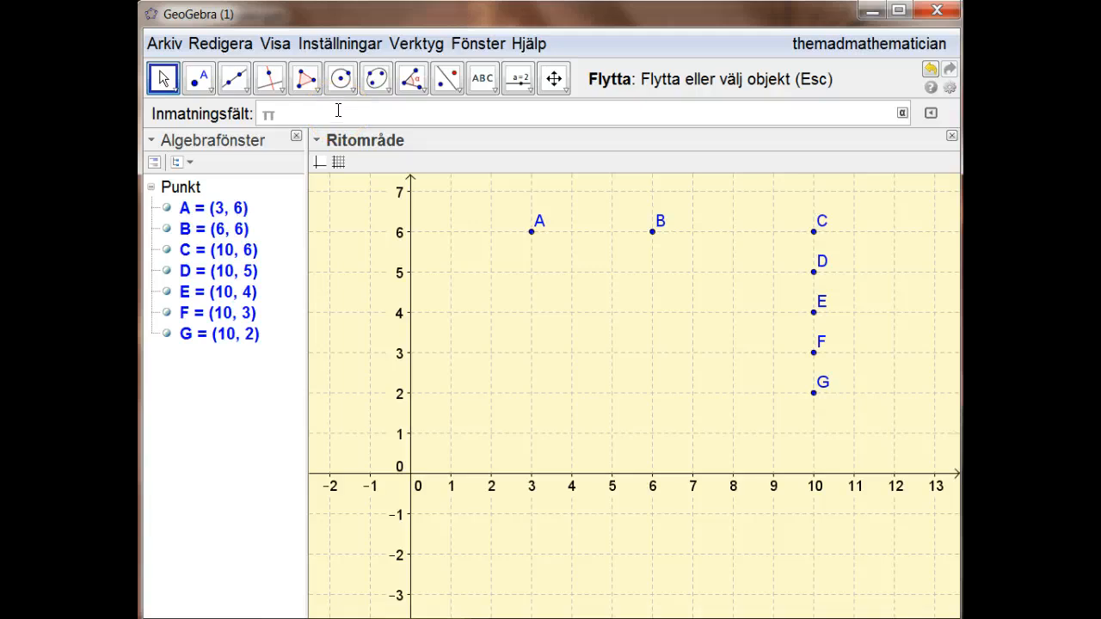
Define the Boolean value a = true and widen the algebra view to show the full category heading.
click(335, 110)
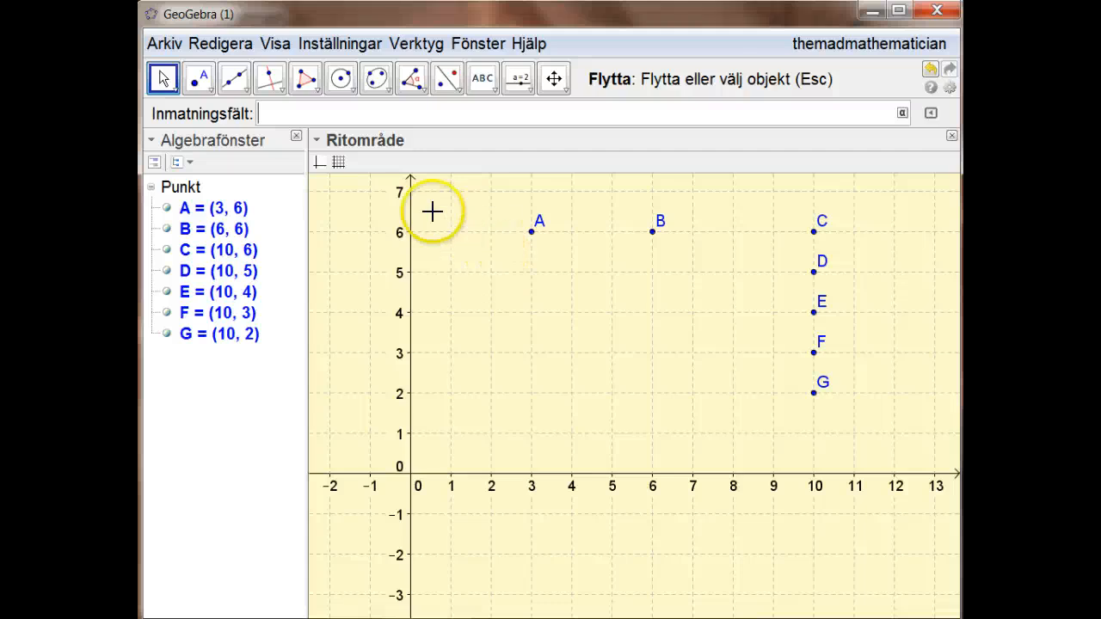
click(423, 122)
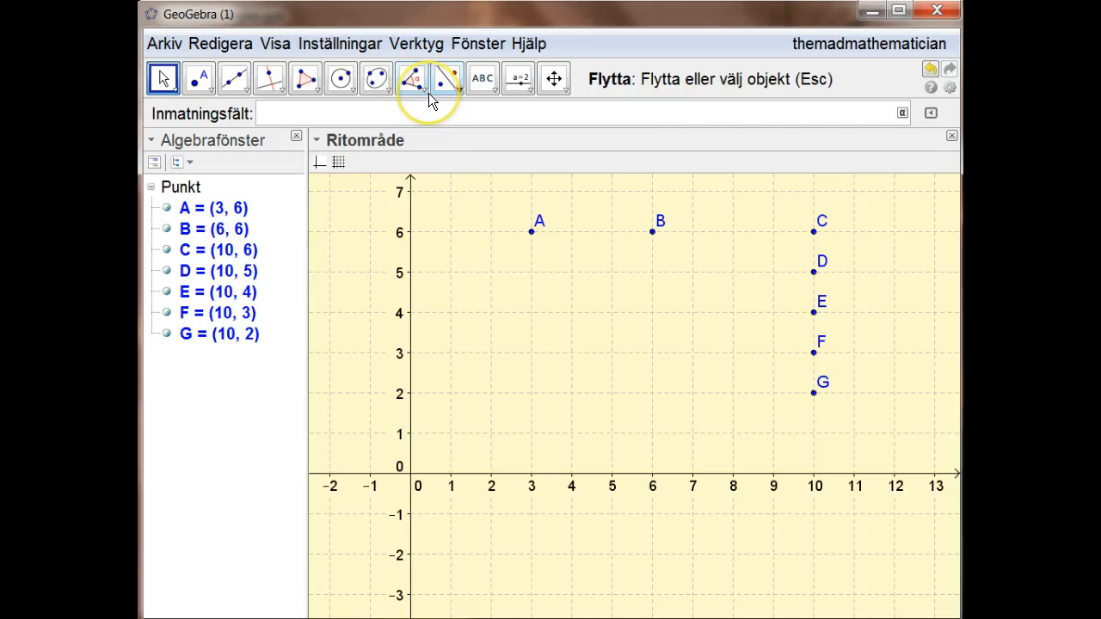
text(= true)
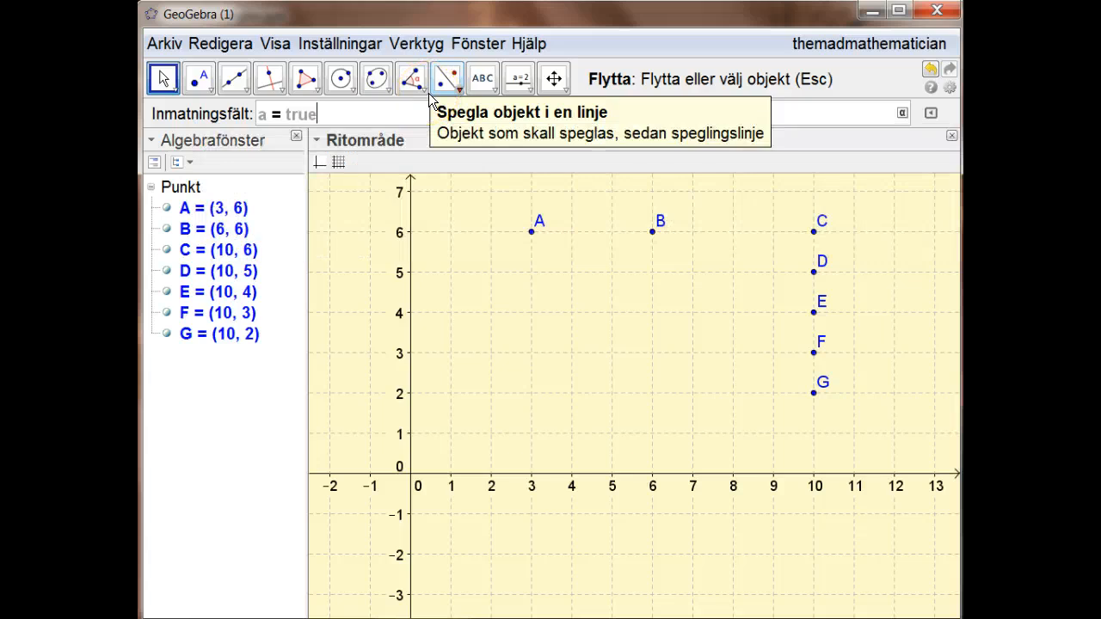
key(Return)
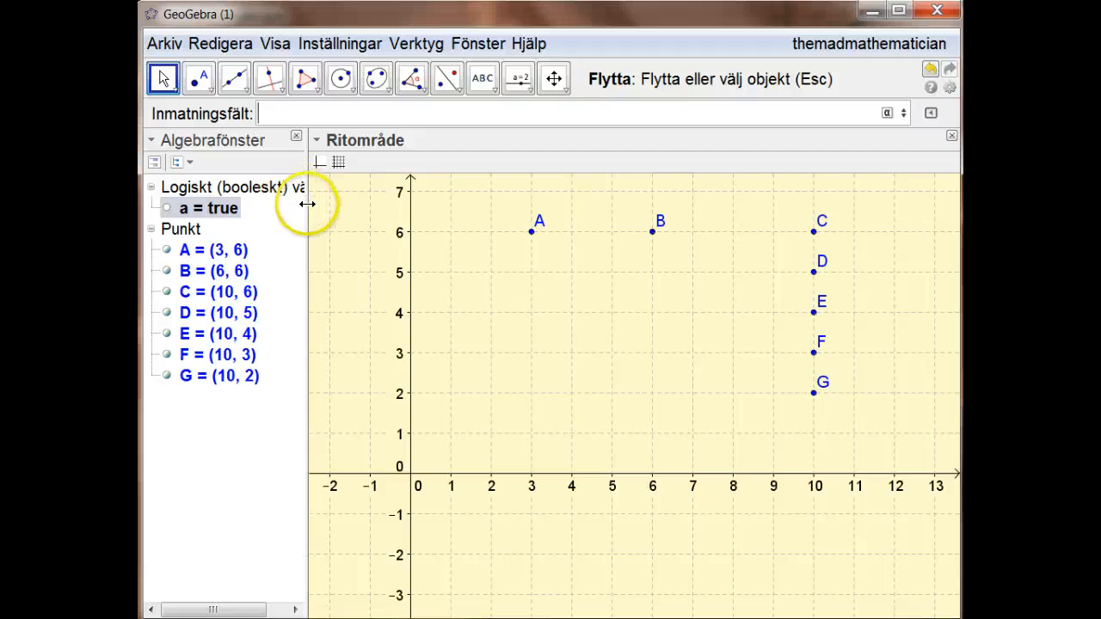
drag(307, 205, 373, 201)
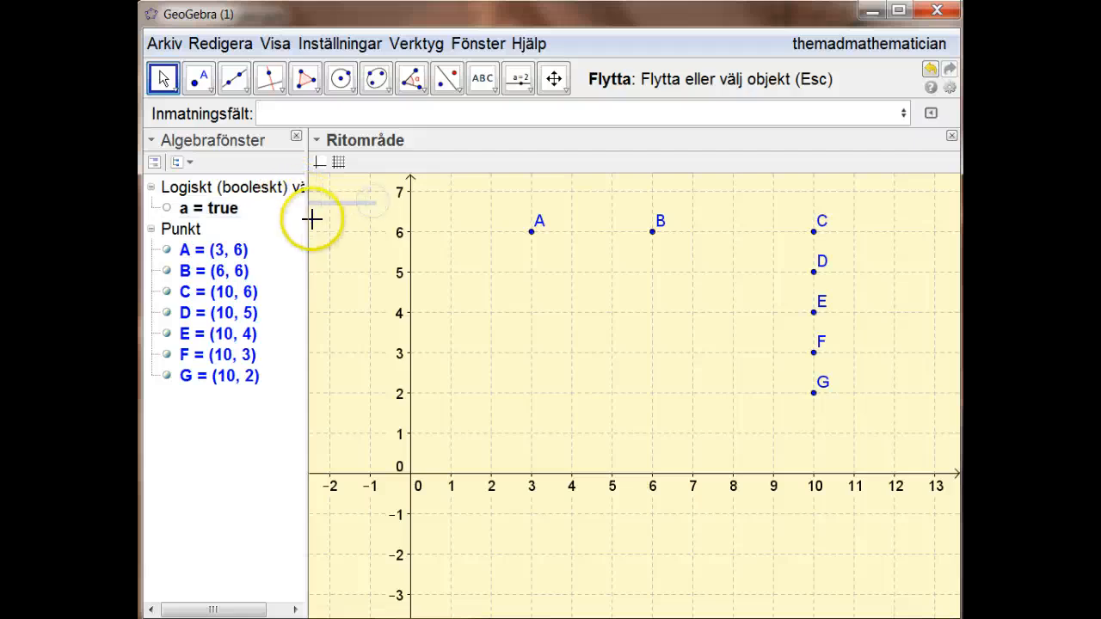
drag(307, 221, 382, 226)
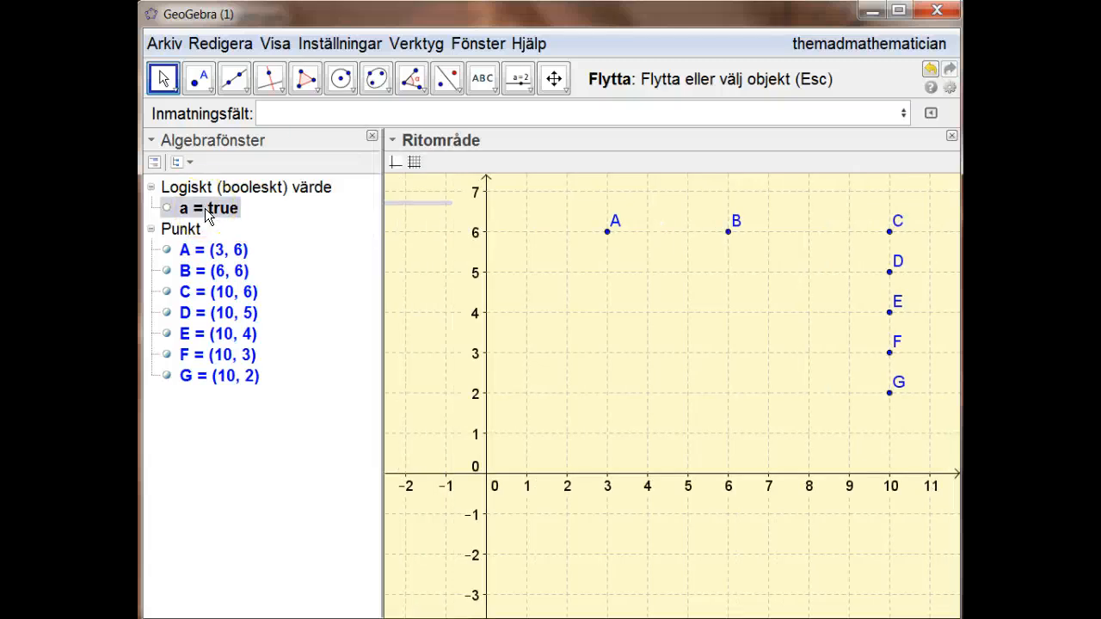
Define a second Boolean value b = false.
click(273, 115)
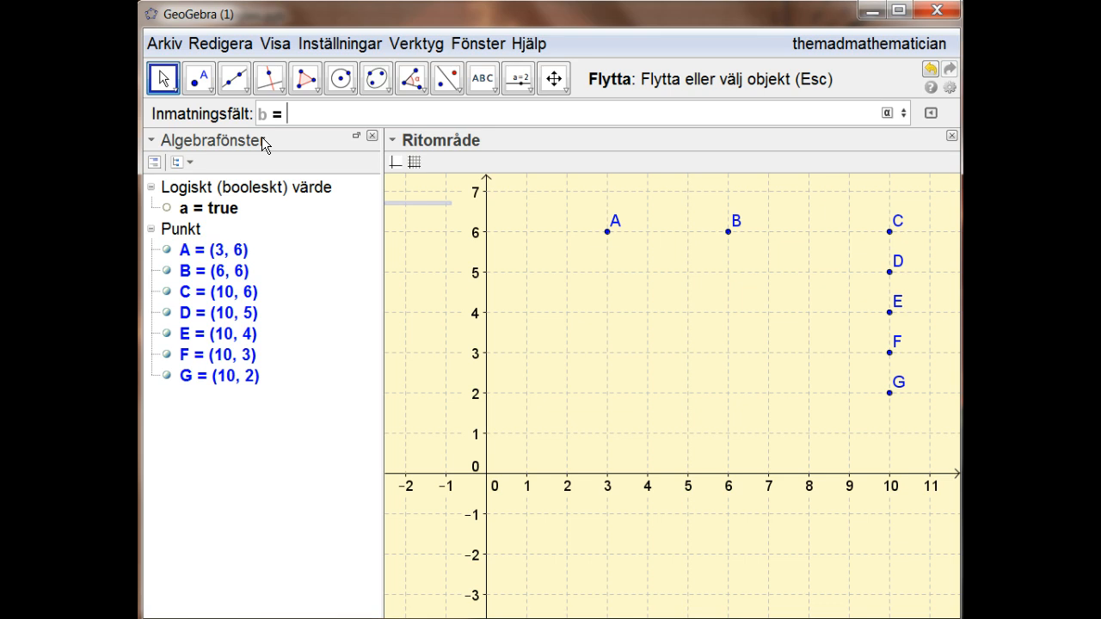
text(false)
key(Return)
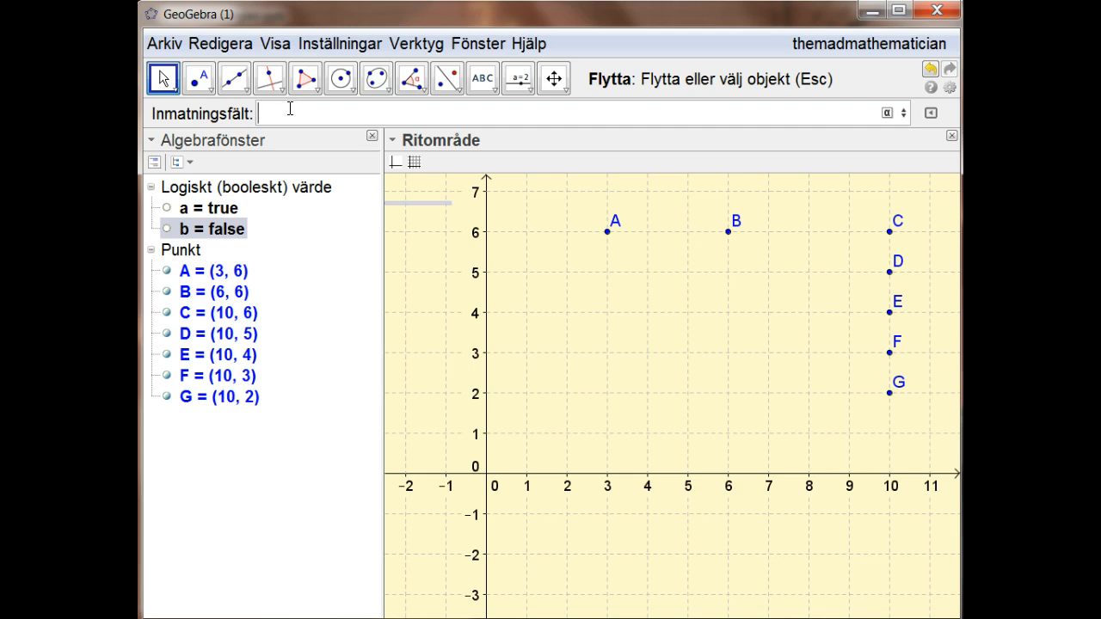
click(226, 227)
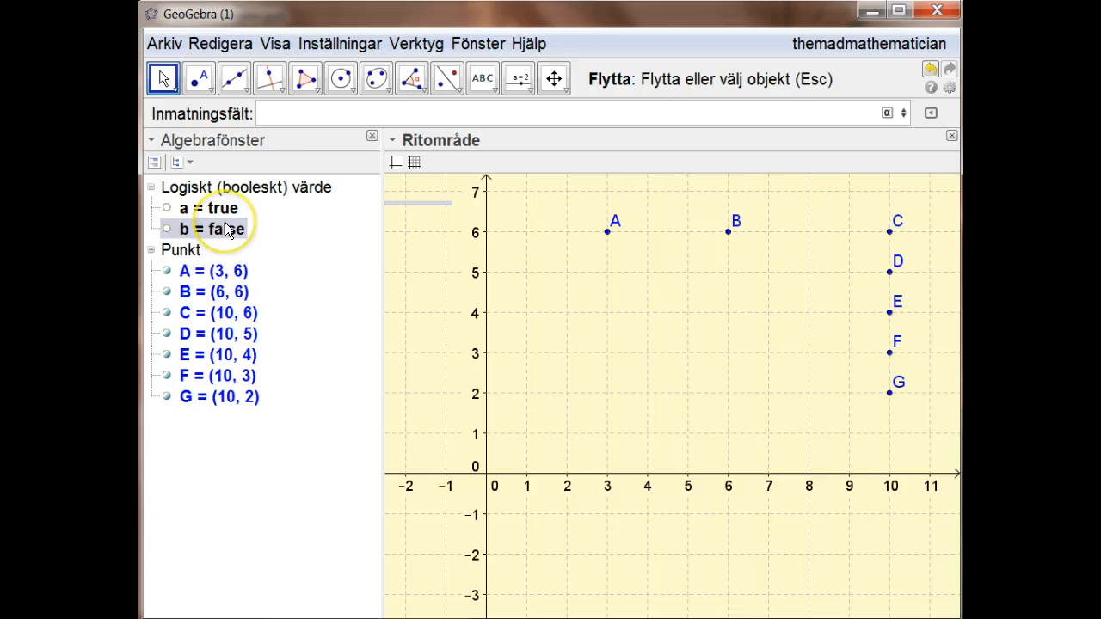
Set point A's condition to show object to the Boolean a in its advanced properties and close the settings.
click(600, 232)
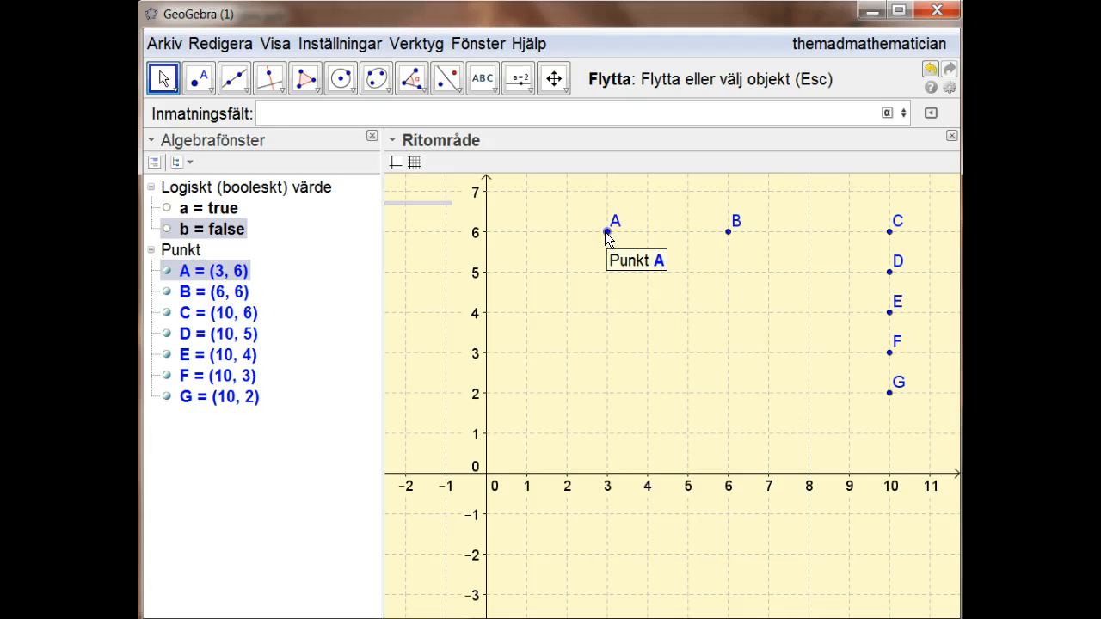
right_click(606, 231)
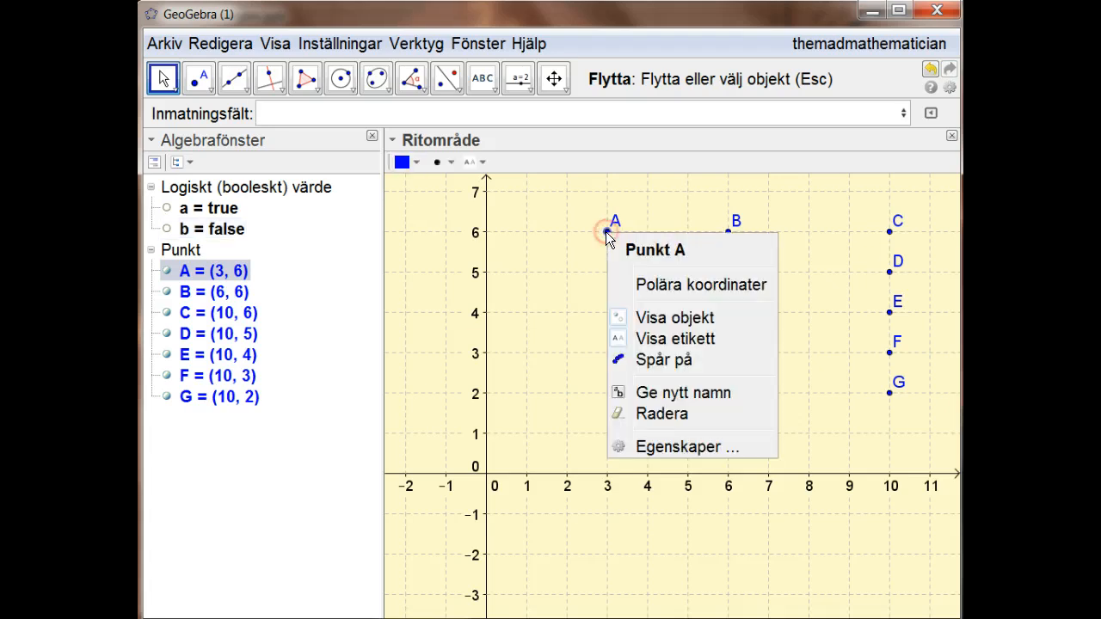
click(672, 446)
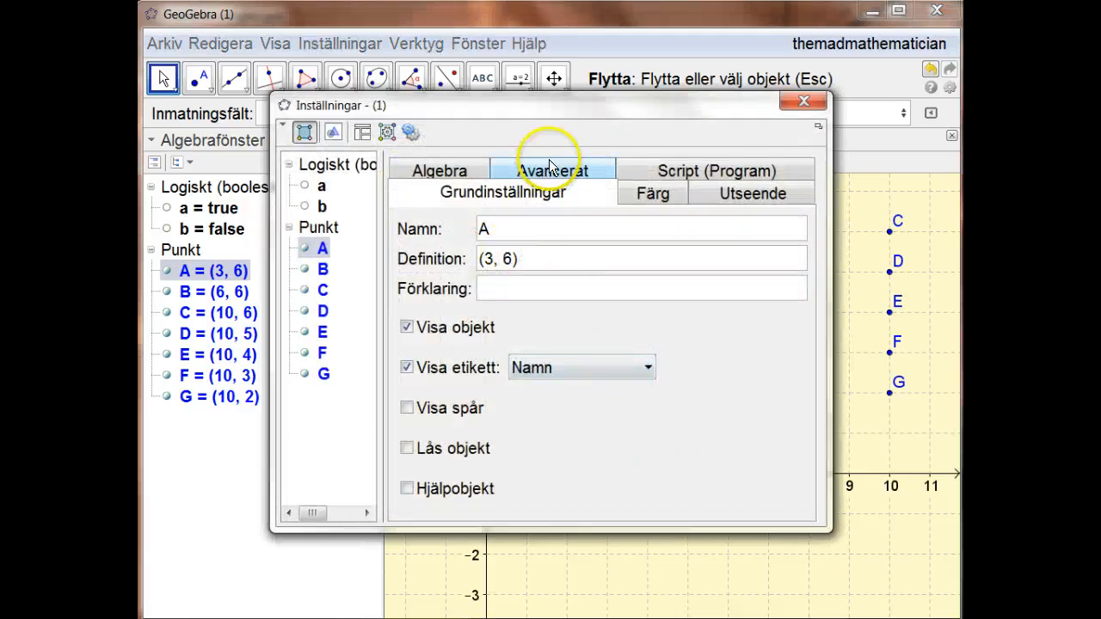
click(551, 173)
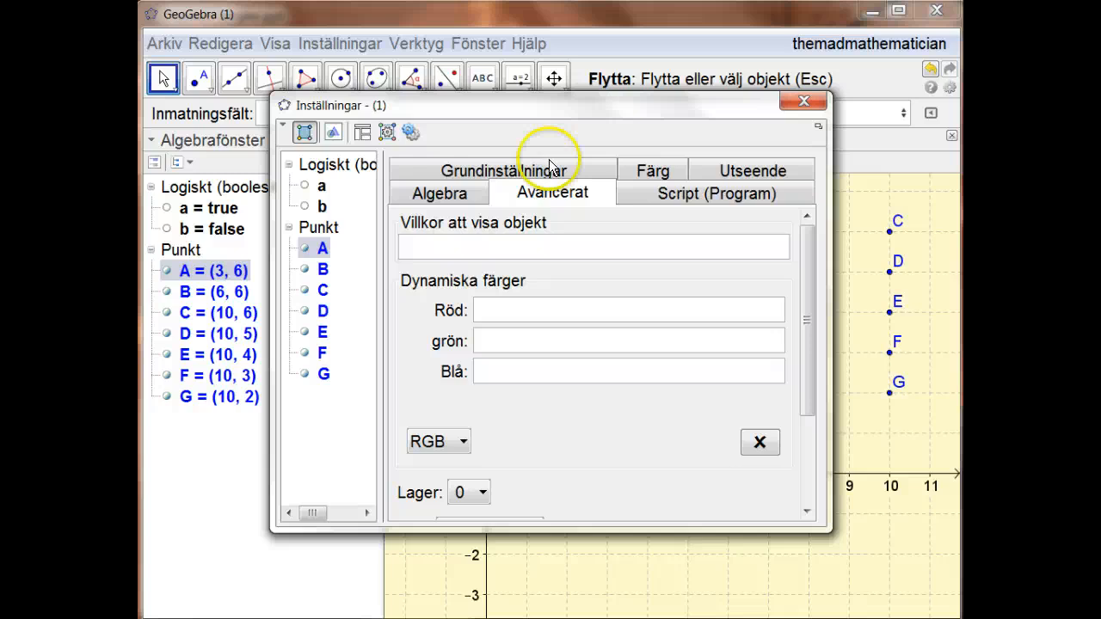
drag(554, 110, 556, 126)
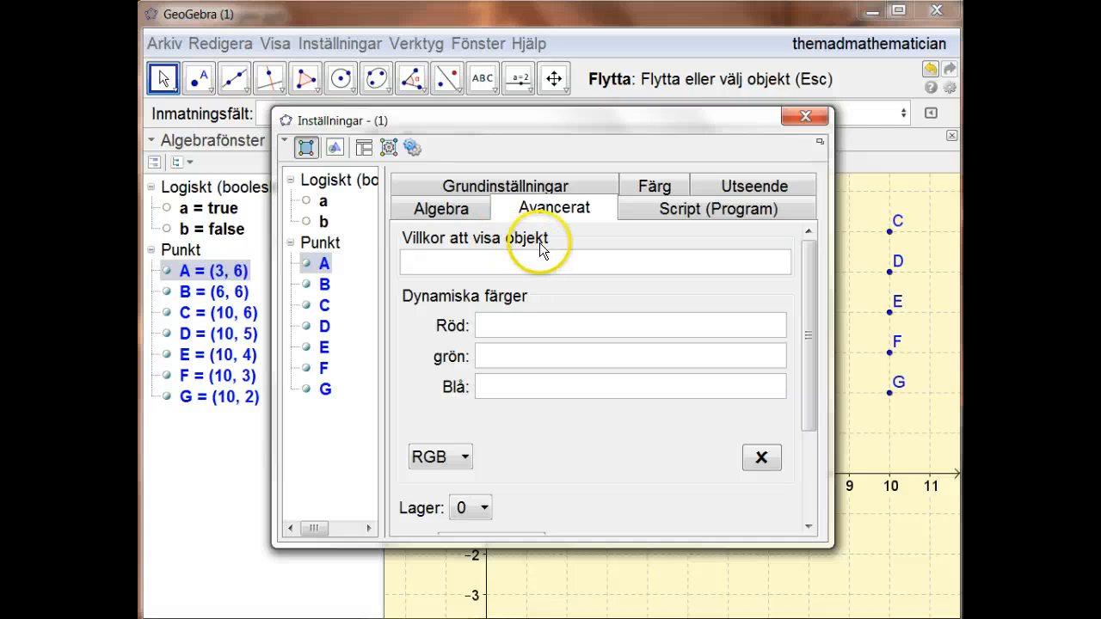
click(495, 265)
click(506, 269)
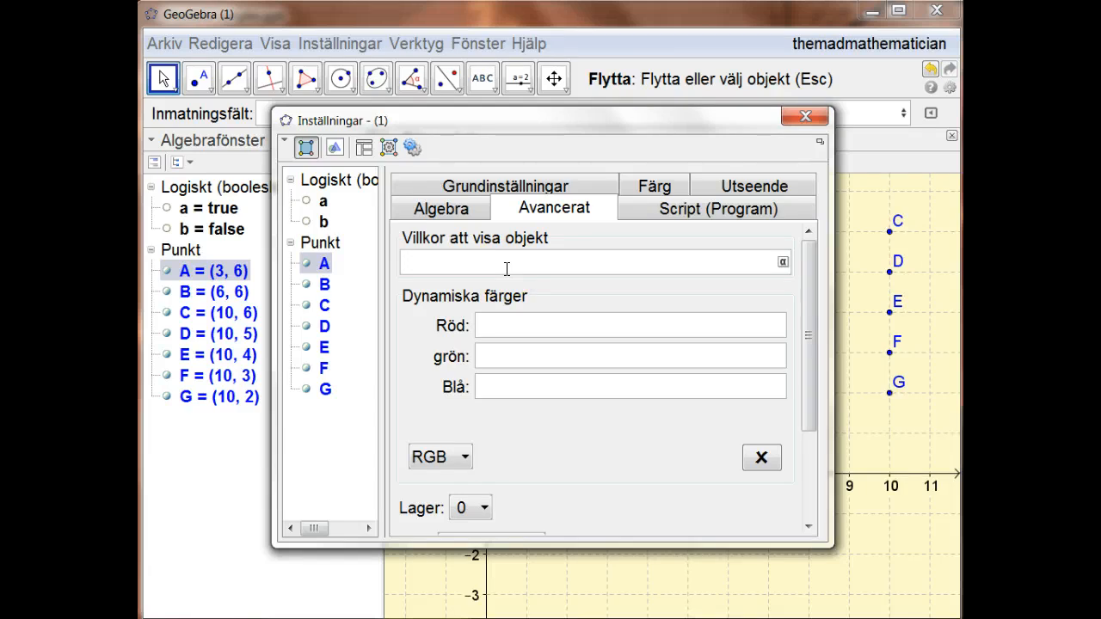
text(a)
key(Tab)
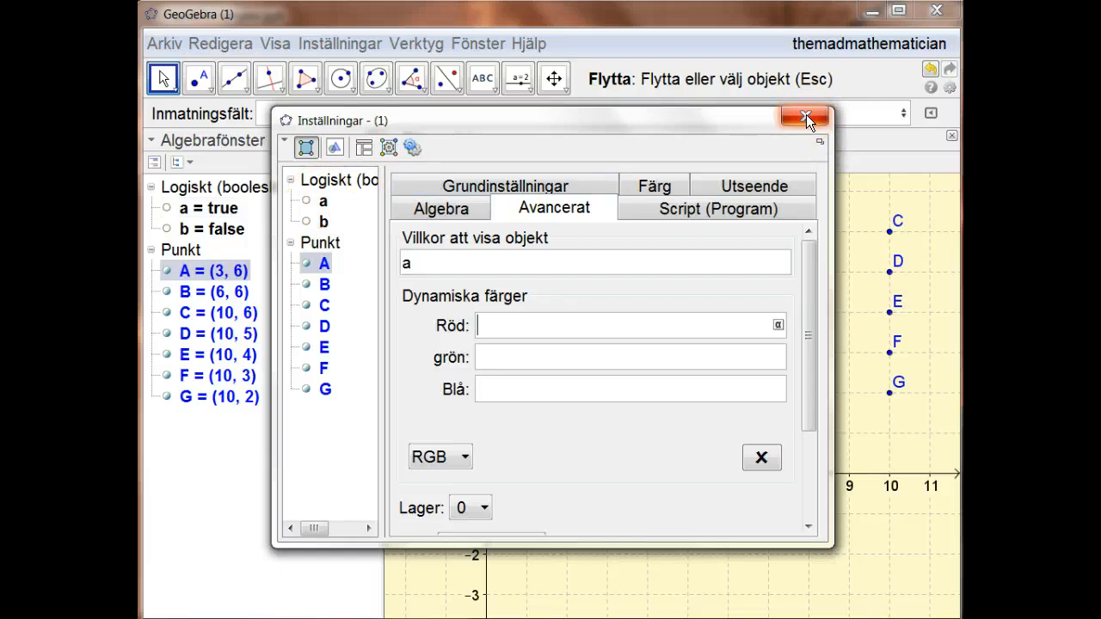
click(805, 114)
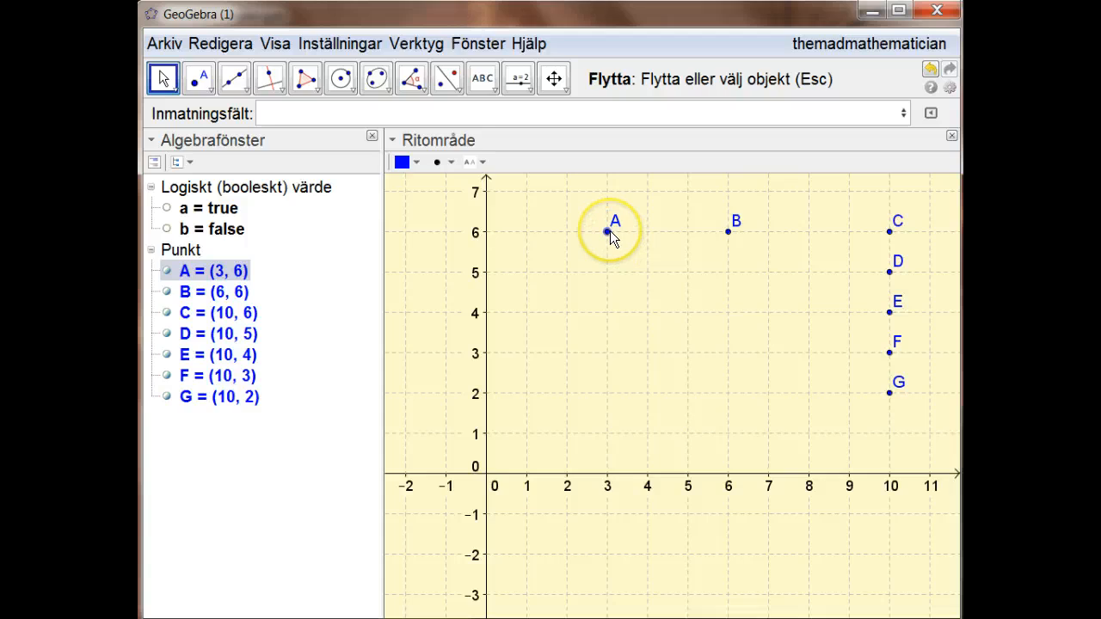
Redefine the Boolean a as false to test point A's visibility condition.
click(535, 113)
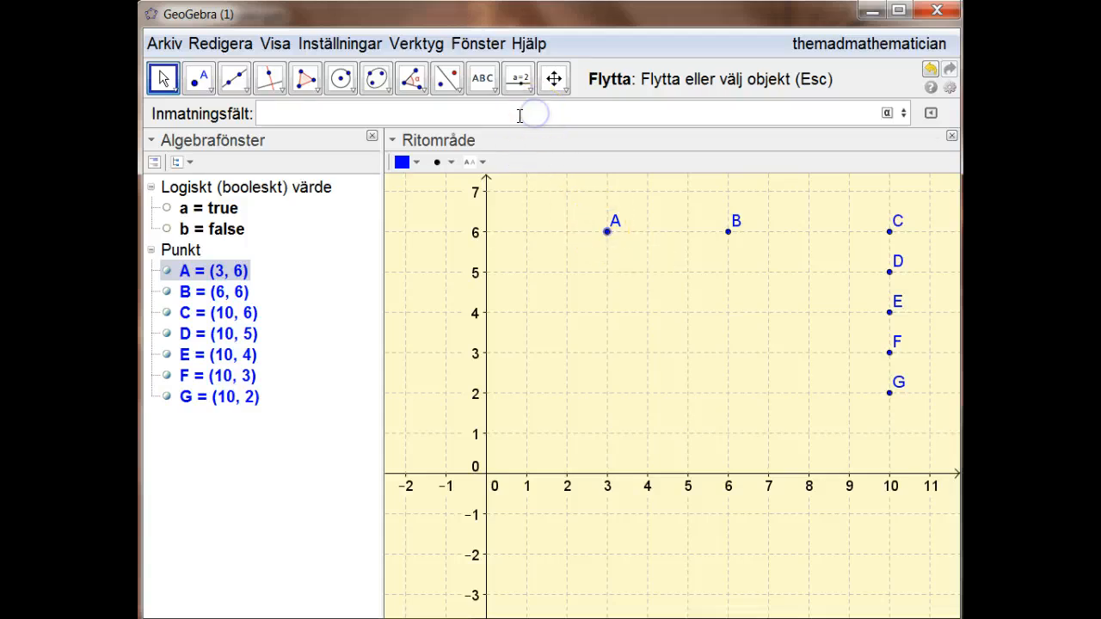
click(522, 118)
text(a = false)
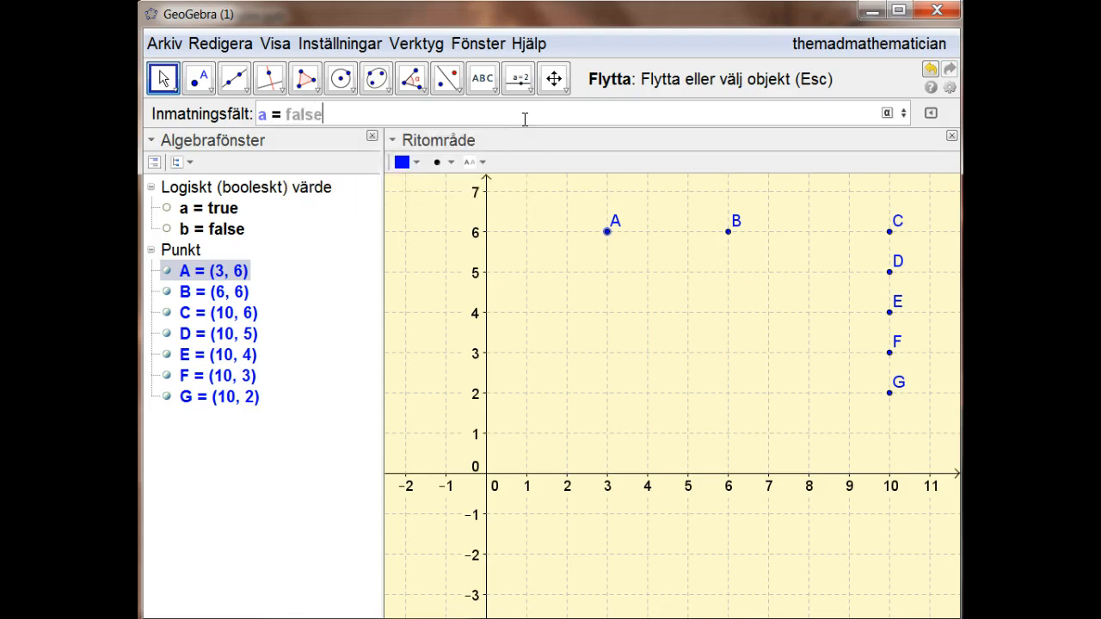
key(Return)
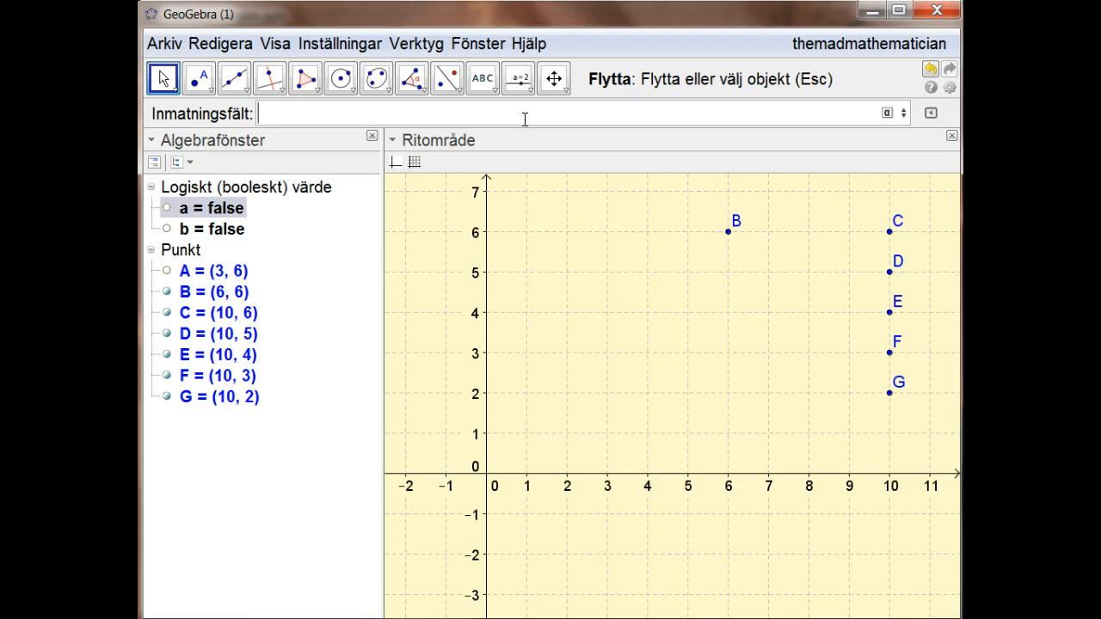
Try to show point A manually, and set the Boolean a back to true.
ctrl+click(227, 237)
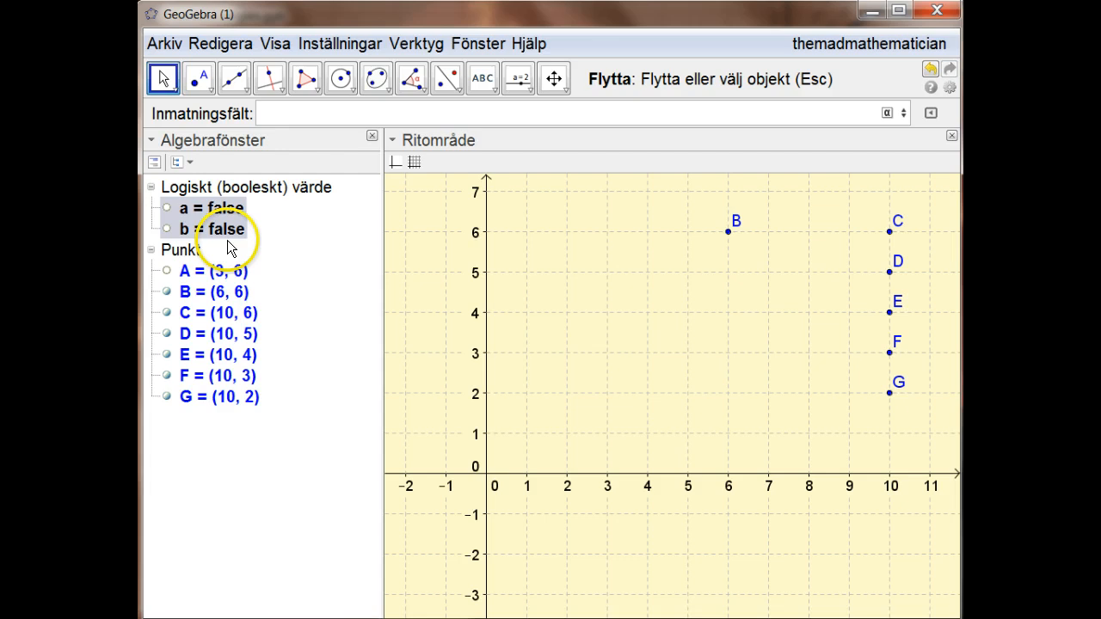
click(167, 272)
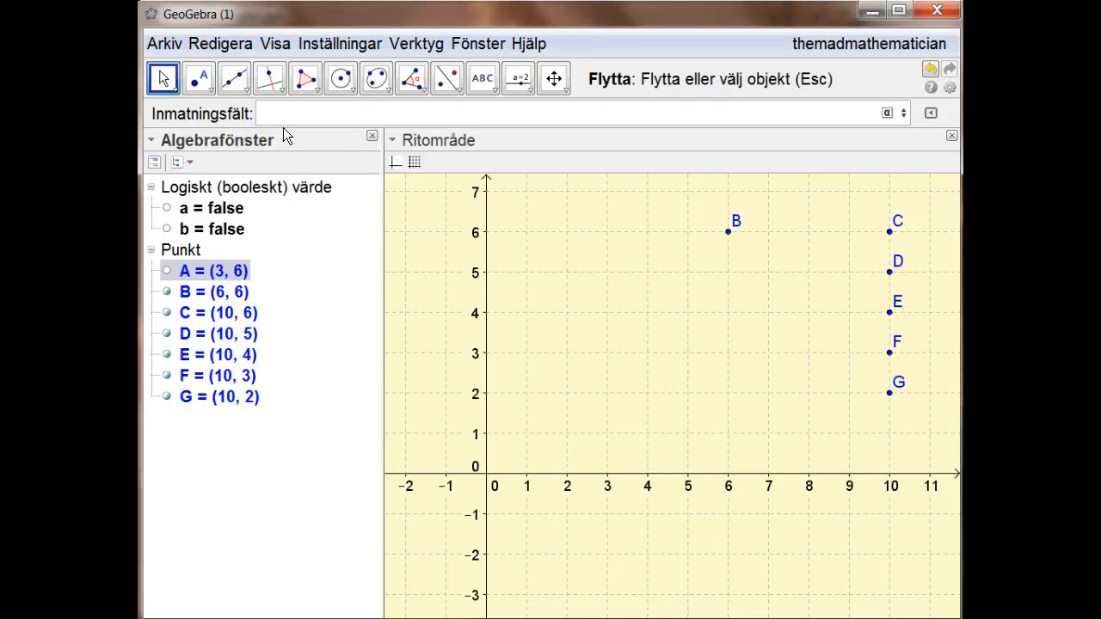
text(rue)
key(Return)
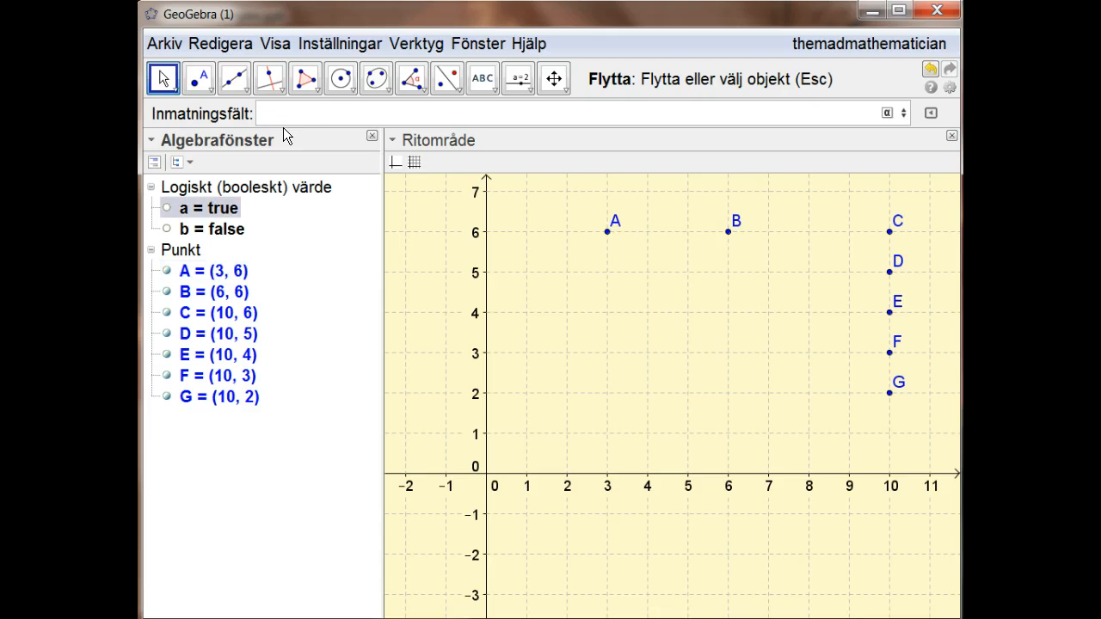
Create a Boolean value from the condition x(B) > 5.
click(306, 81)
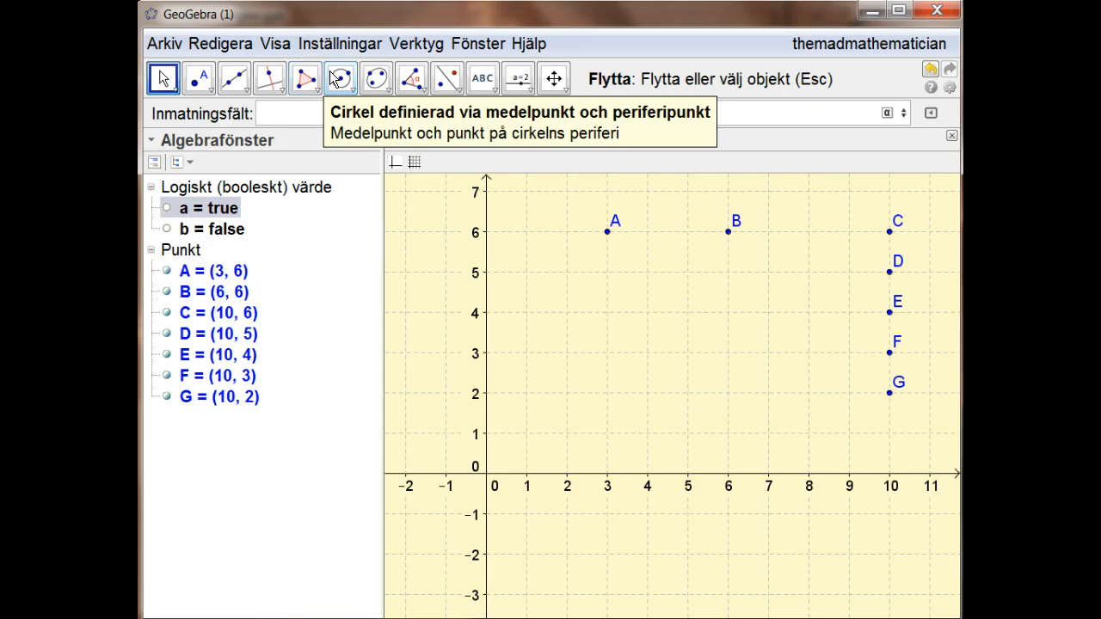
click(511, 113)
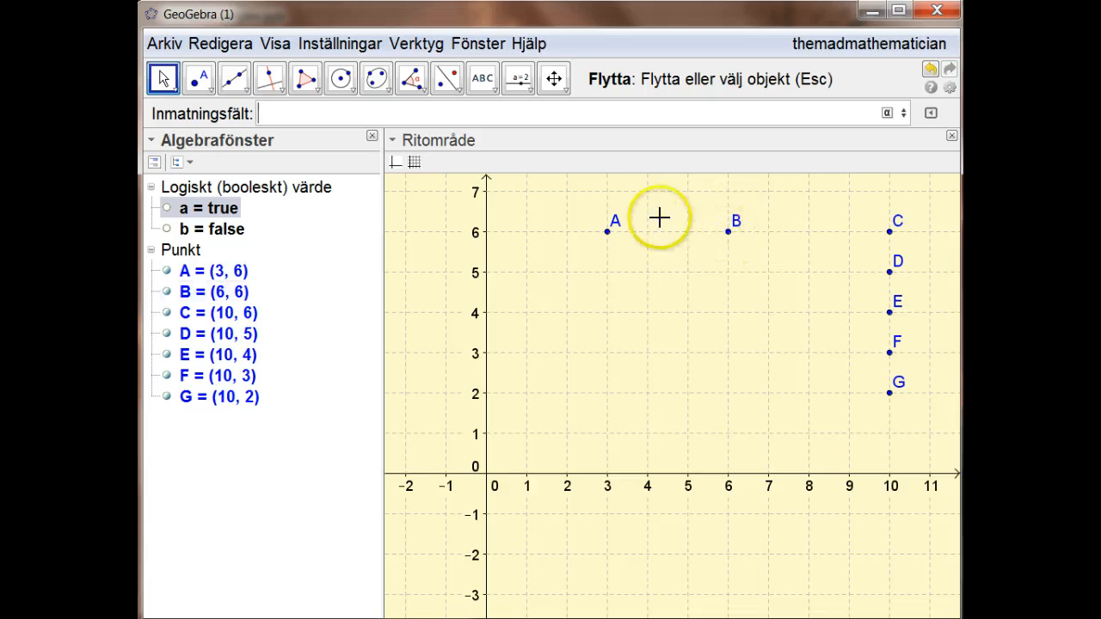
click(551, 114)
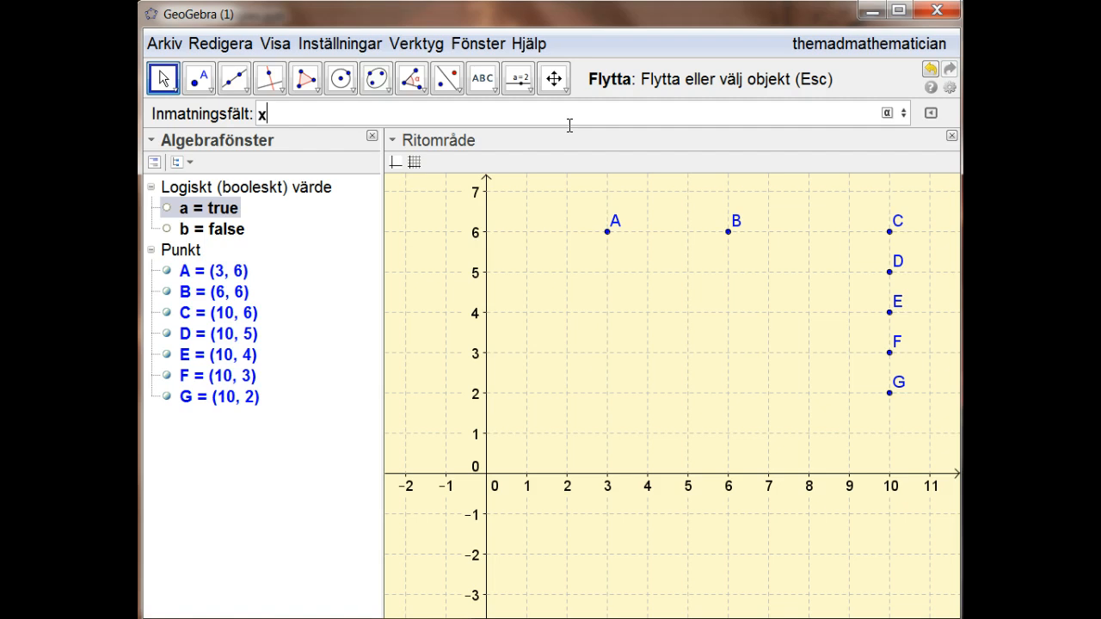
text((B))
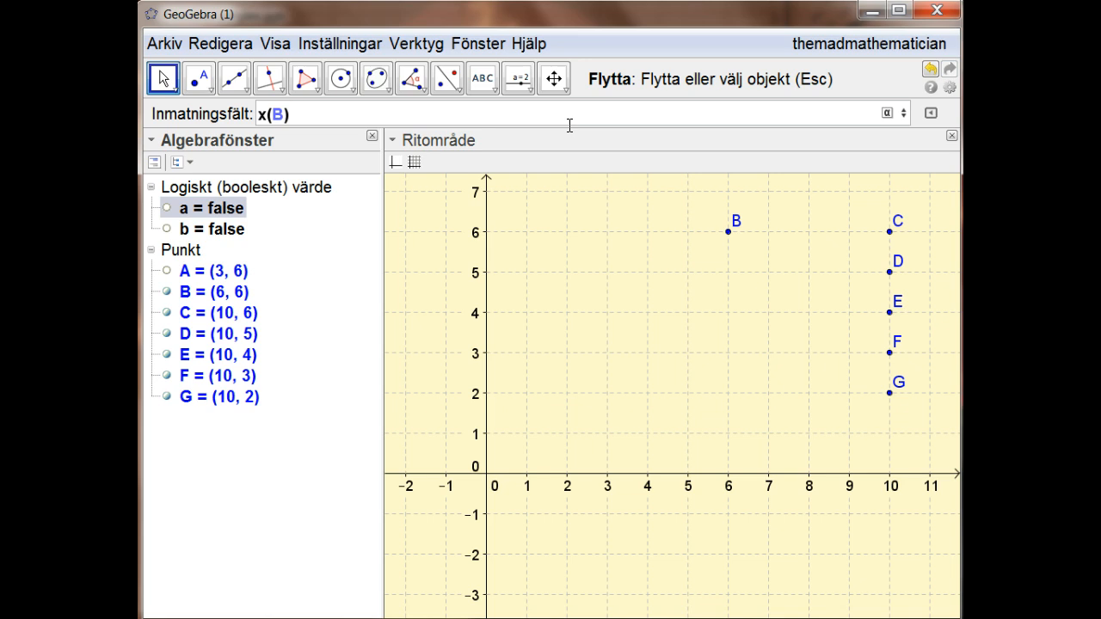
text( > 5)
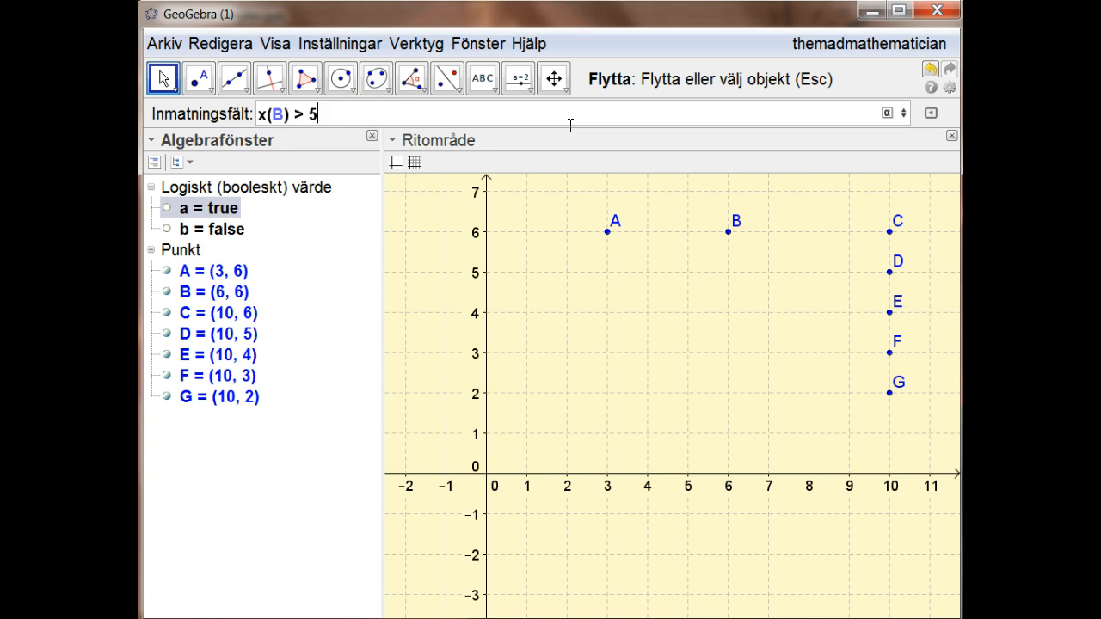
key(Return)
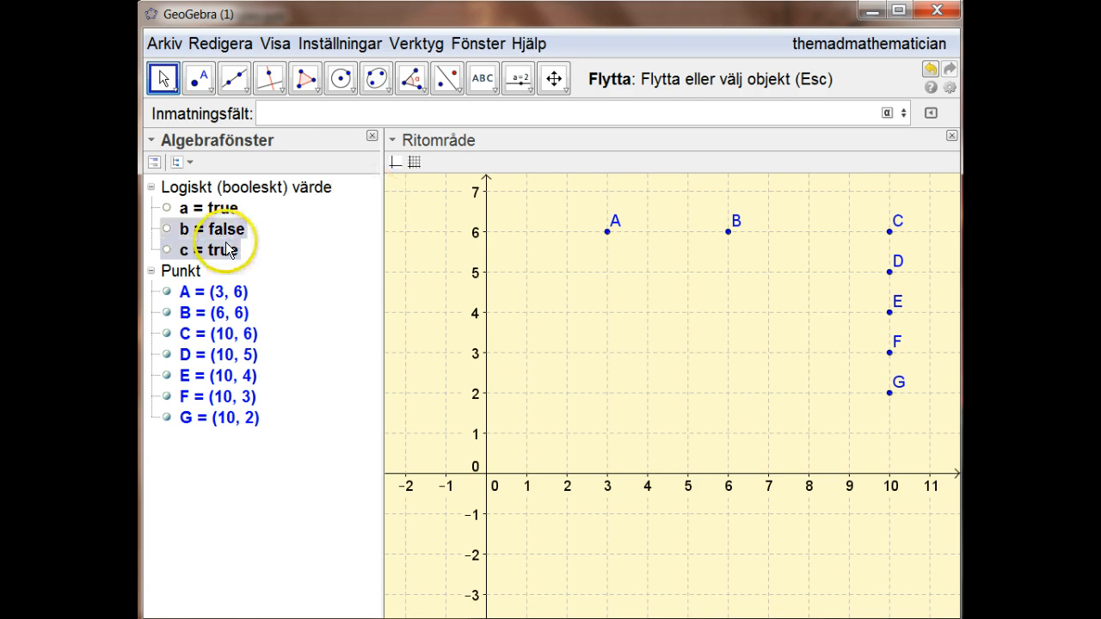
Test the condition by moving point B to about (4.5, 5.2) and back to (6, 6).
mouse_move(219, 248)
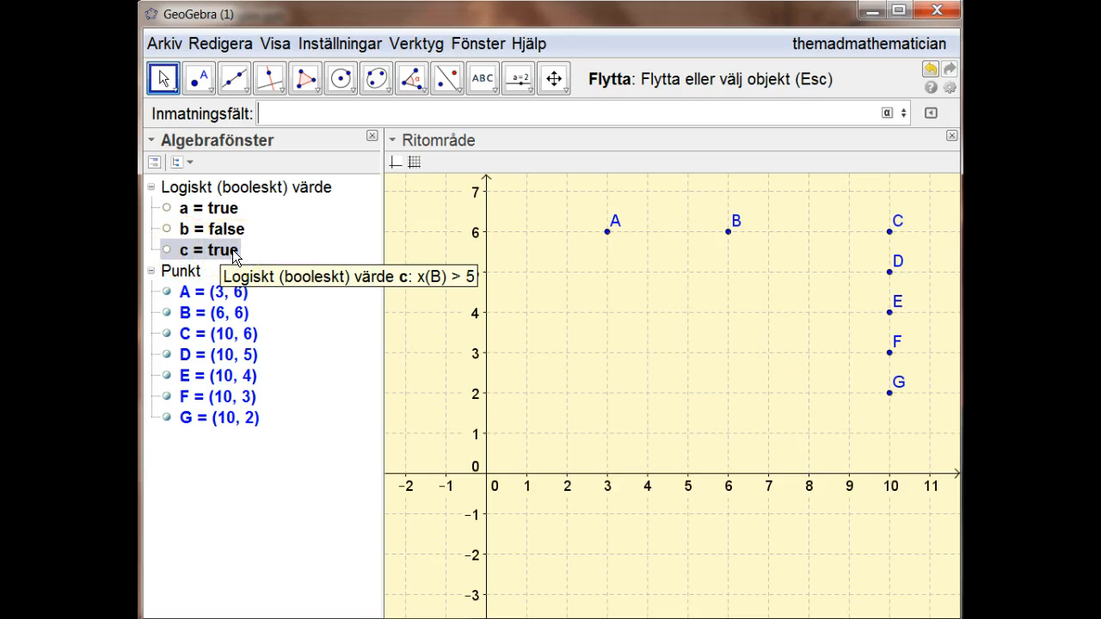
click(727, 230)
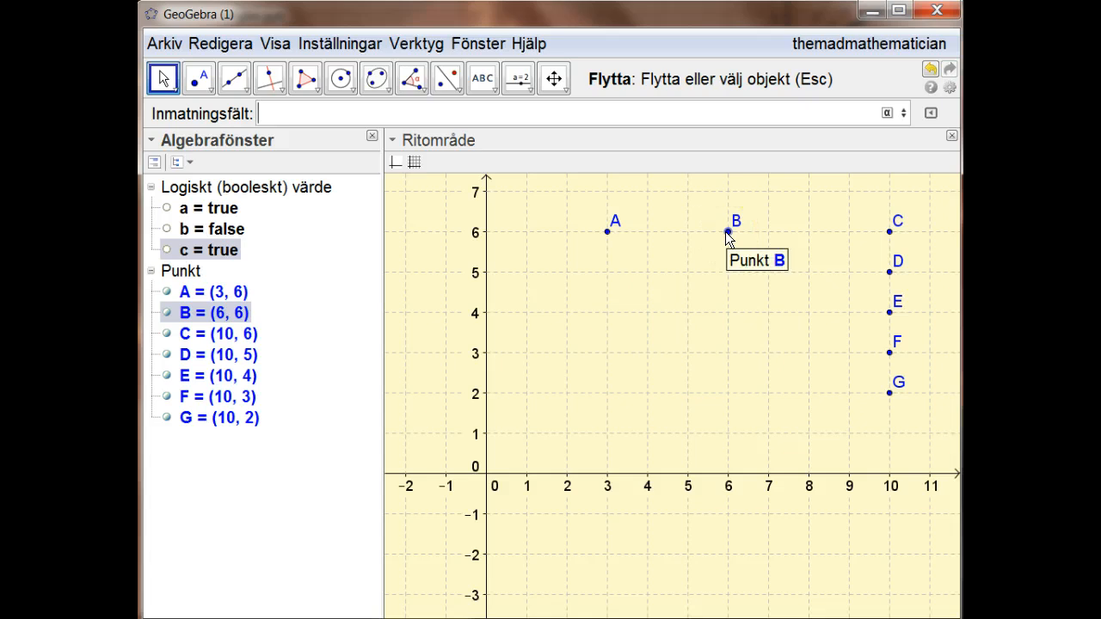
drag(725, 232, 672, 271)
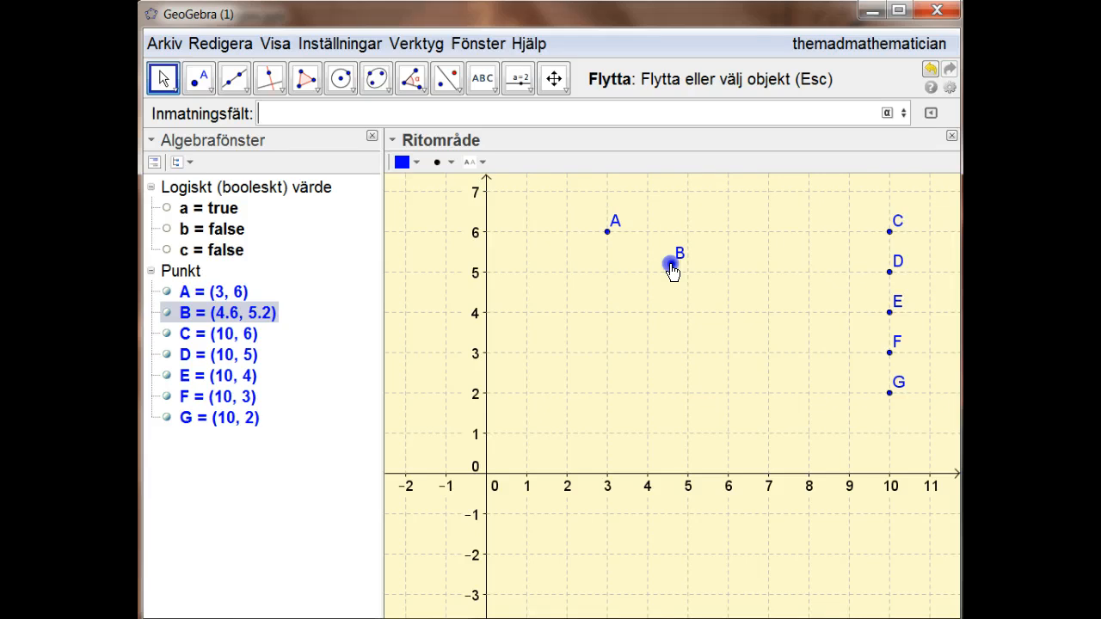
drag(673, 272, 661, 266)
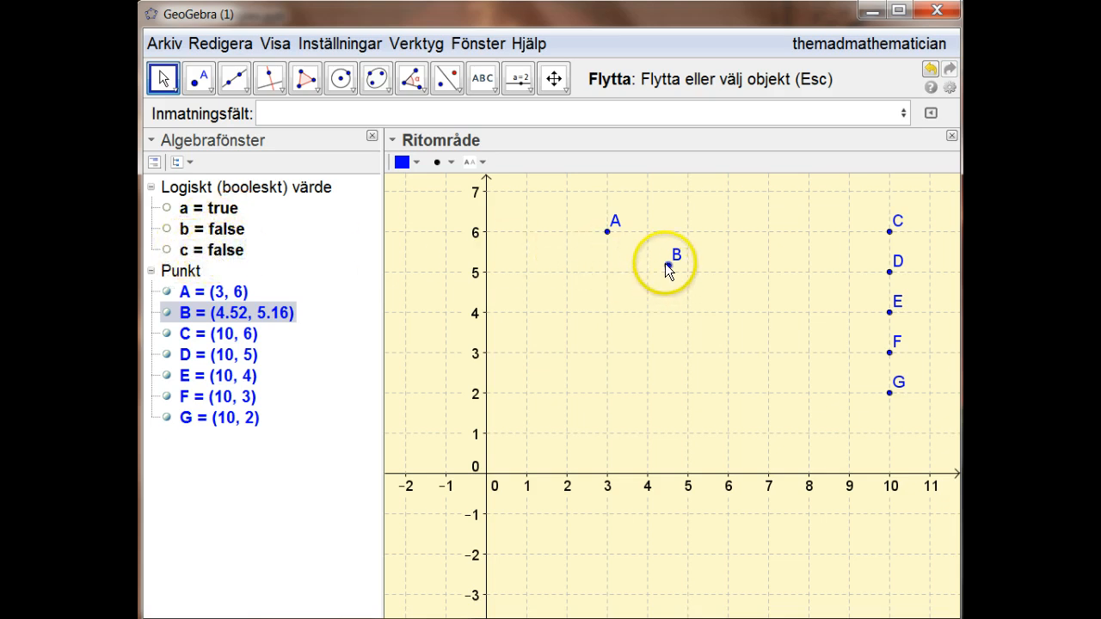
drag(665, 264, 726, 233)
Set point B's red dynamic colour to Om[c, 1, 0] in its advanced properties.
right_click(725, 232)
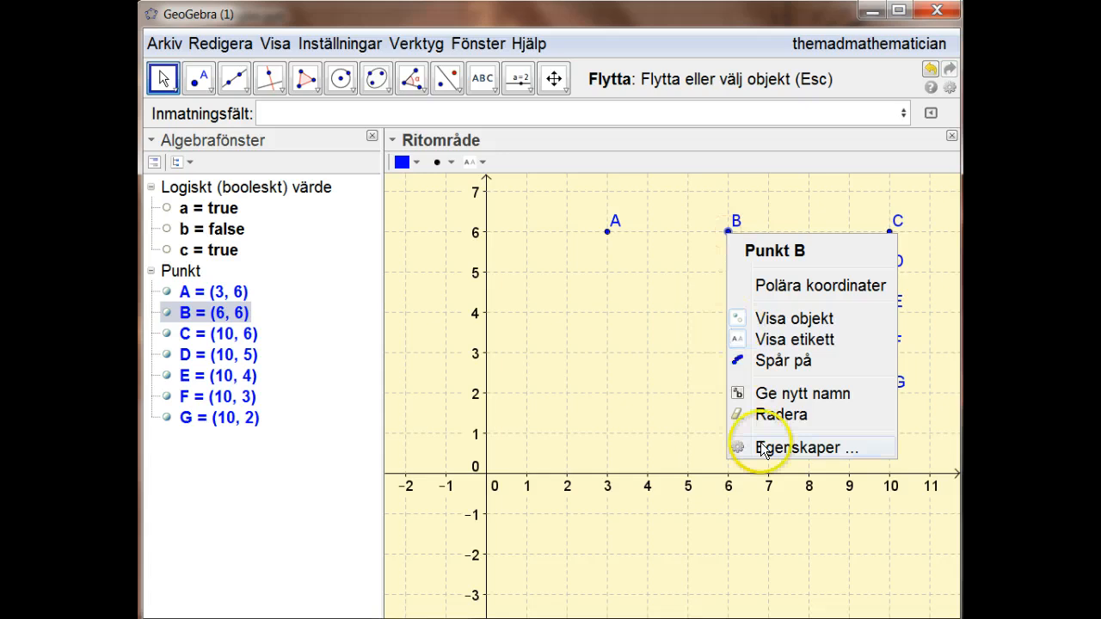
click(762, 447)
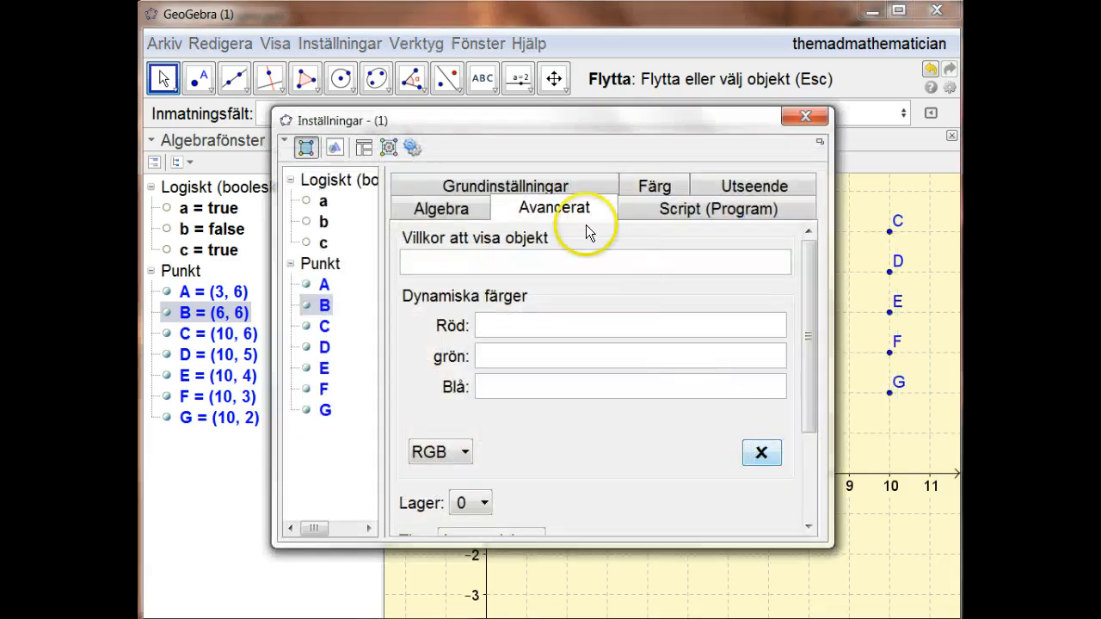
click(509, 333)
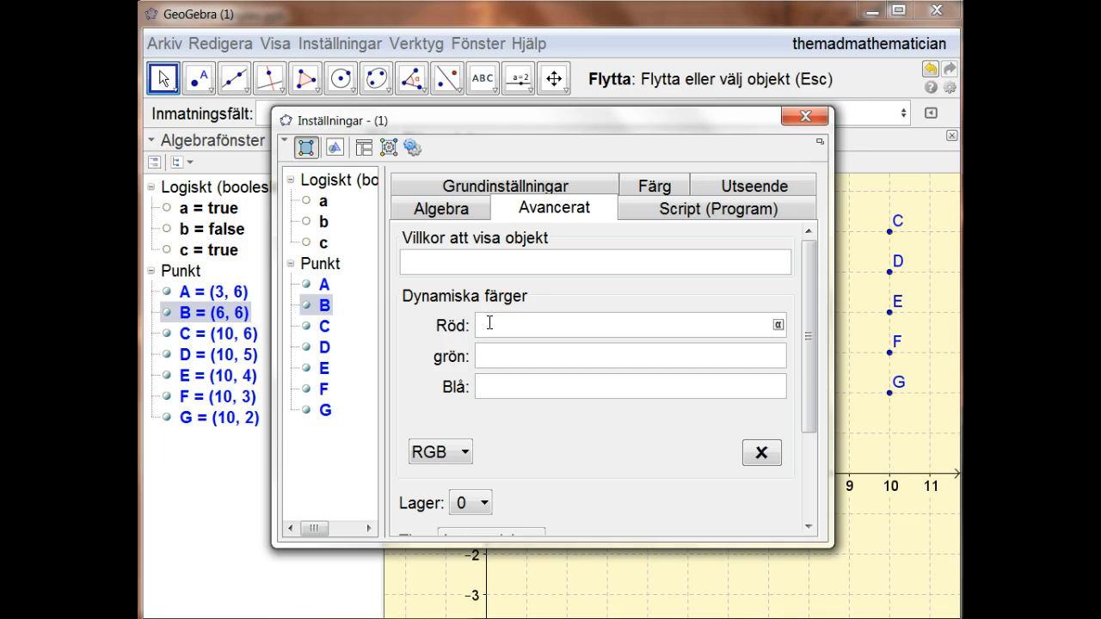
text(If)
key(BackSpace)
key(BackSpace)
text(Om[x(B))
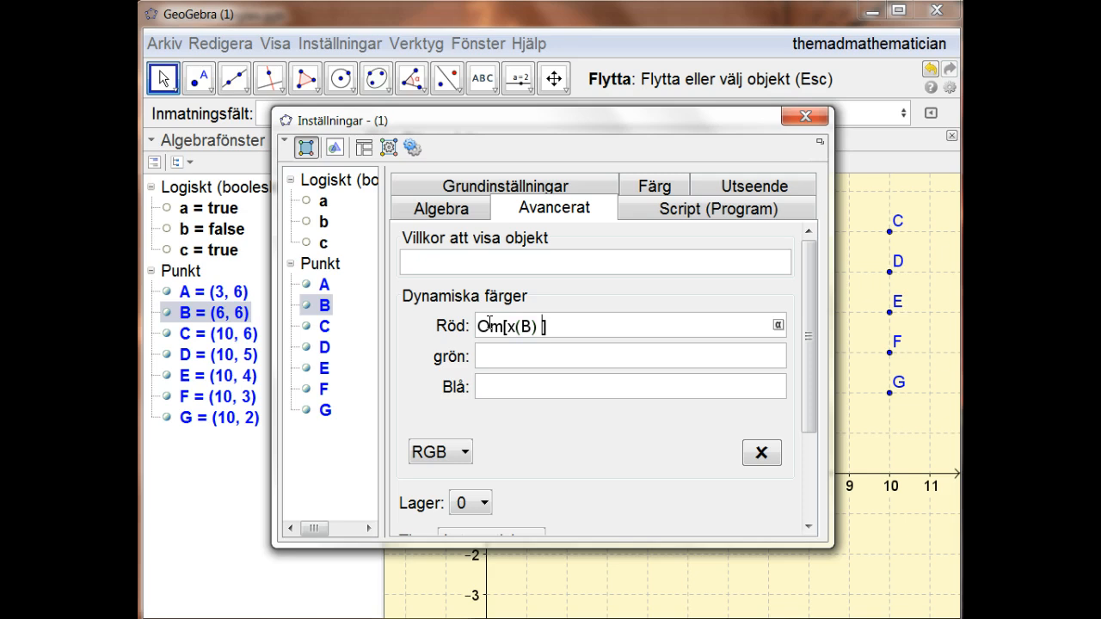
text( > 5)
key(BackSpace)
key(BackSpace)
key(BackSpace)
key(BackSpace)
key(BackSpace)
key(BackSpace)
key(BackSpace)
key(BackSpace)
text(c, 1, 0)
click(491, 323)
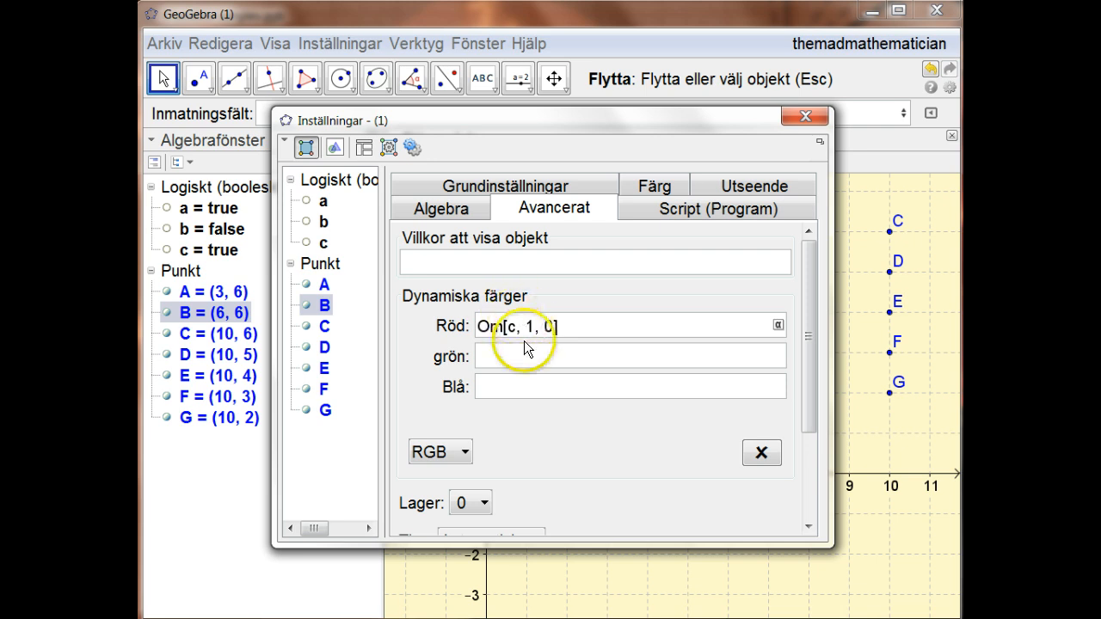
Set point B's green dynamic colour to Om[c, 0, 1] and its blue to 0, and close the settings.
click(524, 359)
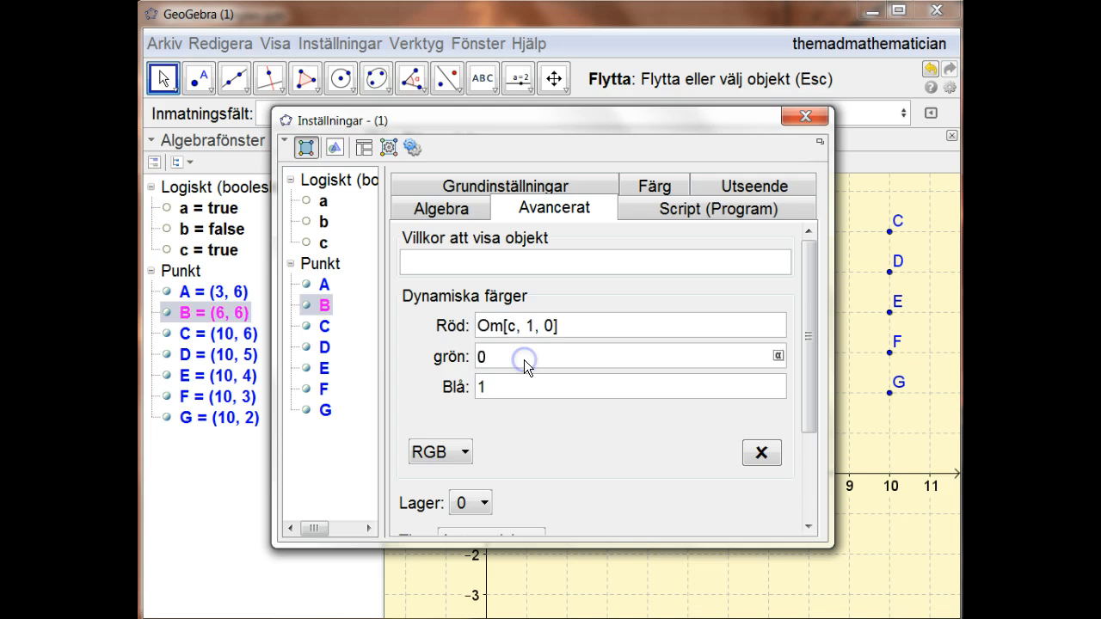
key(BackSpace)
text(Om[c, 0,)
text(1)
key(Tab)
key(BackSpace)
text(0)
key(Tab)
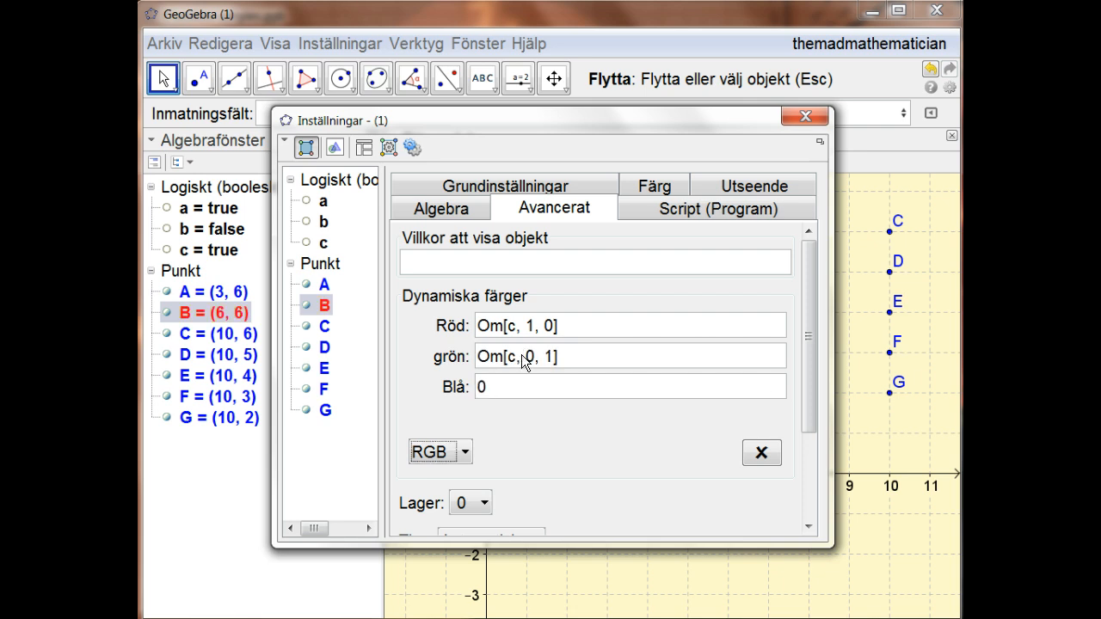
click(799, 115)
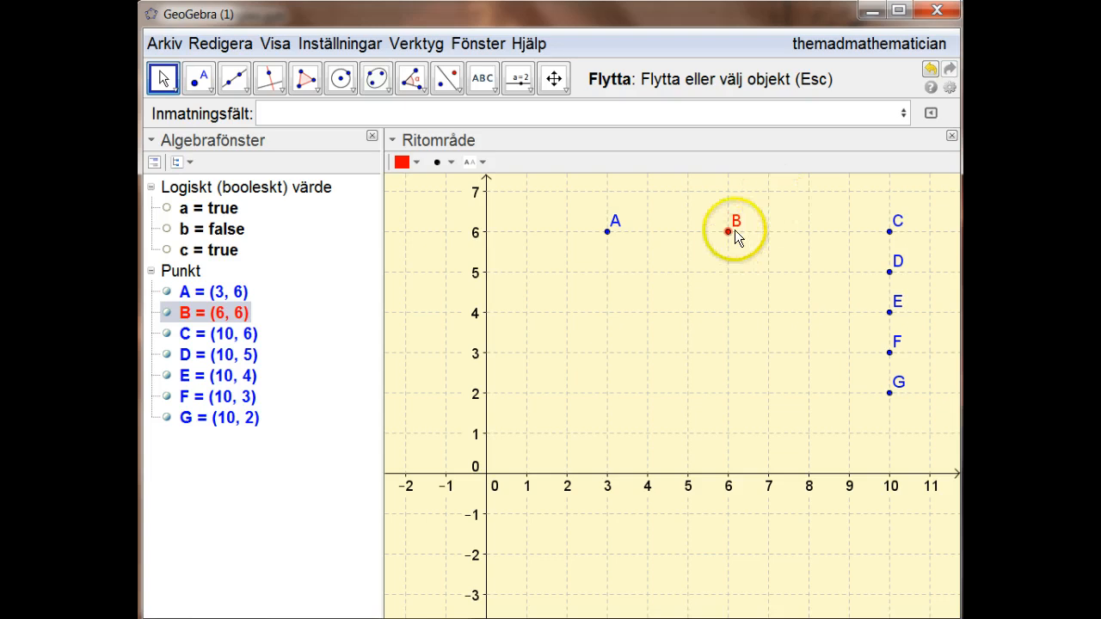
Turn on the trace for point B and move it repeatedly across x = 5, ending at about (6.2, 5.7).
click(728, 232)
drag(728, 234, 713, 271)
right_click(712, 272)
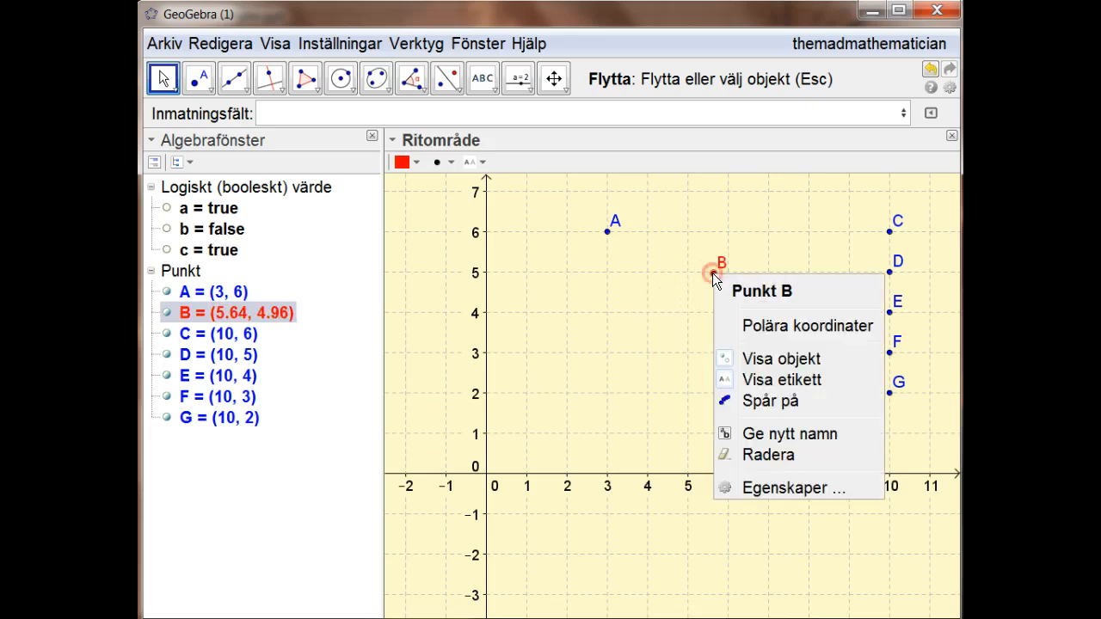
click(762, 401)
mouse_move(715, 274)
mouse_down()
mouse_move(745, 211)
mouse_move(771, 312)
mouse_move(615, 343)
mouse_move(771, 378)
mouse_move(628, 318)
mouse_move(651, 366)
mouse_move(667, 328)
mouse_move(742, 409)
mouse_move(711, 386)
mouse_move(748, 349)
mouse_move(703, 336)
mouse_move(681, 307)
mouse_move(722, 281)
mouse_move(659, 261)
mouse_move(707, 251)
mouse_move(695, 203)
mouse_move(713, 396)
mouse_move(619, 320)
mouse_move(651, 290)
mouse_move(737, 319)
mouse_move(710, 388)
mouse_move(680, 421)
mouse_move(690, 423)
mouse_move(670, 300)
mouse_move(708, 354)
mouse_move(692, 426)
mouse_move(641, 398)
mouse_move(703, 359)
mouse_move(694, 440)
mouse_move(664, 322)
mouse_move(736, 242)
mouse_up()
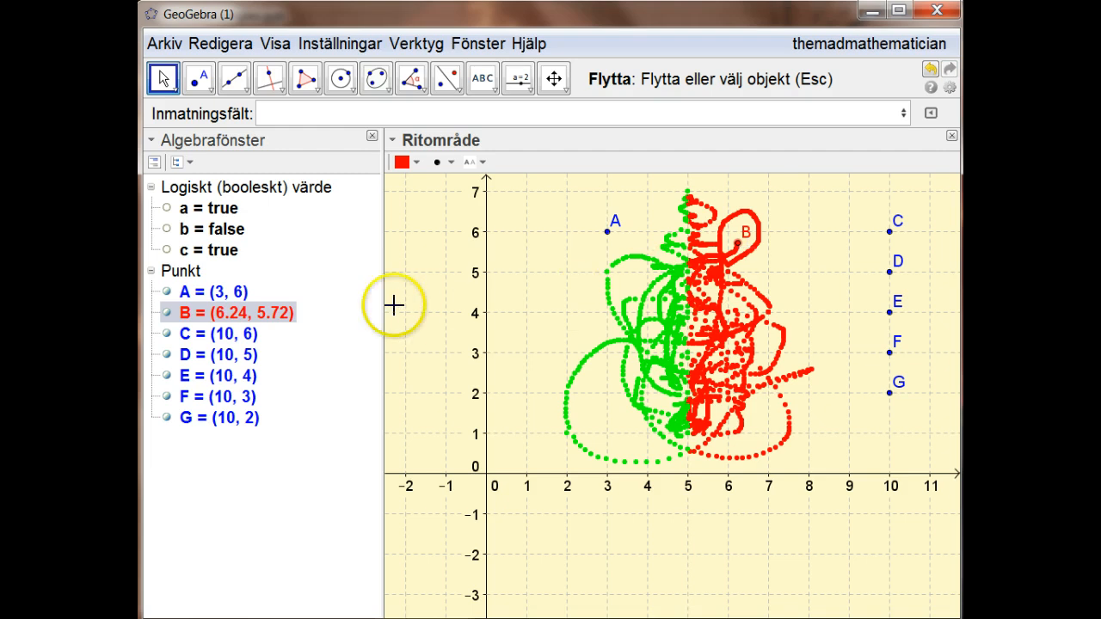
Show the Booleans a and b as check boxes in the drawing area, and try to show c as well.
click(166, 207)
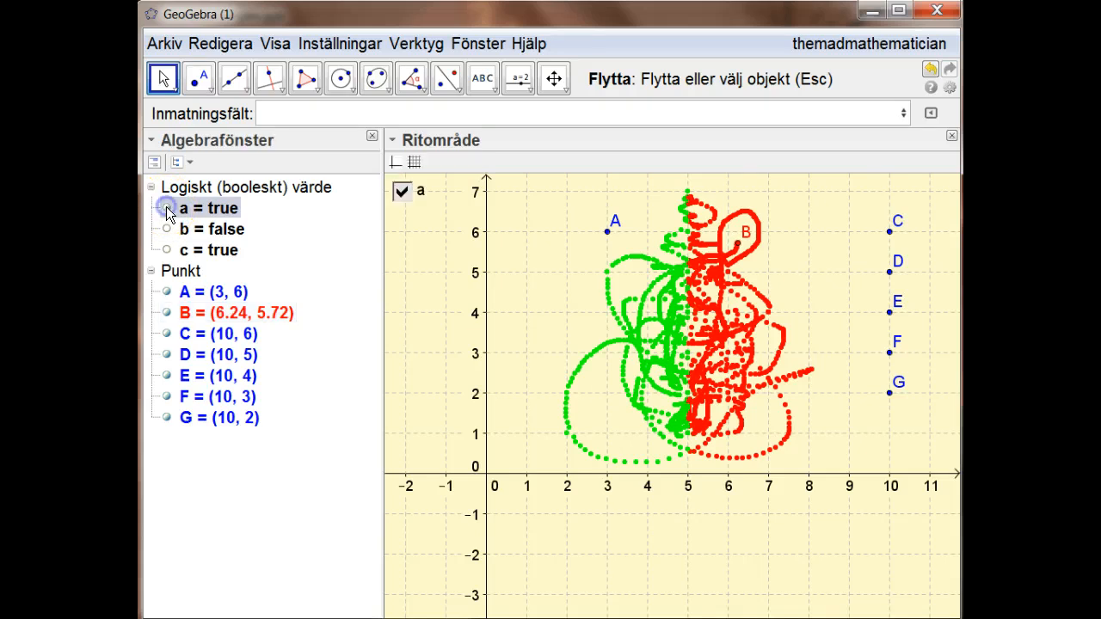
ctrl+click(165, 228)
click(166, 229)
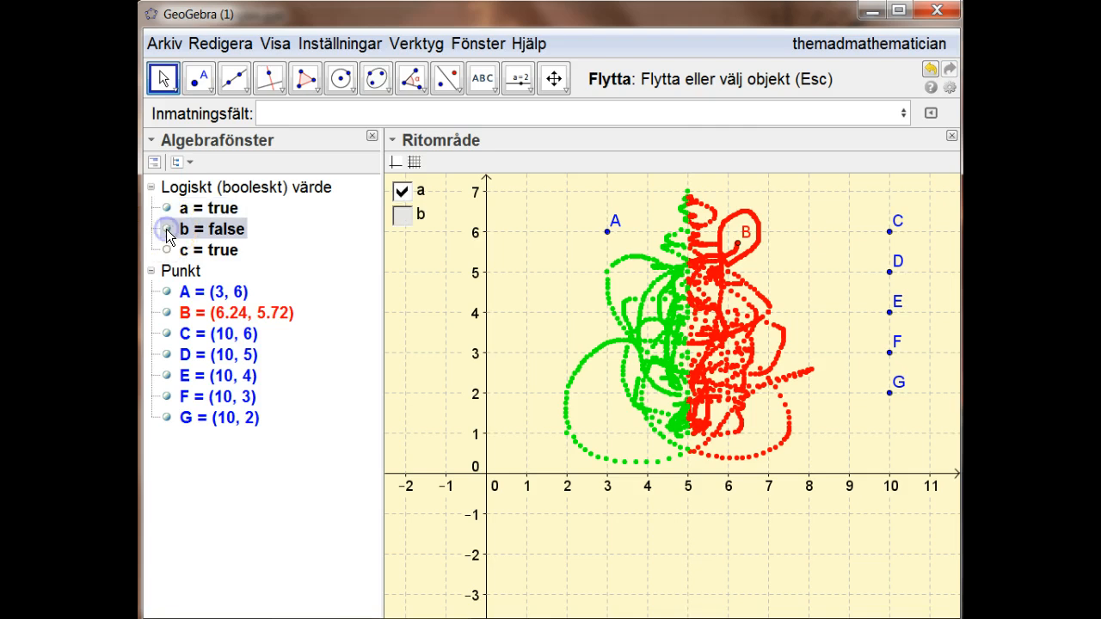
ctrl+click(167, 251)
click(167, 250)
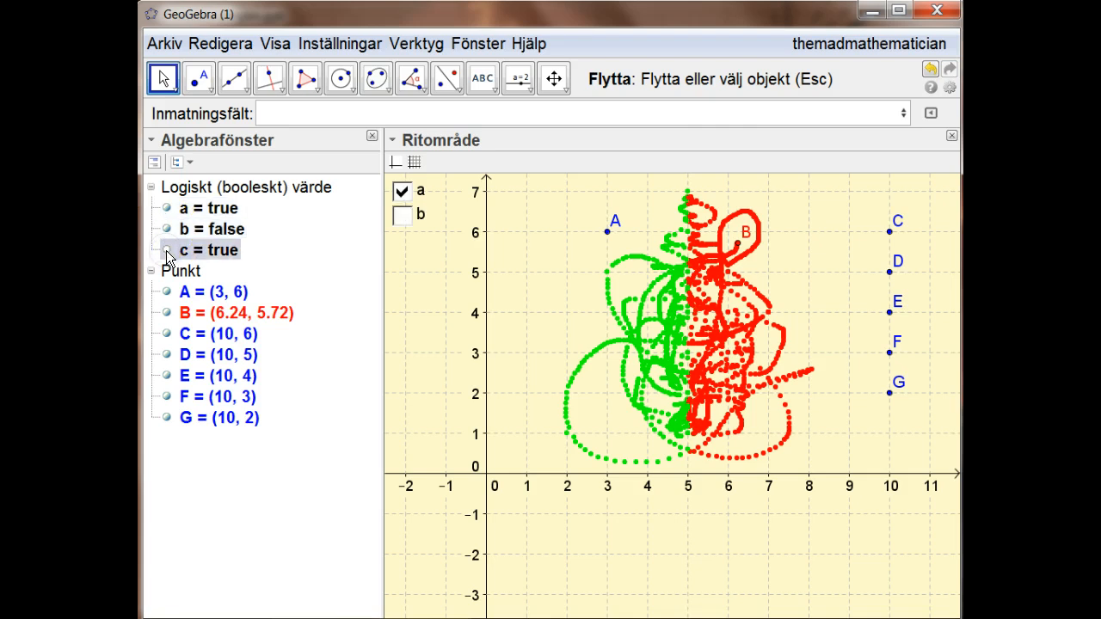
click(167, 250)
Move point B to about (5.9, 4.8).
click(737, 243)
mouse_move(737, 243)
mouse_down()
mouse_move(660, 281)
mouse_move(726, 279)
mouse_up()
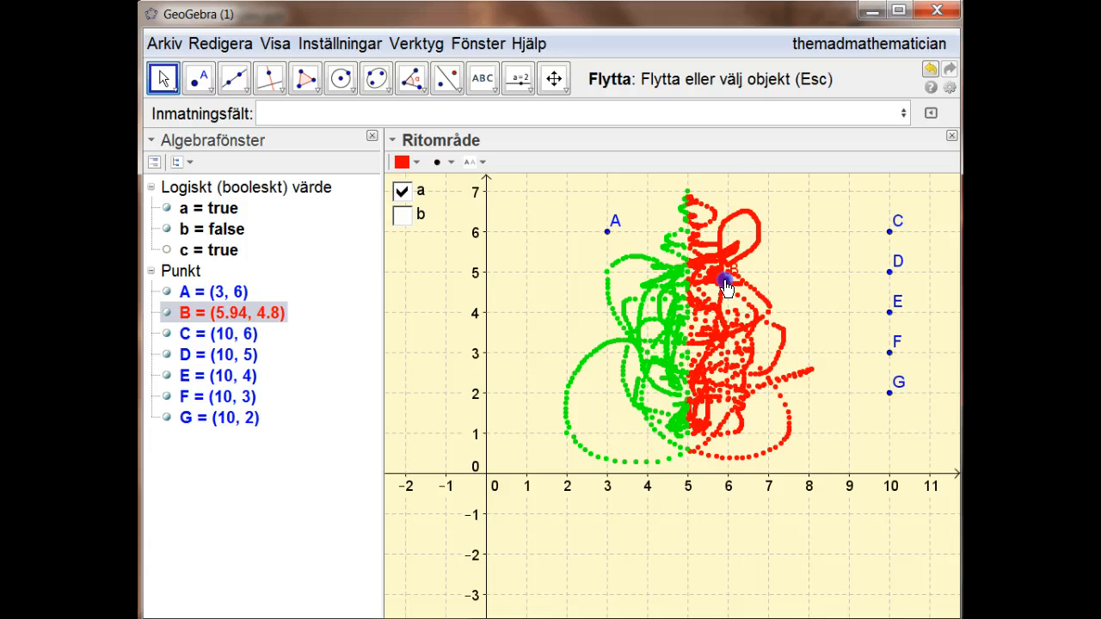
click(221, 230)
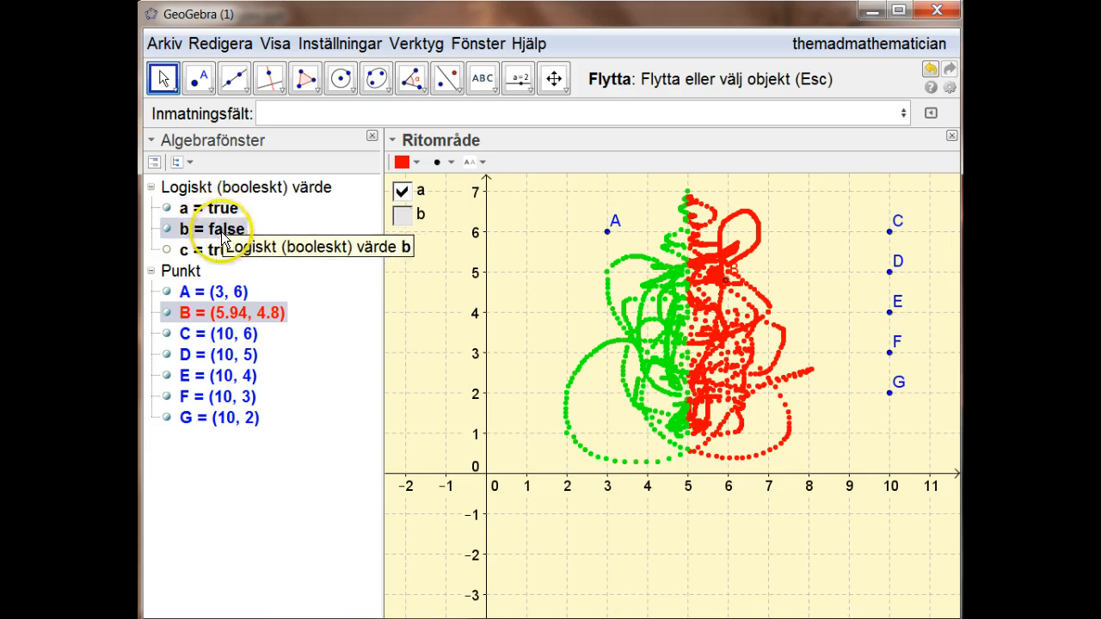
Test check box a by switching it off and on several times, leaving it on.
click(401, 192)
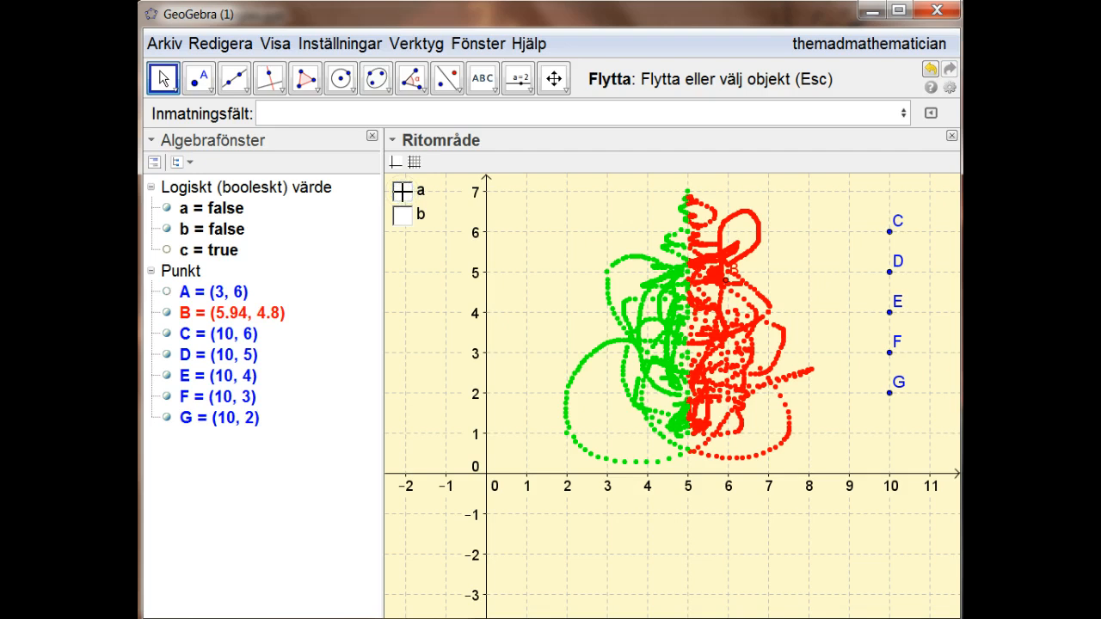
click(401, 192)
click(402, 192)
click(402, 192)
click(402, 192)
click(402, 192)
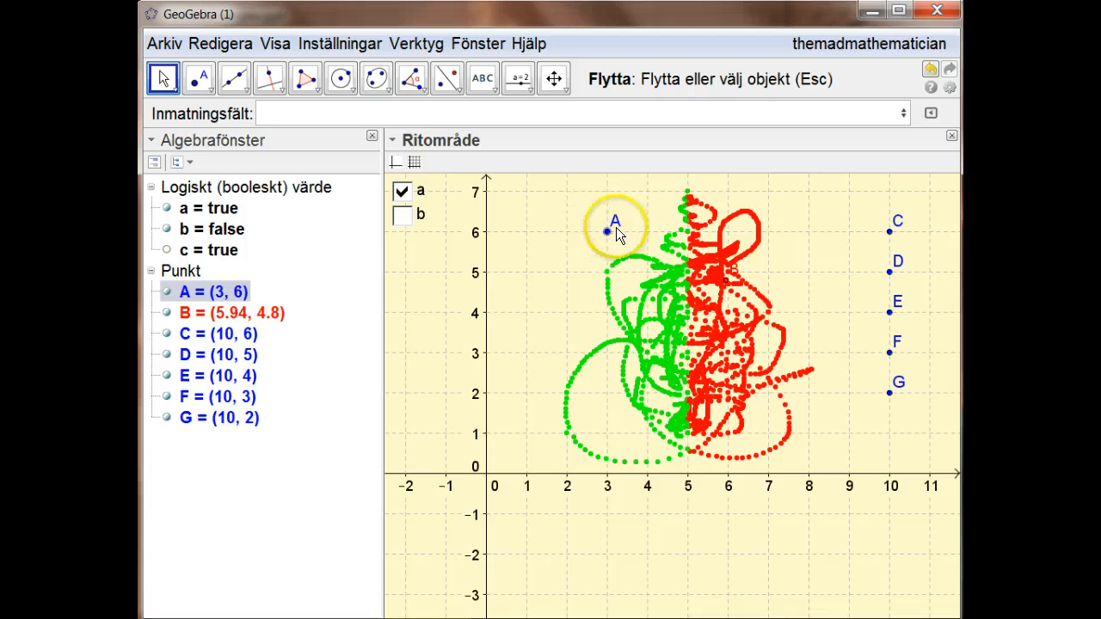
Test check box b by switching it on and off several times, leaving it off.
click(403, 217)
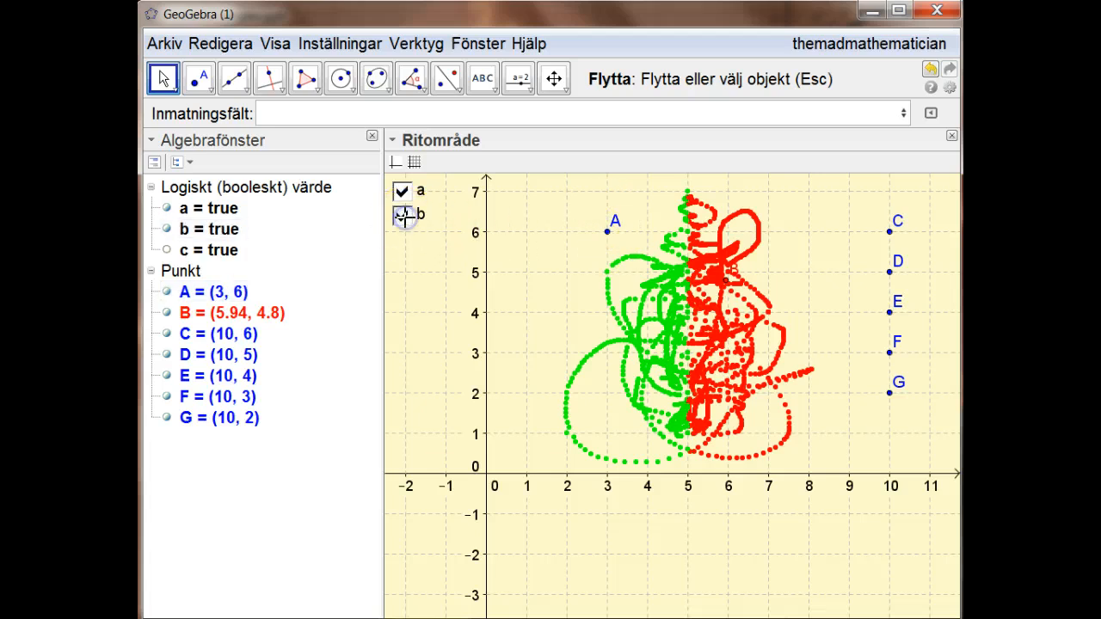
click(404, 216)
click(403, 217)
click(404, 217)
click(404, 218)
click(404, 218)
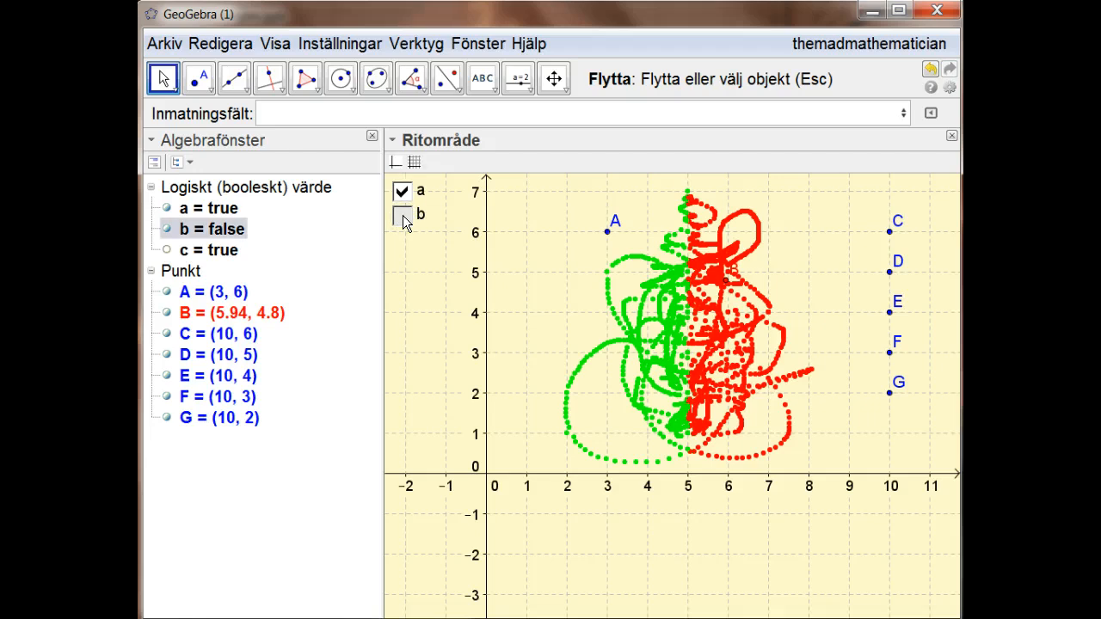
Switch check box a off and back on, and set b to true.
click(402, 190)
click(404, 216)
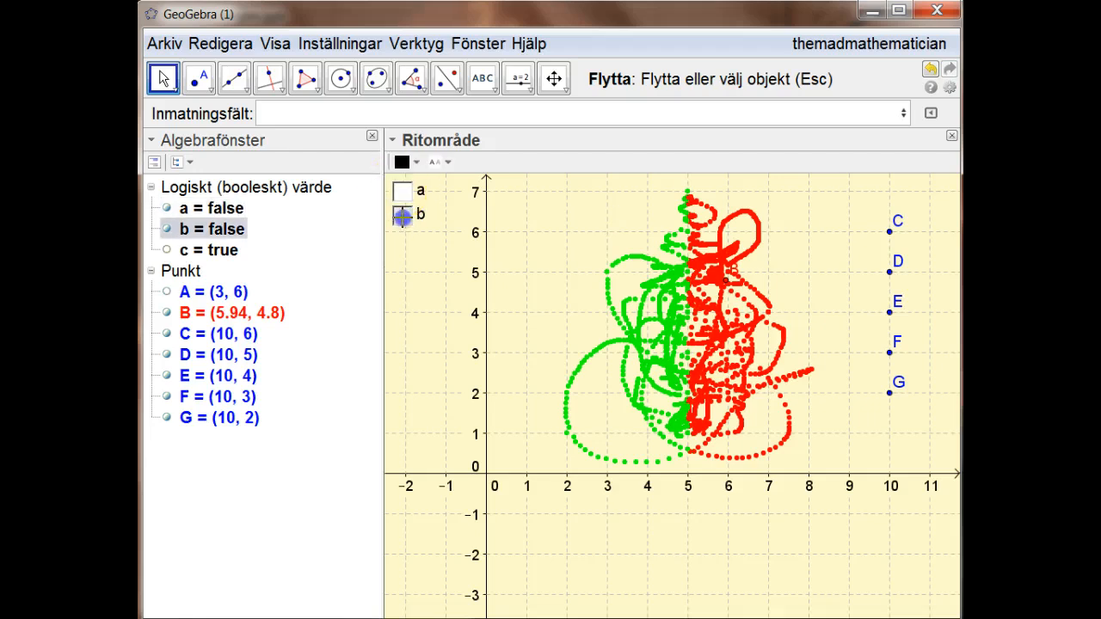
click(399, 190)
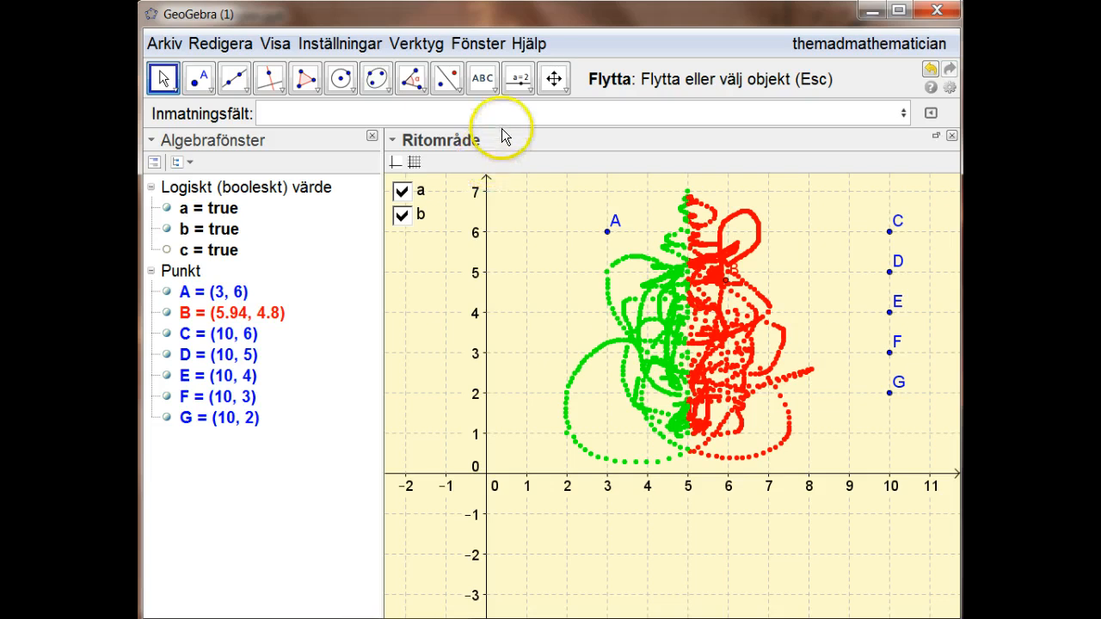
Place a new show/hide check box below check box b with the caption "Show points".
click(527, 89)
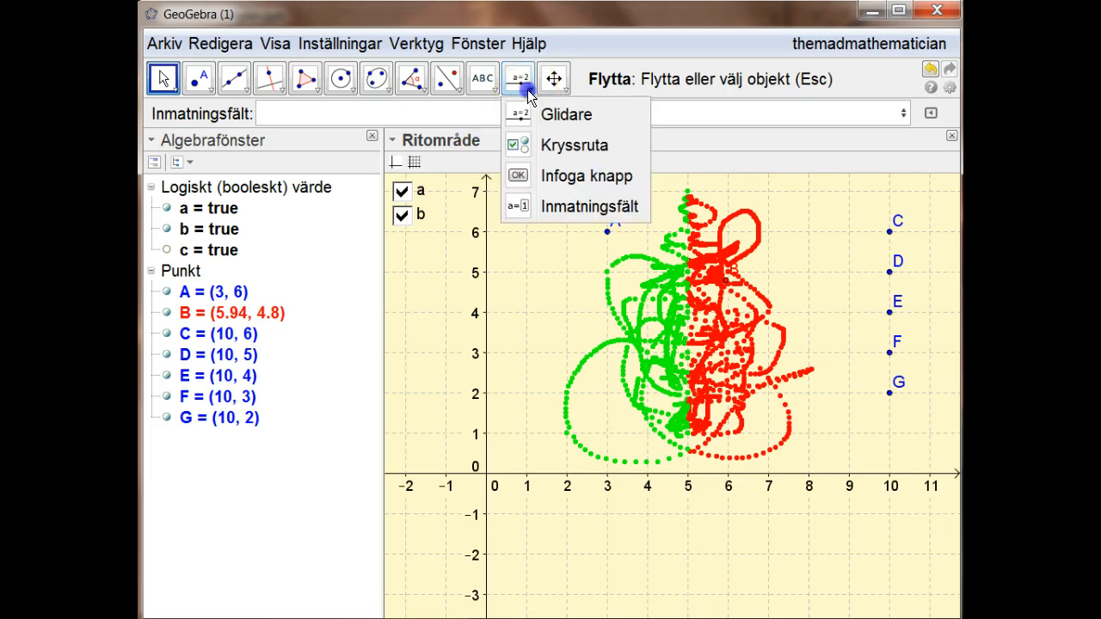
click(559, 144)
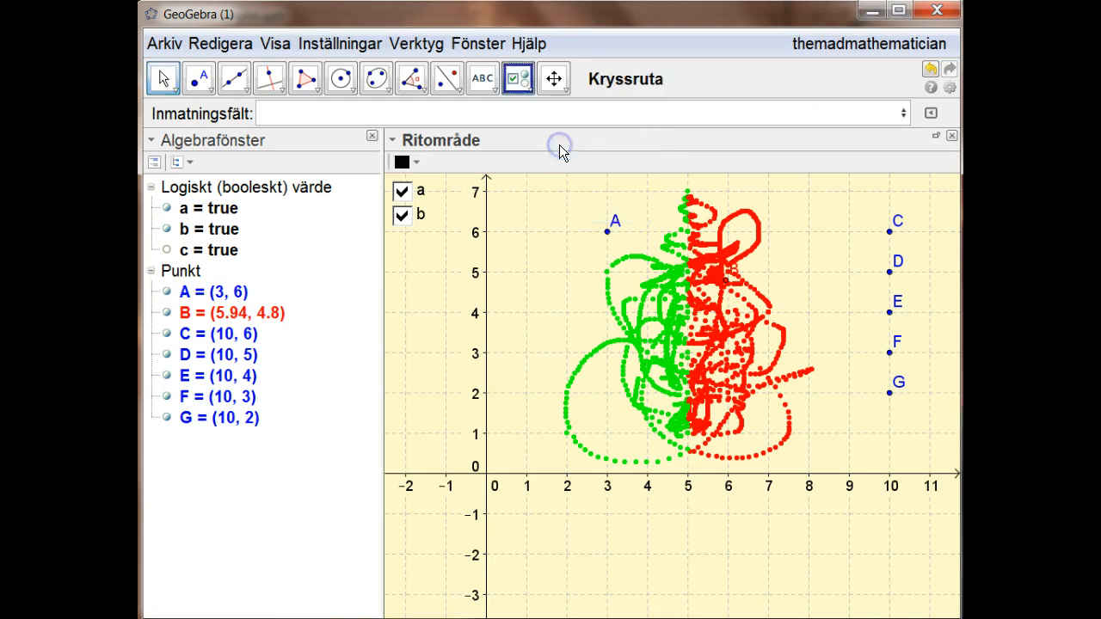
click(405, 272)
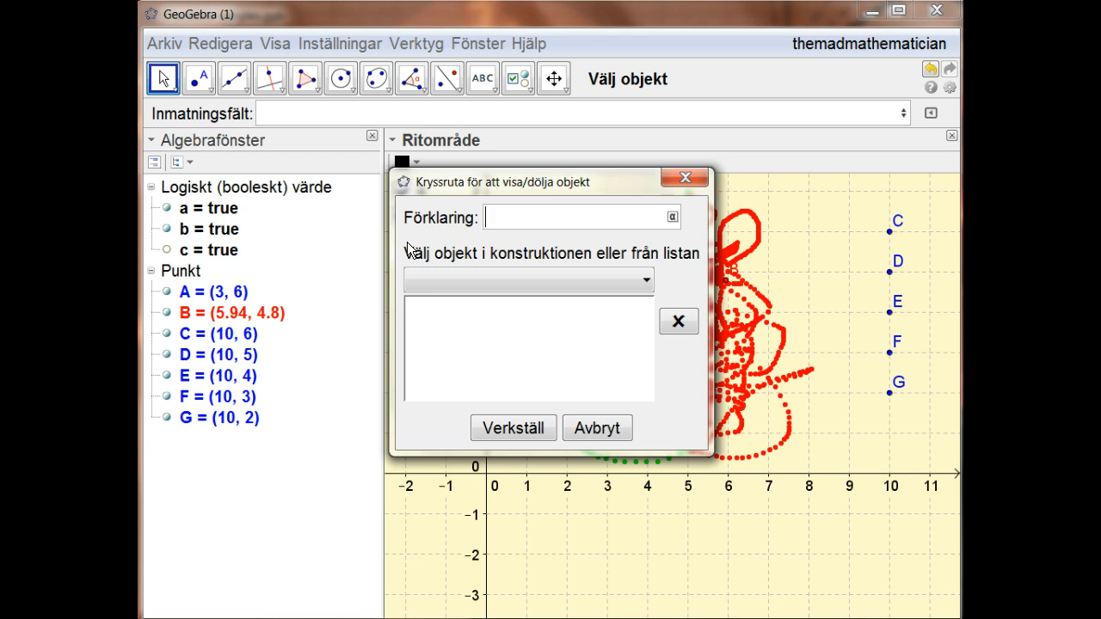
text(Show points)
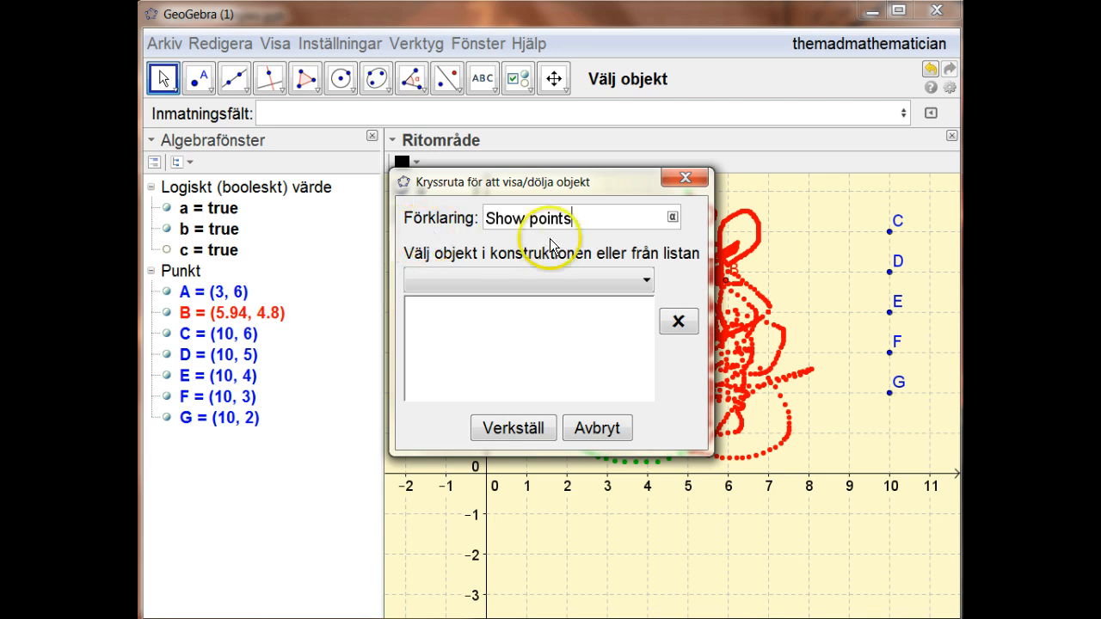
Link points C, D, E, F and G to the "Show points" check box, create it, and return to the Move tool.
click(646, 280)
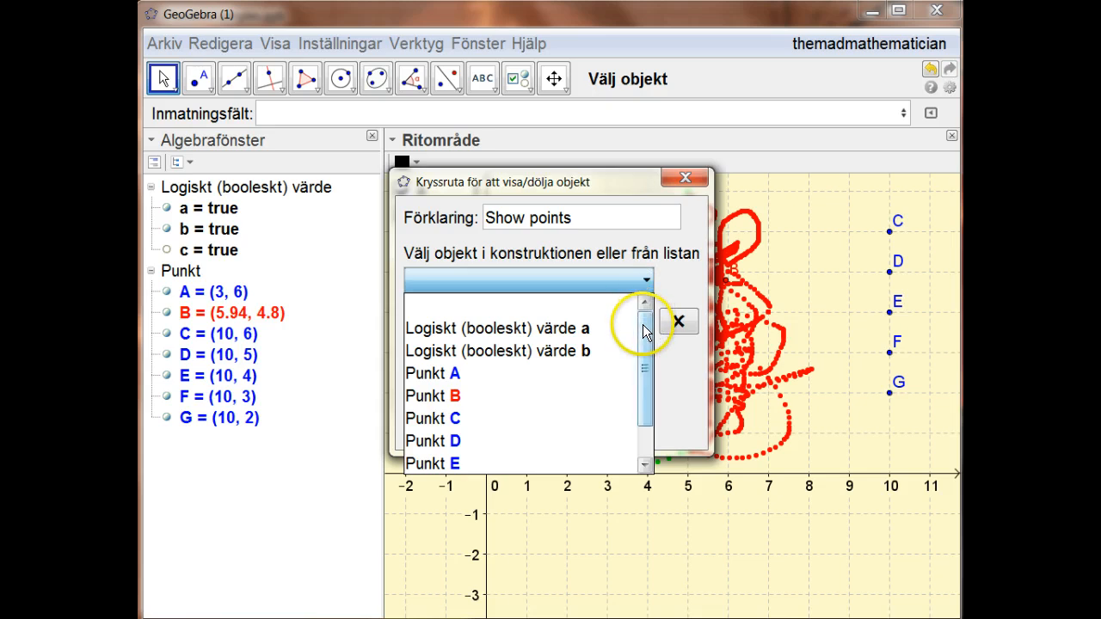
drag(646, 331, 648, 374)
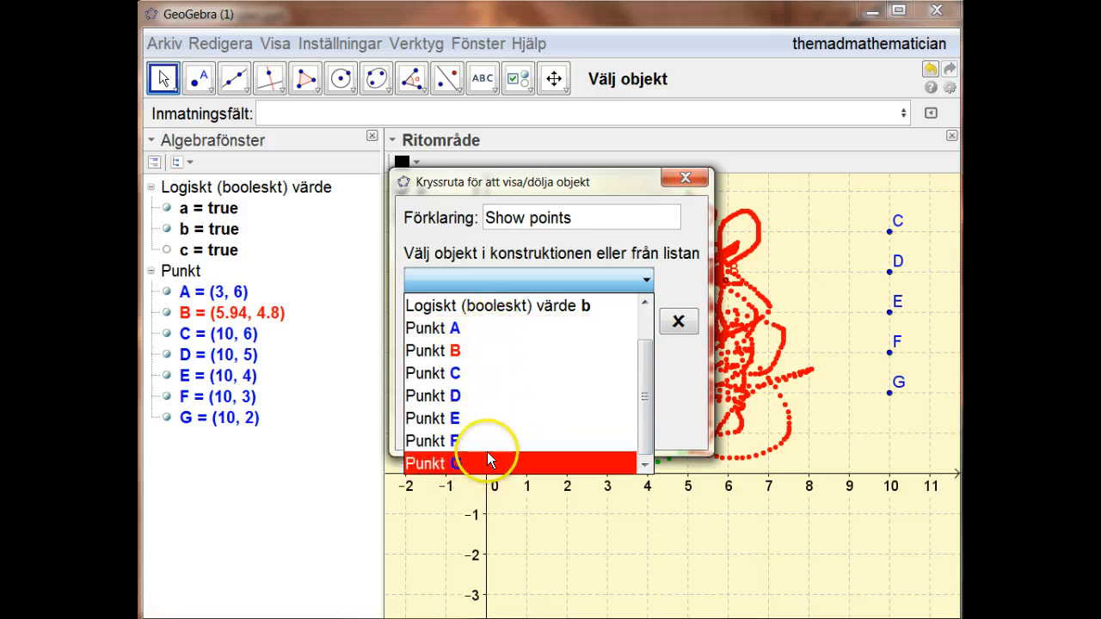
click(502, 371)
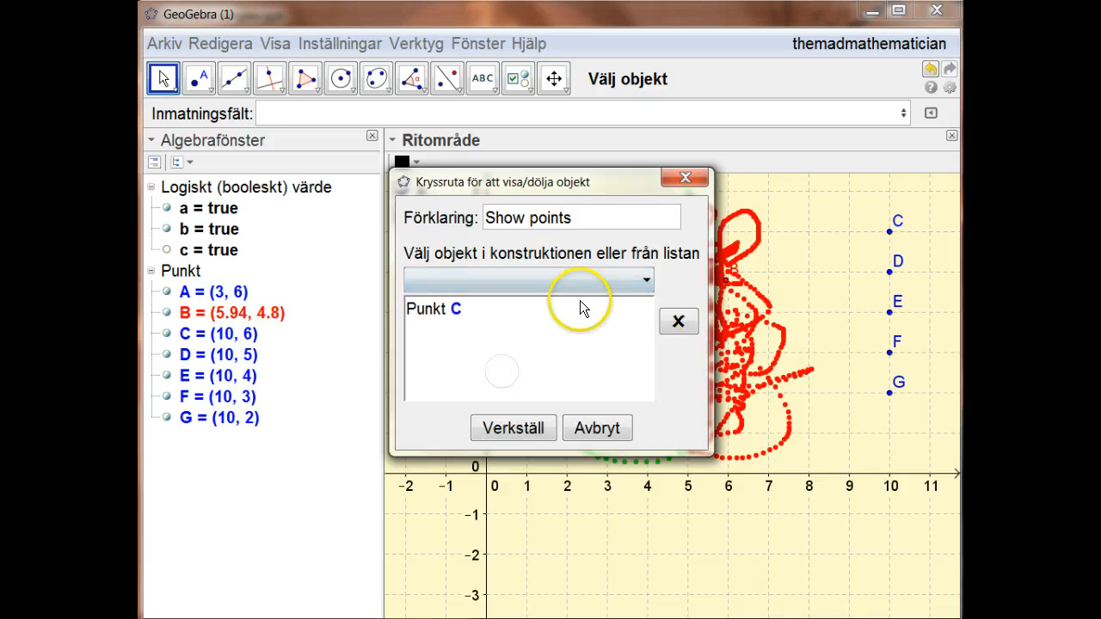
click(645, 279)
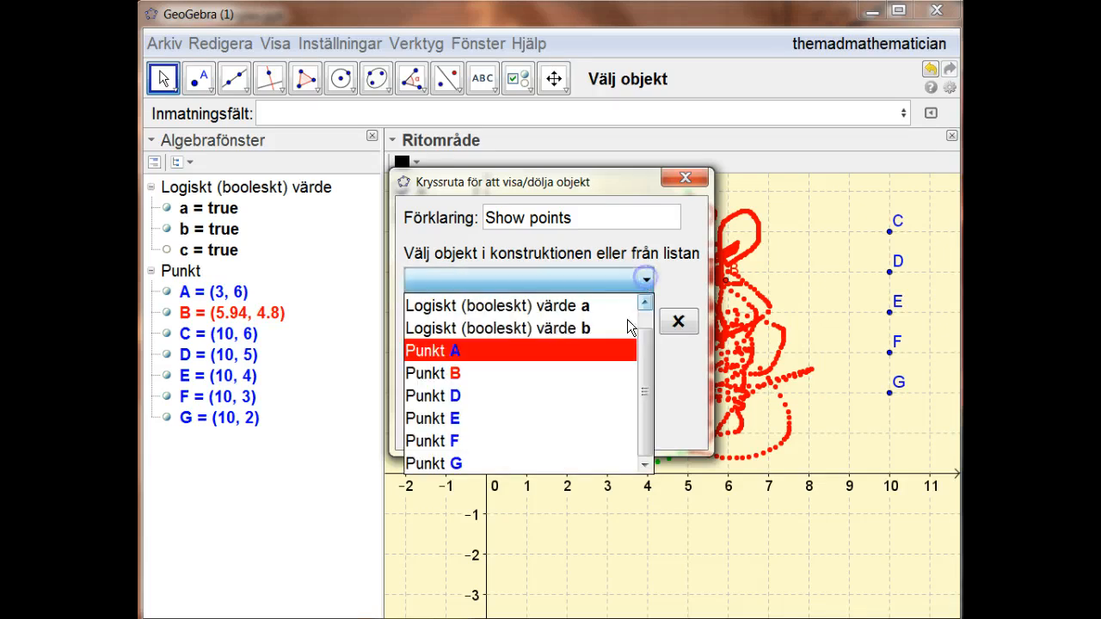
click(577, 396)
click(645, 279)
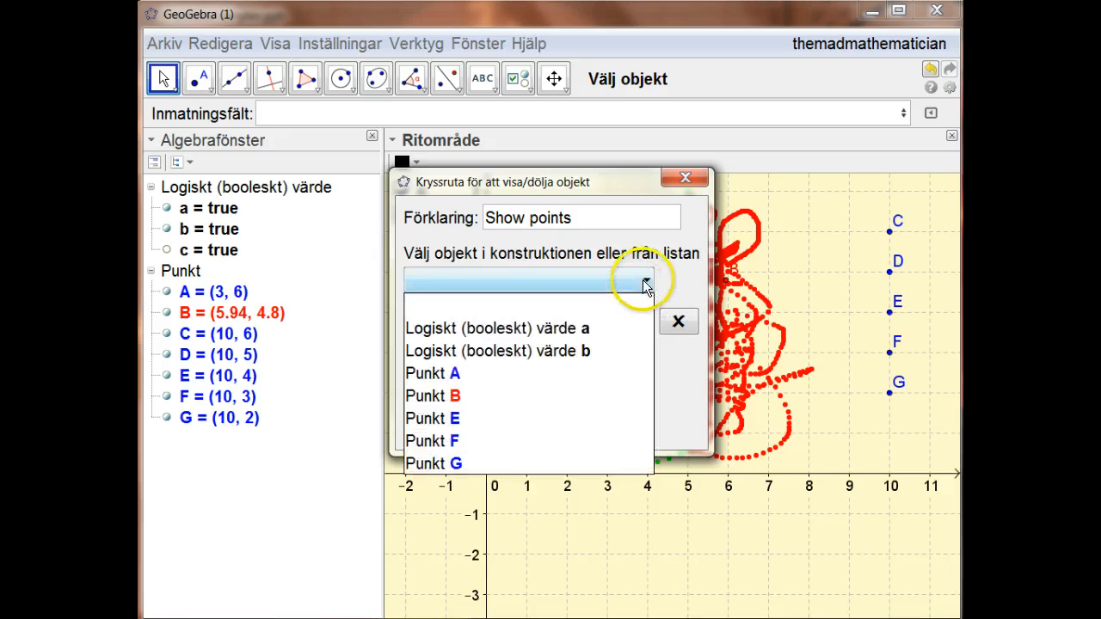
click(643, 418)
click(646, 280)
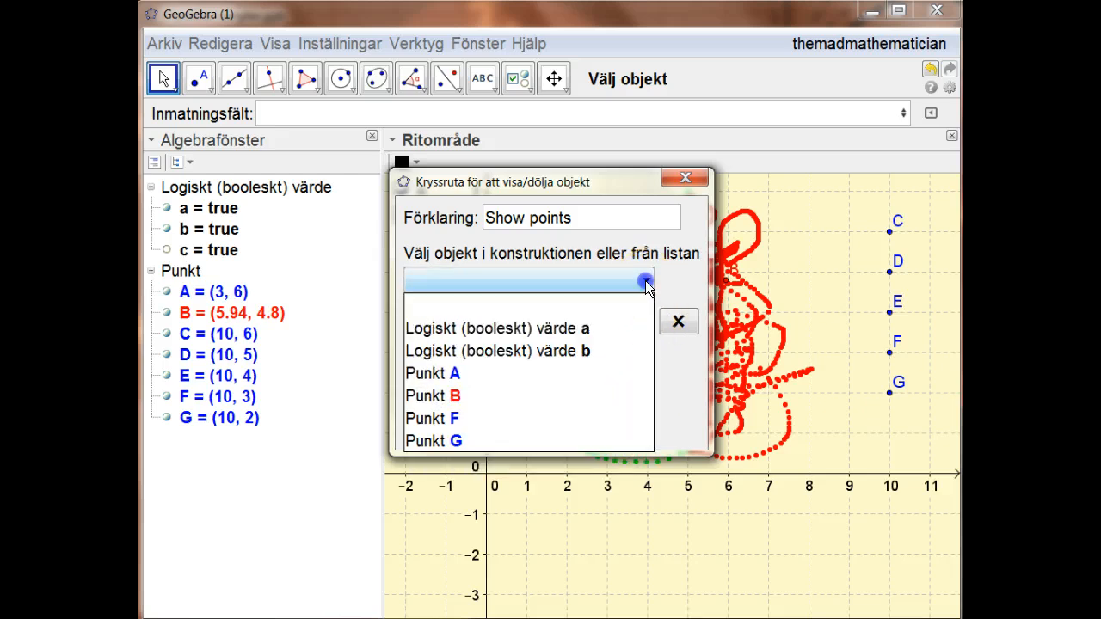
click(629, 418)
click(645, 280)
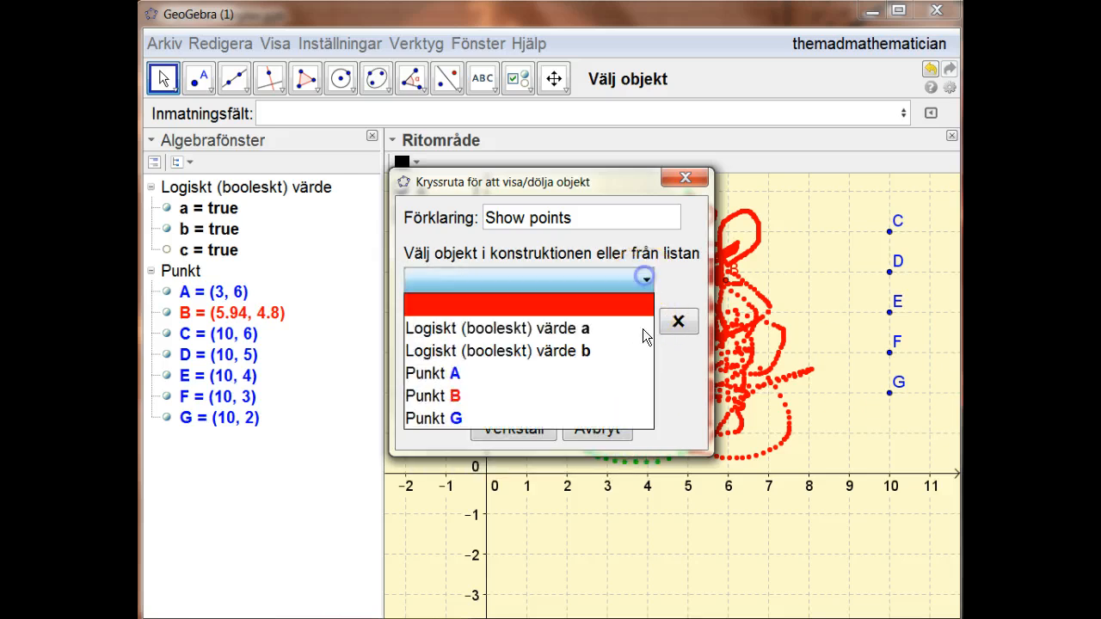
click(628, 419)
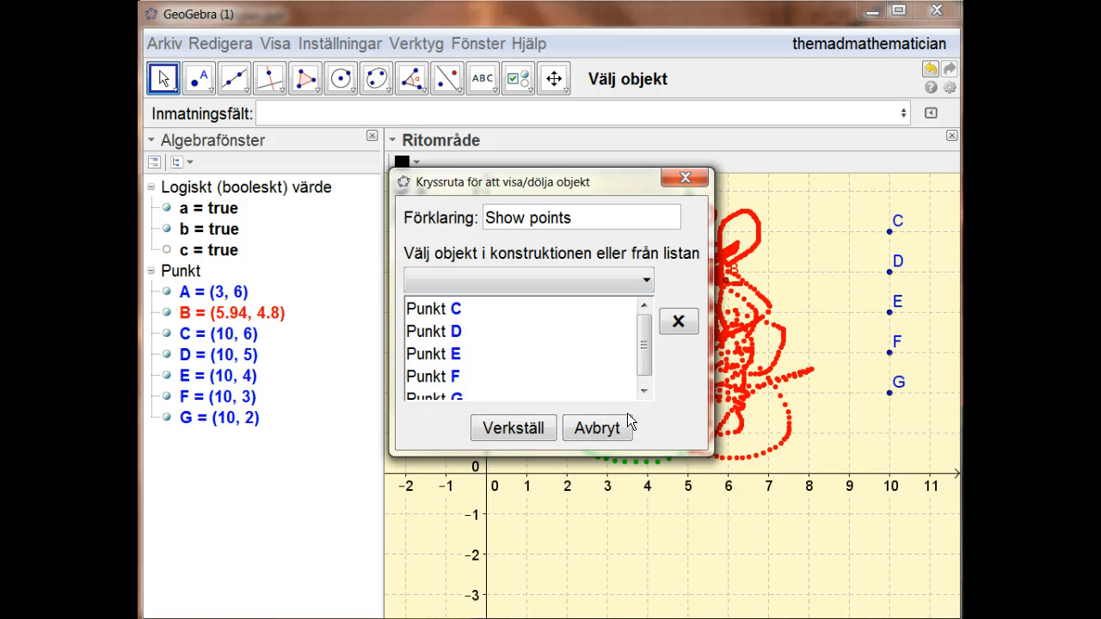
click(517, 429)
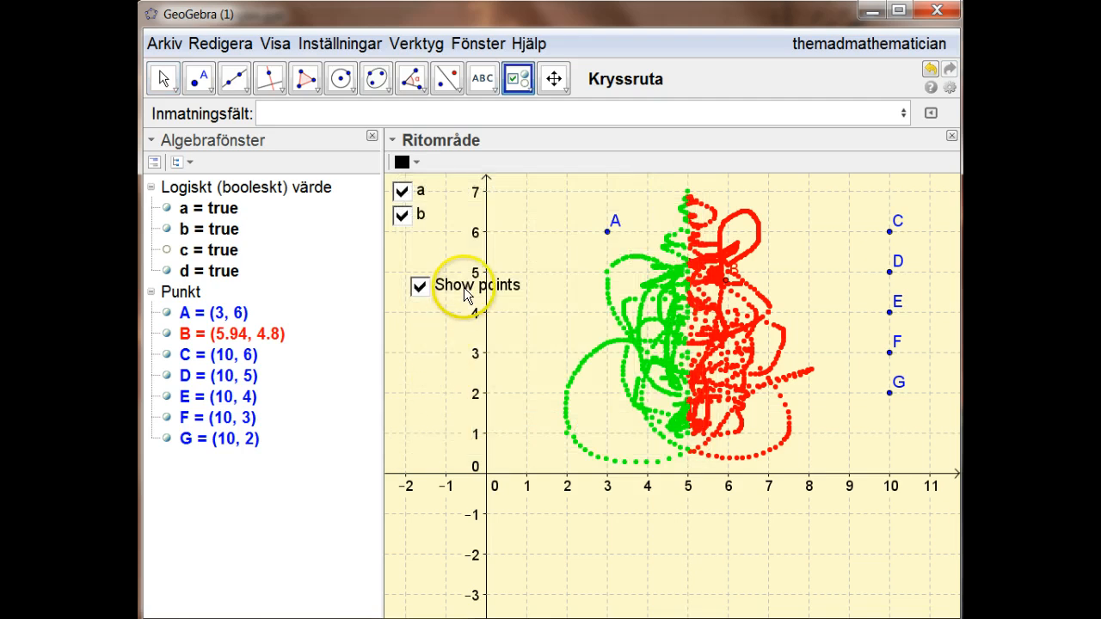
click(167, 78)
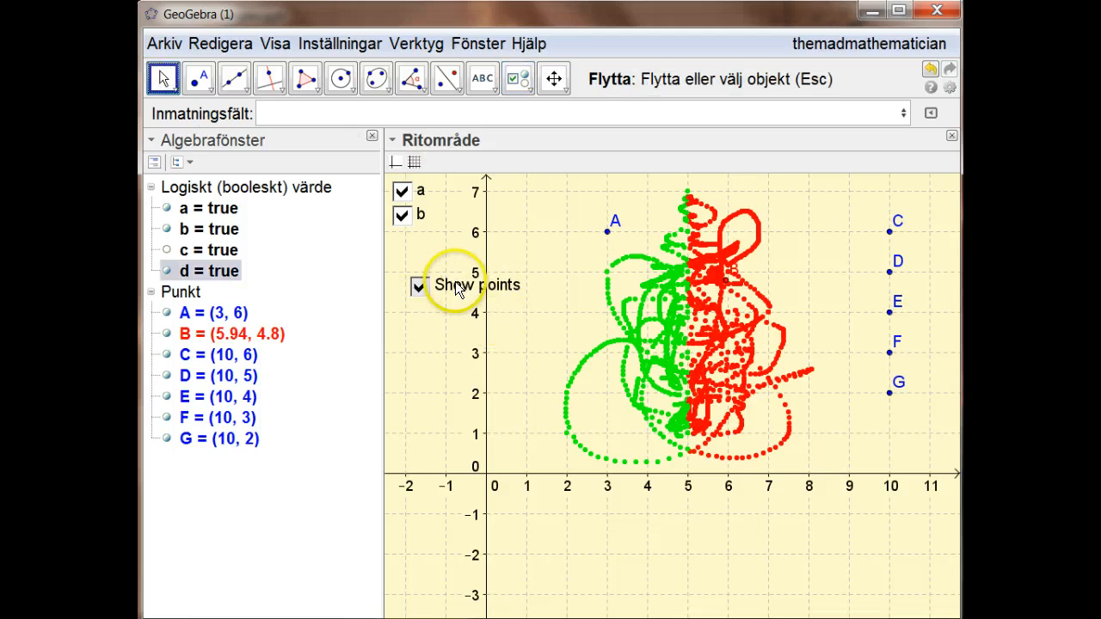
Move the "Show points" check box directly below check box b and review its basic properties.
drag(456, 284, 439, 250)
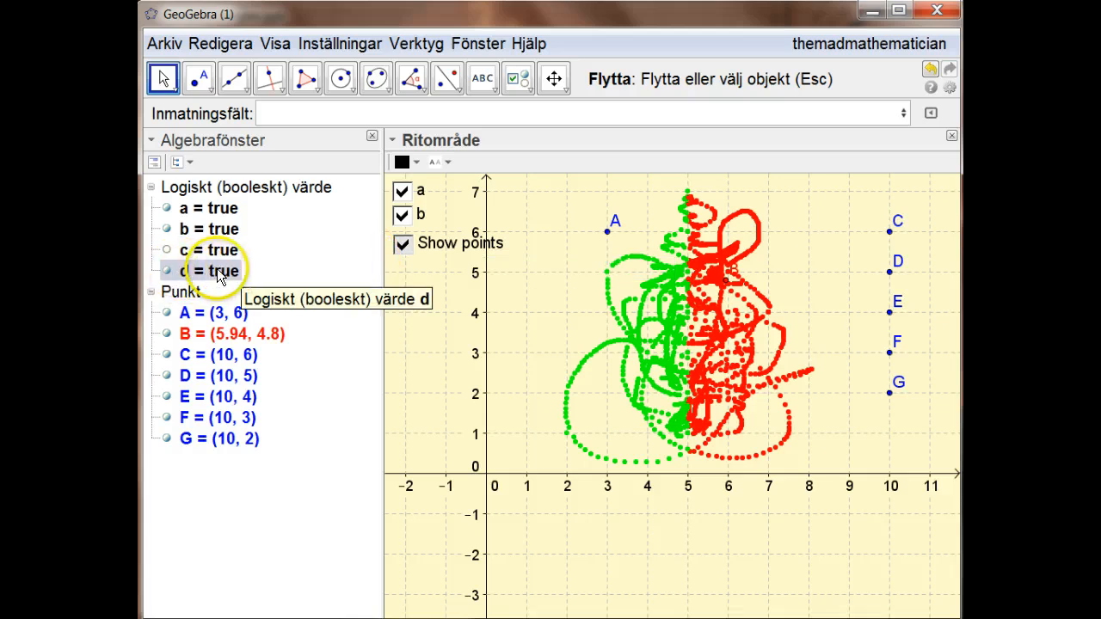
right_click(461, 244)
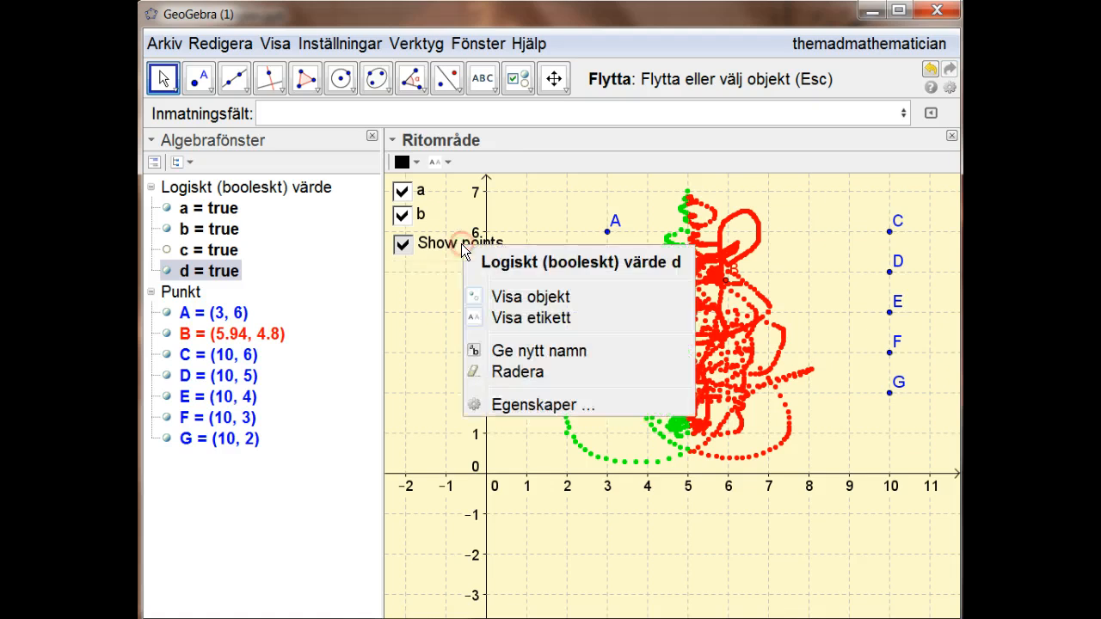
click(516, 404)
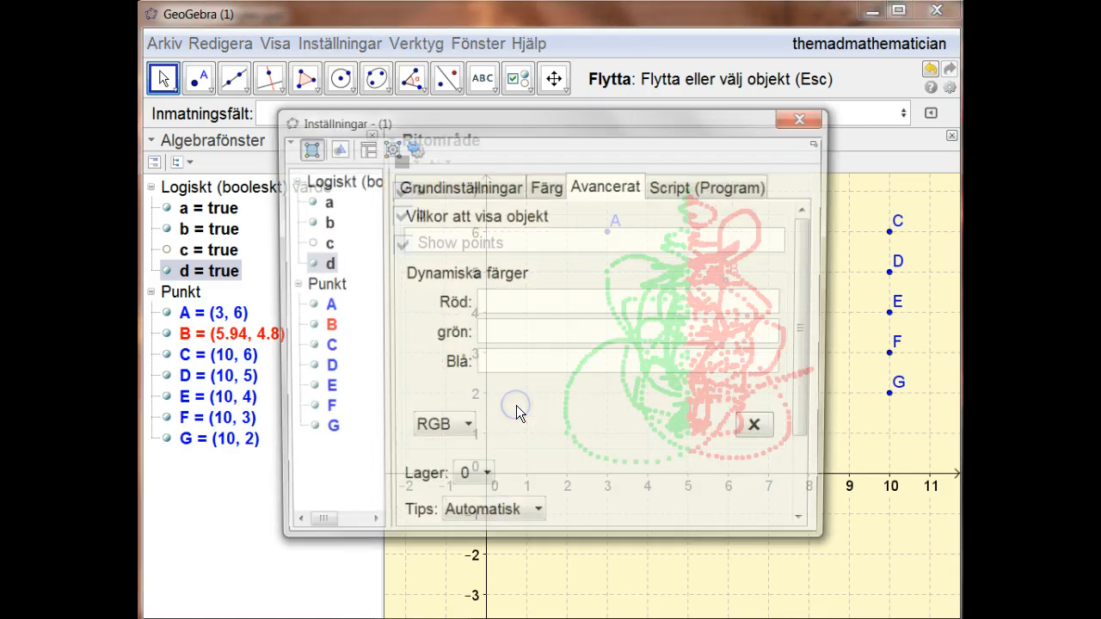
click(463, 187)
click(318, 182)
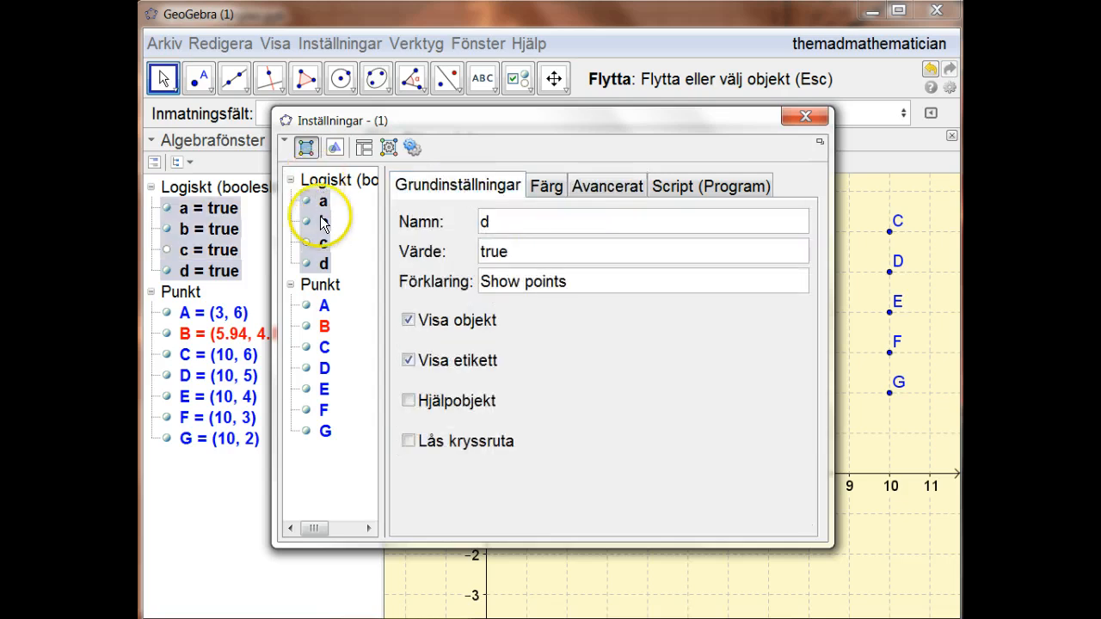
click(323, 263)
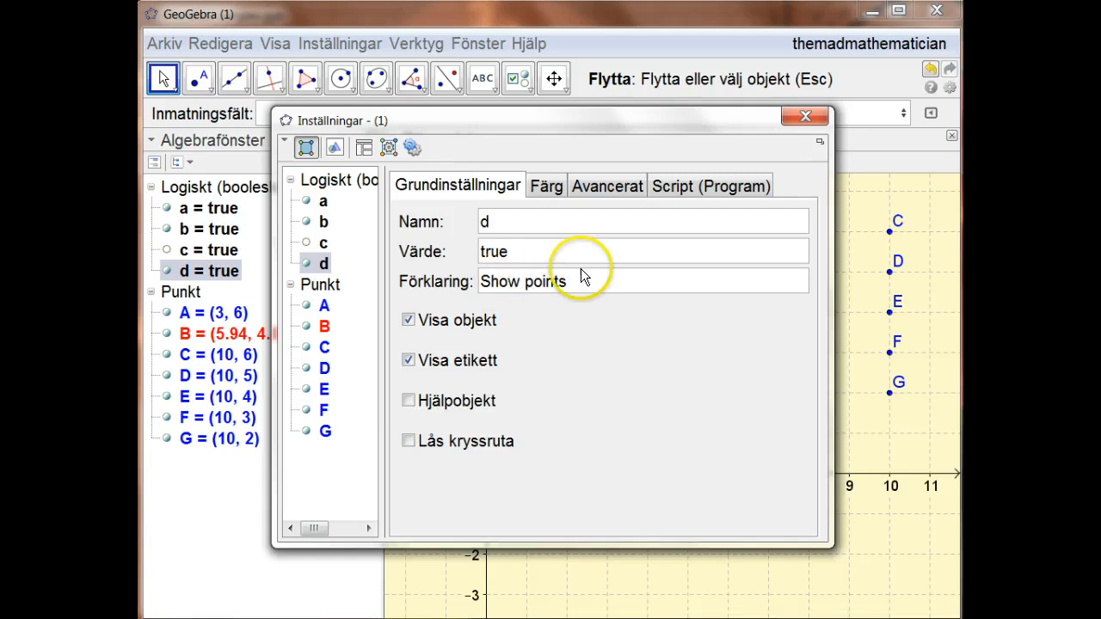
click(798, 117)
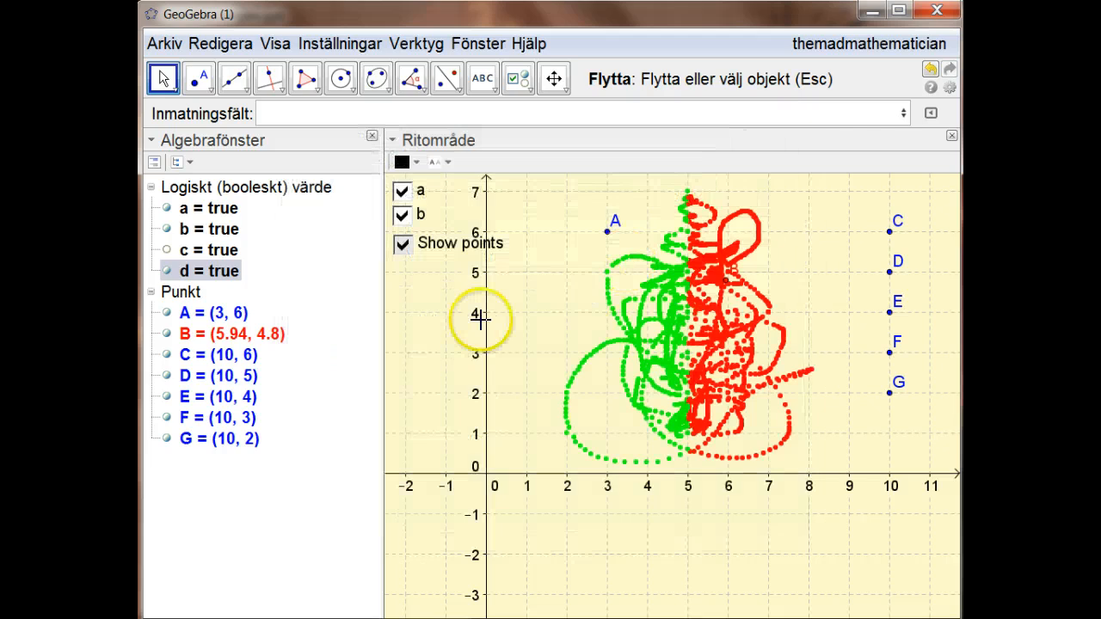
Test the "Show points" check box by switching it off and on repeatedly, leaving it on.
click(402, 244)
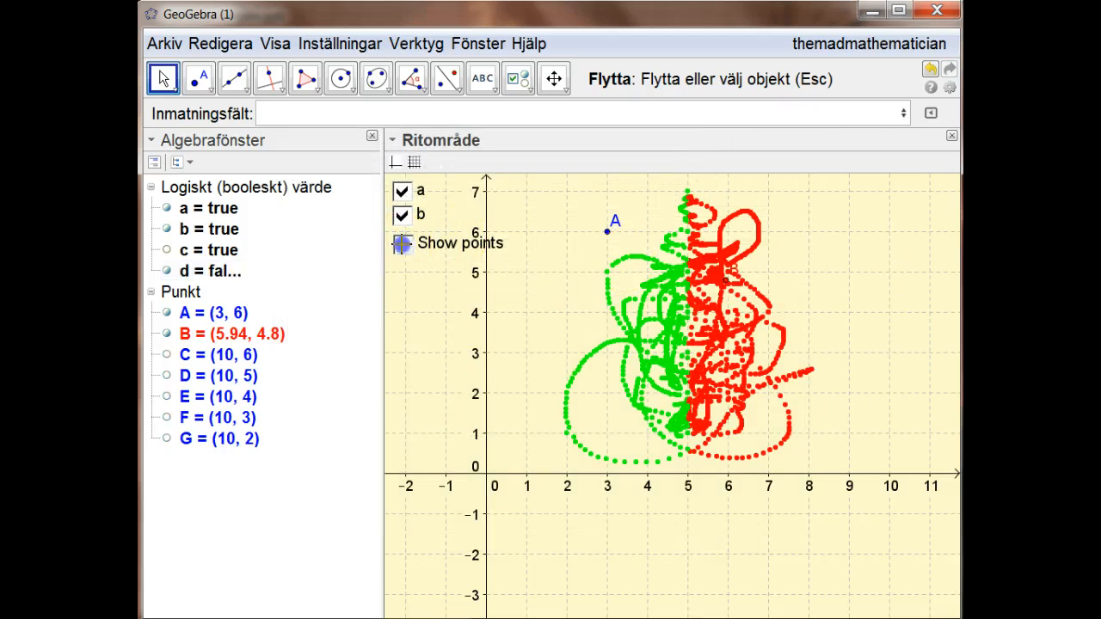
click(402, 244)
click(402, 244)
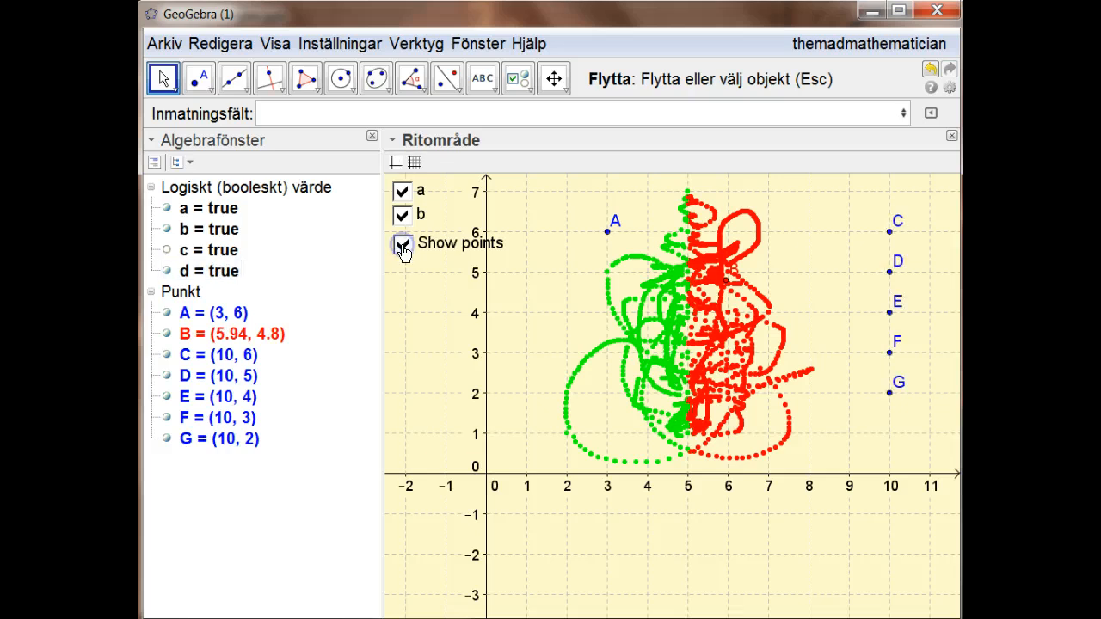
click(402, 244)
click(402, 244)
click(402, 245)
click(402, 245)
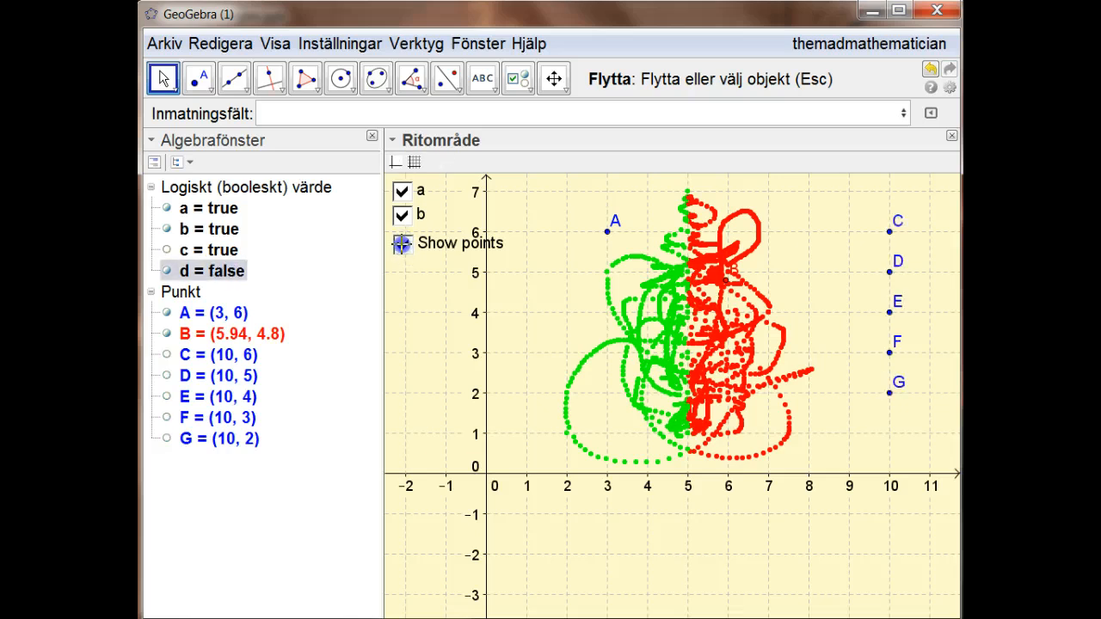
click(402, 244)
click(402, 245)
click(402, 244)
click(402, 245)
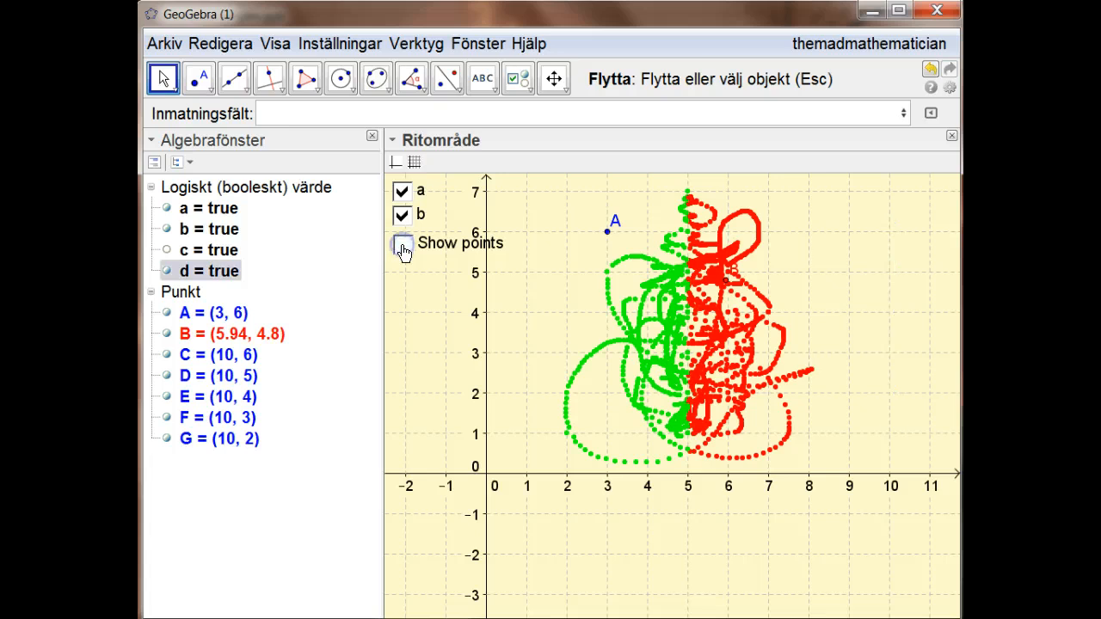
click(401, 244)
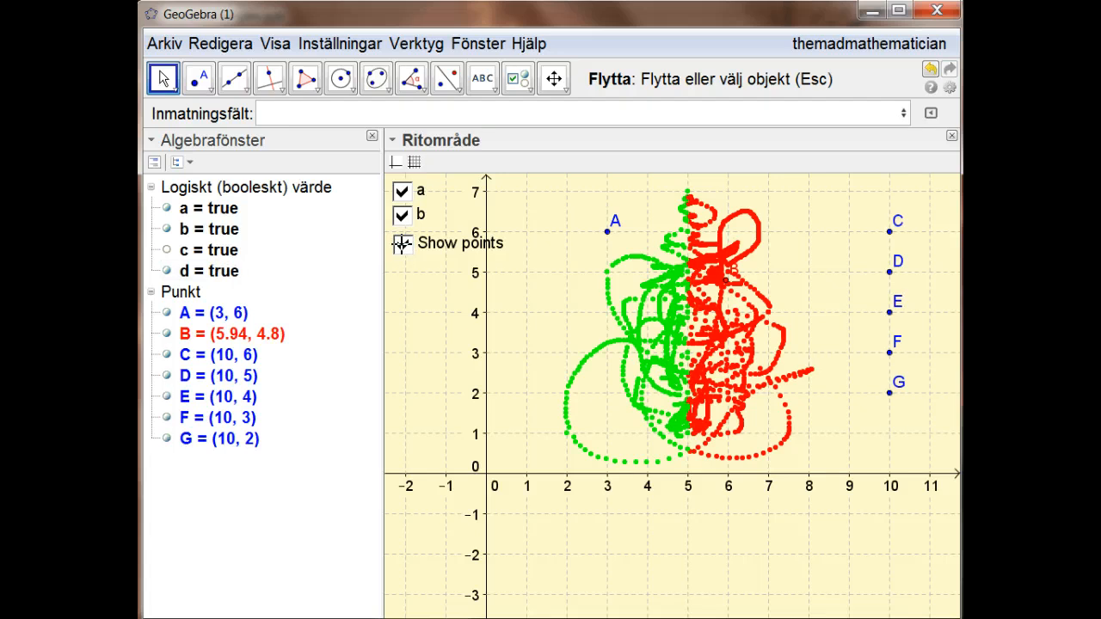
Inspect the condition to show object in point D's advanced properties, and close the settings.
right_click(209, 378)
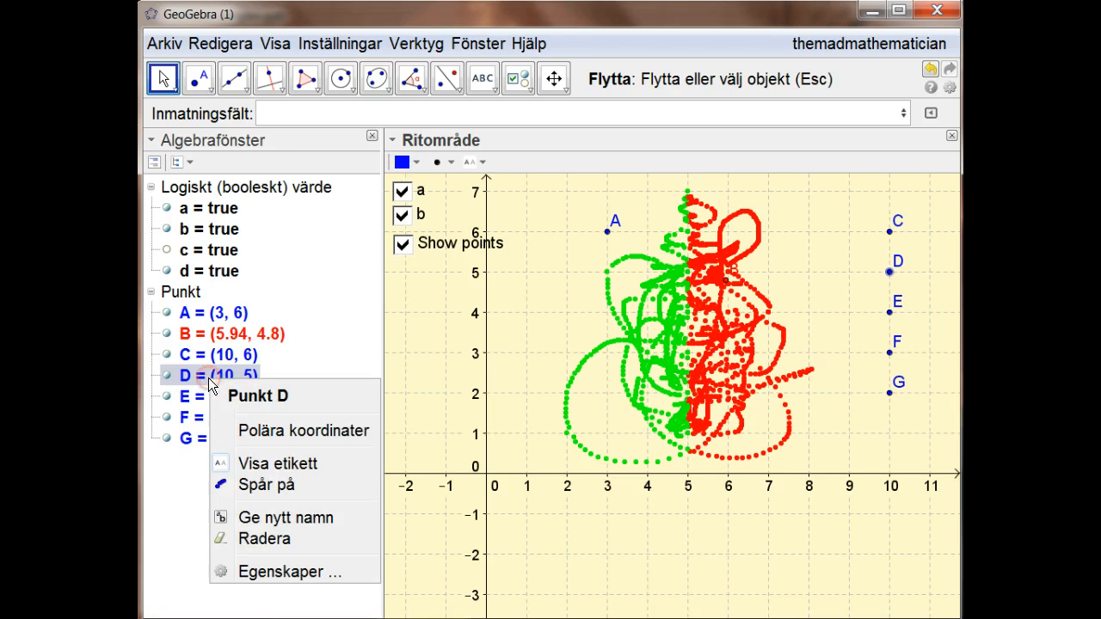
click(257, 573)
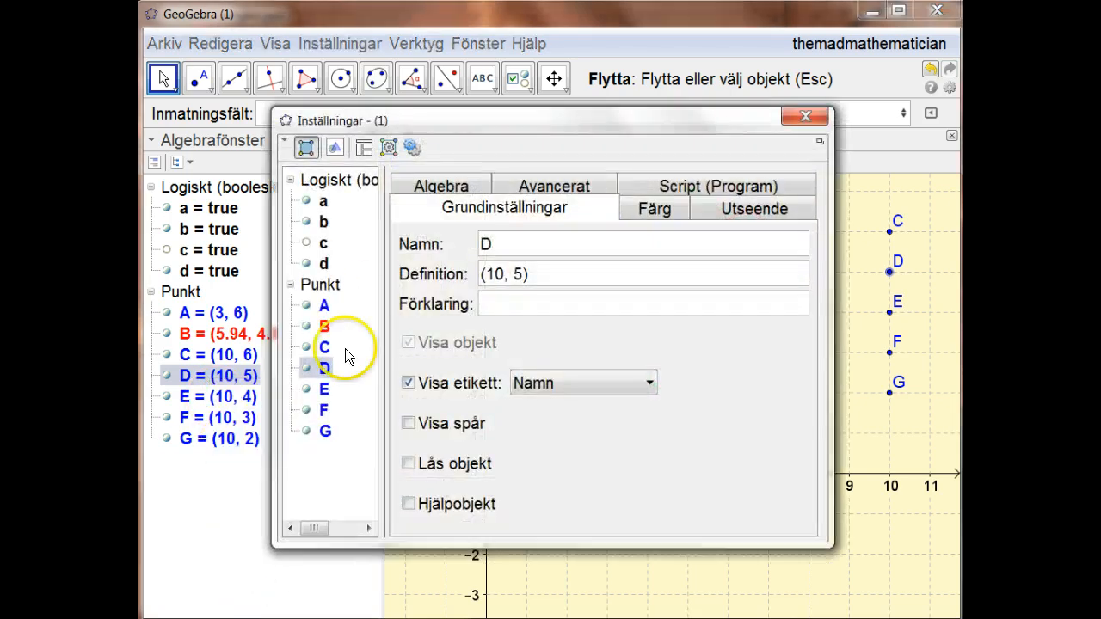
click(574, 187)
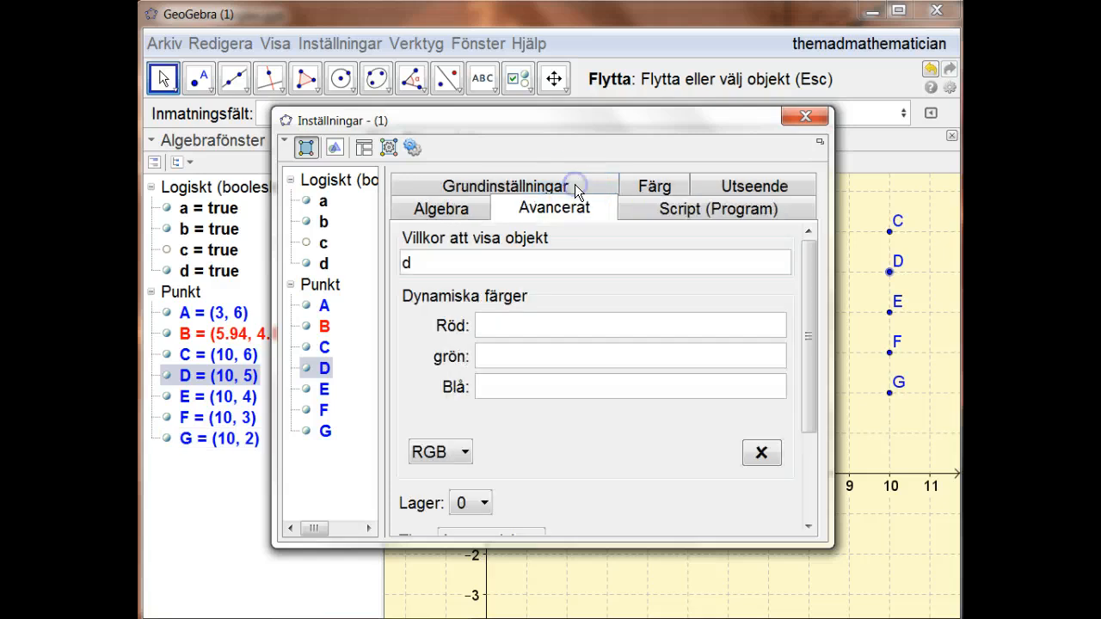
double_click(405, 264)
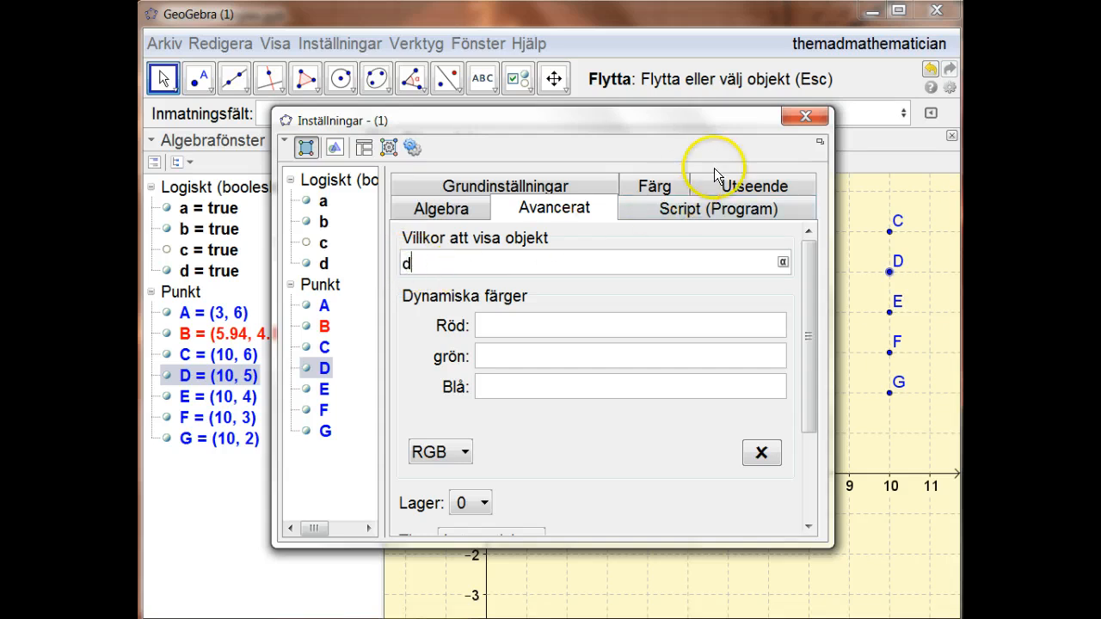
click(796, 113)
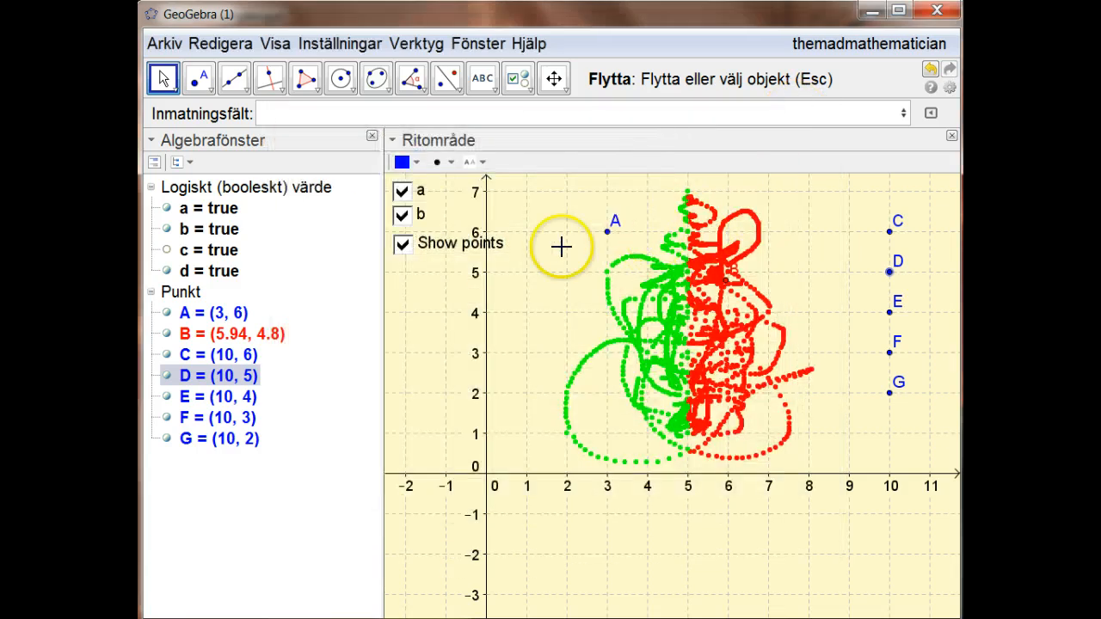
ctrl+click(193, 353)
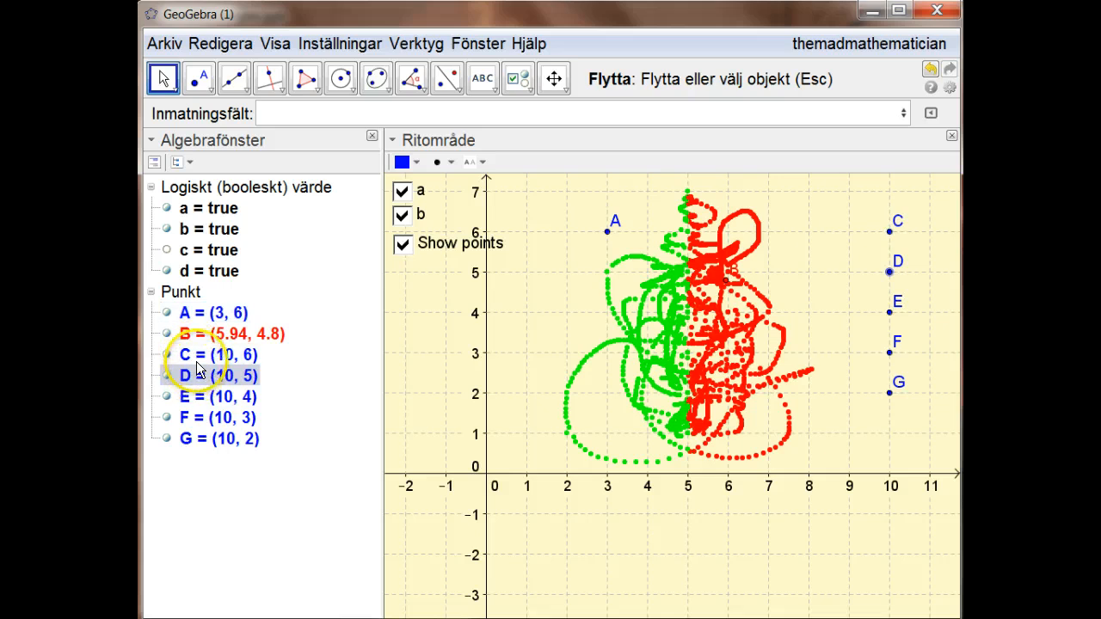
ctrl+click(184, 363)
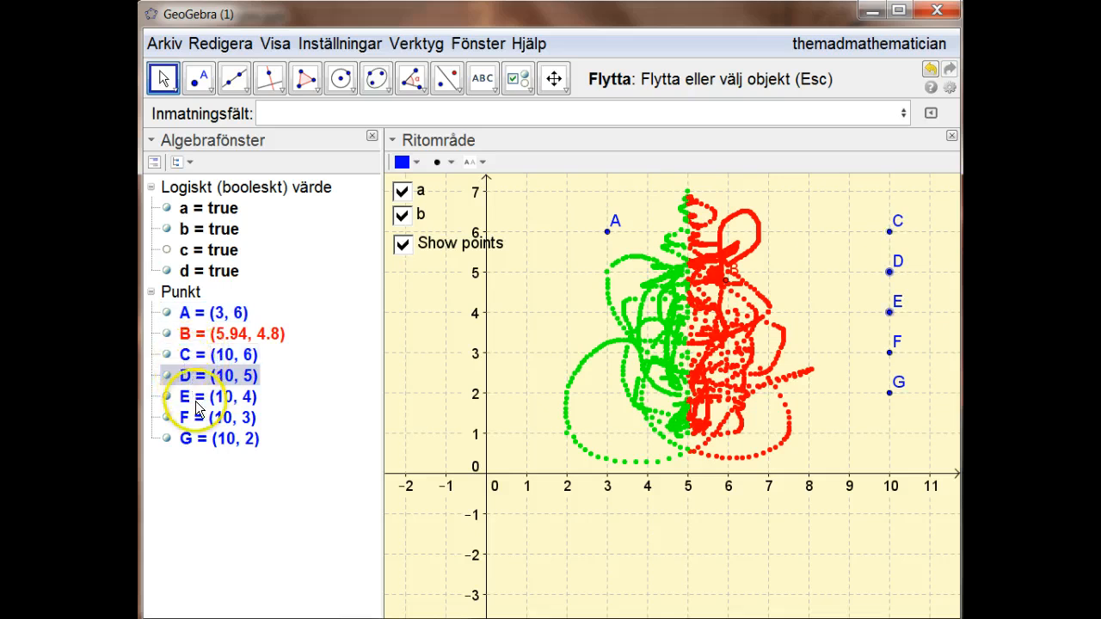
ctrl+click(199, 440)
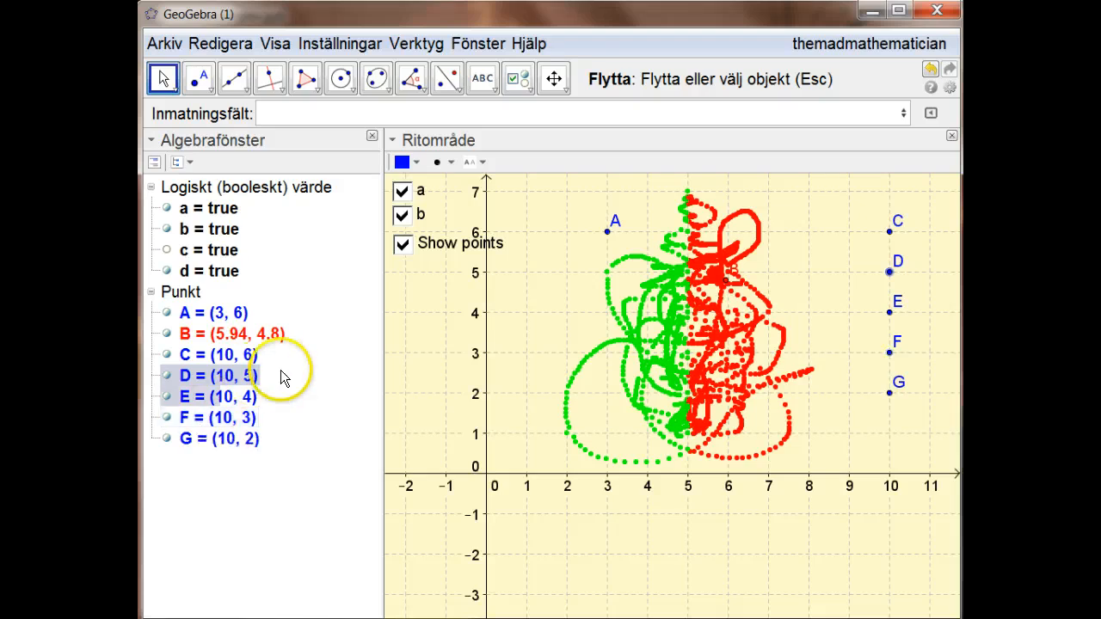
Toggle "Show points" several times to compare how point A and points C to G respond, leaving it on.
click(402, 245)
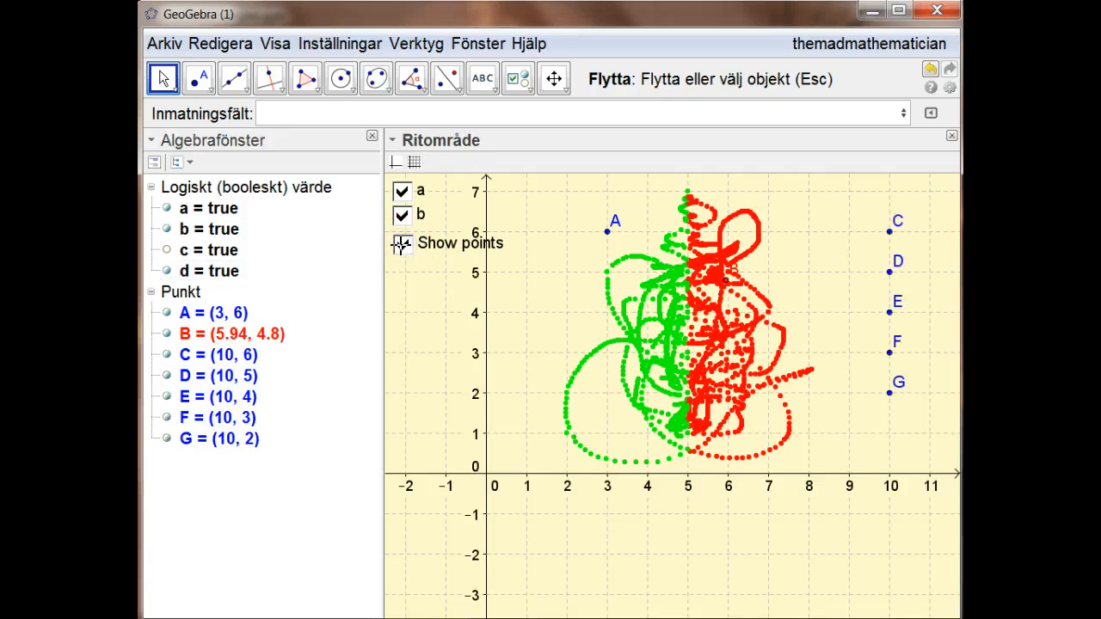
click(401, 245)
click(401, 245)
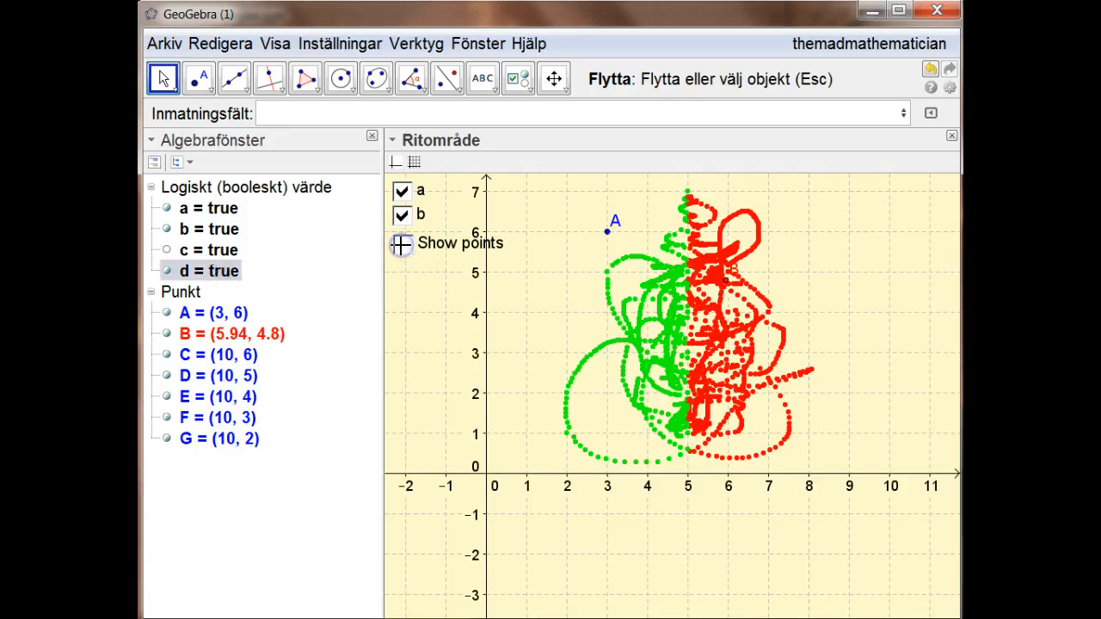
click(402, 245)
click(604, 235)
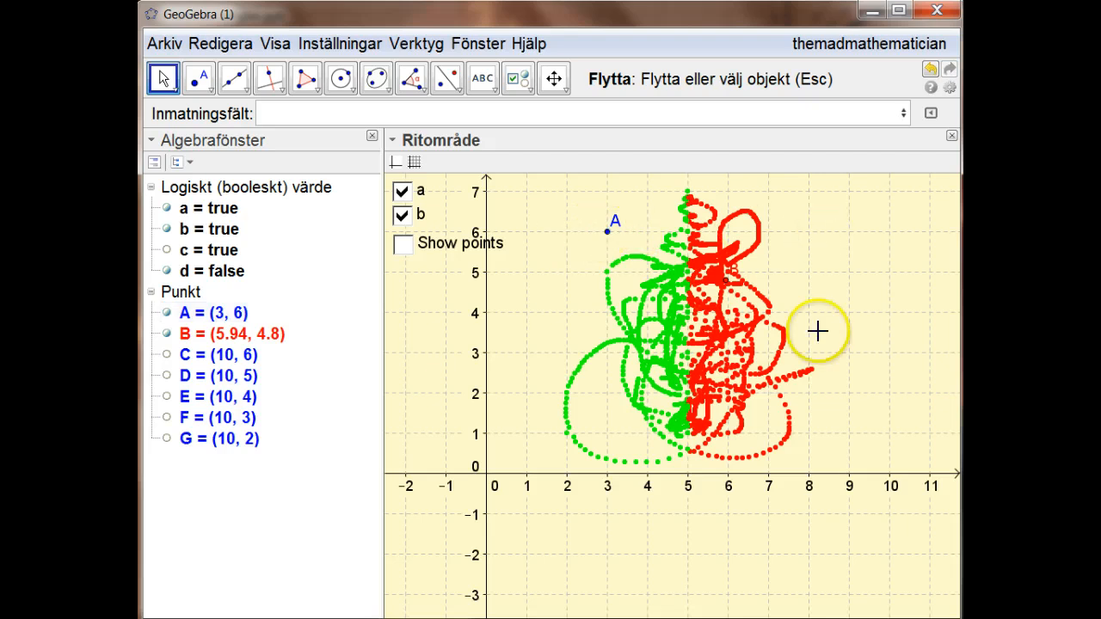
click(402, 245)
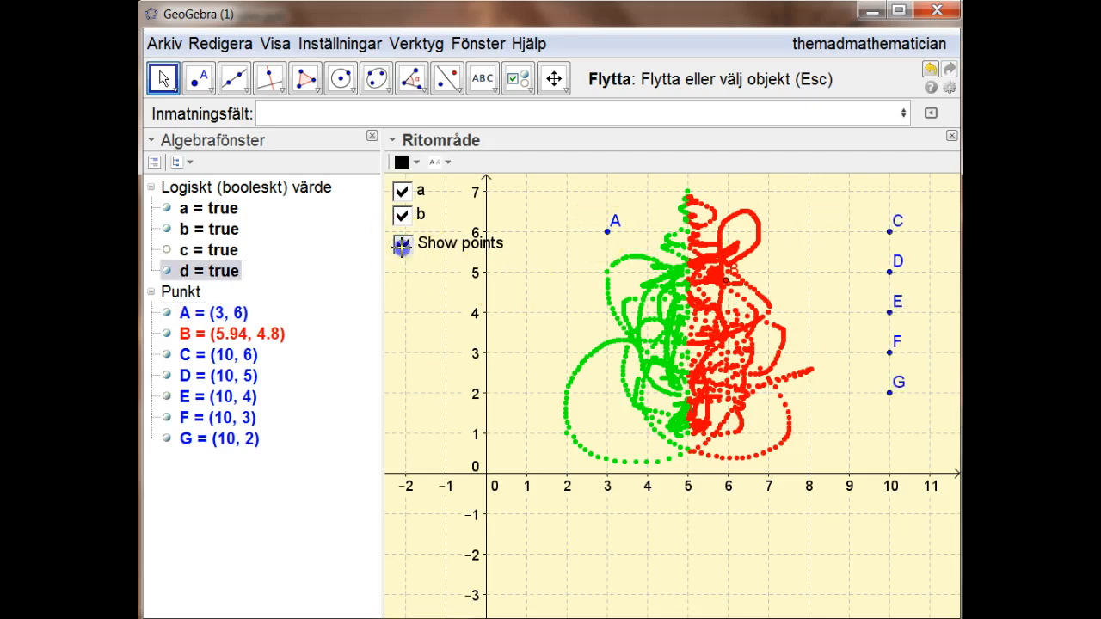
click(402, 245)
click(402, 245)
Set point A's condition to show object to d in its advanced properties, and close the settings.
click(606, 232)
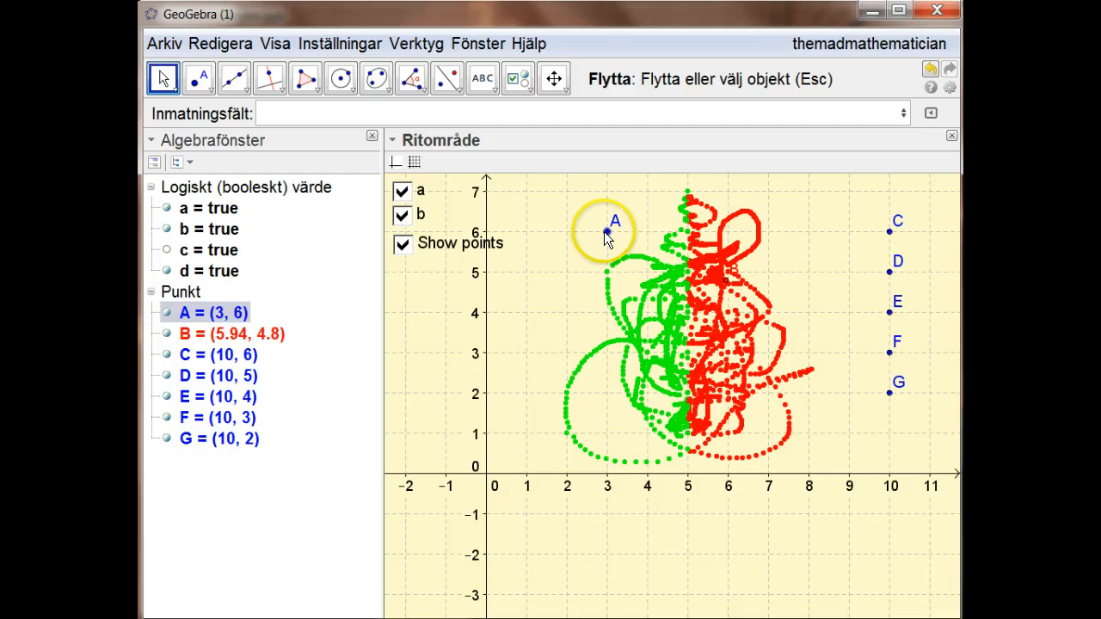
right_click(606, 233)
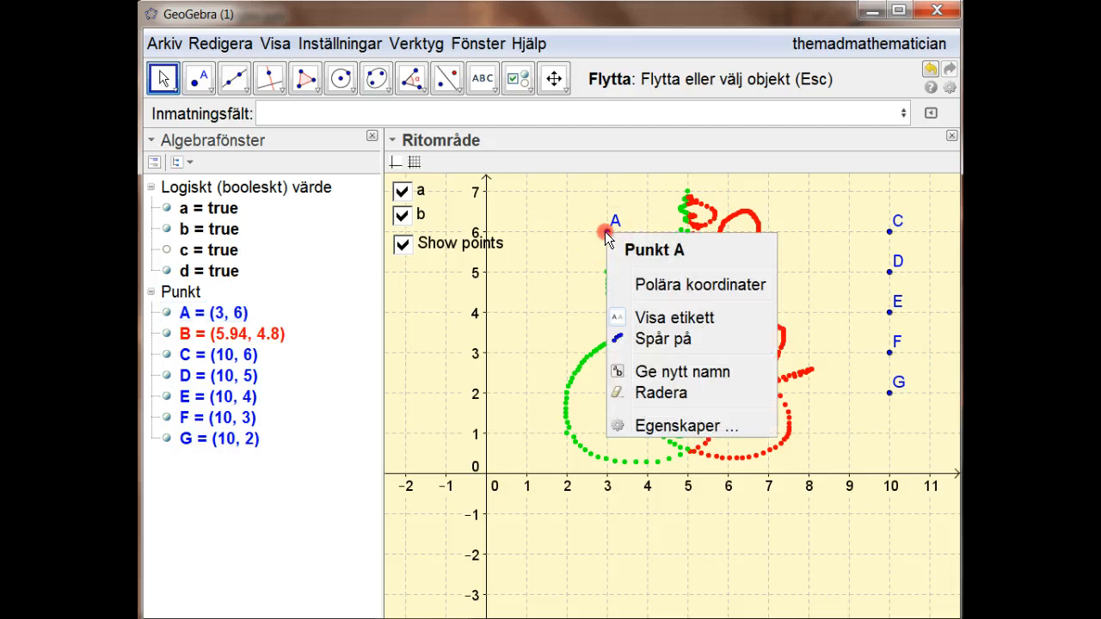
click(665, 430)
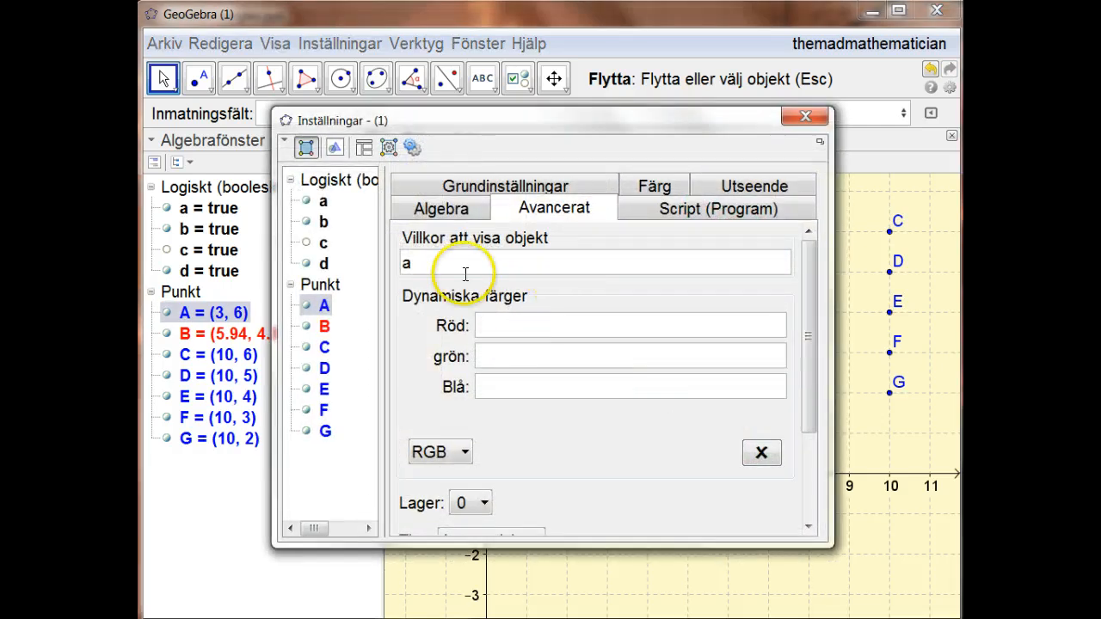
drag(467, 261, 392, 268)
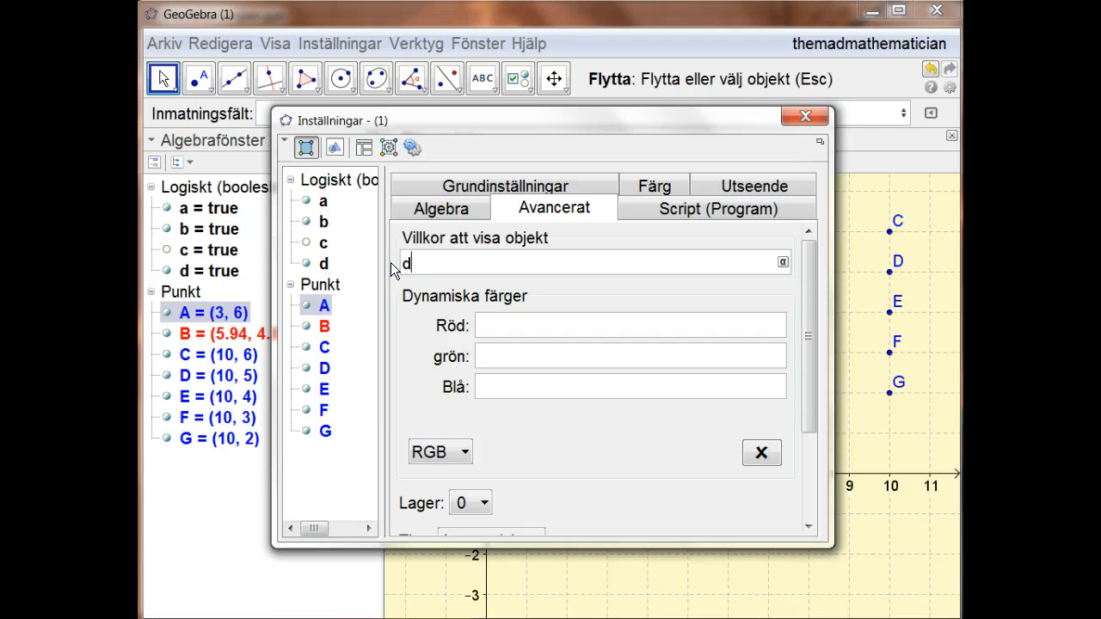
click(803, 116)
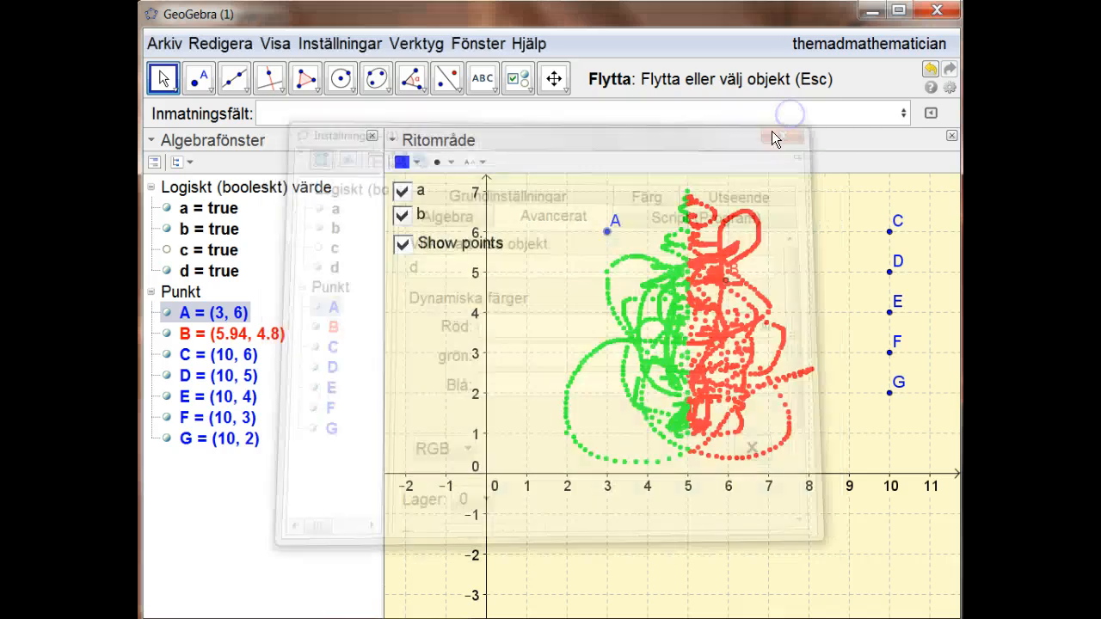
Test "Show points" with point A included by switching it off and on, leaving it on.
click(401, 243)
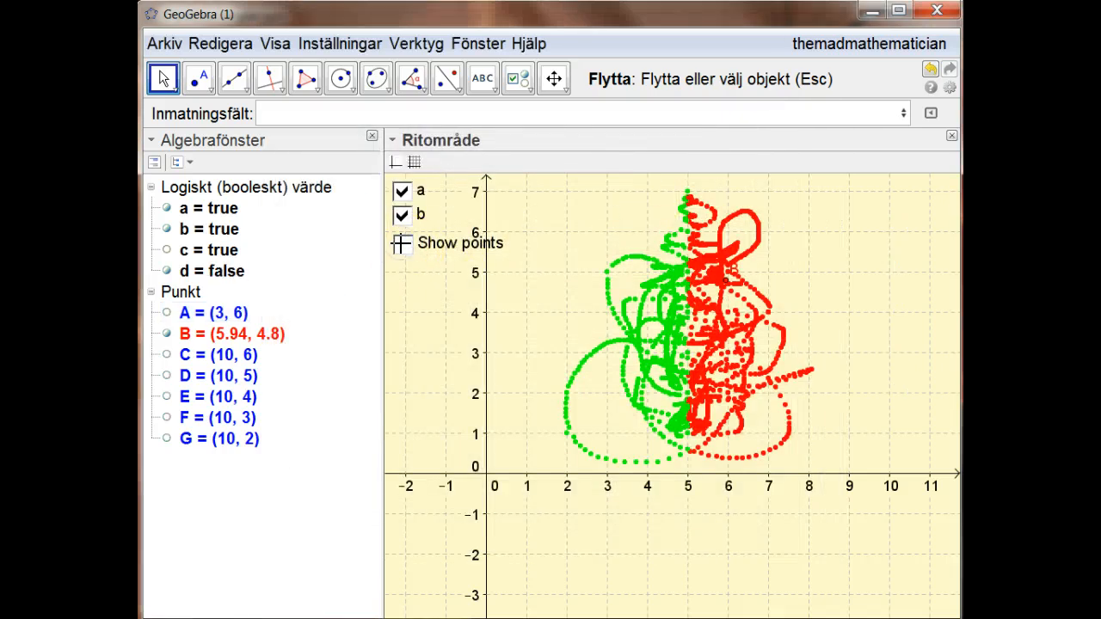
click(401, 244)
click(403, 247)
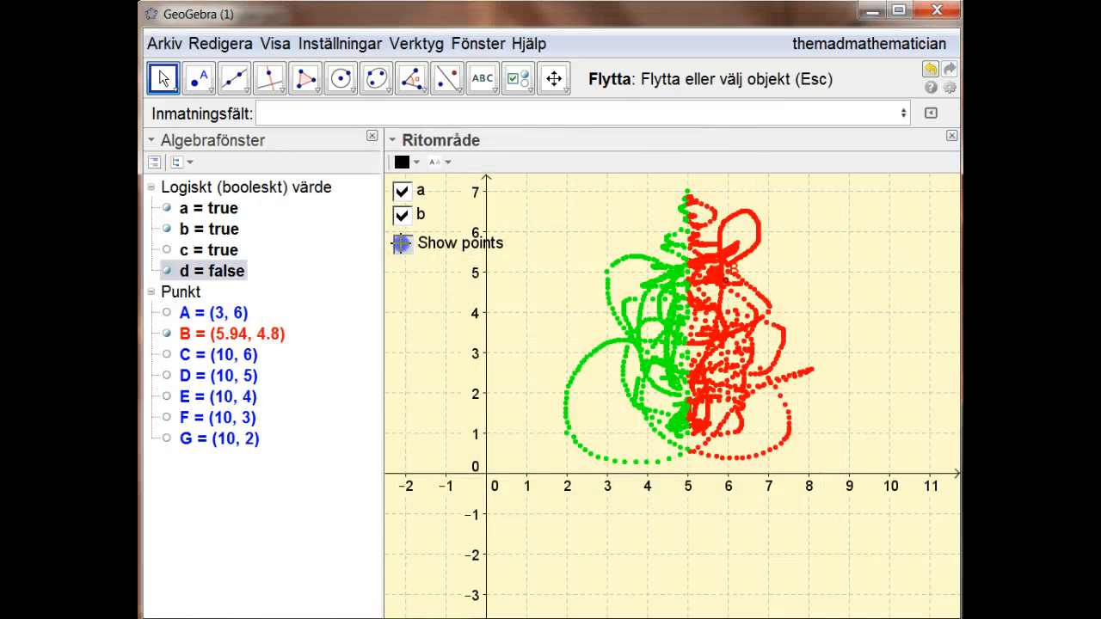
click(402, 245)
Toggle check box a to test whether it still affects point A, leaving it off.
click(403, 193)
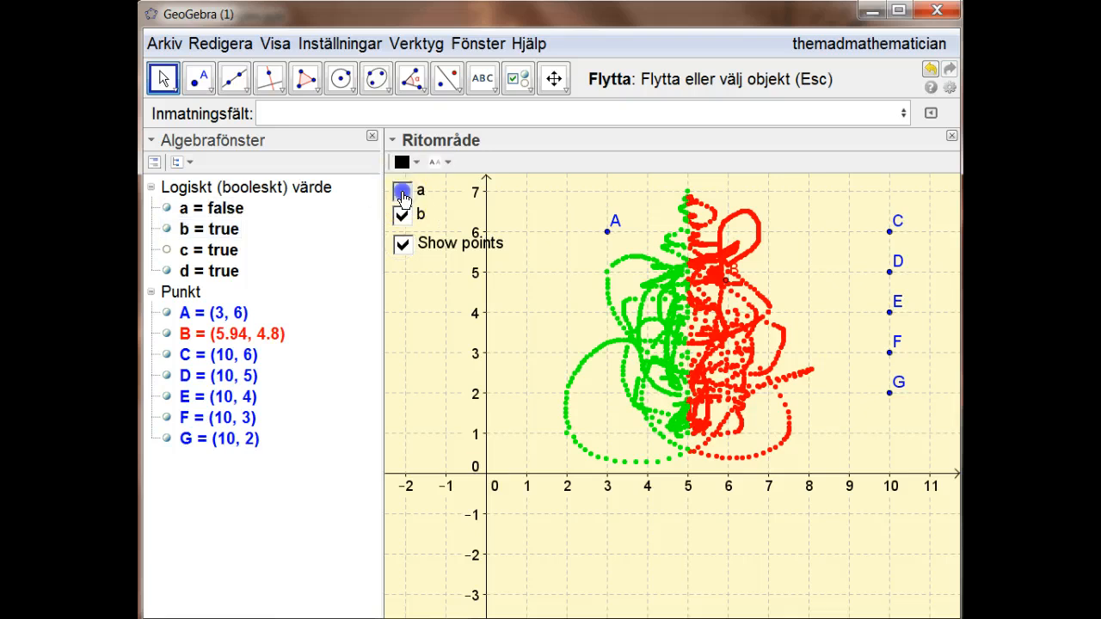
click(401, 192)
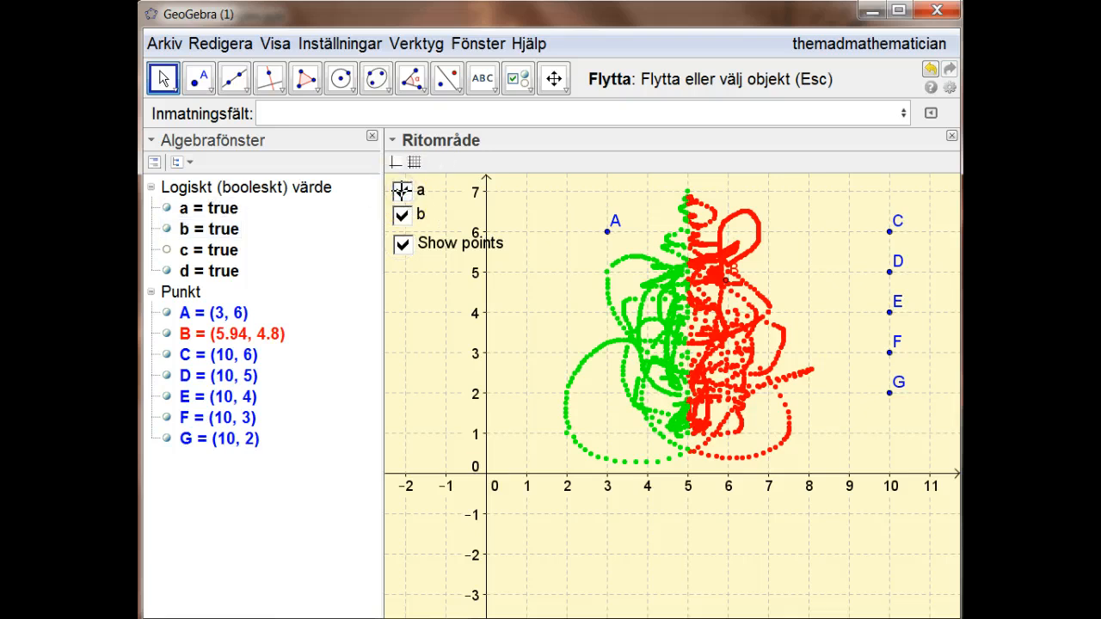
click(403, 194)
click(397, 204)
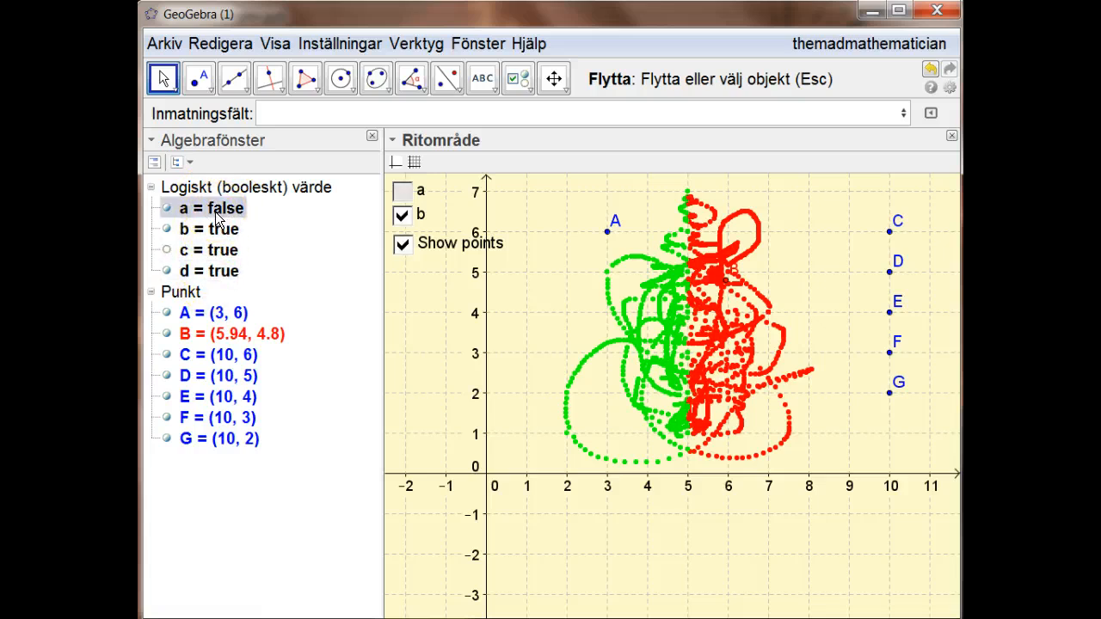
click(169, 207)
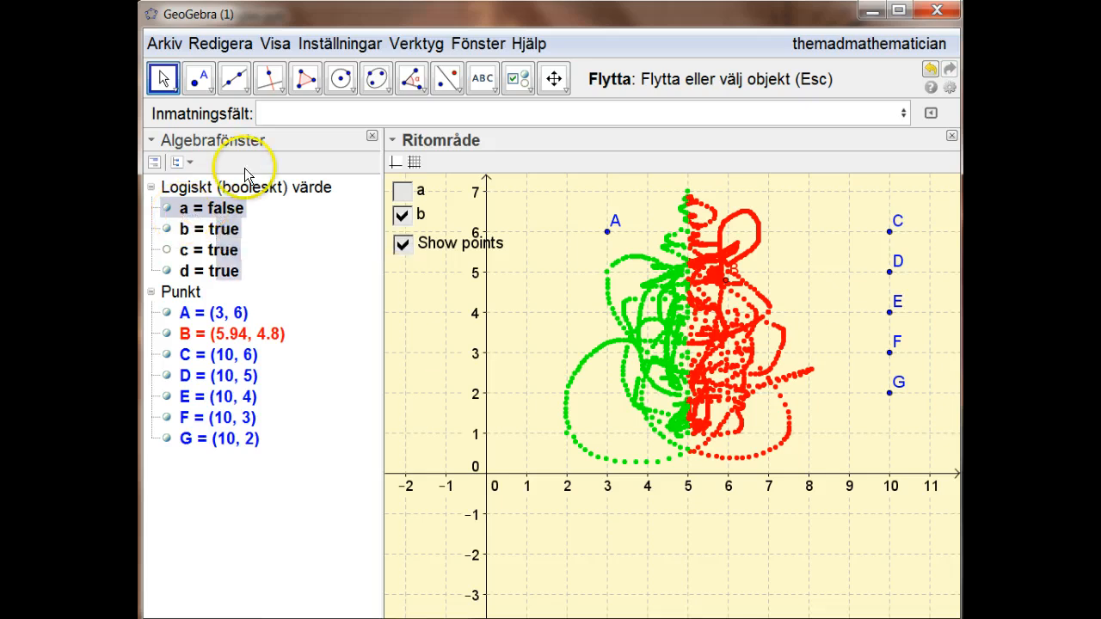
Create a Boolean value from the expression y(D) >= x(G), and move point G to about (9.5, 1.3).
click(292, 113)
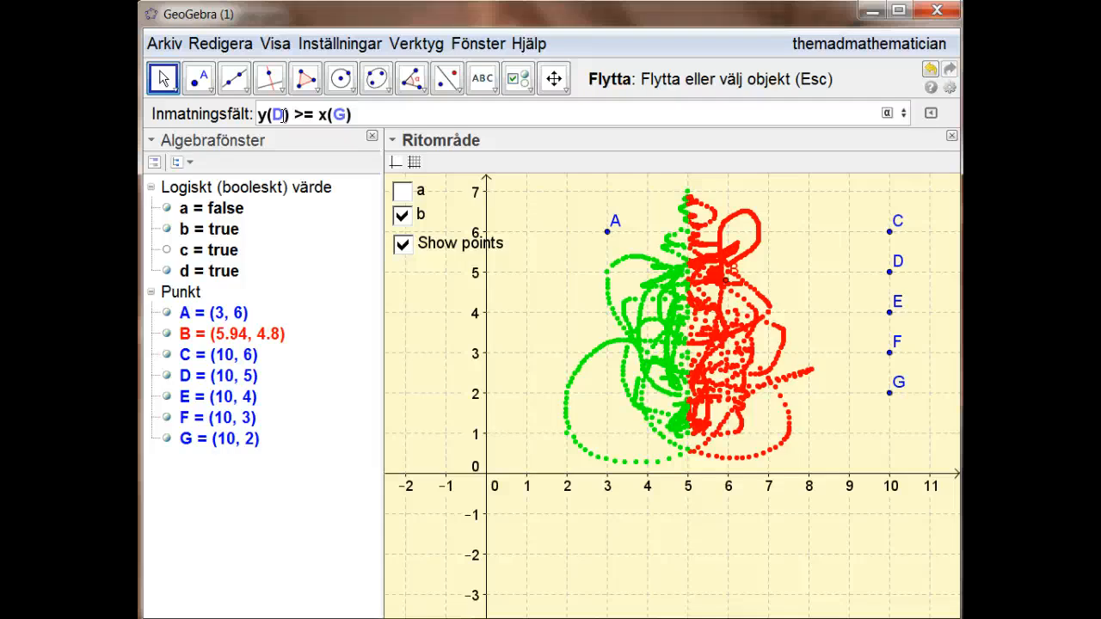
key(Return)
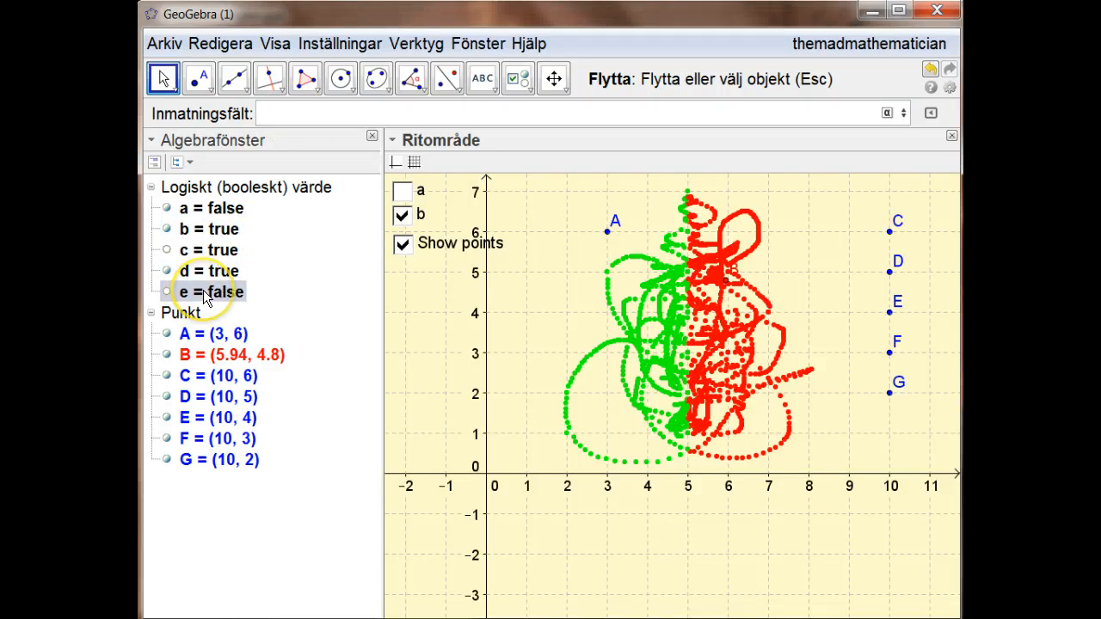
click(891, 395)
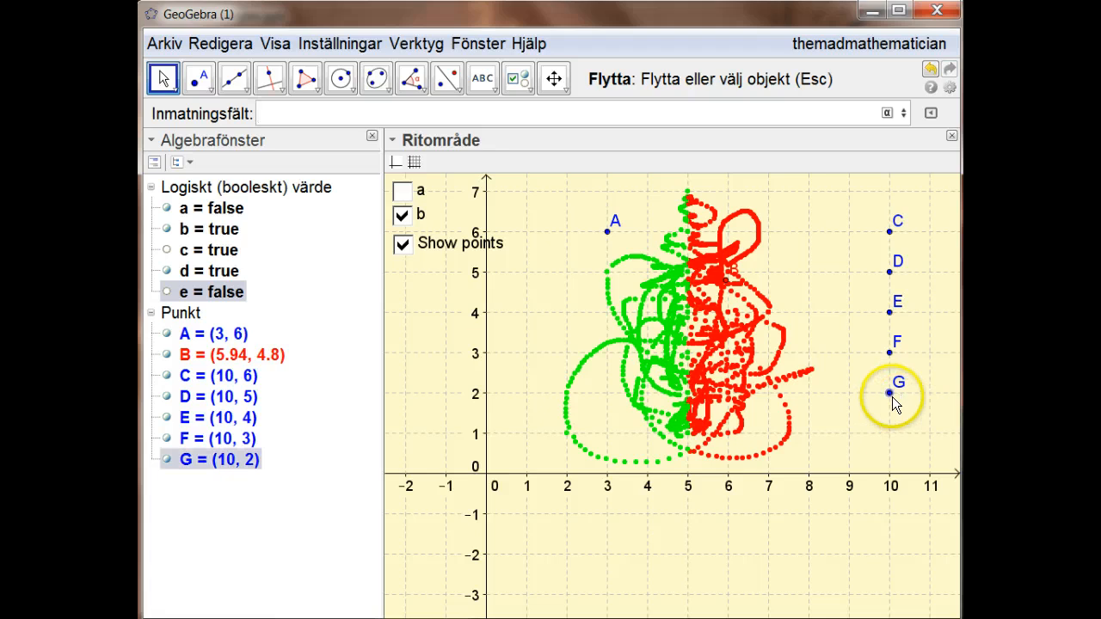
mouse_move(891, 396)
mouse_down()
mouse_move(745, 413)
mouse_move(552, 402)
mouse_move(762, 415)
mouse_move(637, 419)
mouse_move(609, 401)
mouse_move(770, 378)
mouse_move(547, 334)
mouse_move(755, 406)
mouse_move(688, 337)
mouse_move(638, 405)
mouse_move(867, 420)
mouse_up()
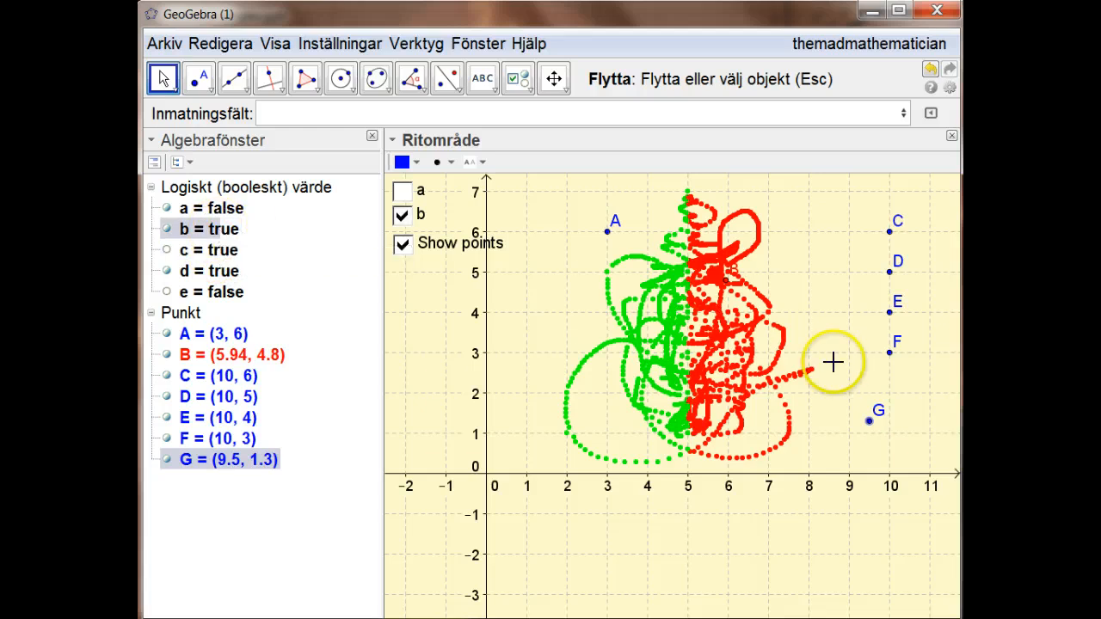
Set point F's condition to show object to x(F) > 4 in its advanced properties, and close the settings.
ctrl+click(890, 353)
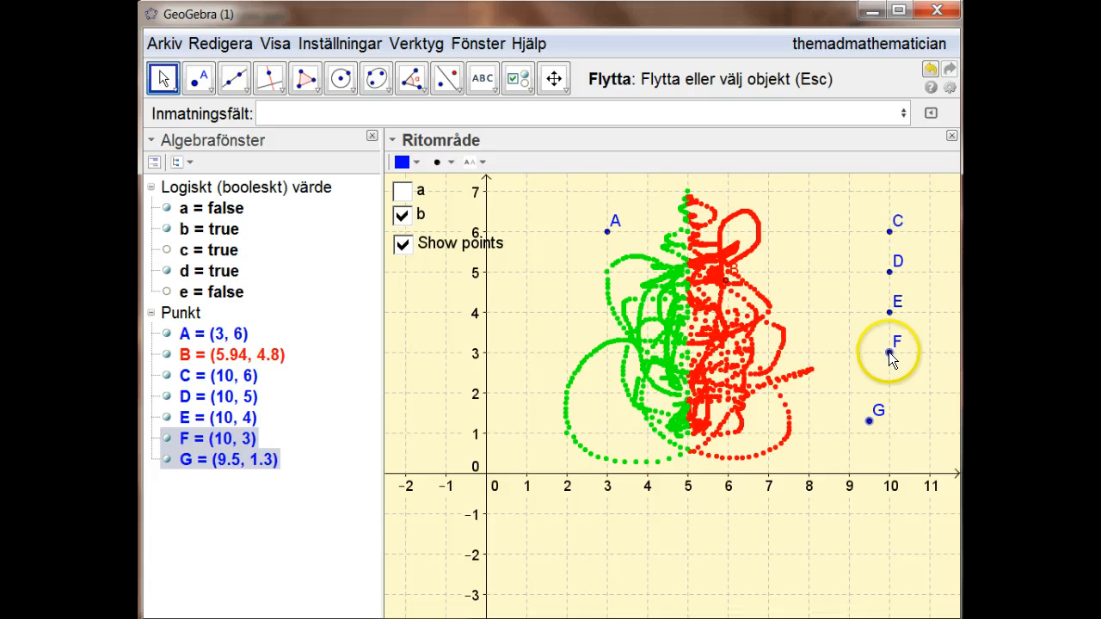
right_click(888, 351)
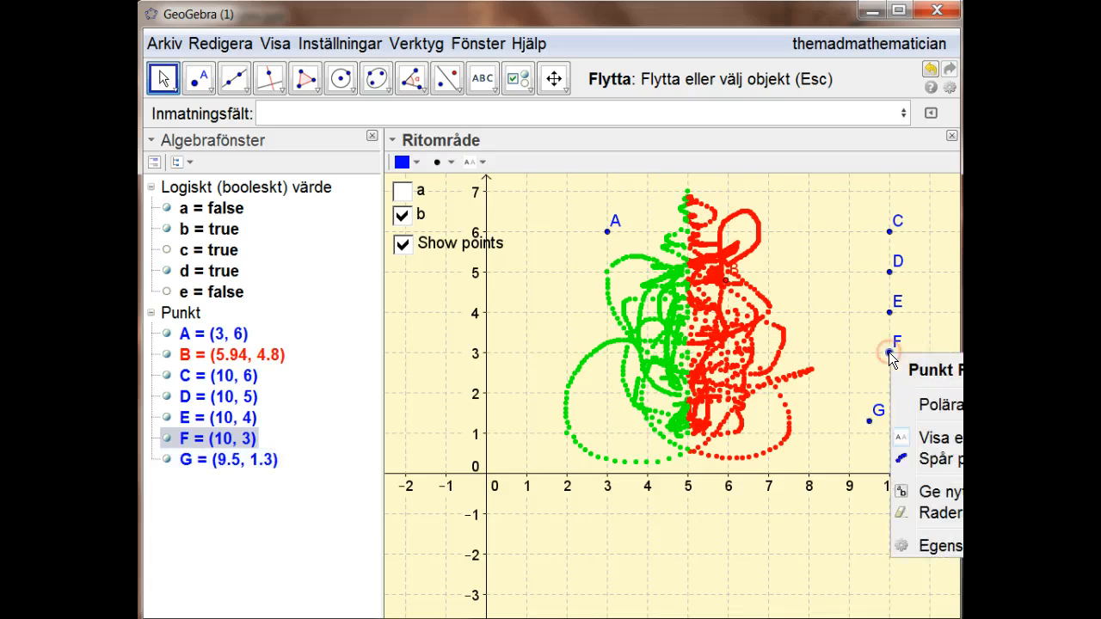
click(937, 543)
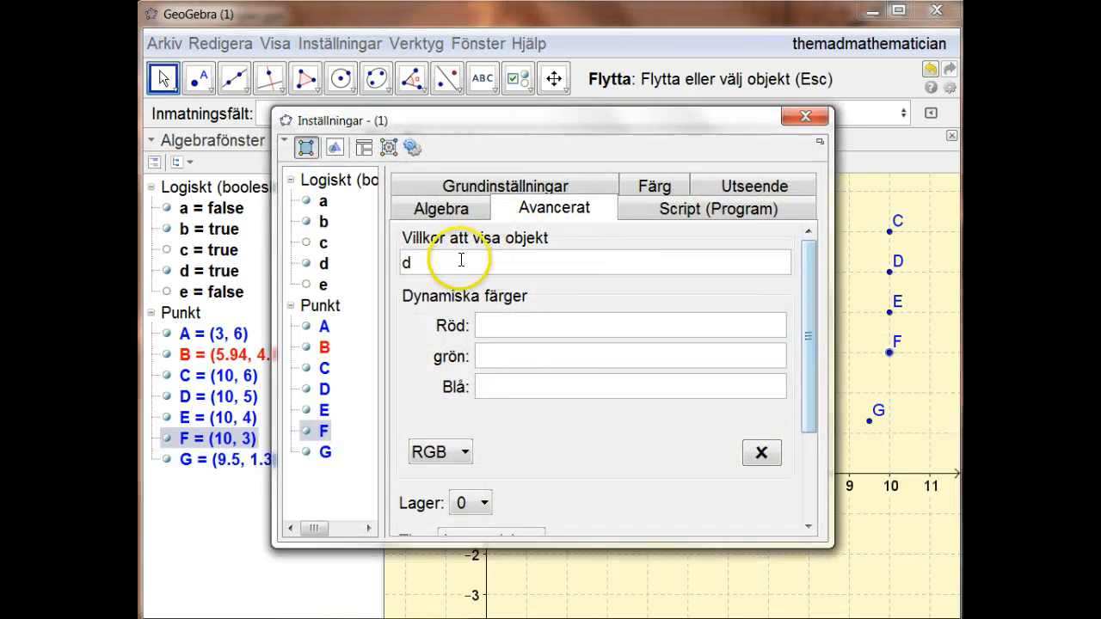
drag(446, 261, 398, 258)
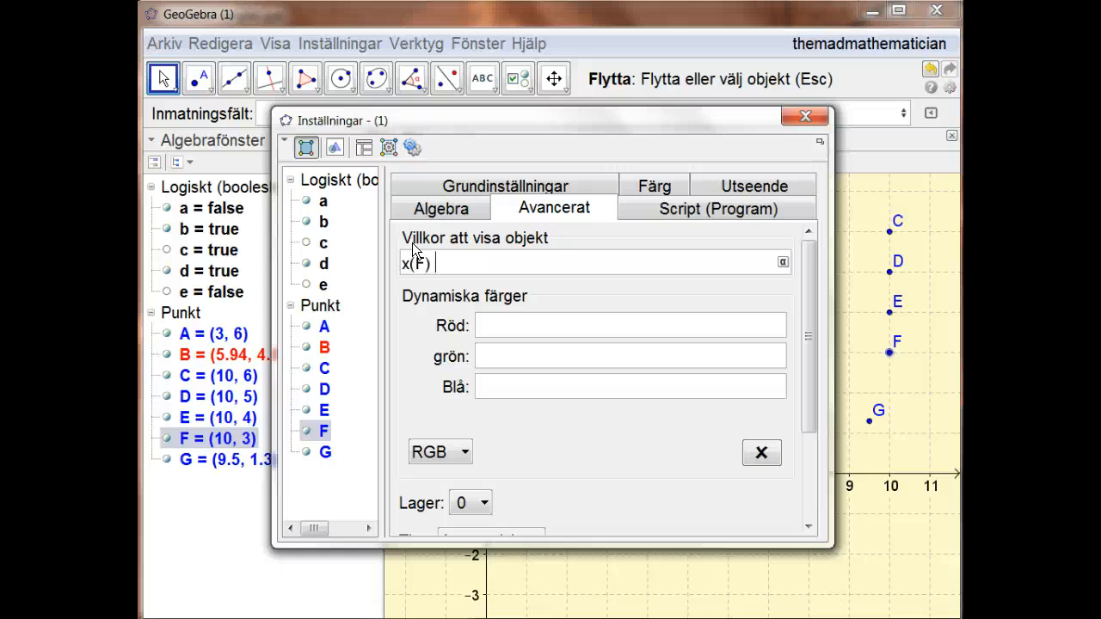
text(> 4)
click(803, 121)
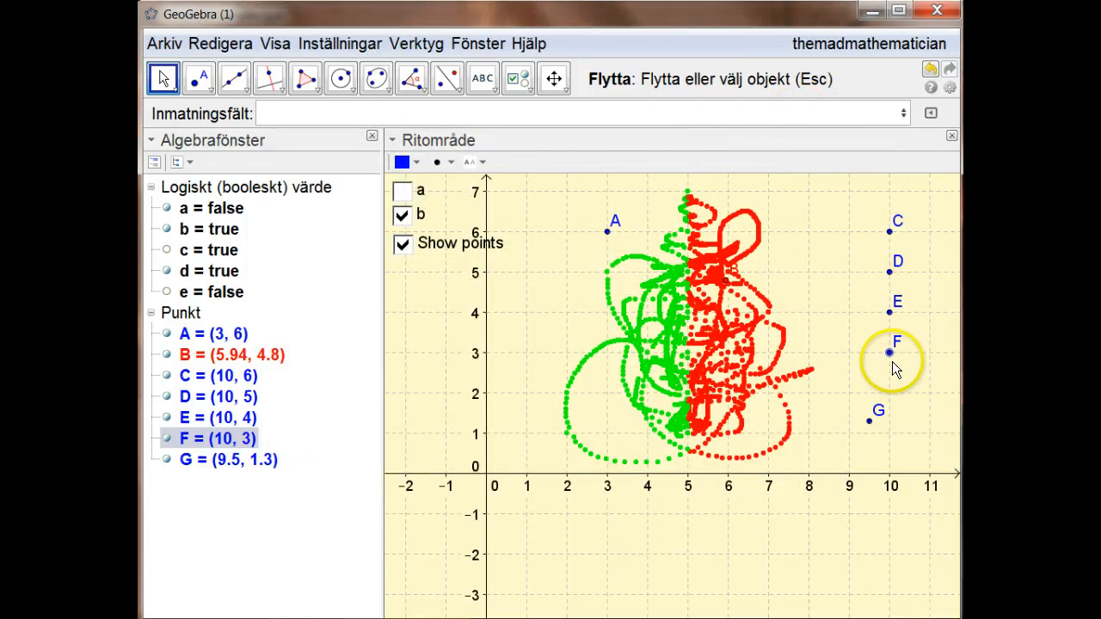
Test point F's visibility condition by moving it to about (1.38, 4.12), and check its entry in the algebra list.
click(904, 362)
click(889, 353)
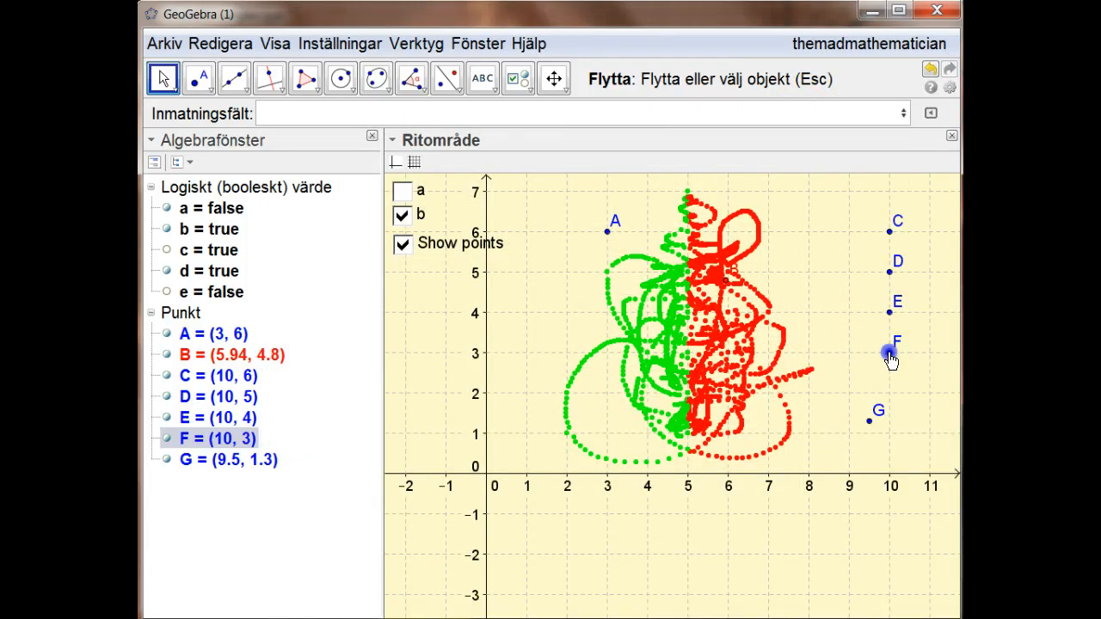
drag(889, 360, 531, 310)
click(583, 370)
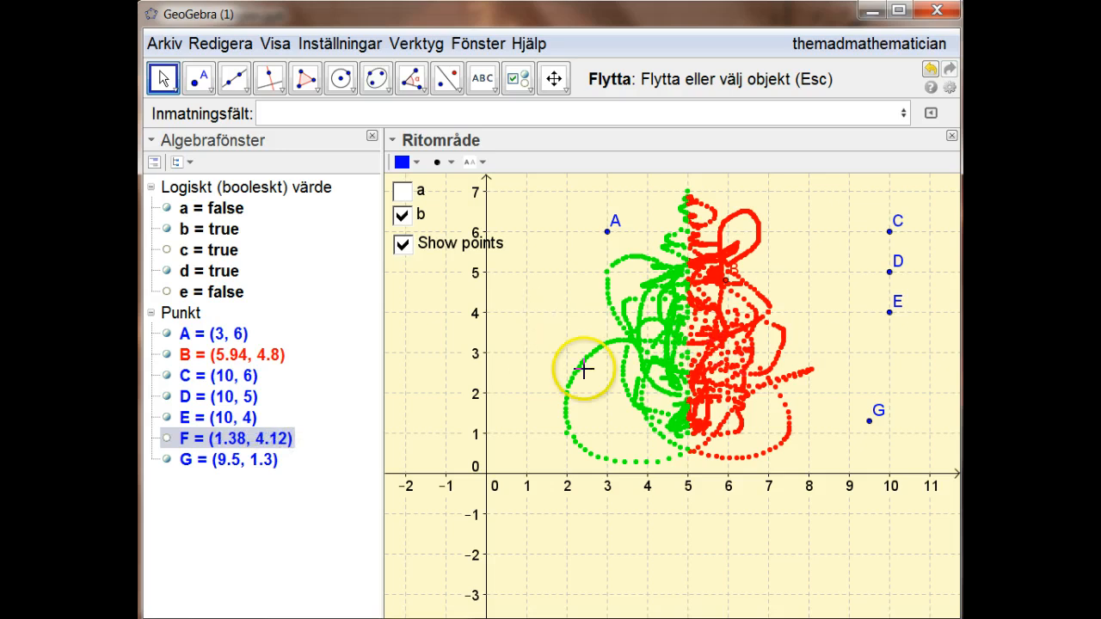
click(545, 307)
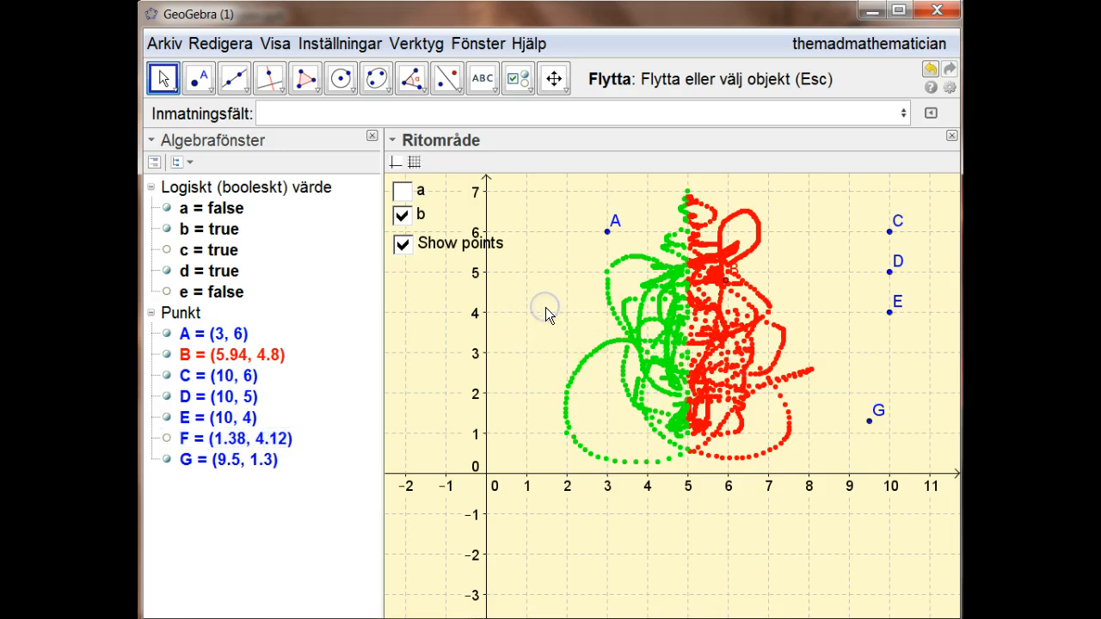
click(547, 334)
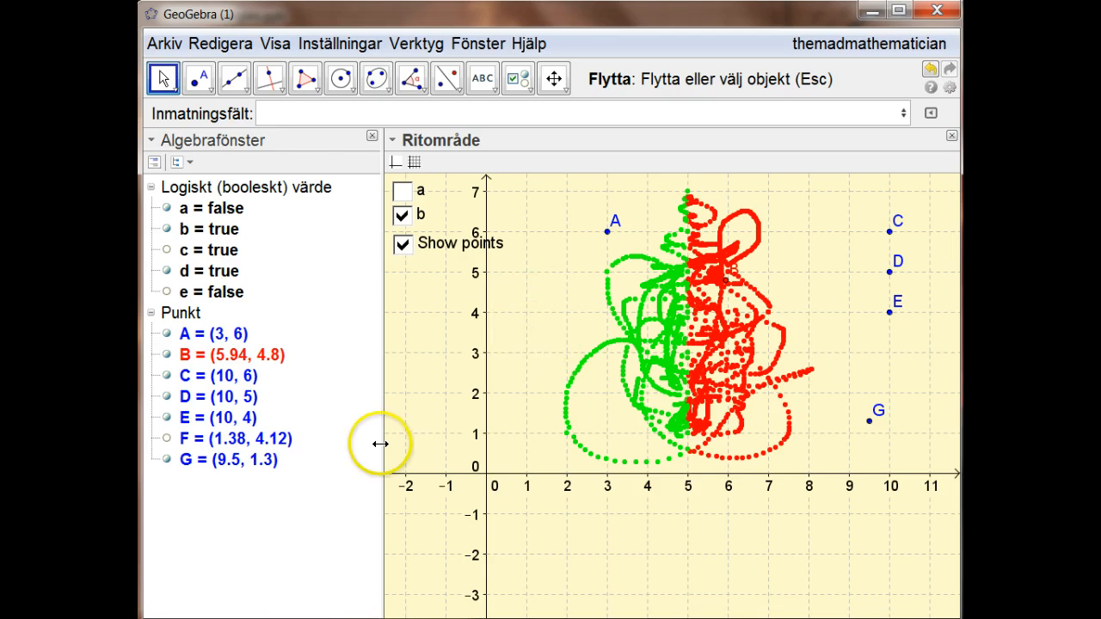
click(227, 439)
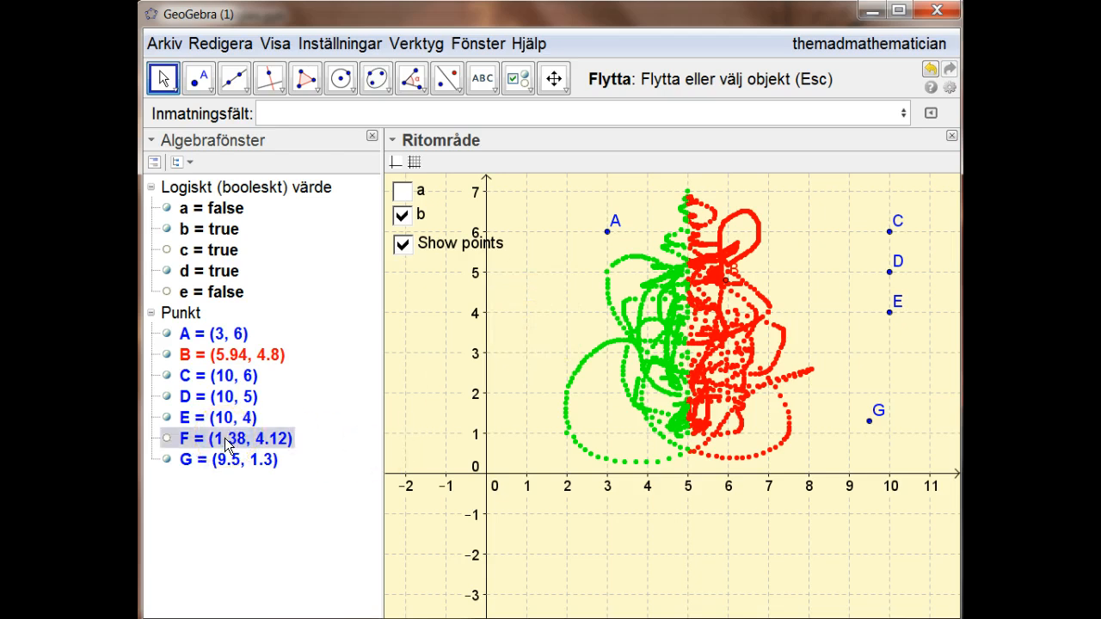
click(224, 438)
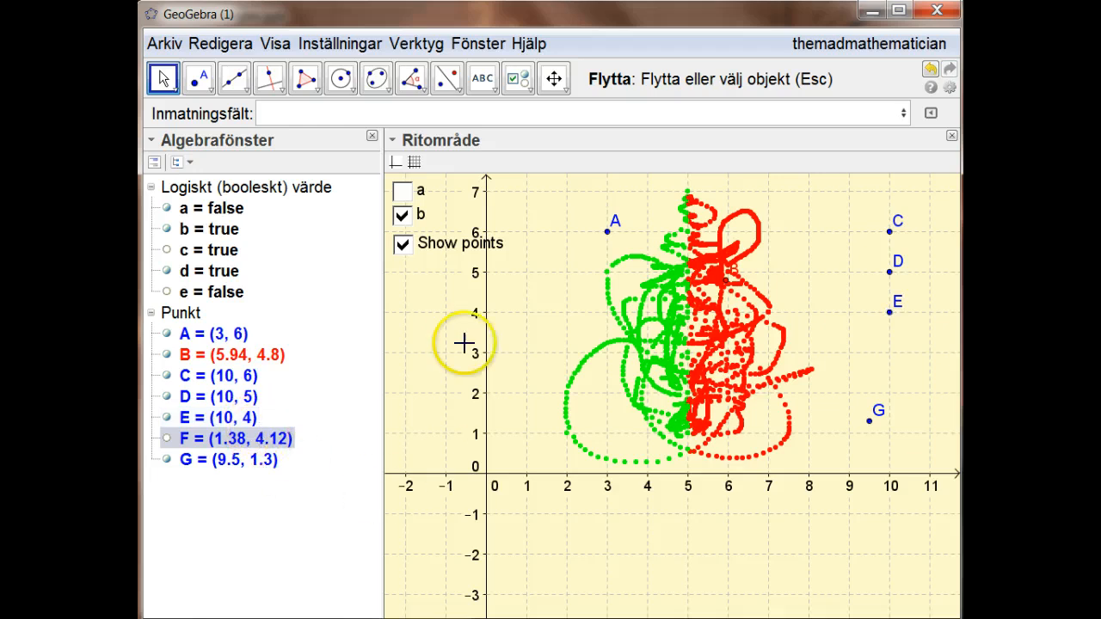
Toggle check box b repeatedly to demonstrate switching its Boolean value, leaving it on.
click(400, 215)
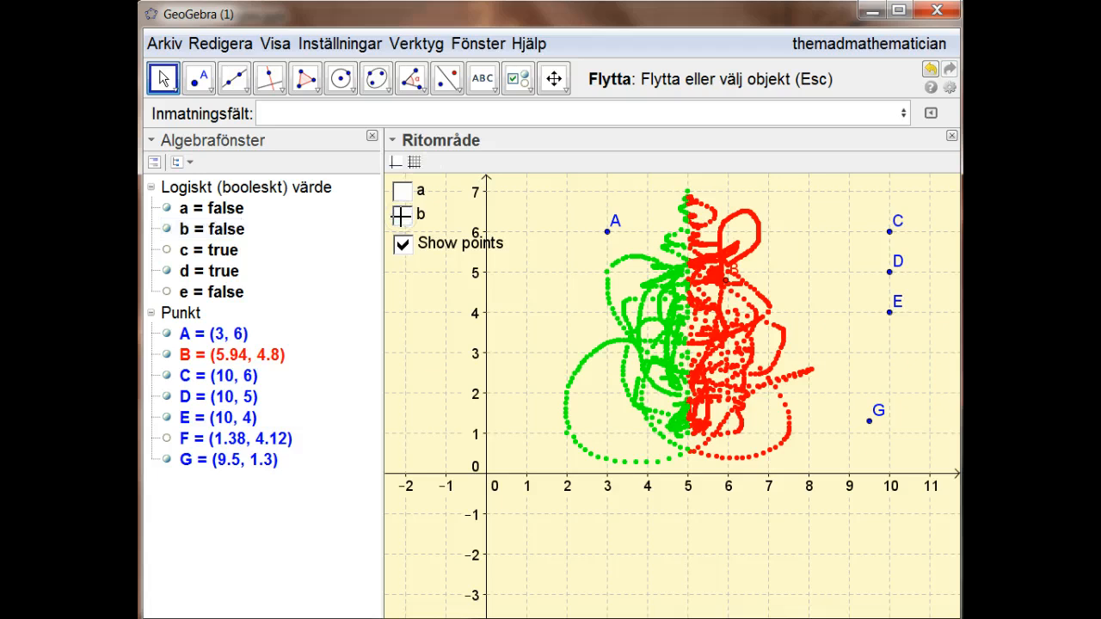
click(400, 216)
click(401, 215)
click(400, 215)
click(401, 216)
click(401, 215)
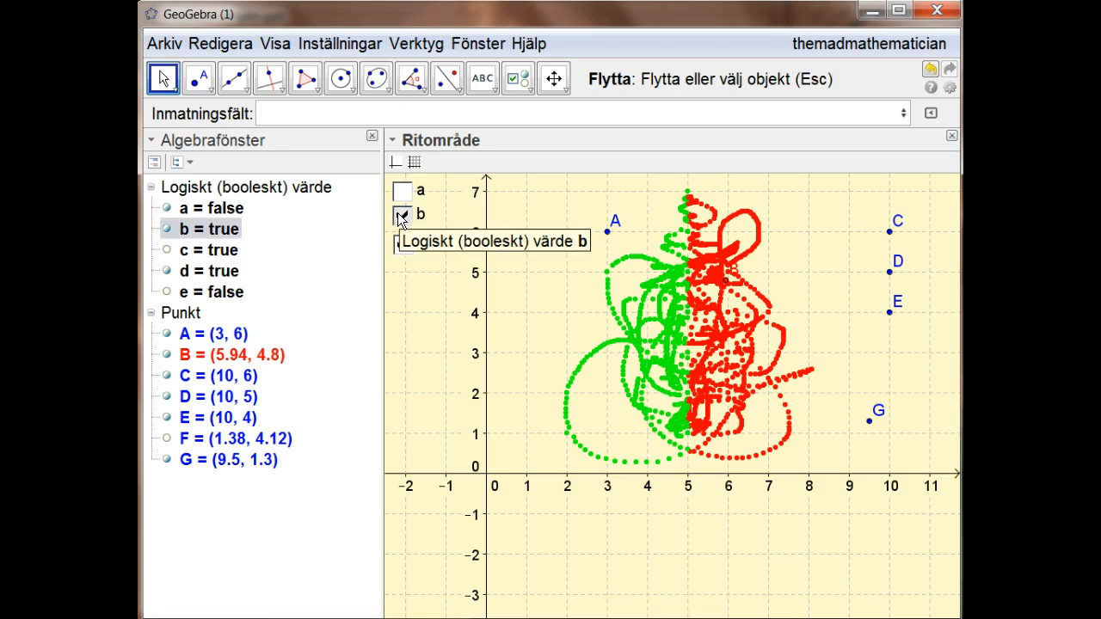
Start inserting a button below the x-axis near x = 1 with the caption "Toggle points".
click(527, 88)
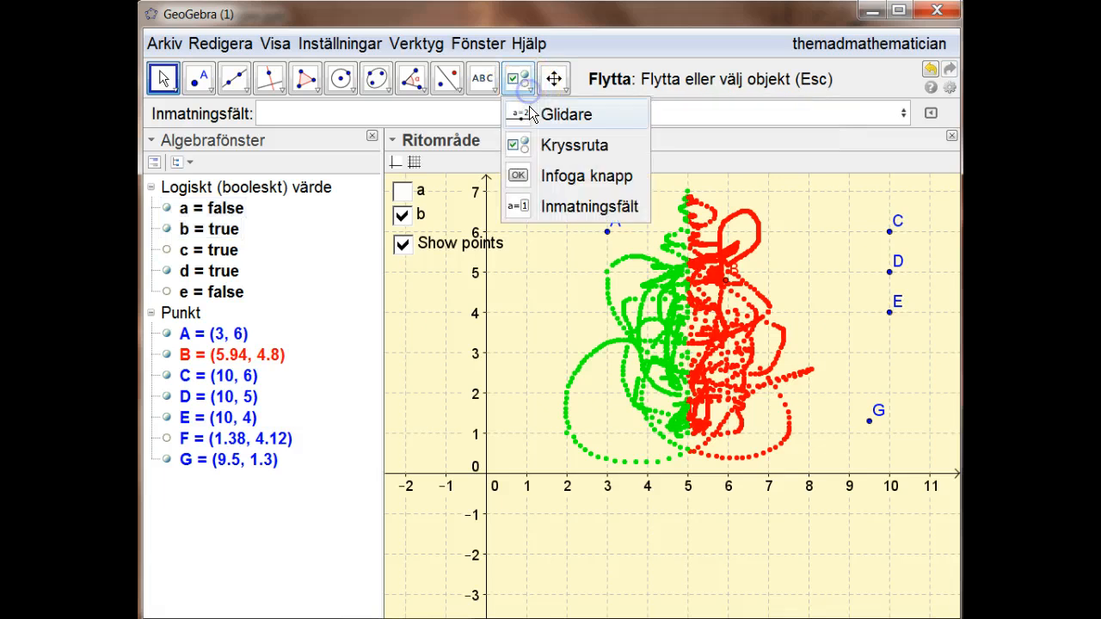
click(571, 175)
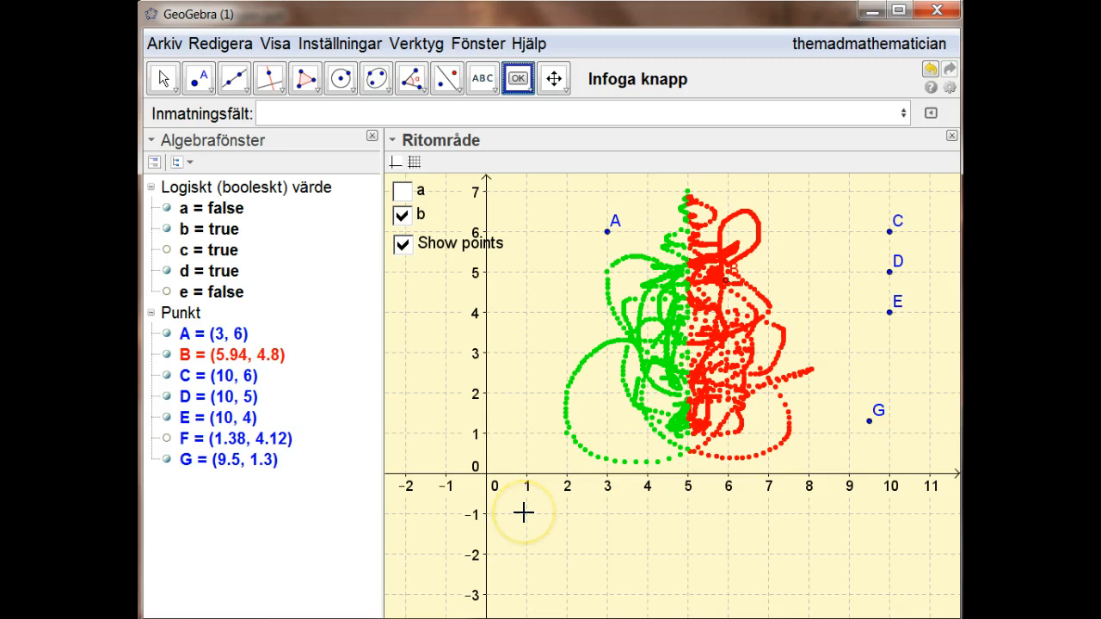
click(524, 513)
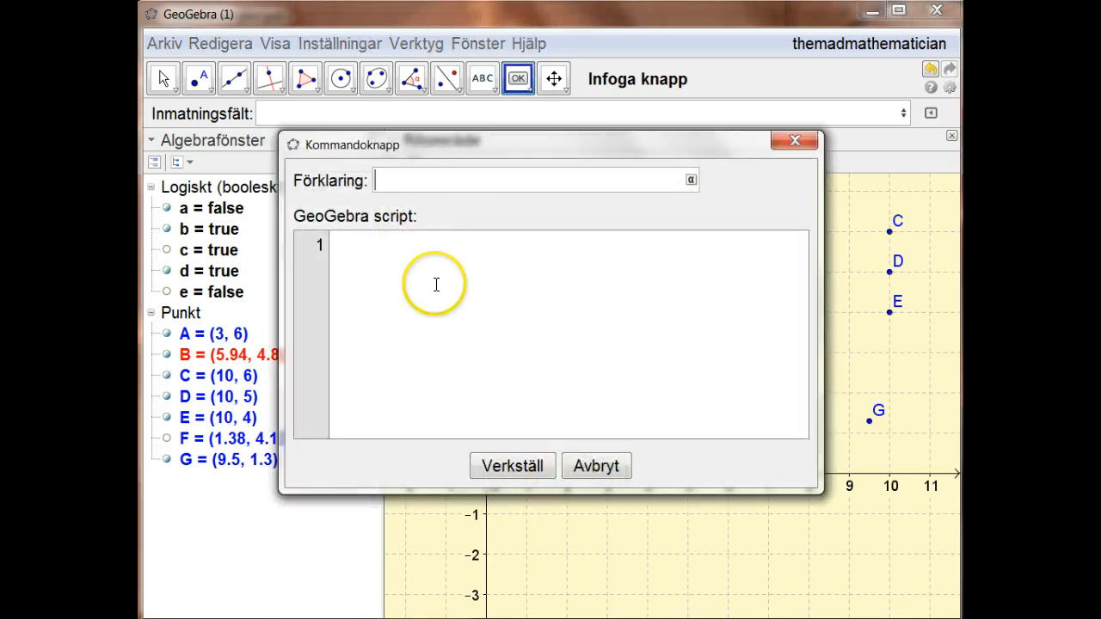
click(445, 179)
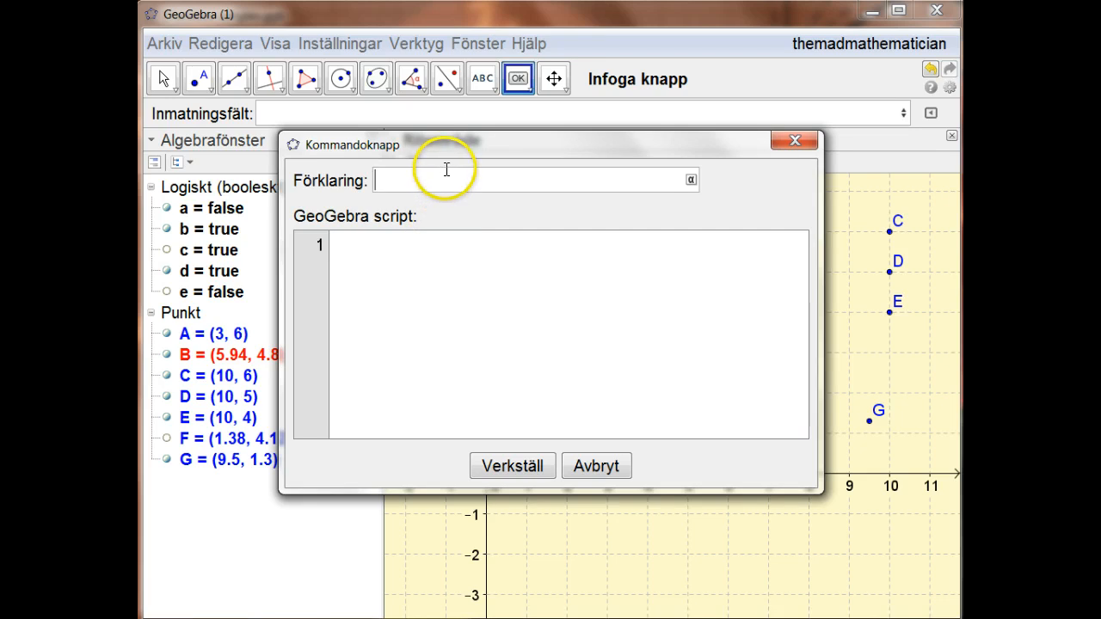
text(Toggle points)
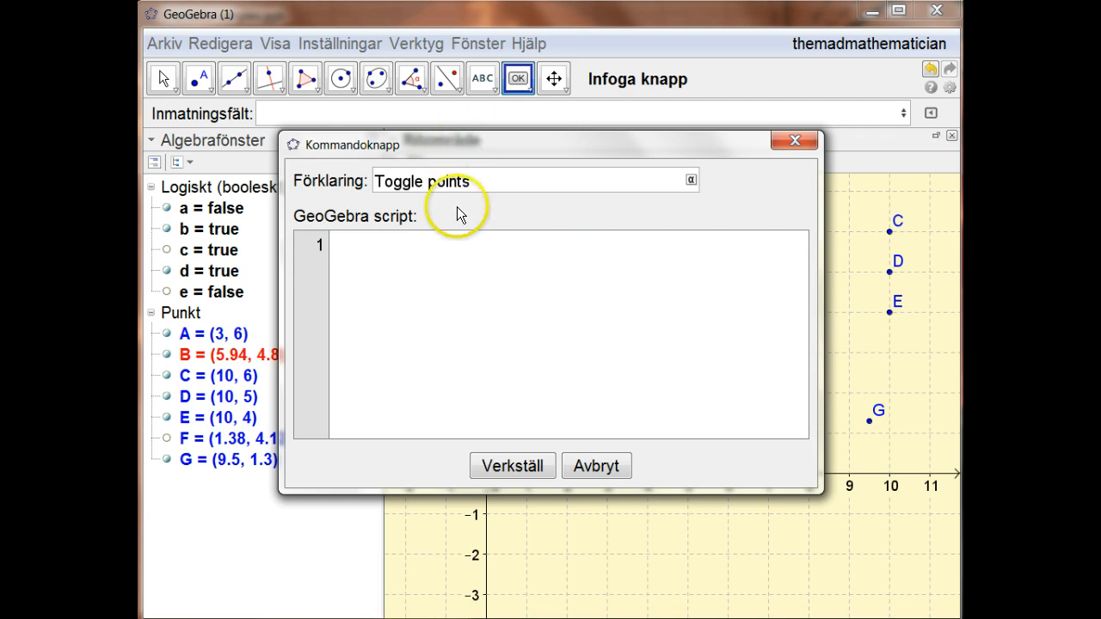
Give the button the GeoGebra script SättVärde[d, !d] and apply it to create the button.
click(457, 246)
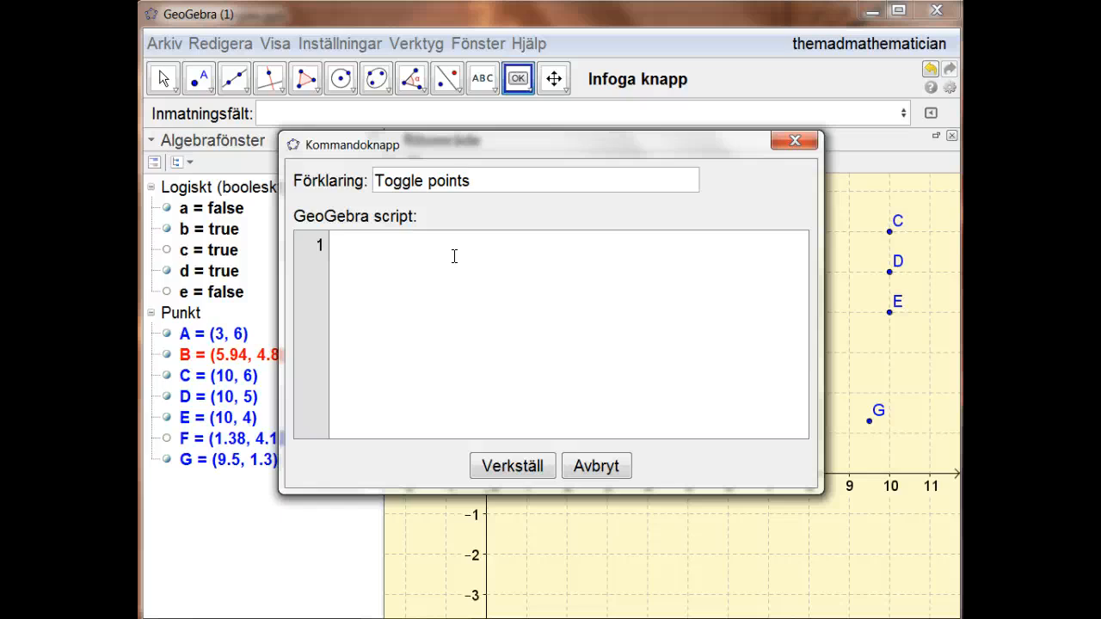
text(SättVärd)
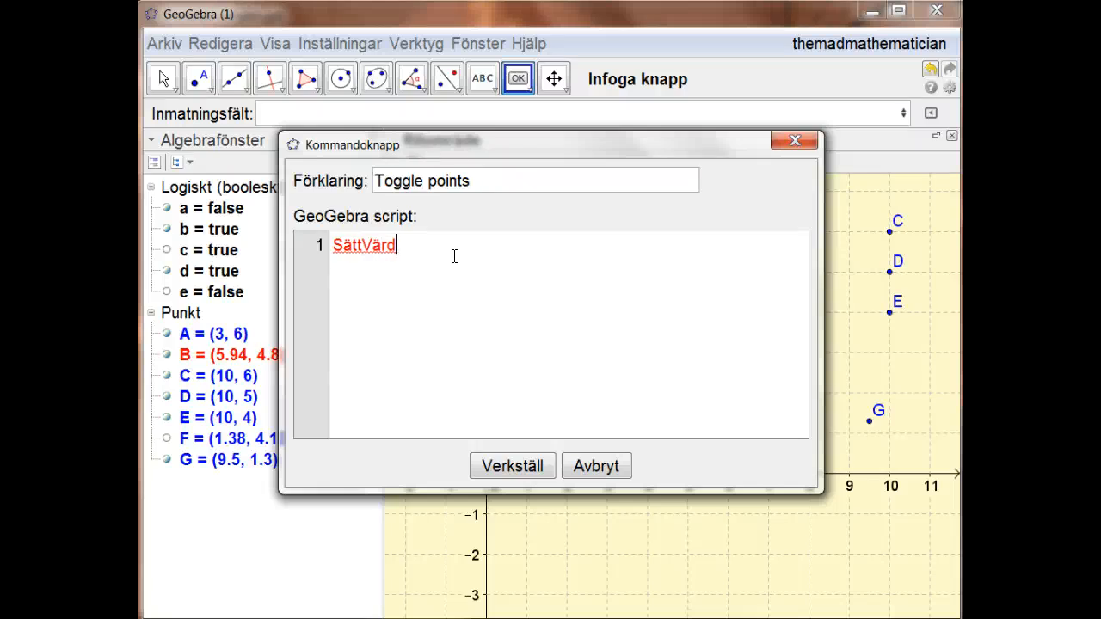
text(e[)
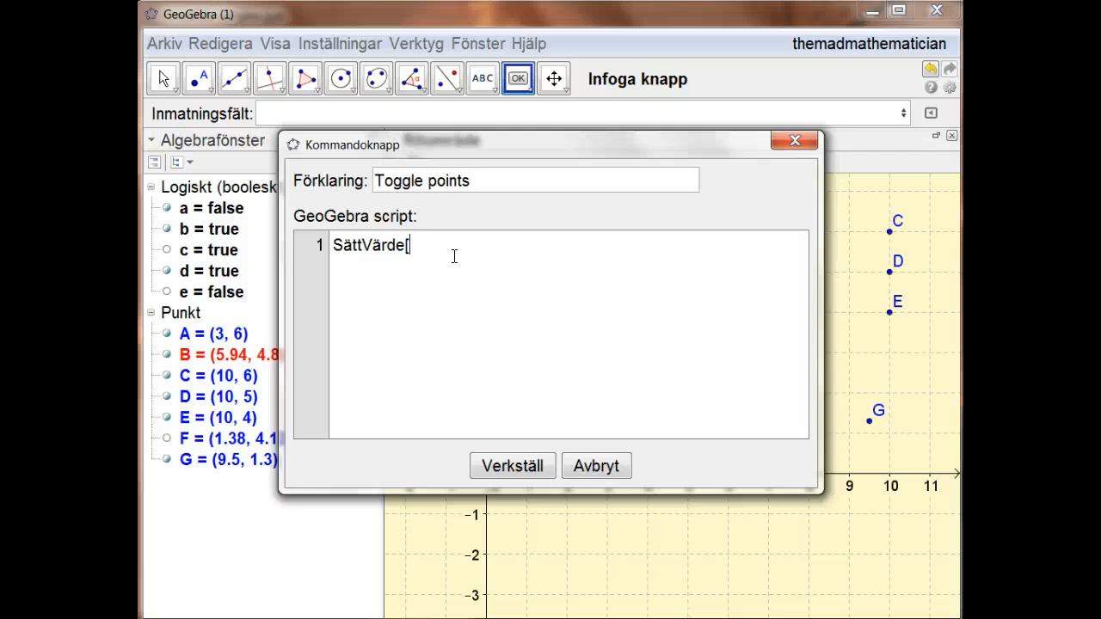
text(d,)
text(!d])
click(454, 257)
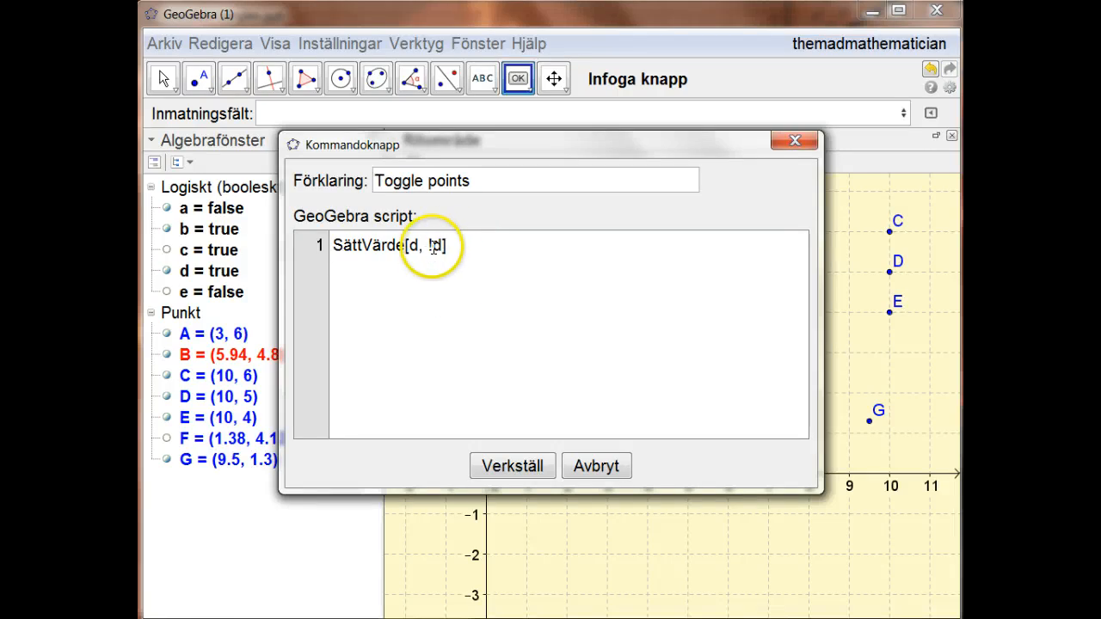
click(544, 467)
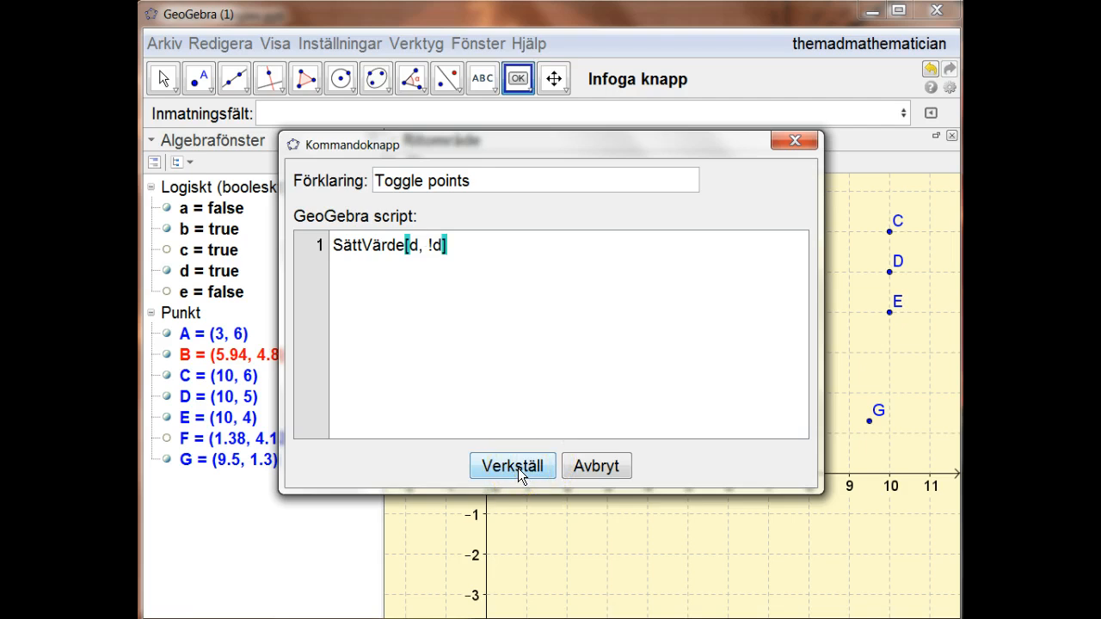
click(518, 467)
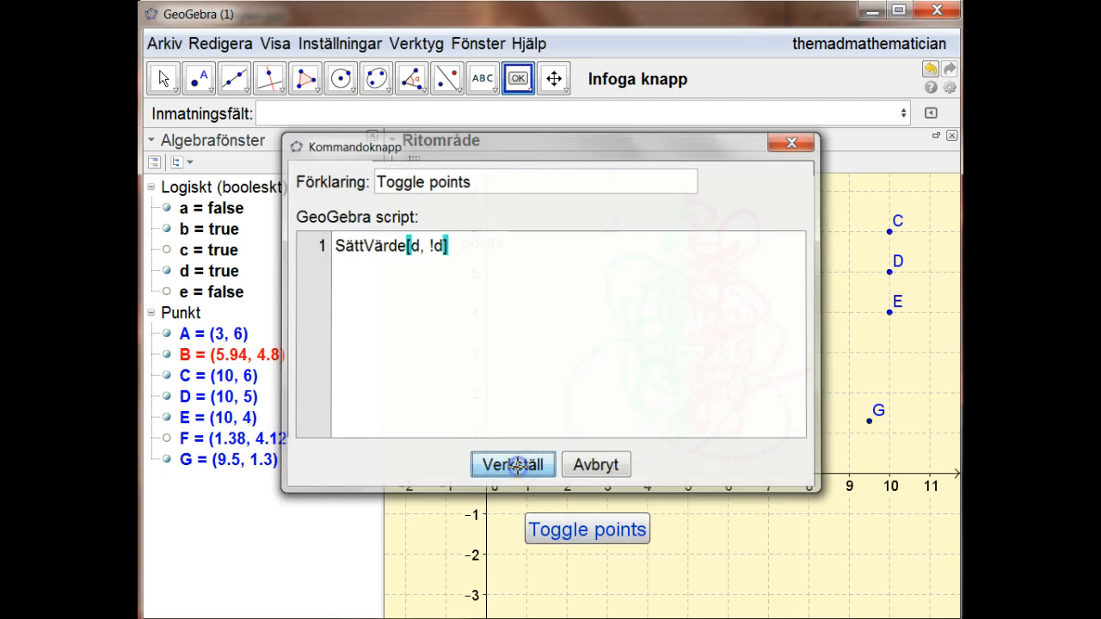
Switch to the Move tool and test the "Toggle points" button repeatedly, leaving "Show points" on.
click(575, 528)
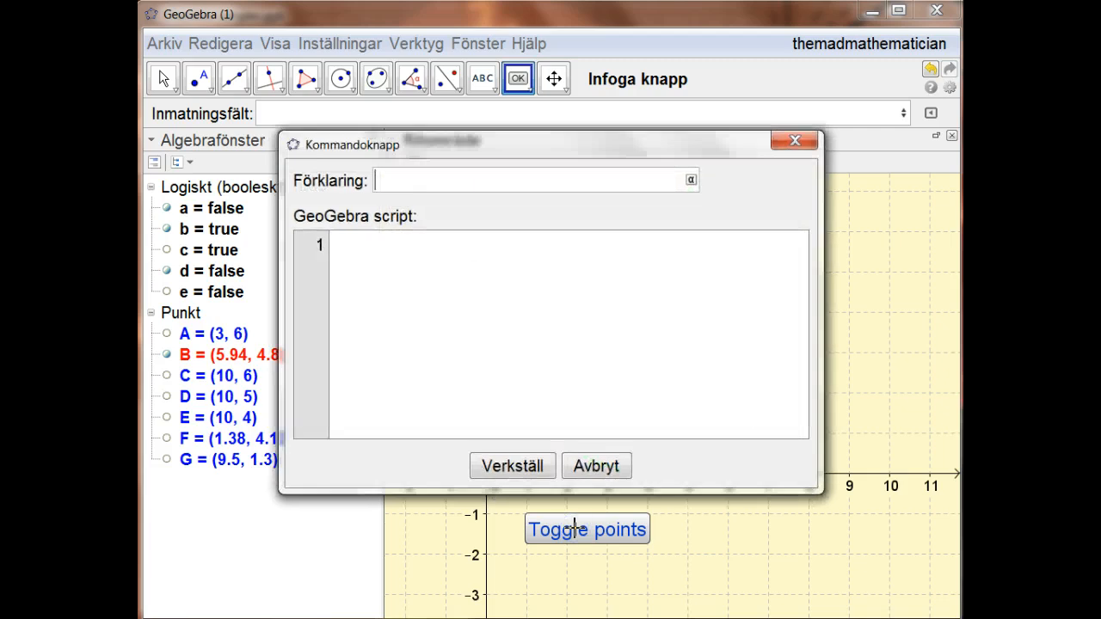
key(Escape)
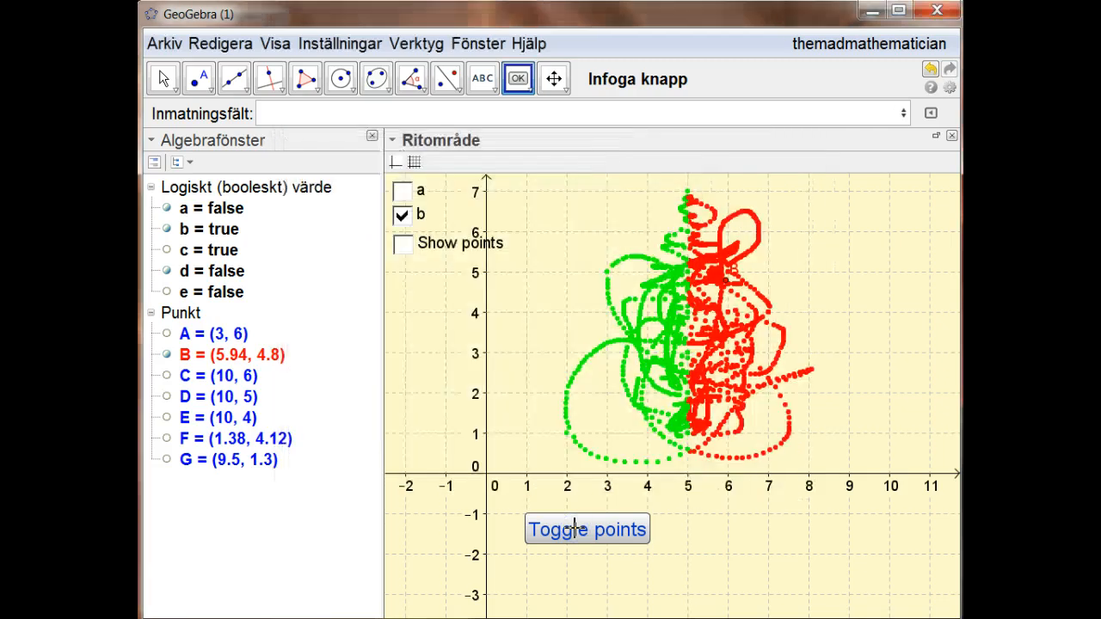
click(164, 79)
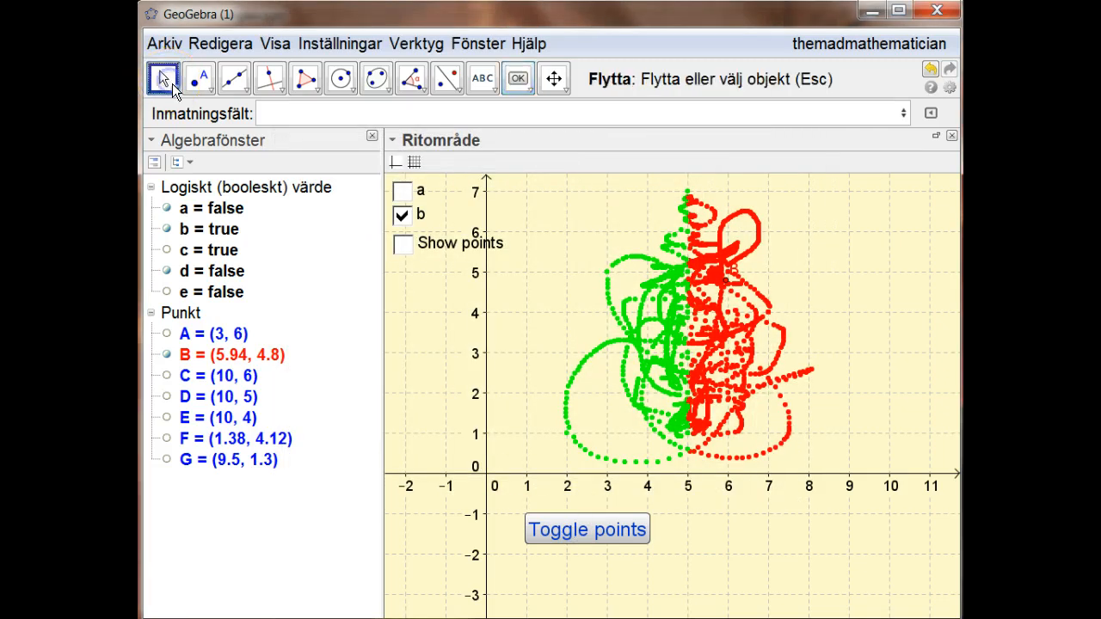
click(601, 533)
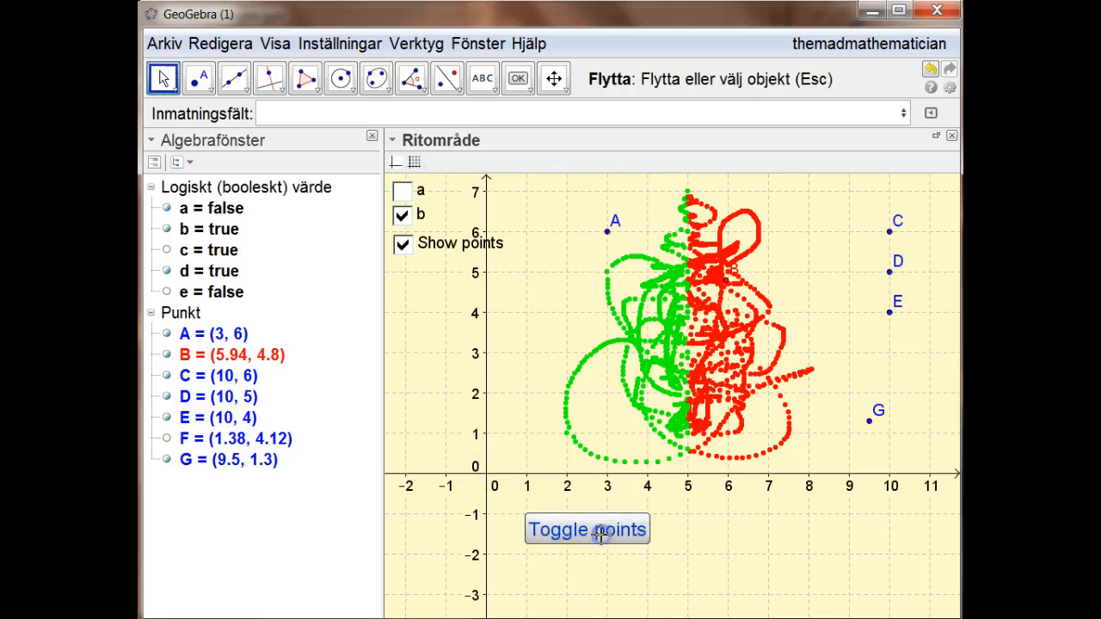
click(601, 535)
click(600, 534)
click(600, 535)
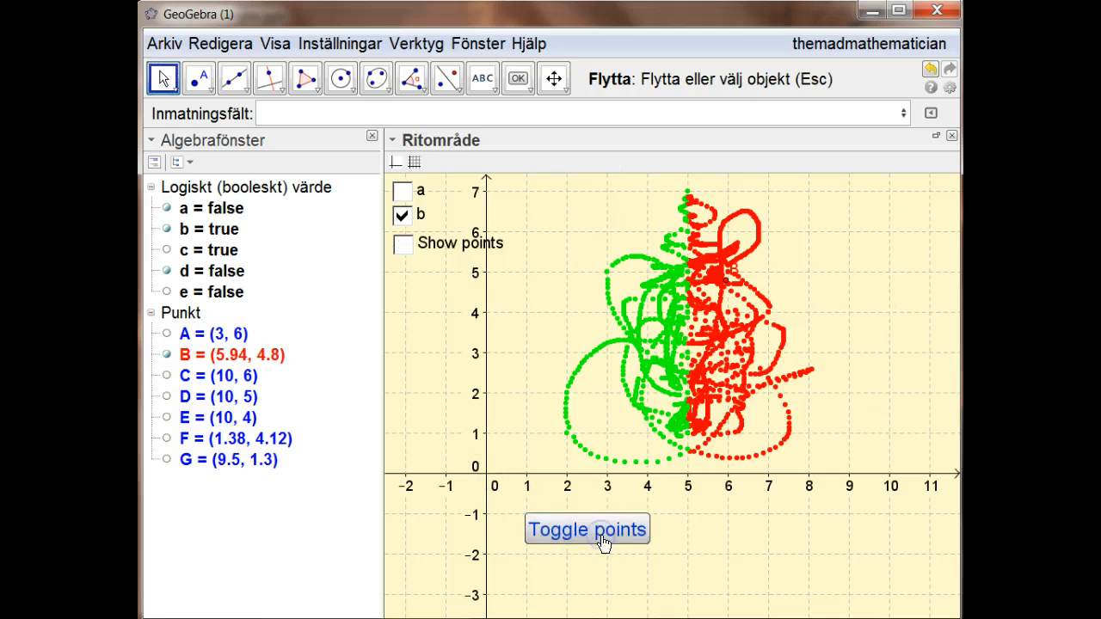
click(601, 533)
click(603, 533)
click(601, 533)
click(600, 534)
click(601, 534)
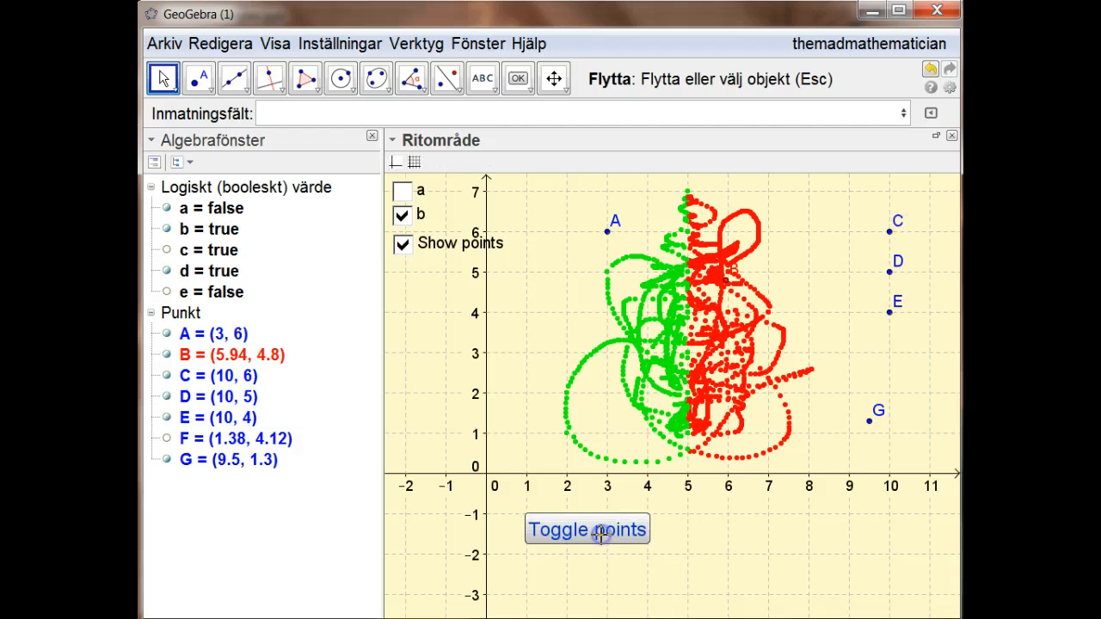
click(221, 277)
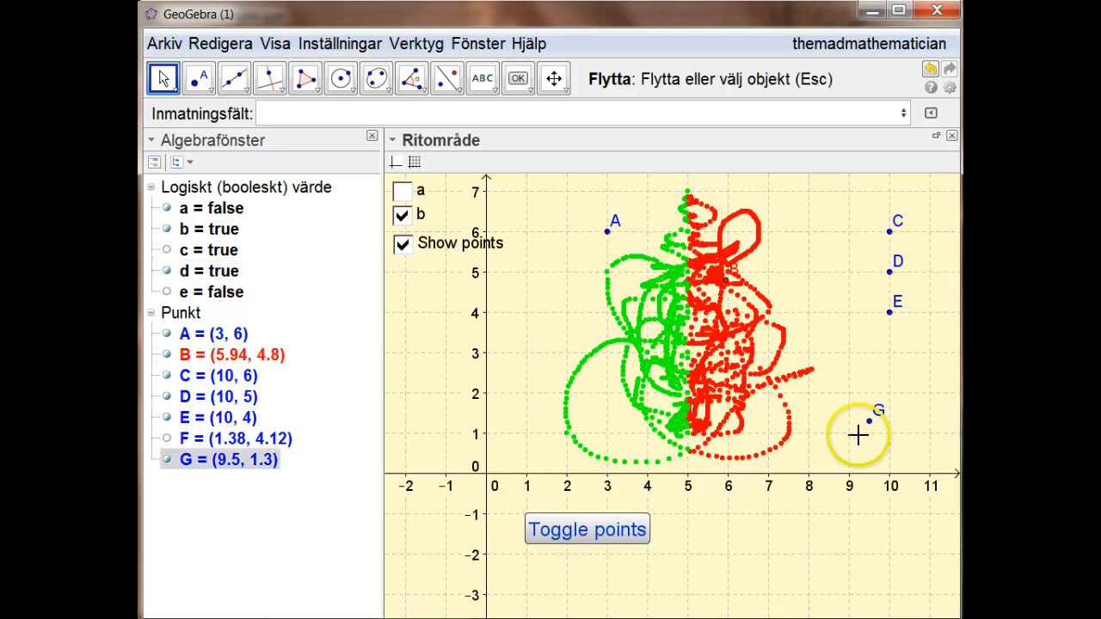
Test the "Toggle points" button repeatedly to hide and show the points, leaving "Show points" on.
click(601, 531)
click(602, 530)
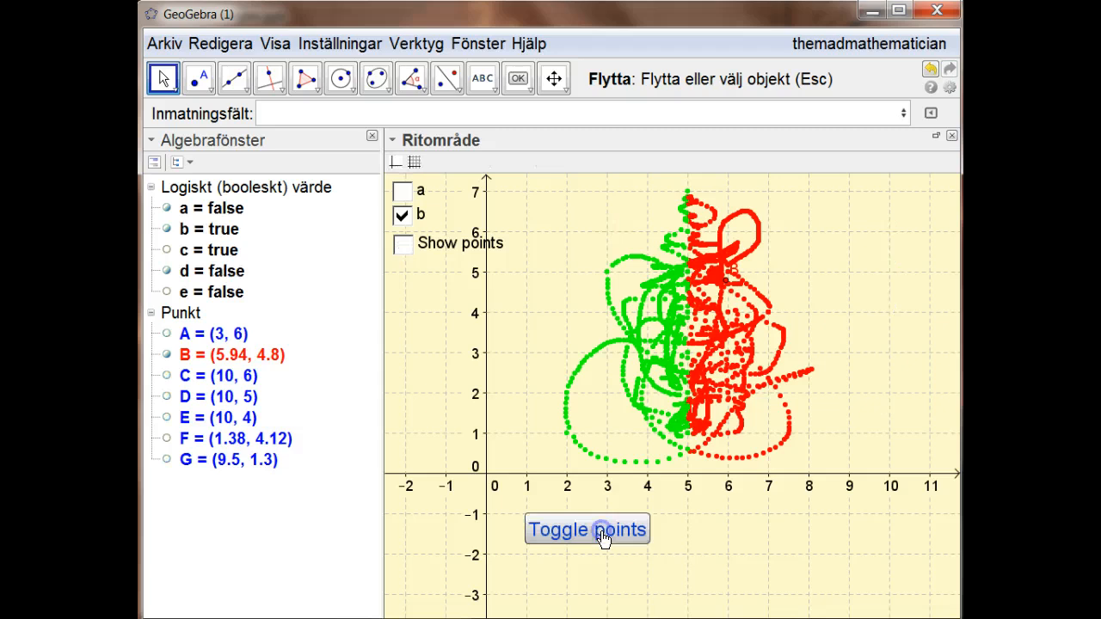
click(602, 530)
click(601, 531)
click(601, 530)
click(602, 530)
click(602, 531)
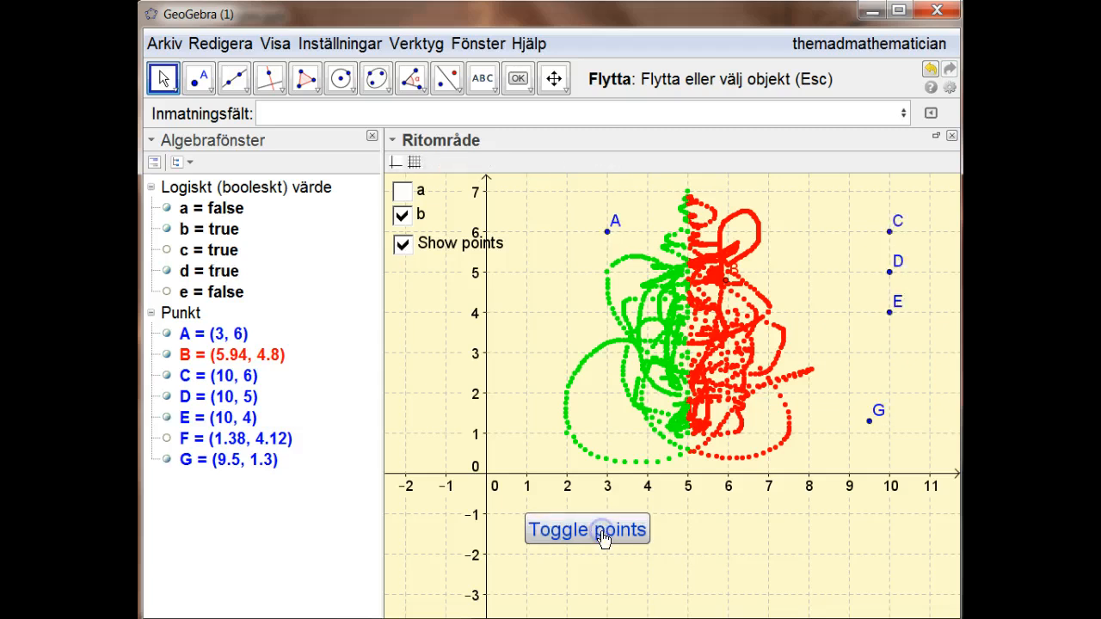
Switch the points off and on with the "Show points" check box, and again with the "Toggle points" button.
click(403, 244)
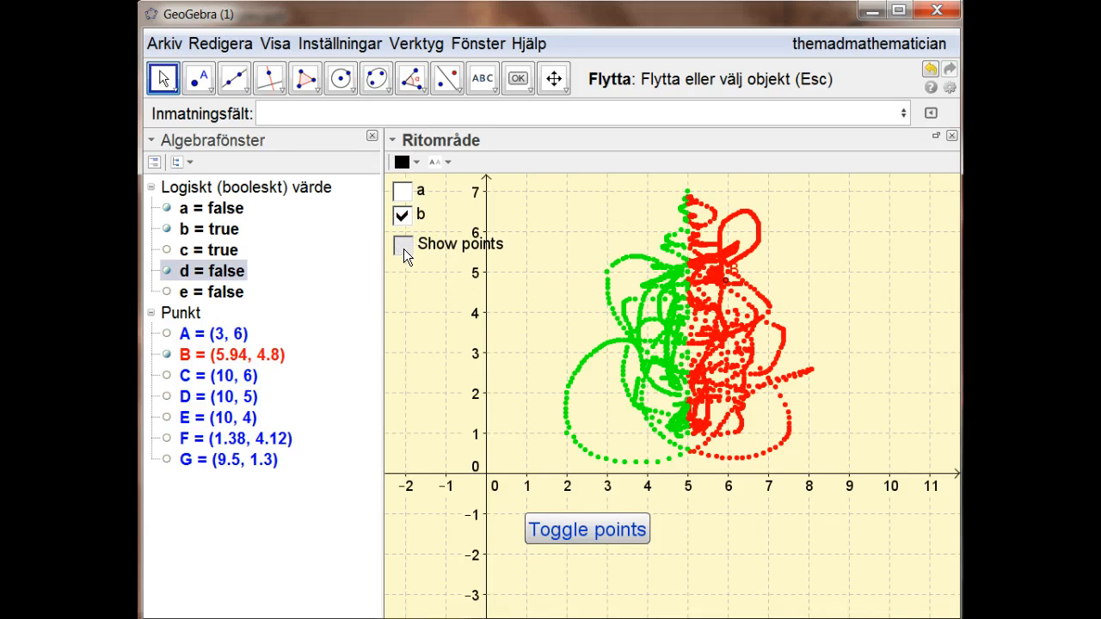
click(404, 244)
click(601, 531)
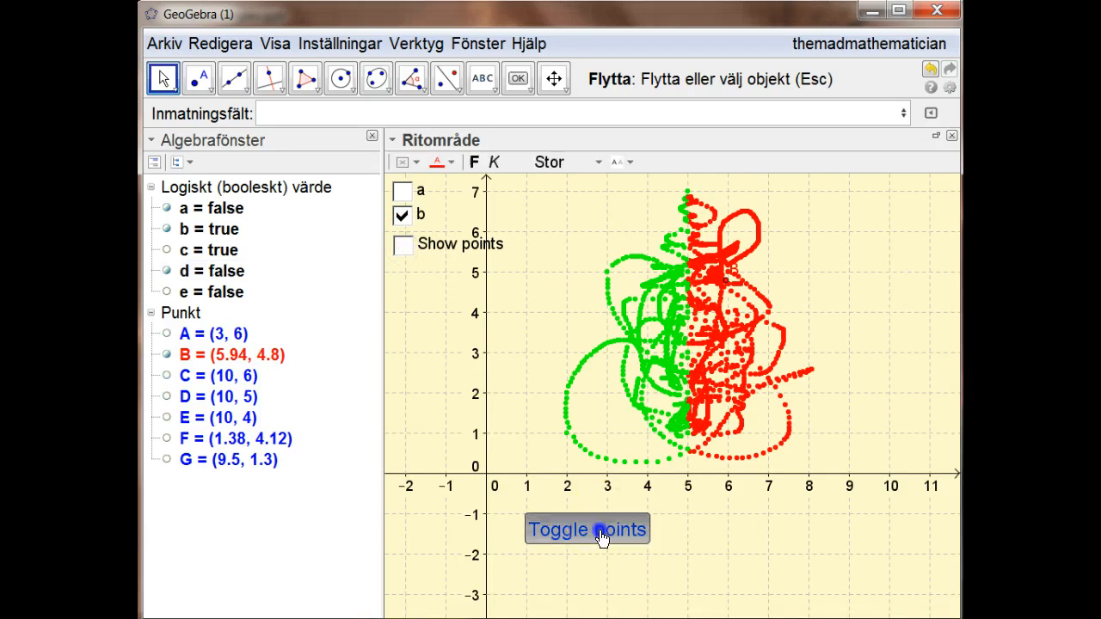
click(600, 531)
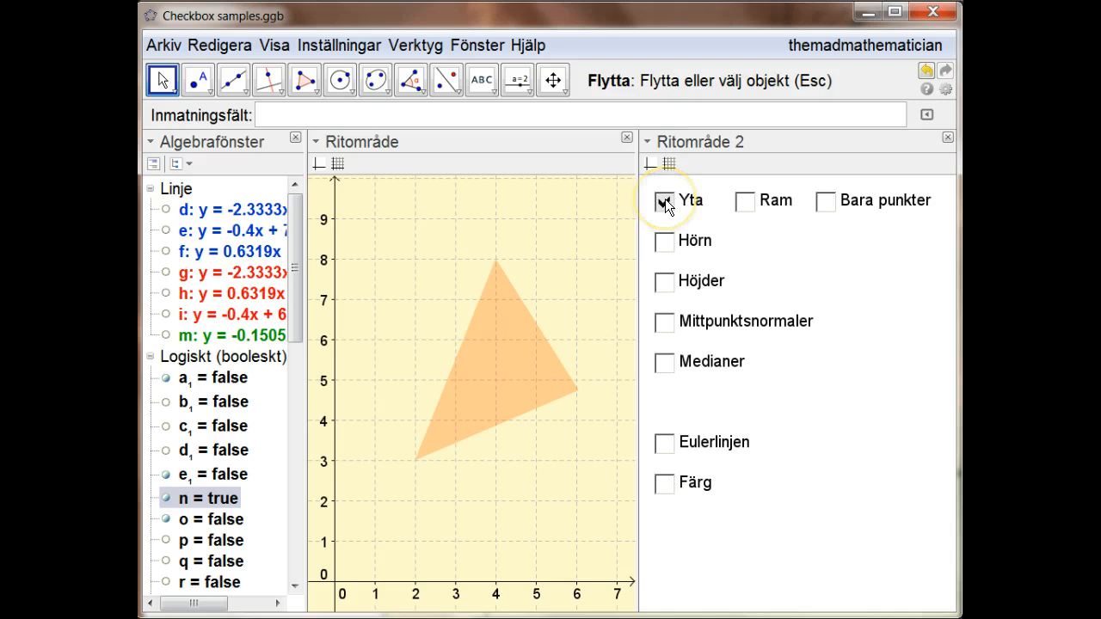
In Checkbox samples.ggb, alternate the triangle display between Ram and Yta, and finish with Bara punkter on.
click(745, 204)
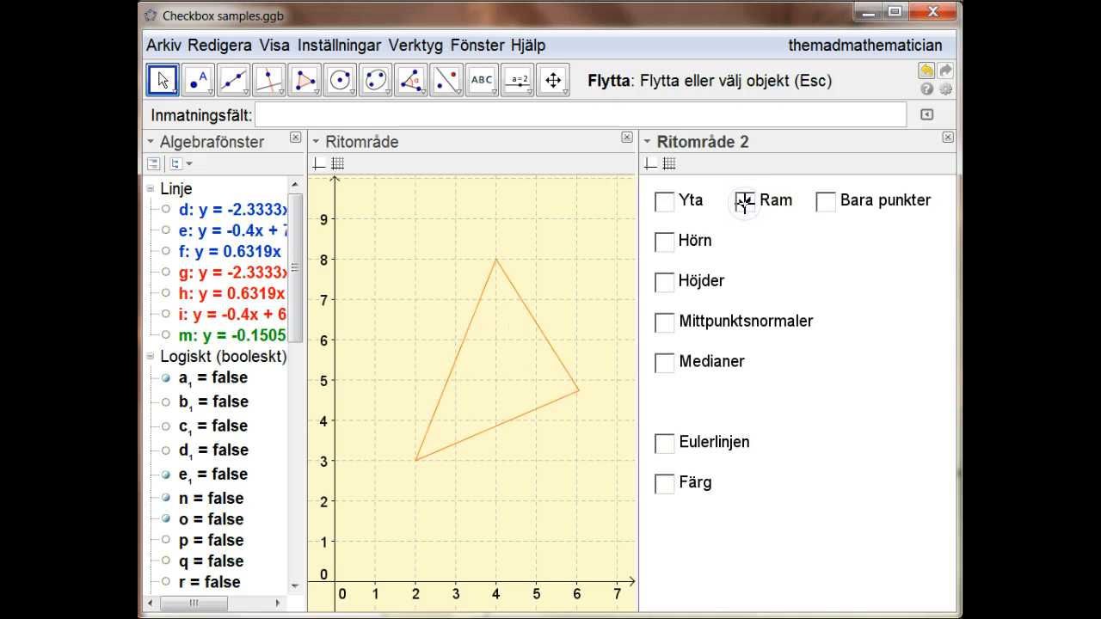
click(664, 204)
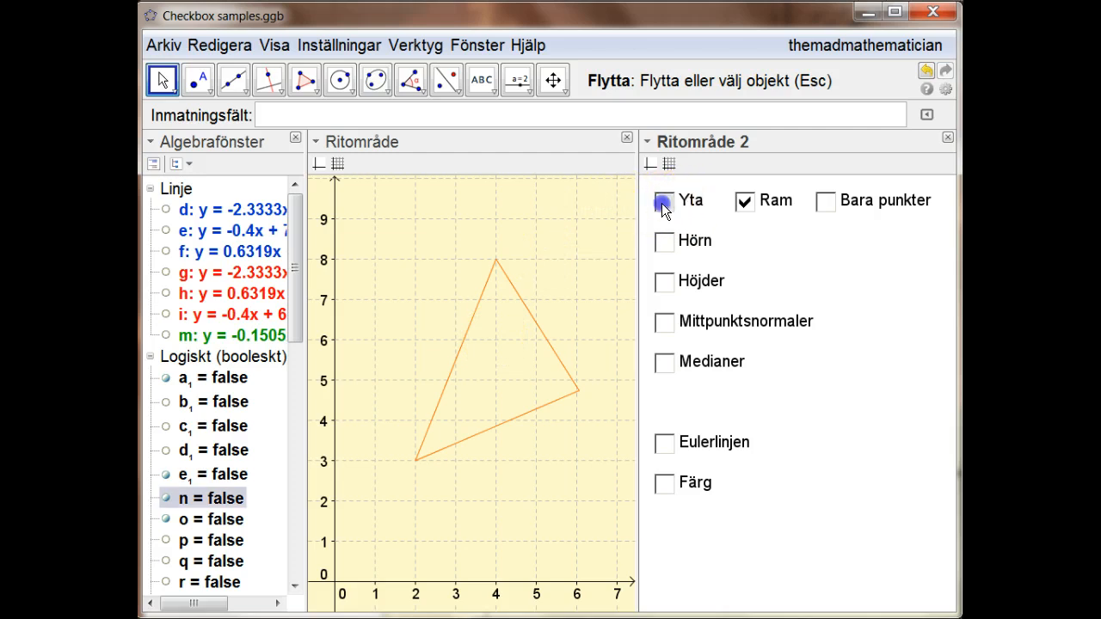
click(744, 203)
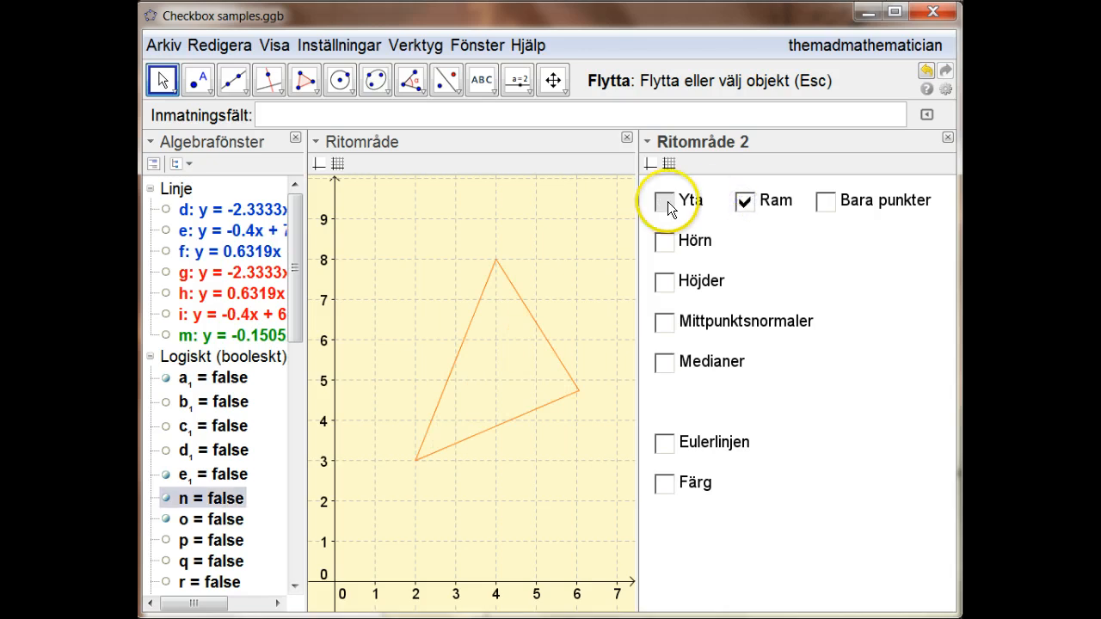
click(667, 202)
click(744, 203)
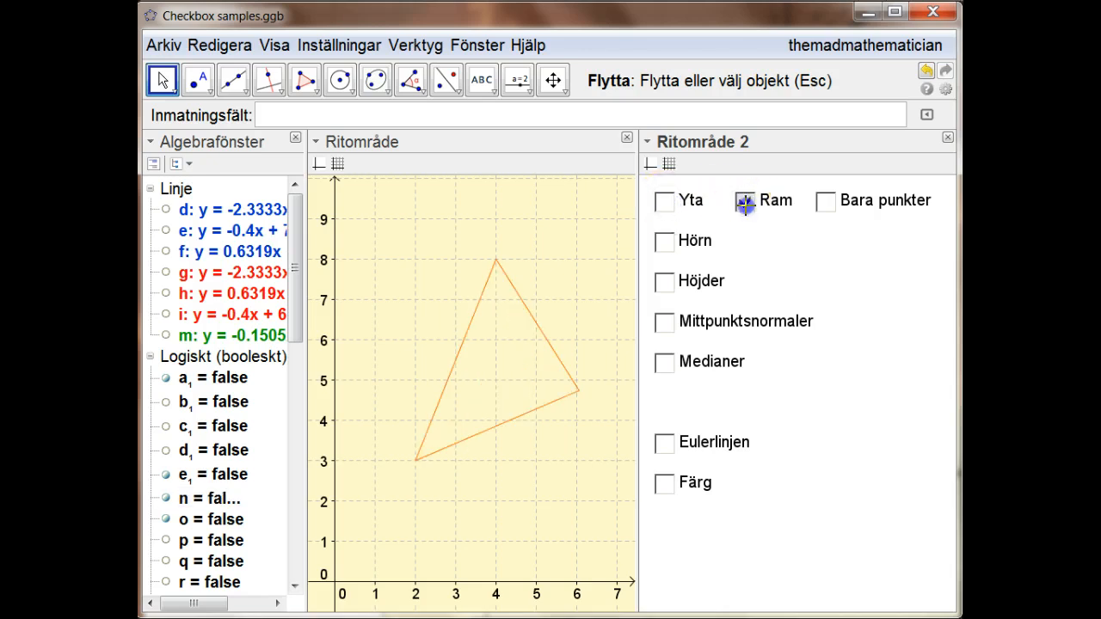
click(823, 203)
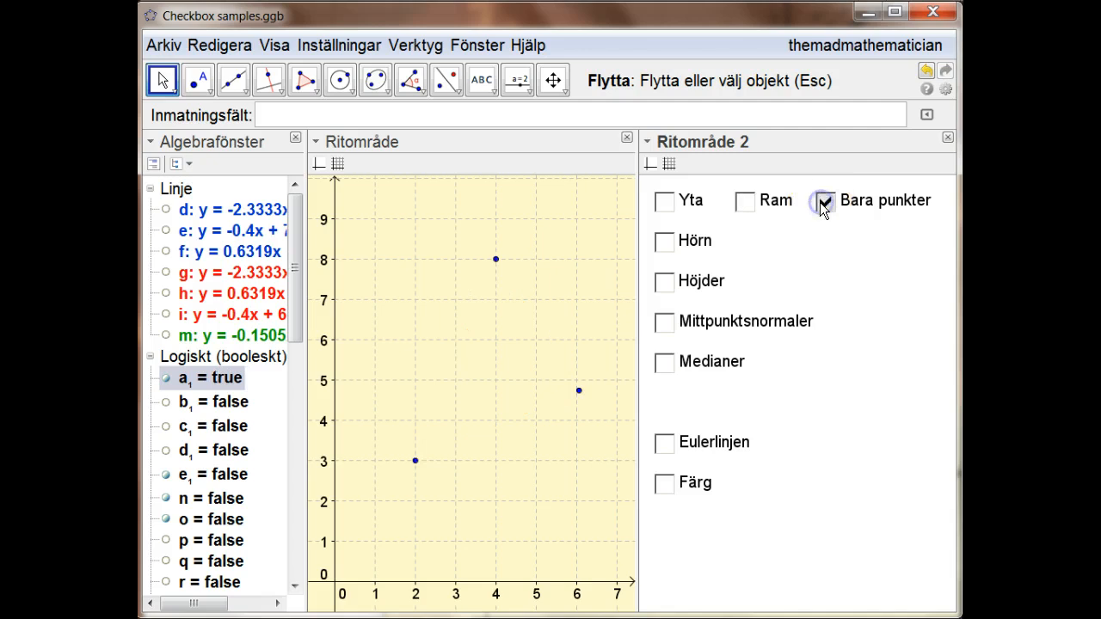
Cycle the triangle display repeatedly through Ram, Yta and Bara punkter to demonstrate mutually exclusive check boxes, ending on Bara punkter.
click(746, 201)
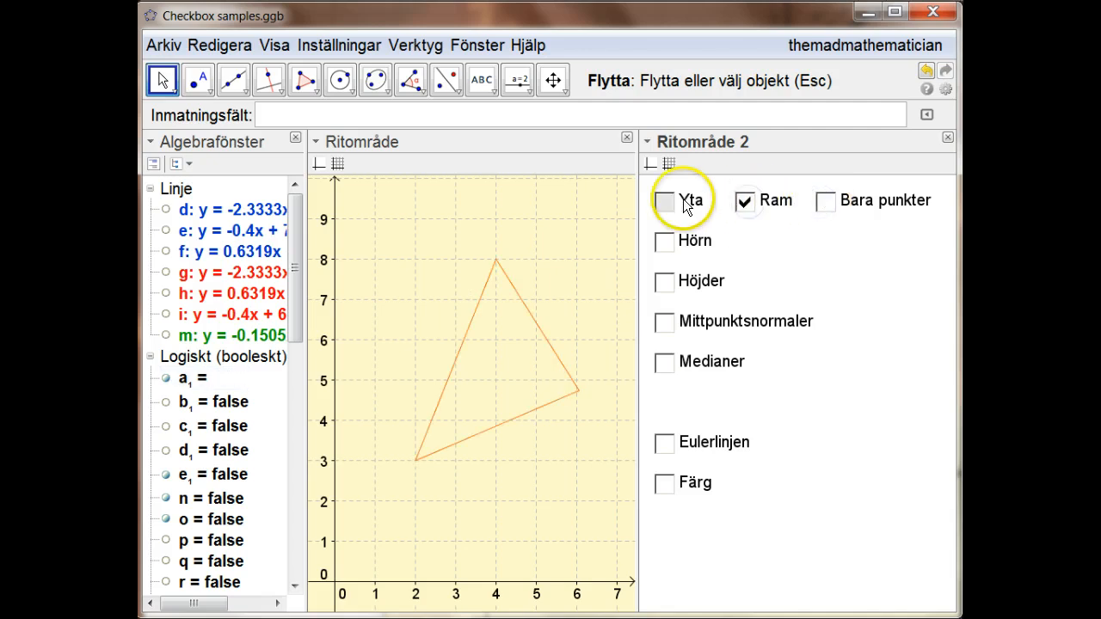
click(664, 201)
click(744, 200)
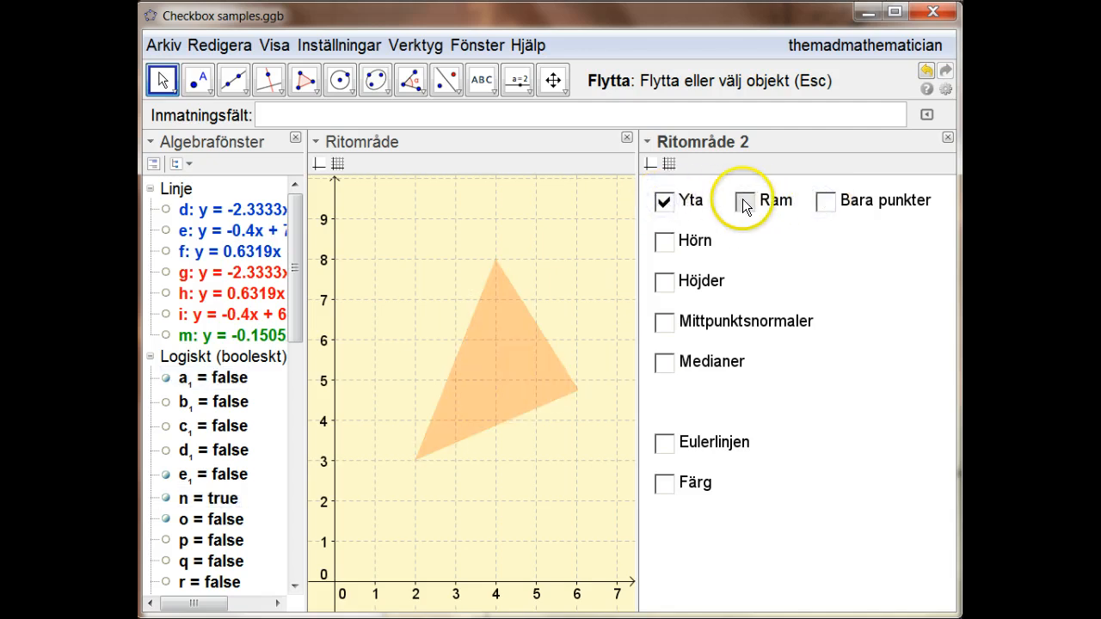
click(823, 203)
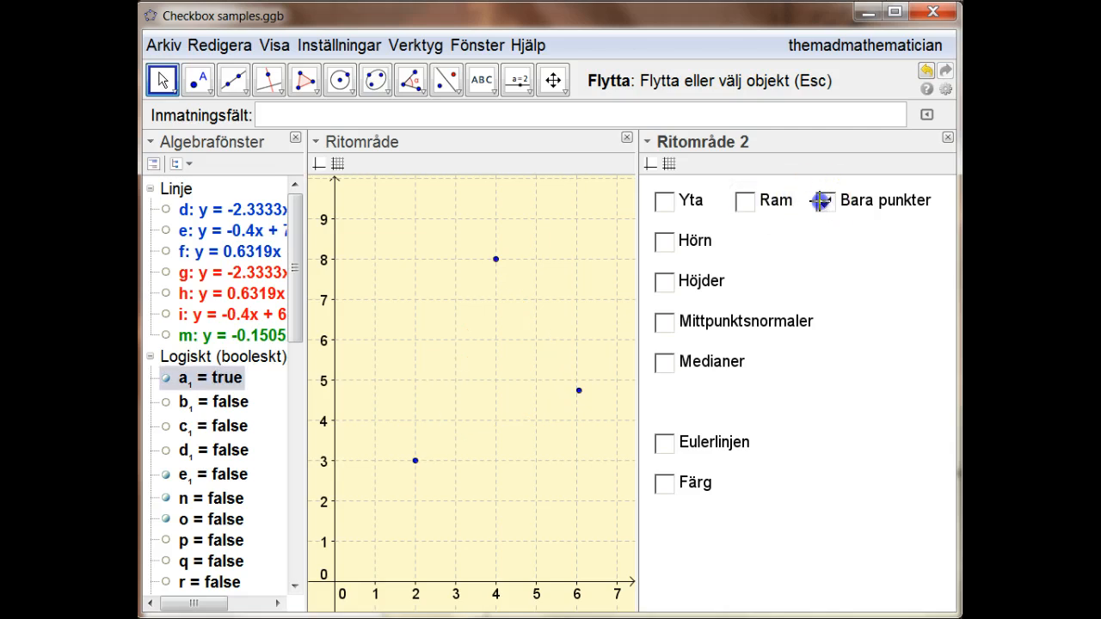
click(749, 201)
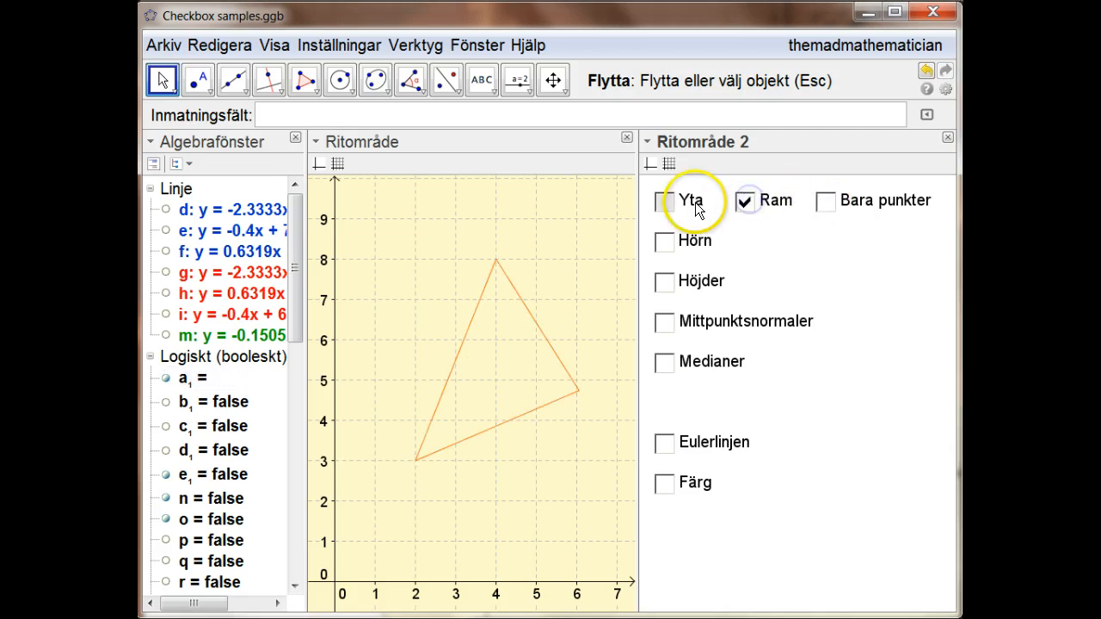
click(664, 203)
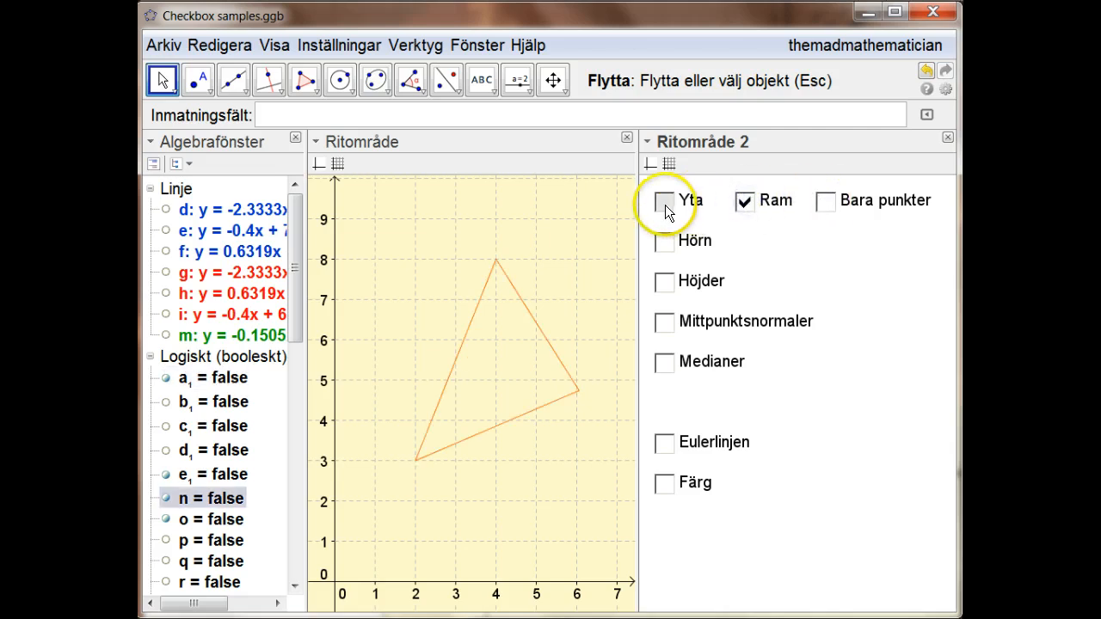
click(746, 203)
click(824, 203)
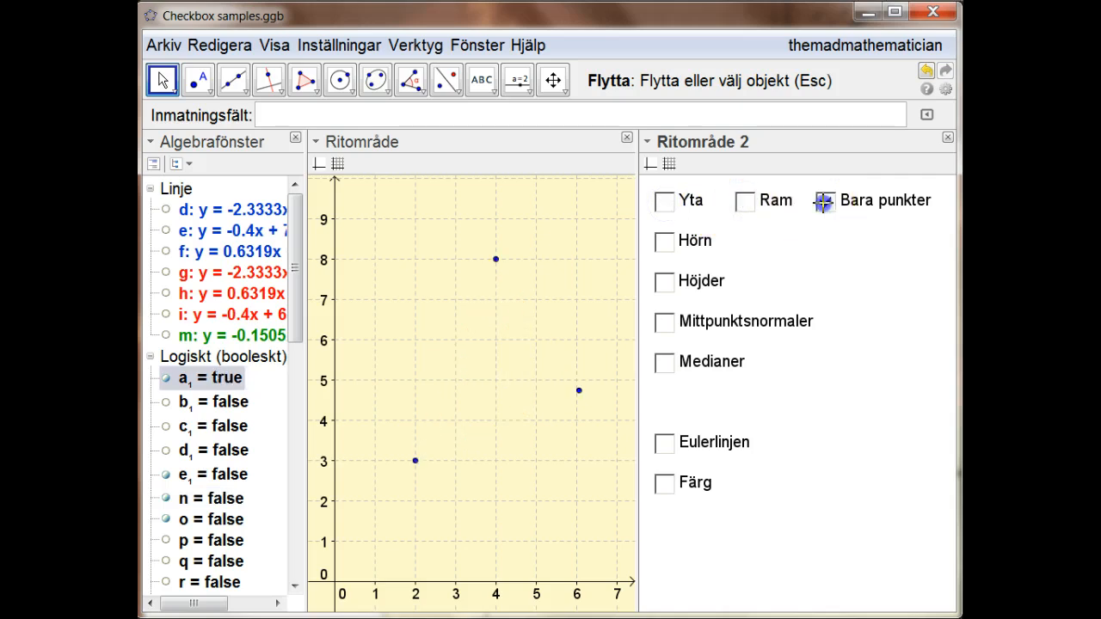
click(744, 203)
click(679, 202)
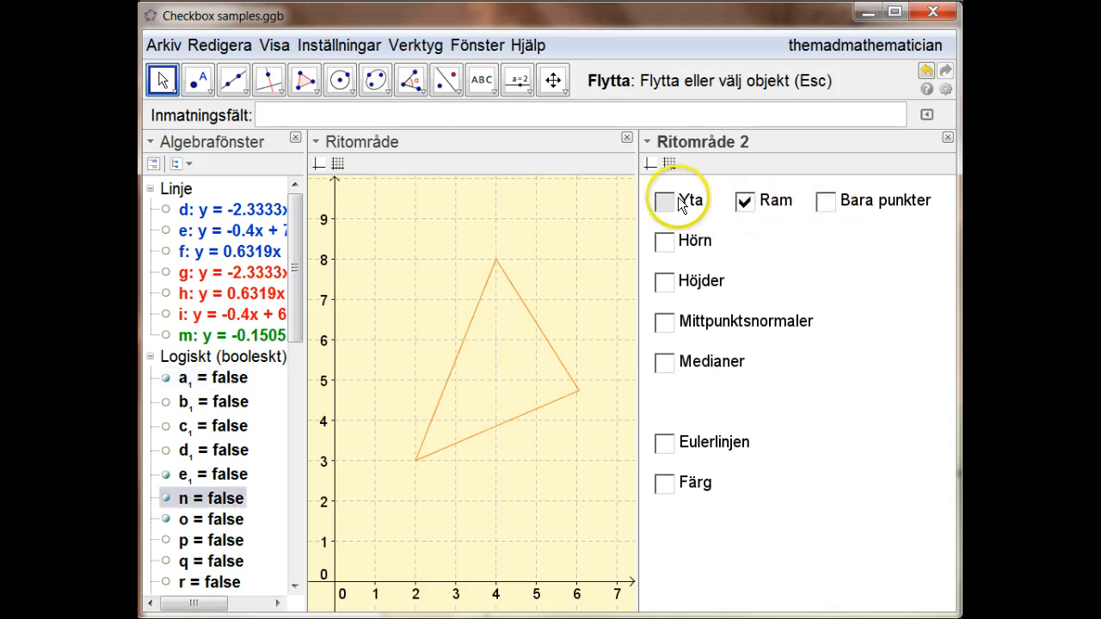
click(744, 201)
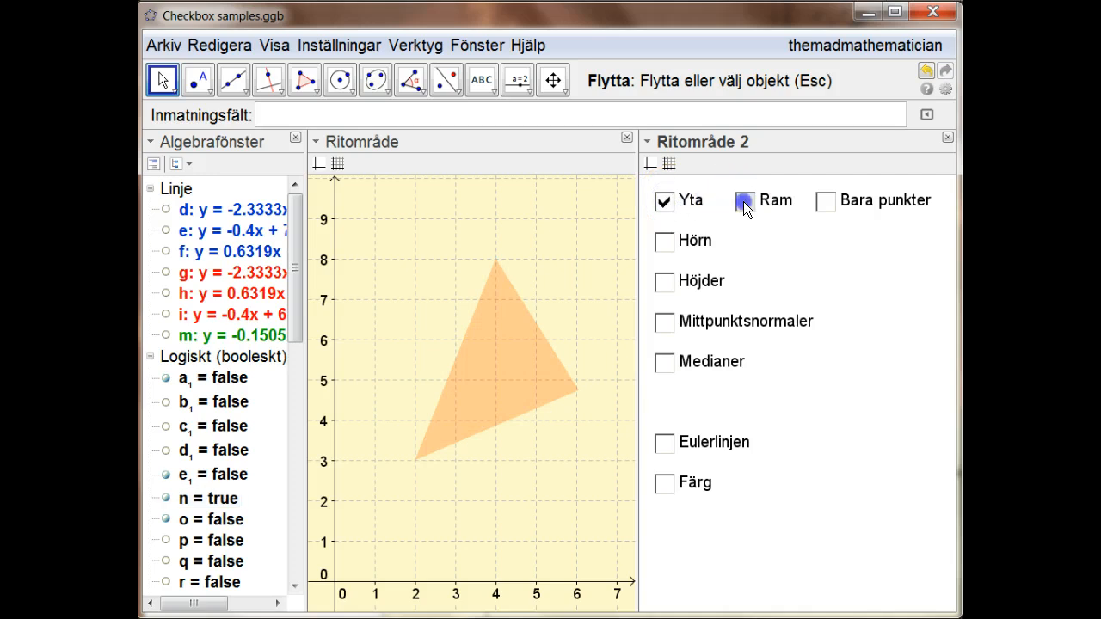
click(823, 202)
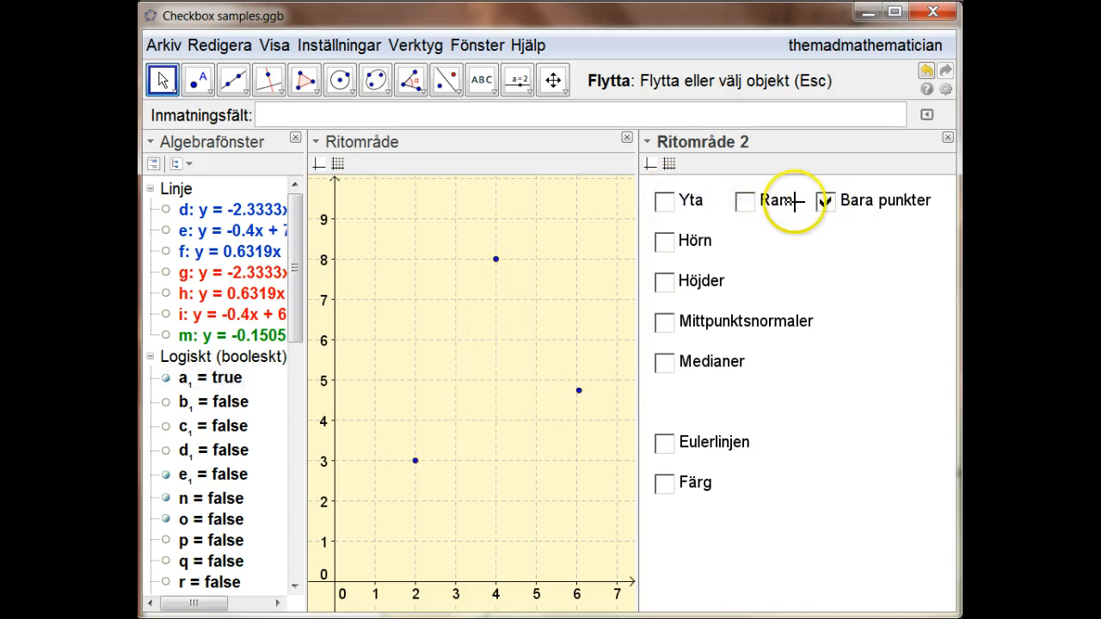
Toggle Yta on and off and try Bara punkter directly to demonstrate how they affect each other, leaving Bara punkter on.
click(667, 200)
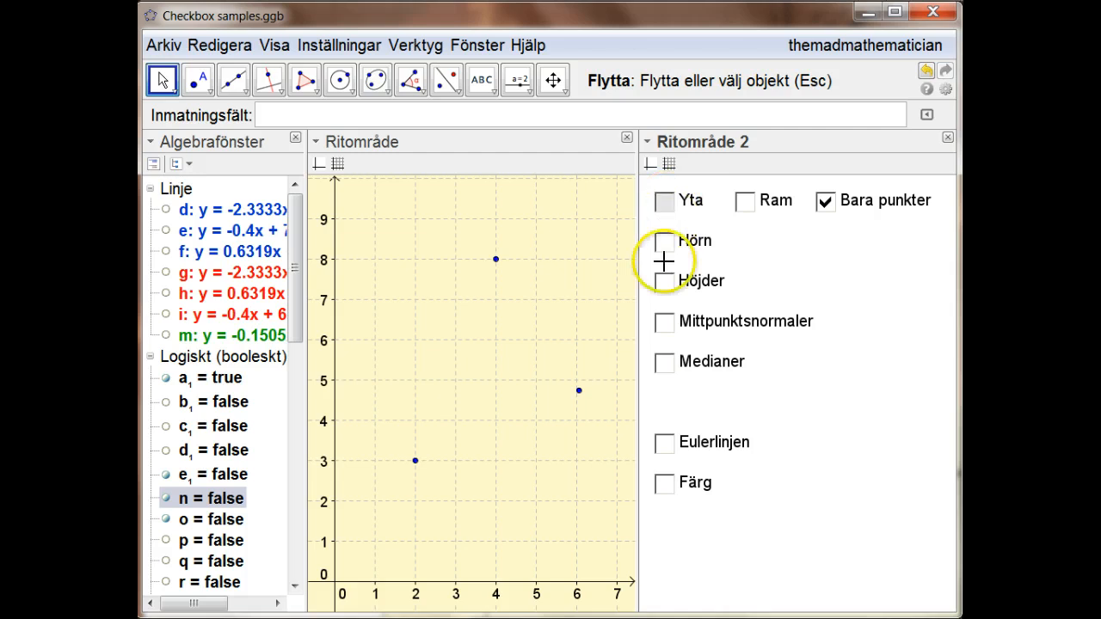
click(664, 200)
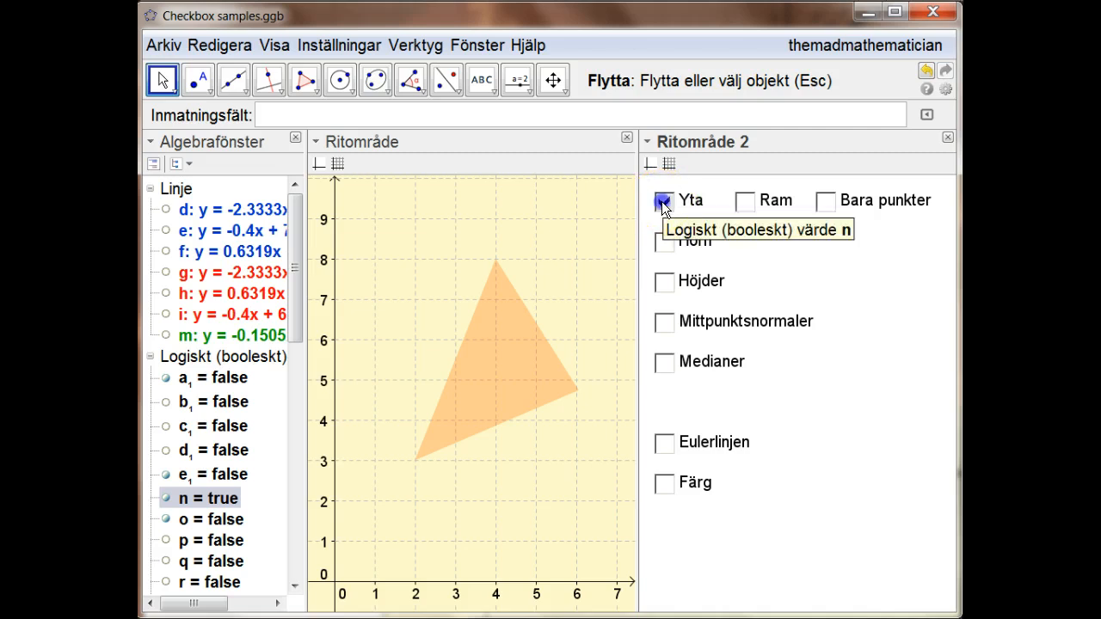
click(661, 202)
click(825, 201)
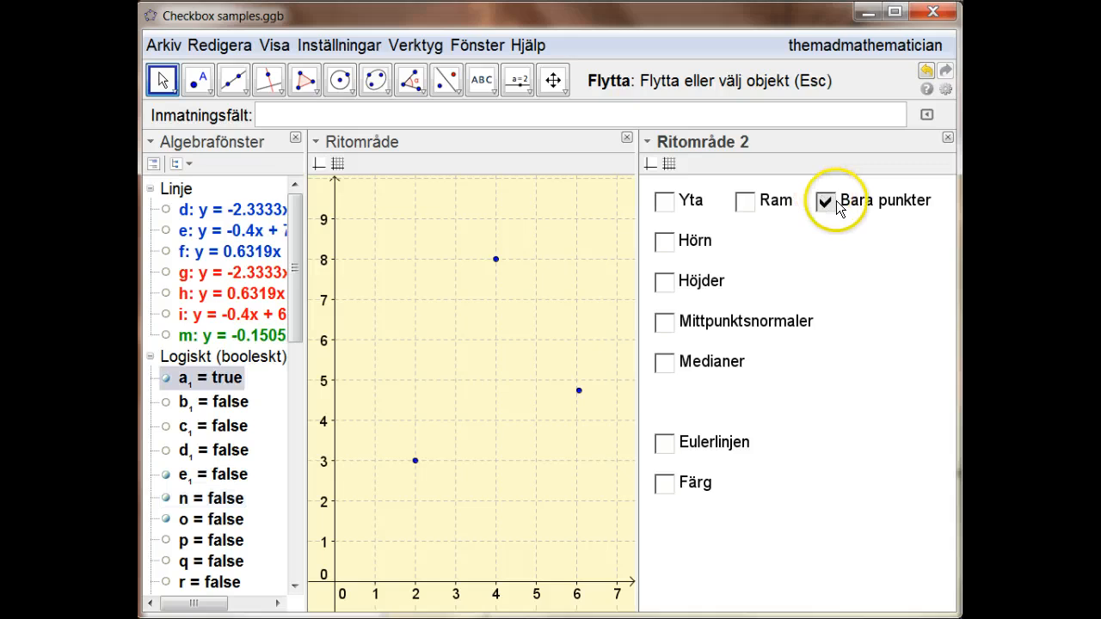
click(664, 204)
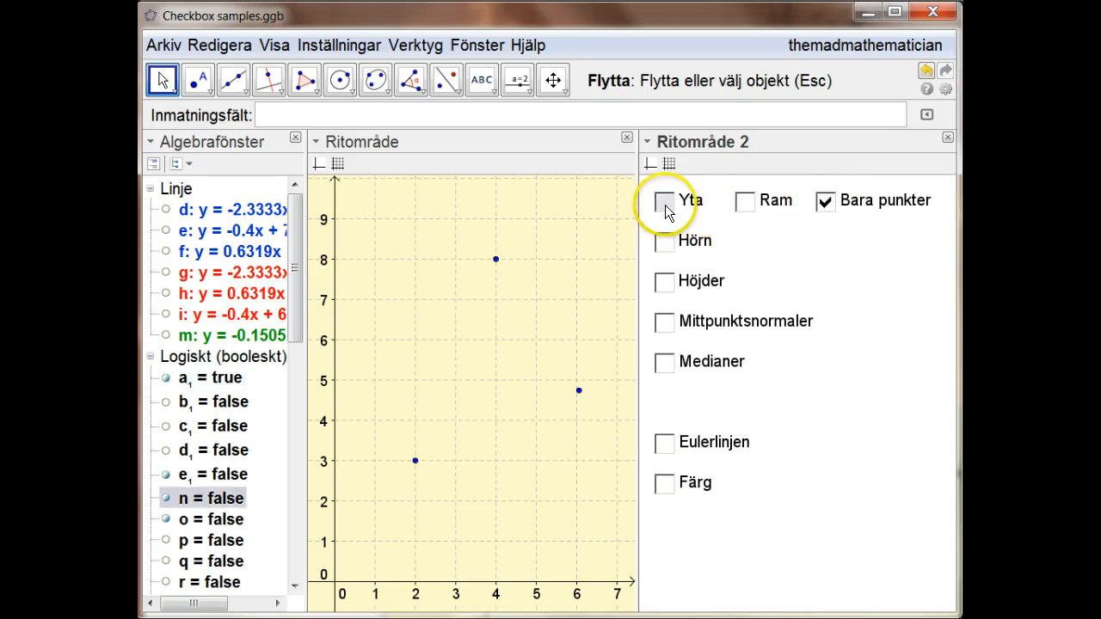
Toggle Ram on and off repeatedly to demonstrate its link to Bara punkter, leaving Ram off.
click(745, 203)
click(740, 202)
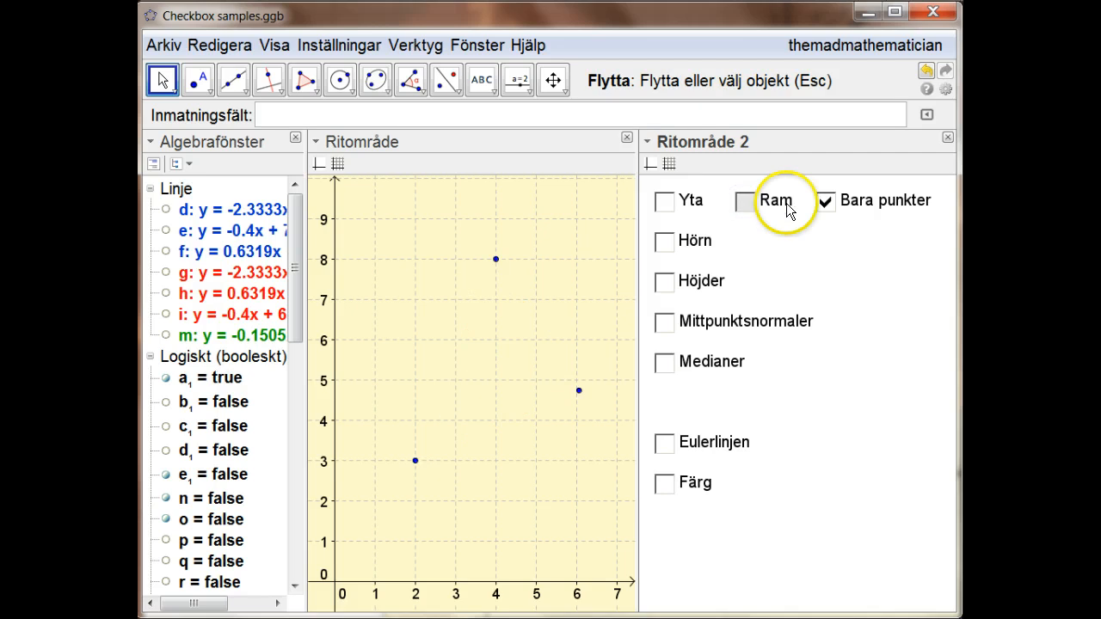
click(742, 203)
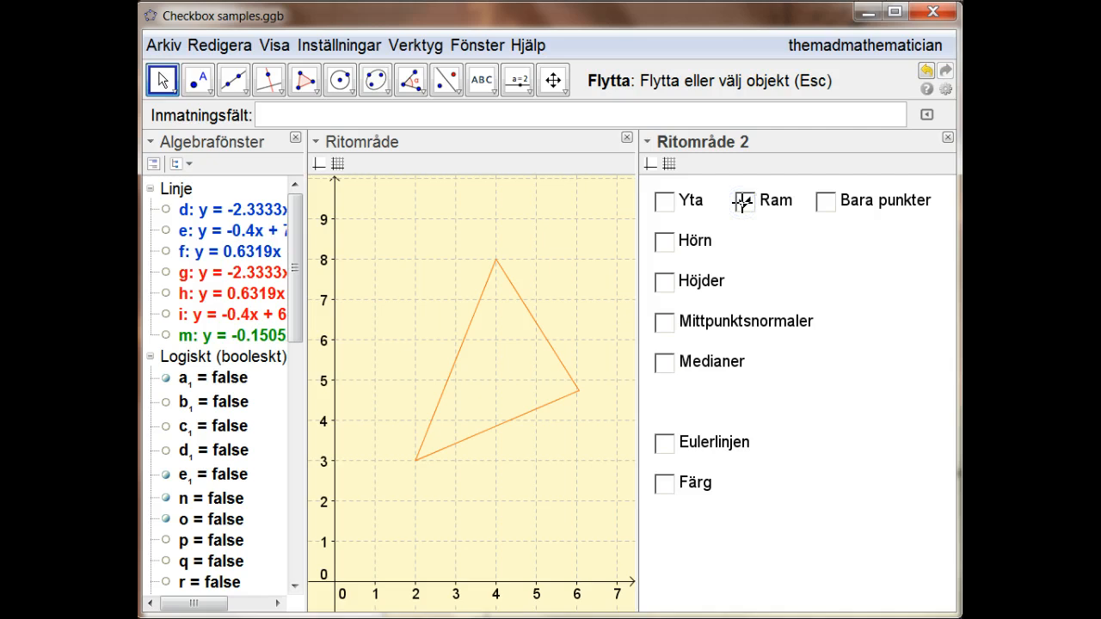
click(743, 203)
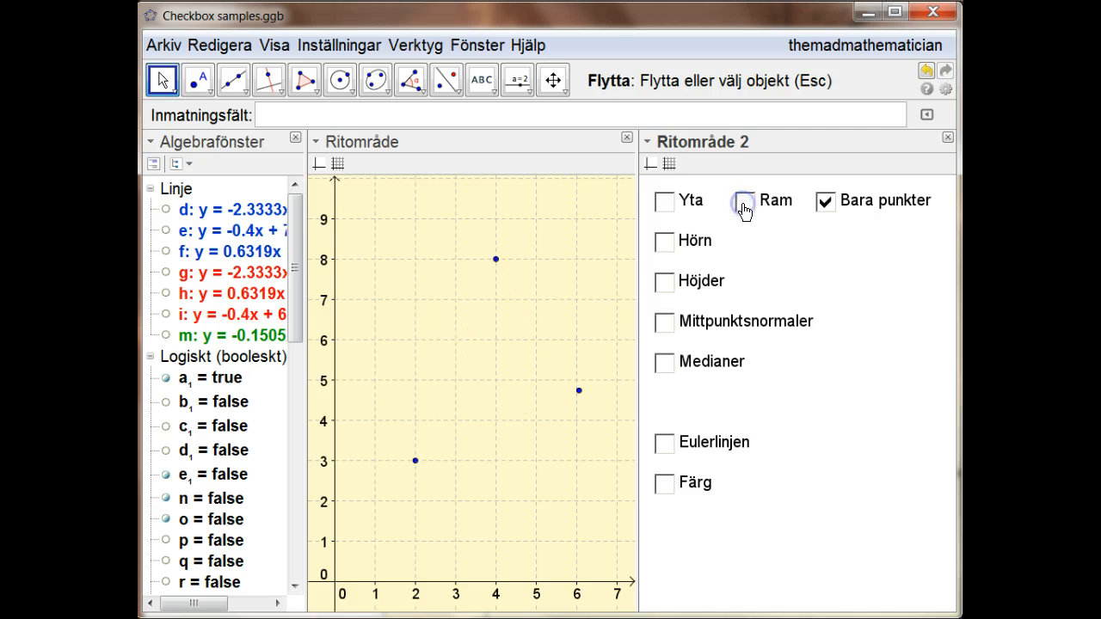
Switch again between Yta, Ram and Bara punkter, toggle Ram several times, and finish with only Yta on.
click(668, 201)
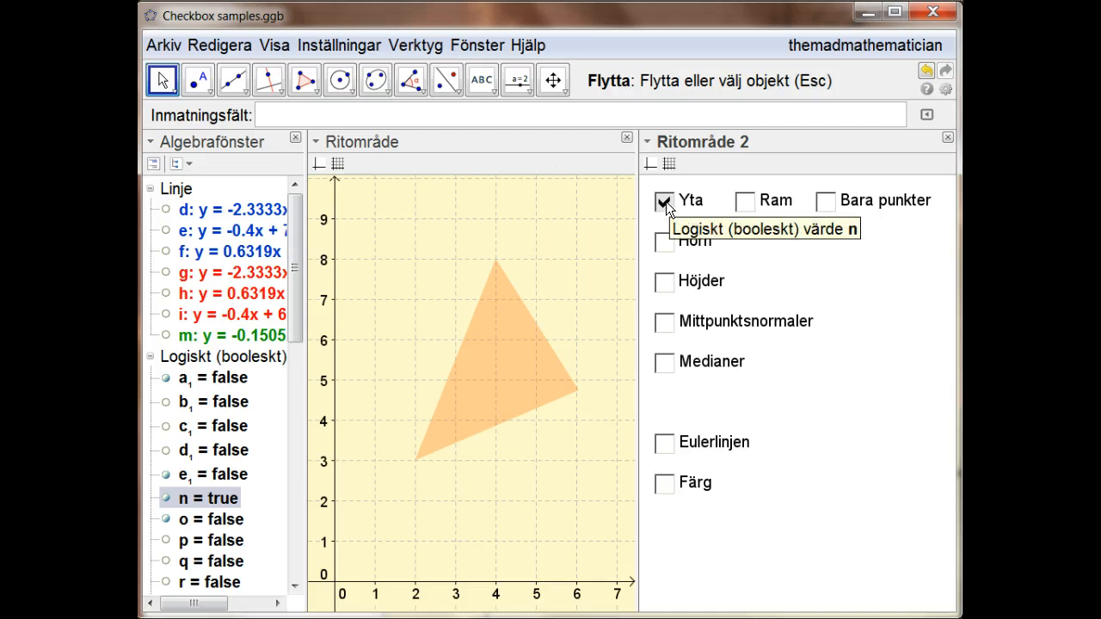
click(740, 203)
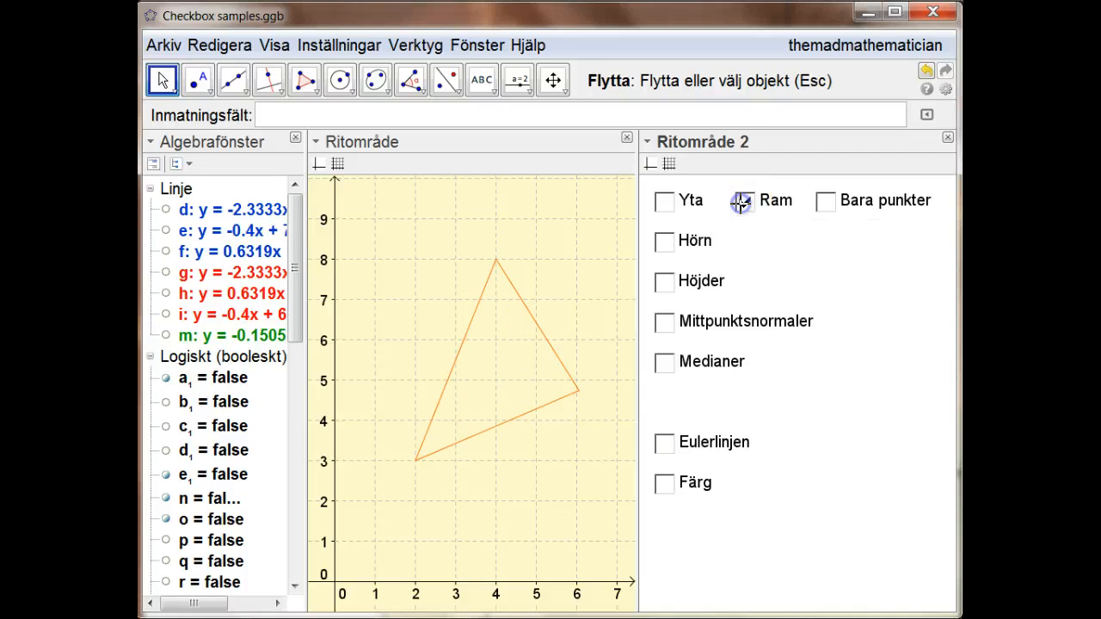
click(667, 205)
click(826, 202)
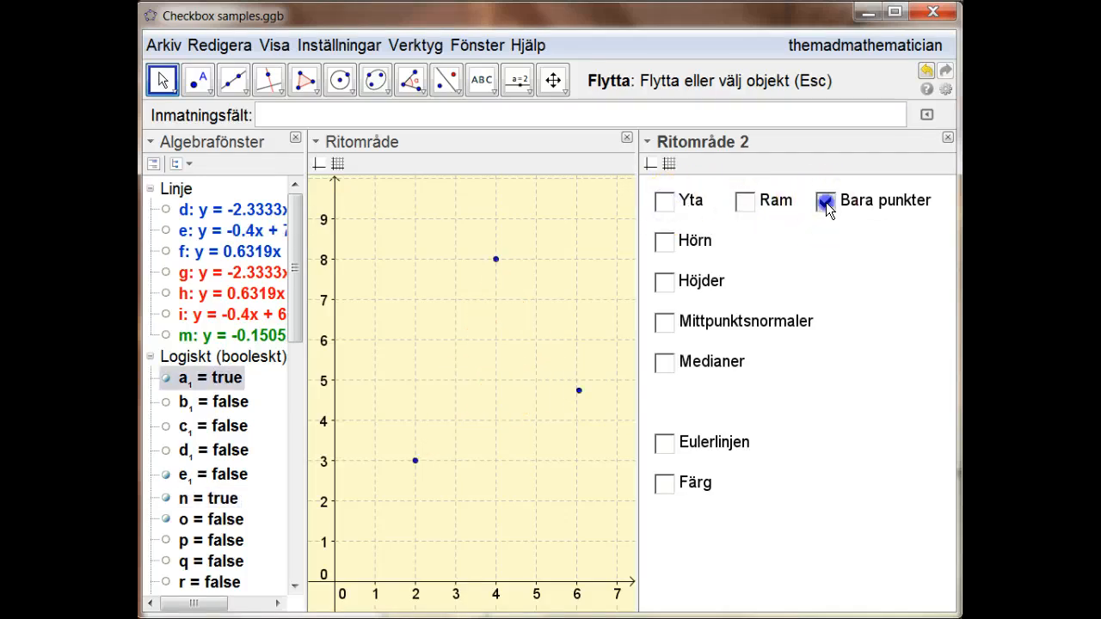
click(747, 205)
click(745, 205)
click(745, 205)
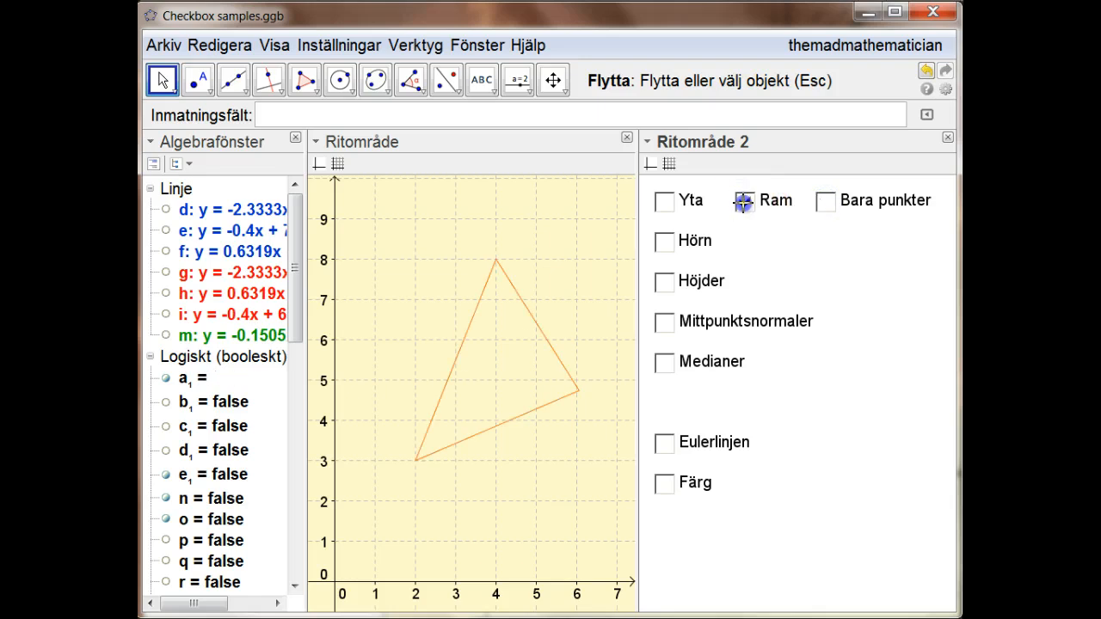
click(744, 205)
click(669, 201)
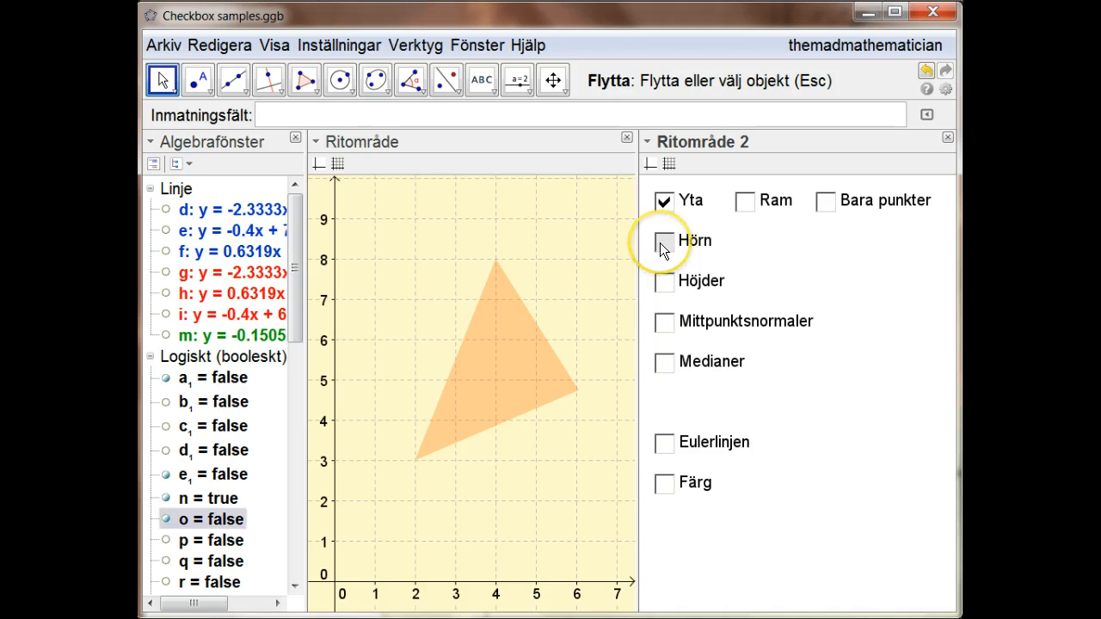
Turn on Hörn, enable its corner check boxes A and B, and turn Hörn off again.
click(661, 243)
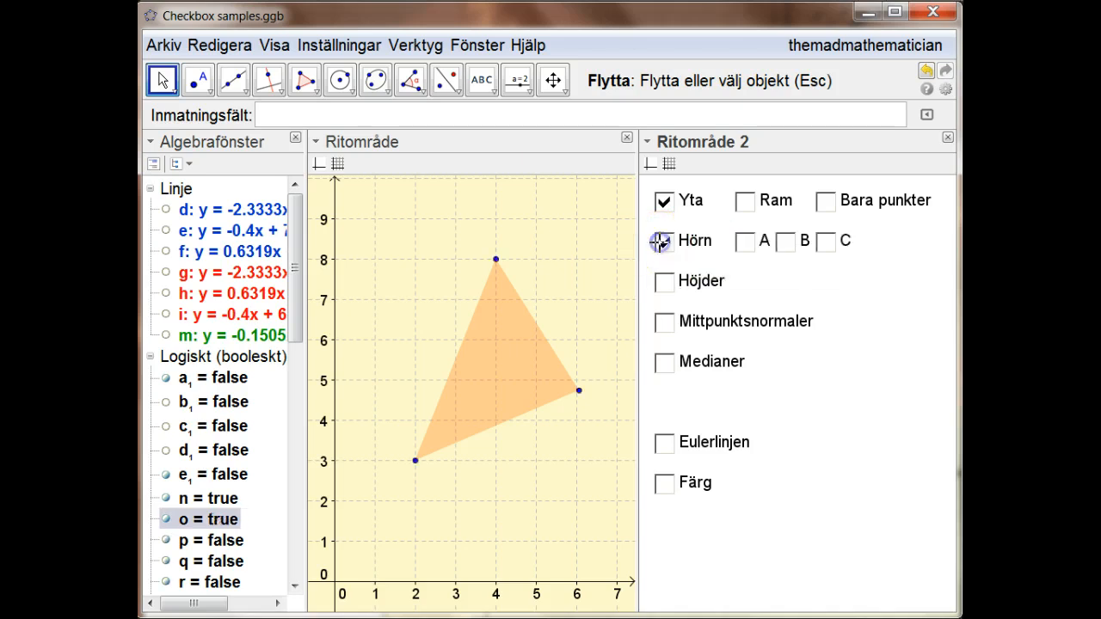
click(745, 243)
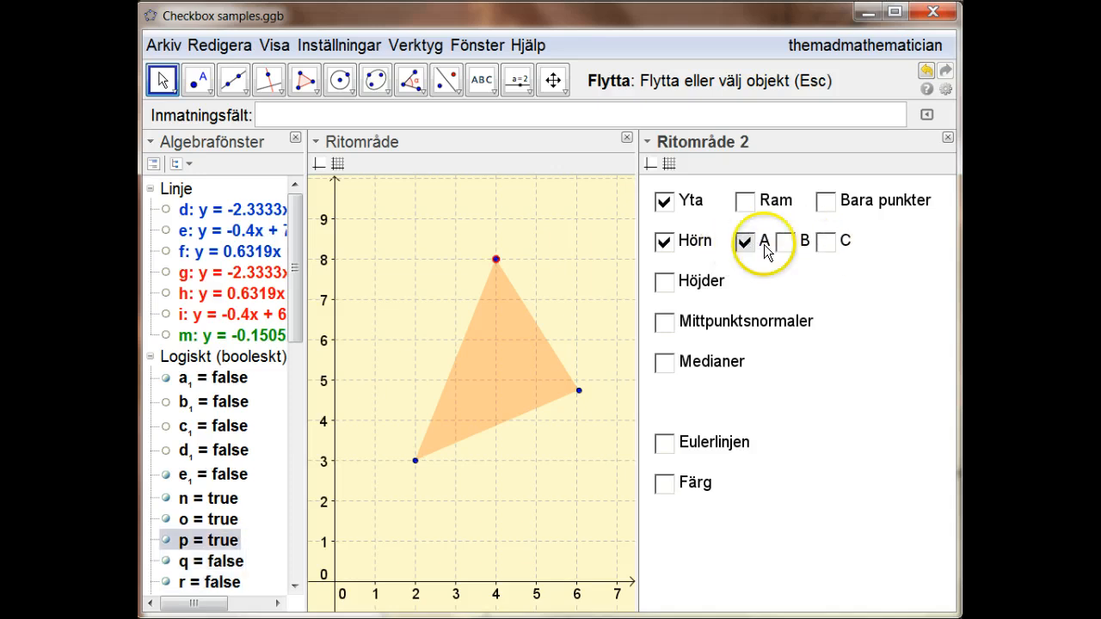
click(784, 242)
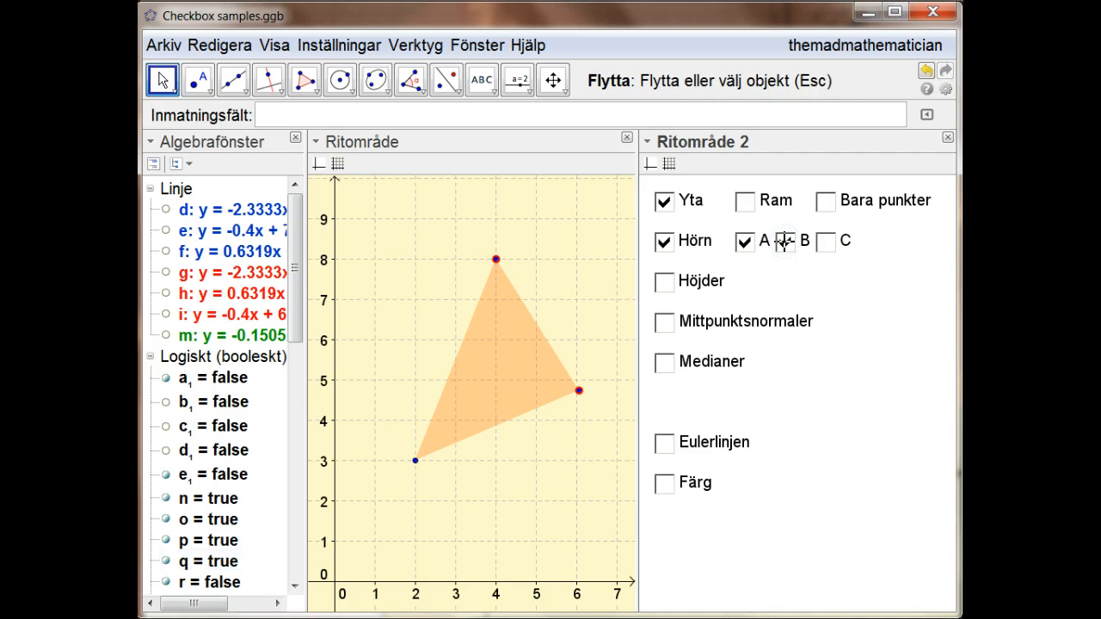
click(664, 243)
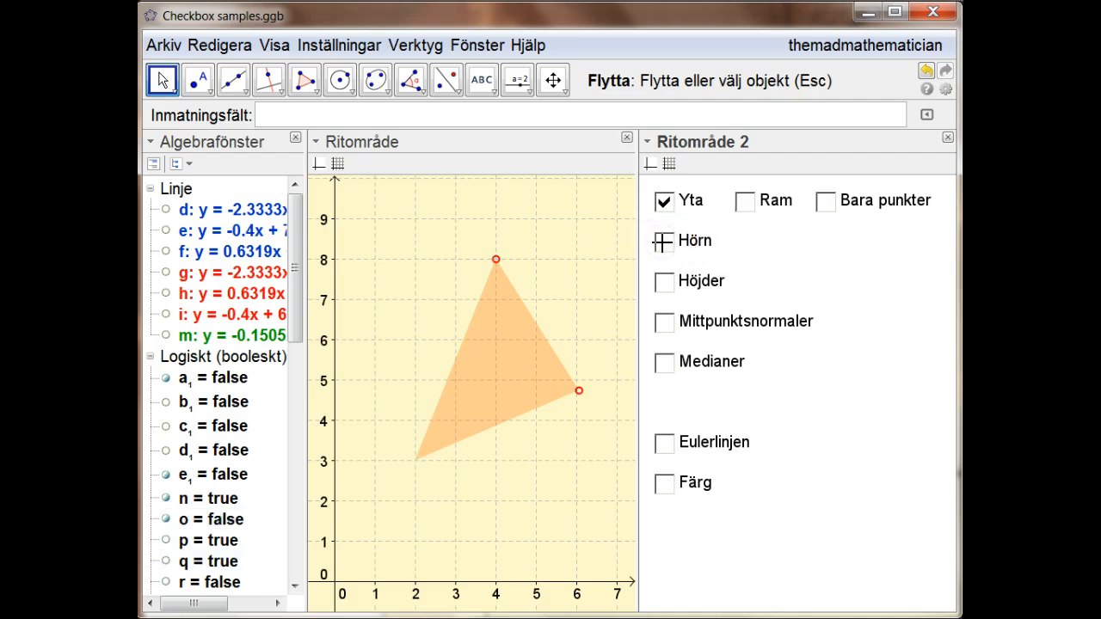
Toggle Hörn on and off repeatedly to demonstrate how it shows and hides check boxes A, B and C, leaving Hörn off.
click(662, 242)
click(663, 242)
click(662, 243)
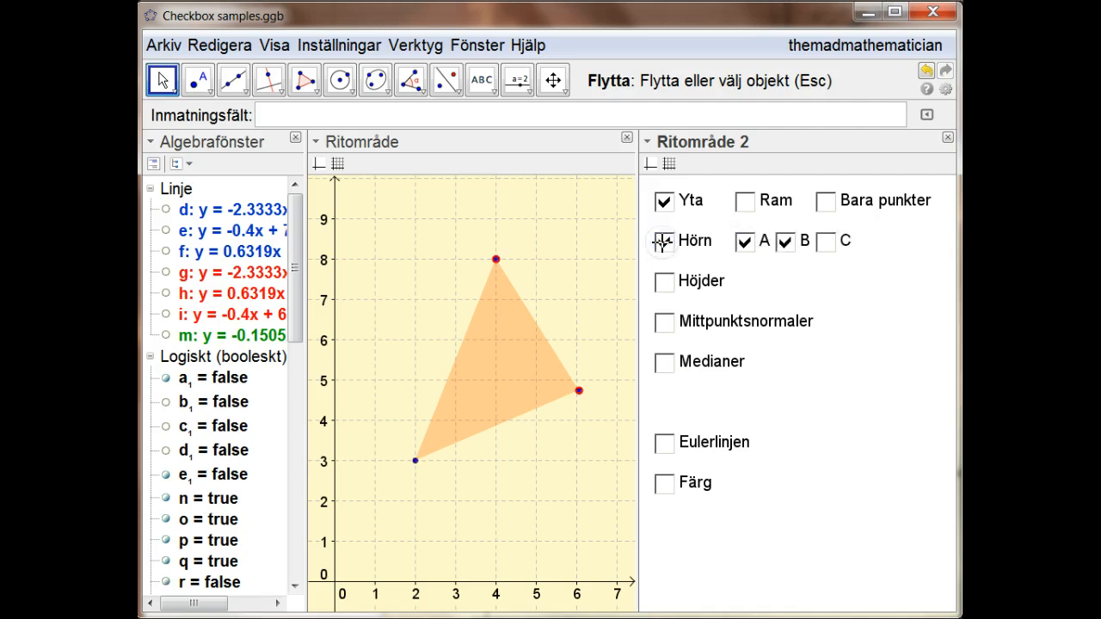
click(662, 242)
click(662, 241)
click(742, 243)
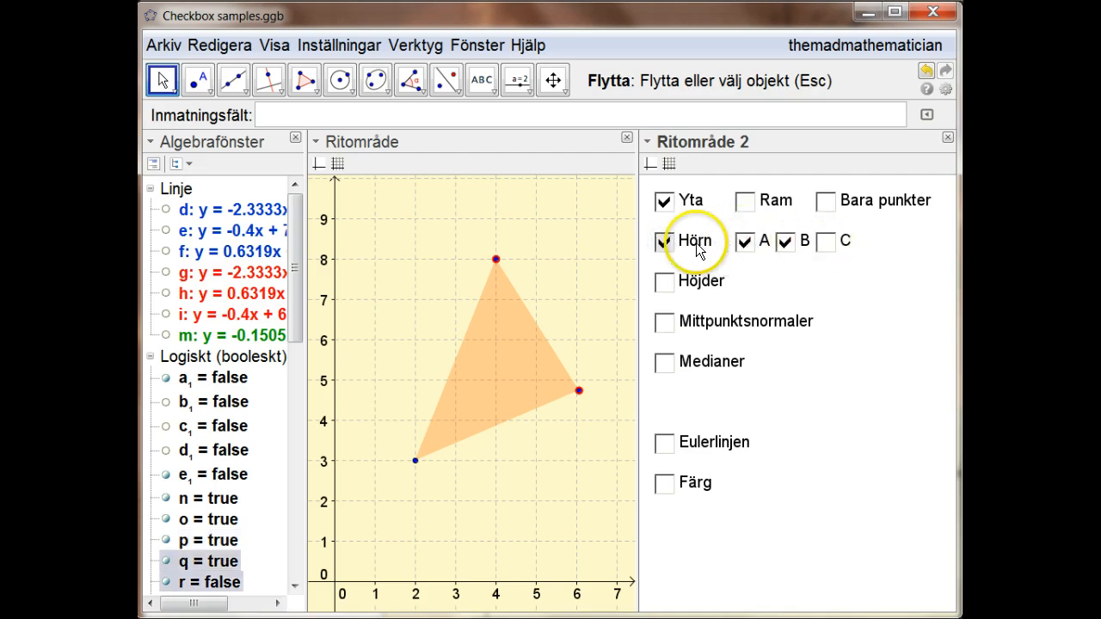
click(664, 243)
click(664, 244)
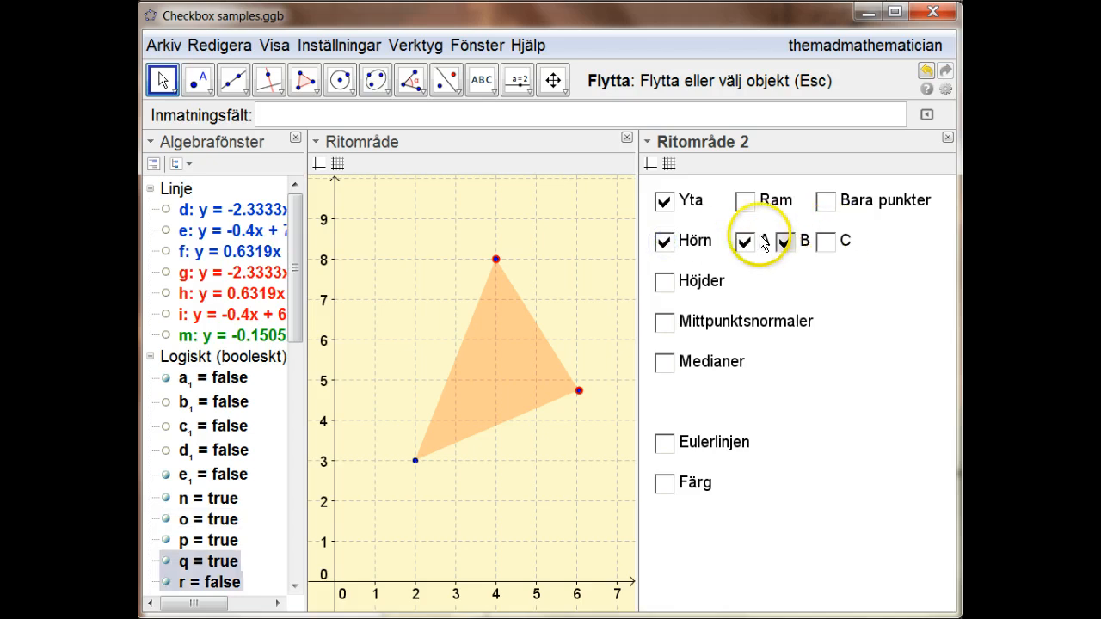
click(664, 244)
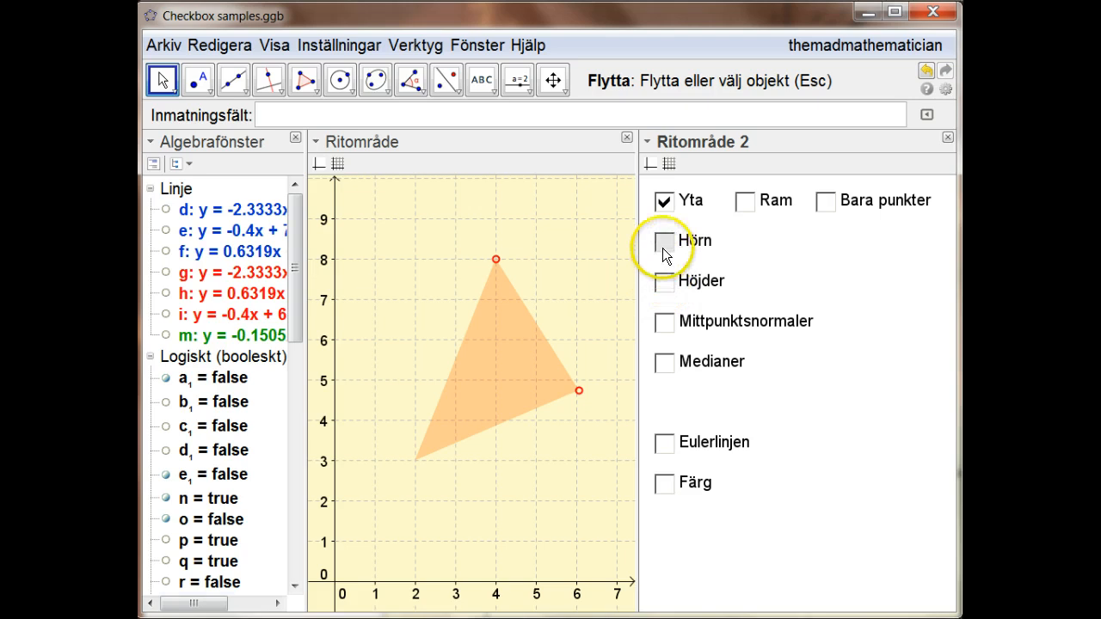
Enable corner check box C under Hörn and turn Hörn off again.
click(663, 241)
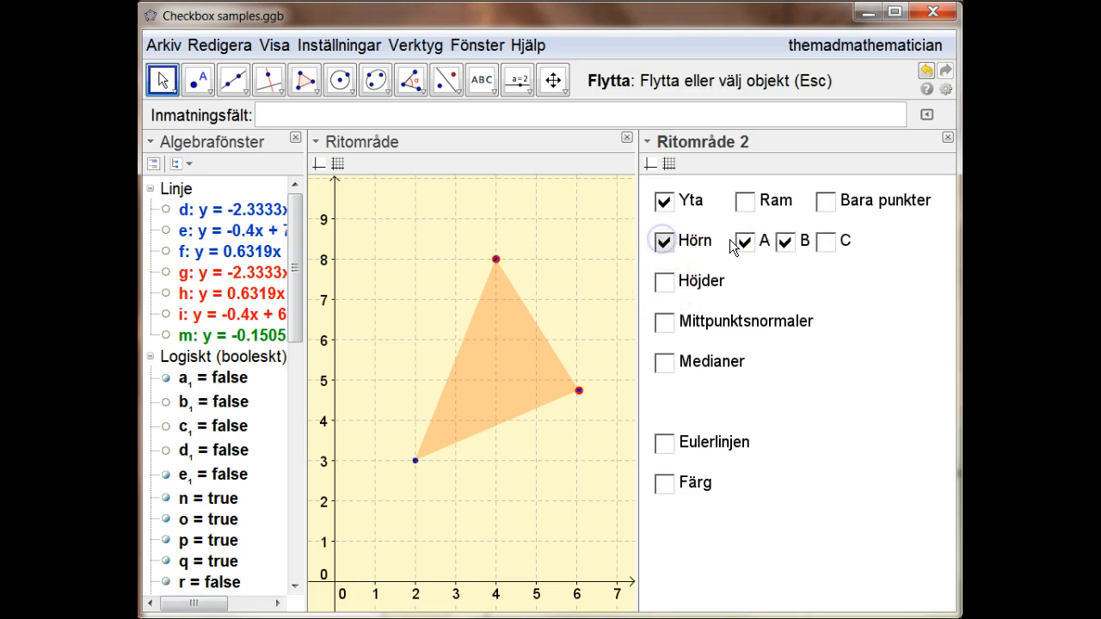
click(824, 242)
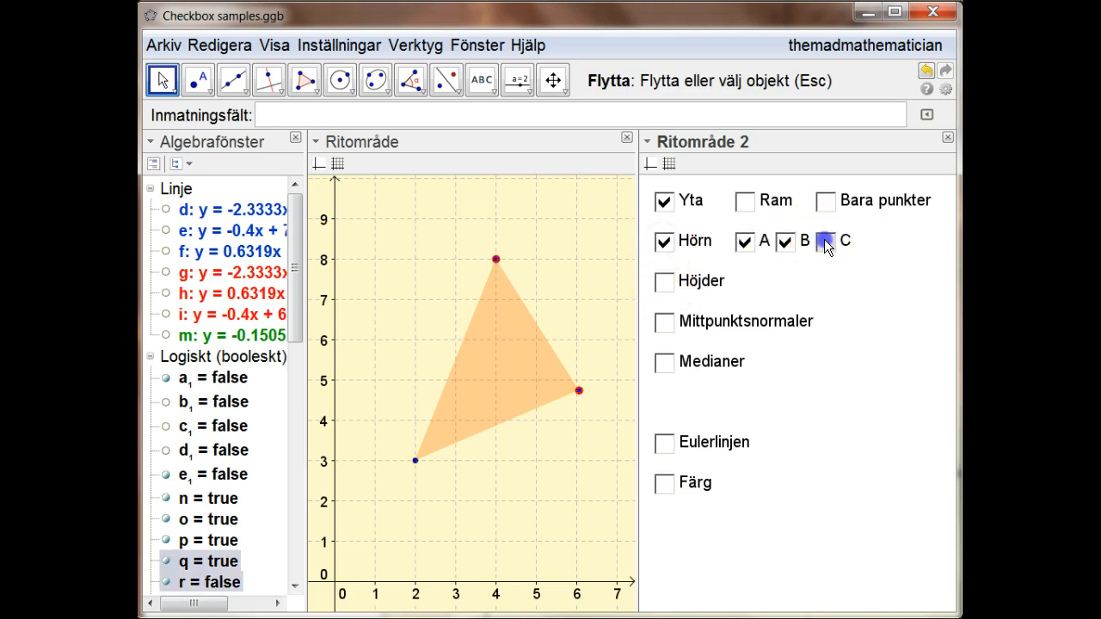
click(665, 242)
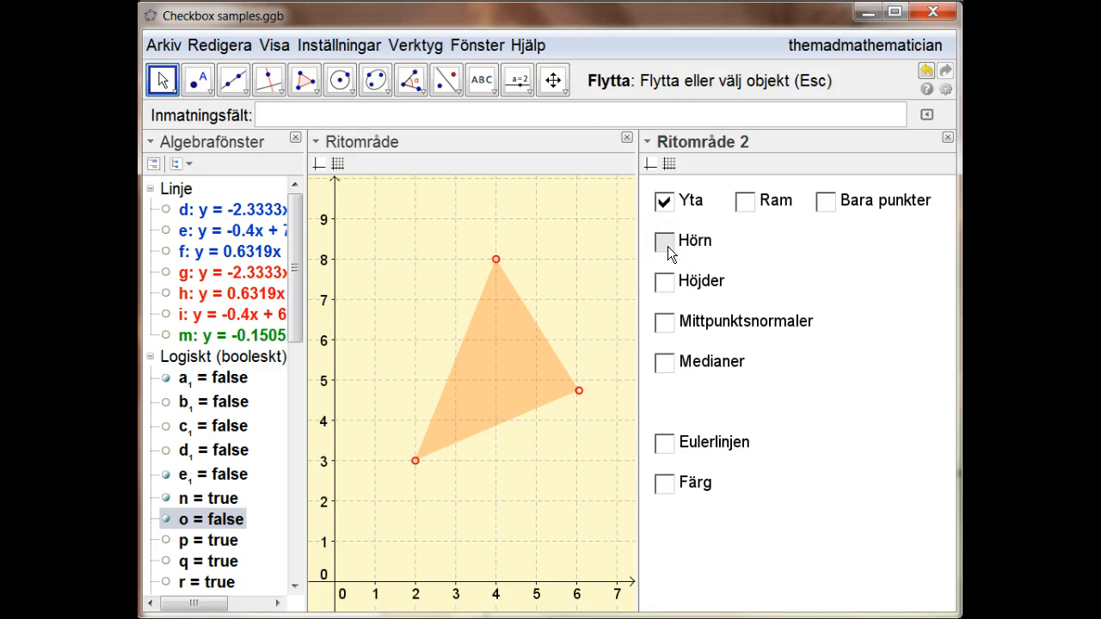
Switch the triangle display to Ram, enable the Skärning point of Höjder, and hide the altitudes again.
click(743, 203)
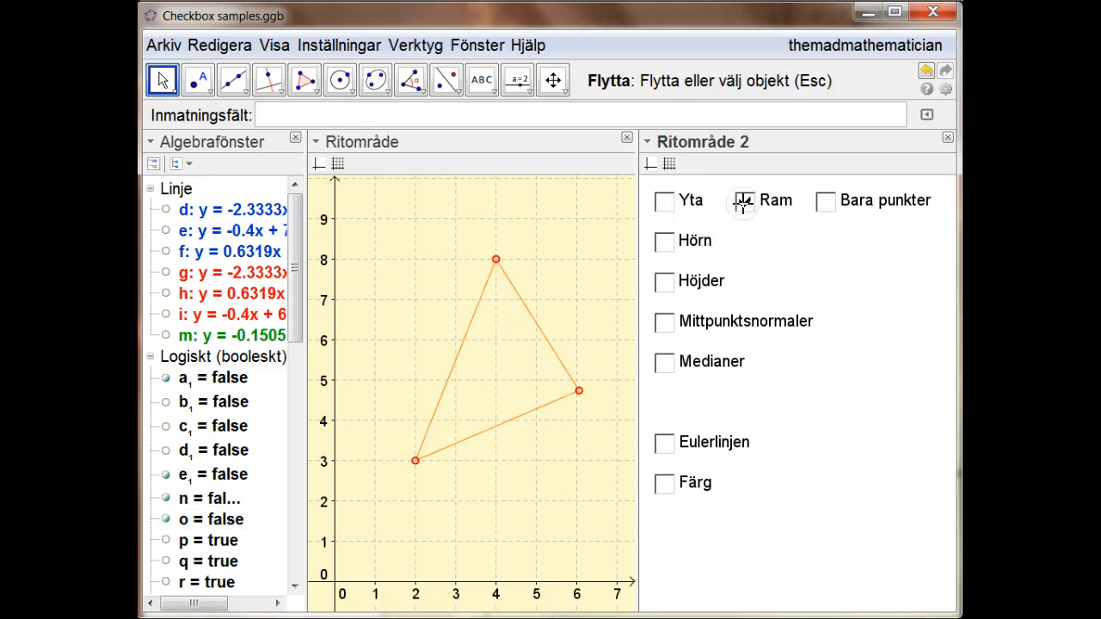
click(743, 202)
click(665, 282)
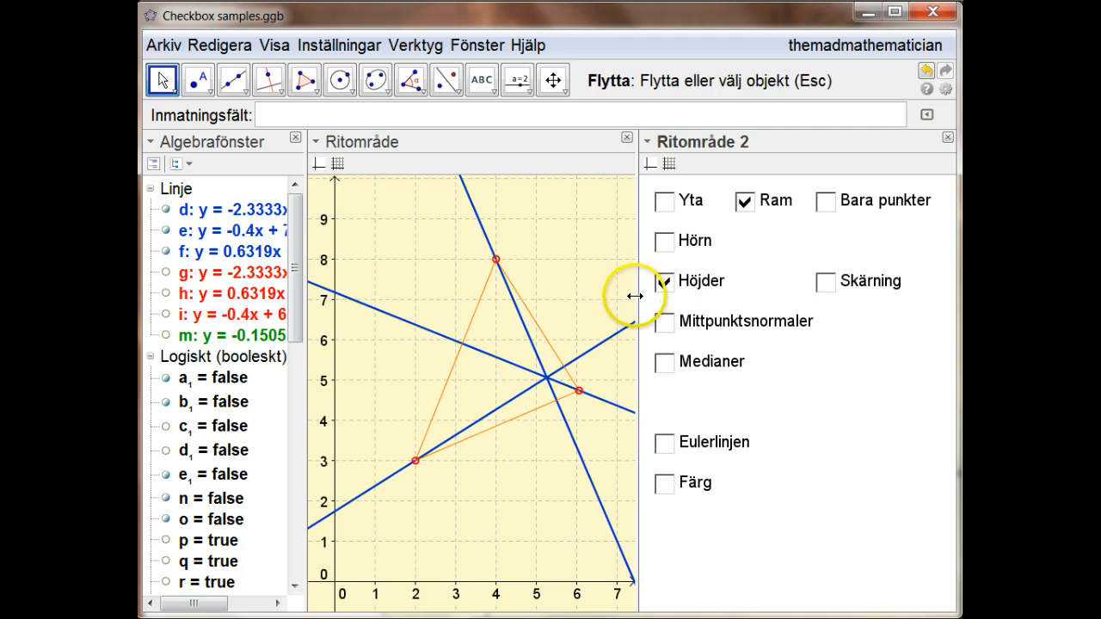
click(825, 283)
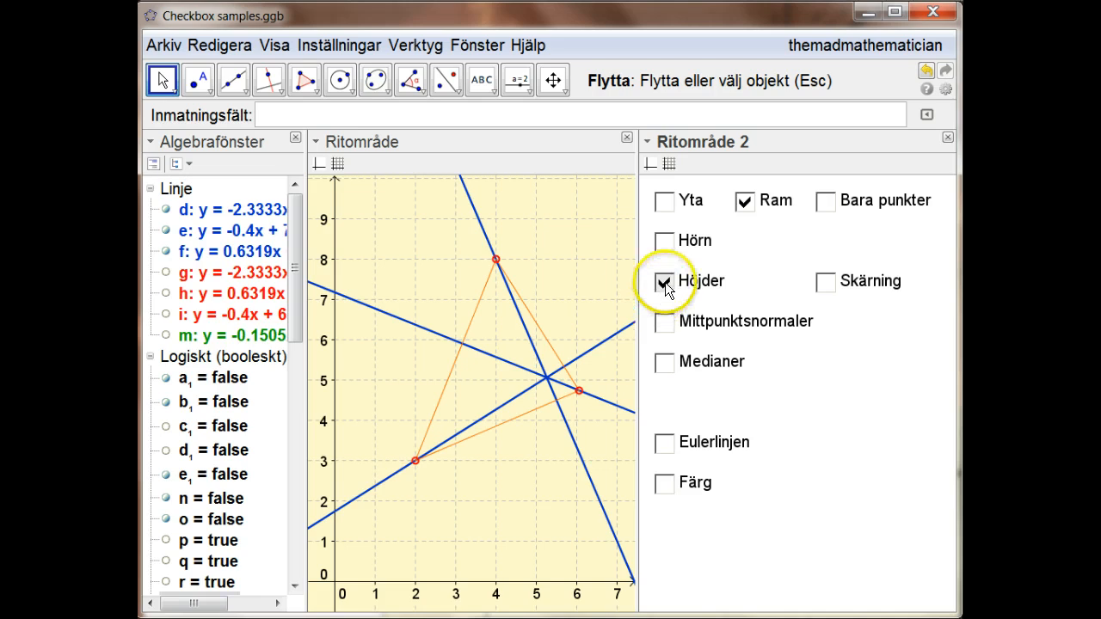
click(825, 284)
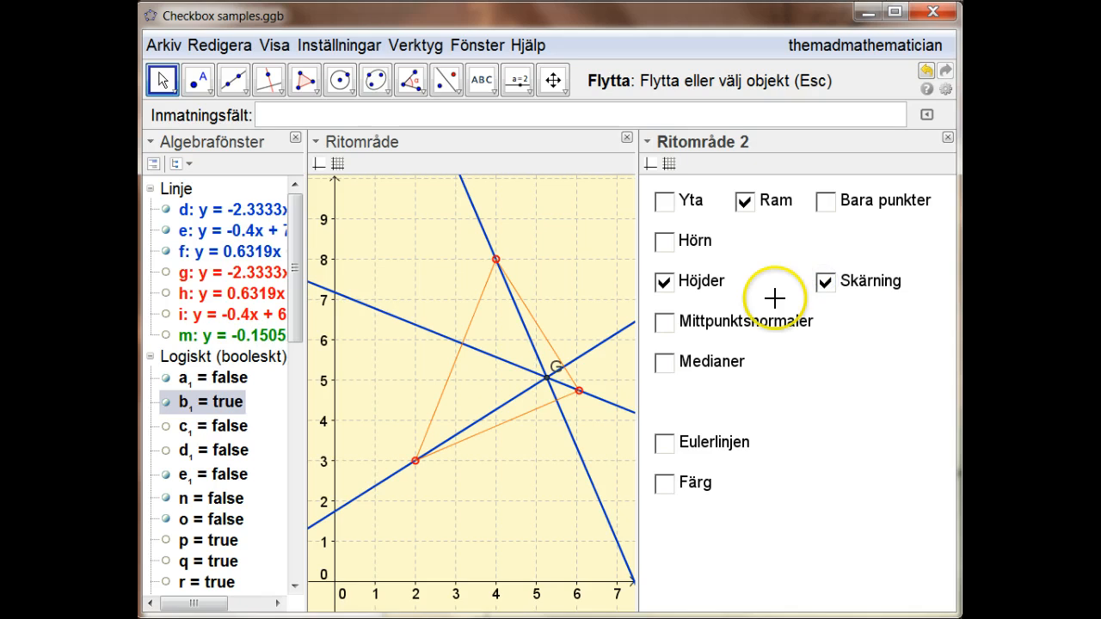
click(665, 282)
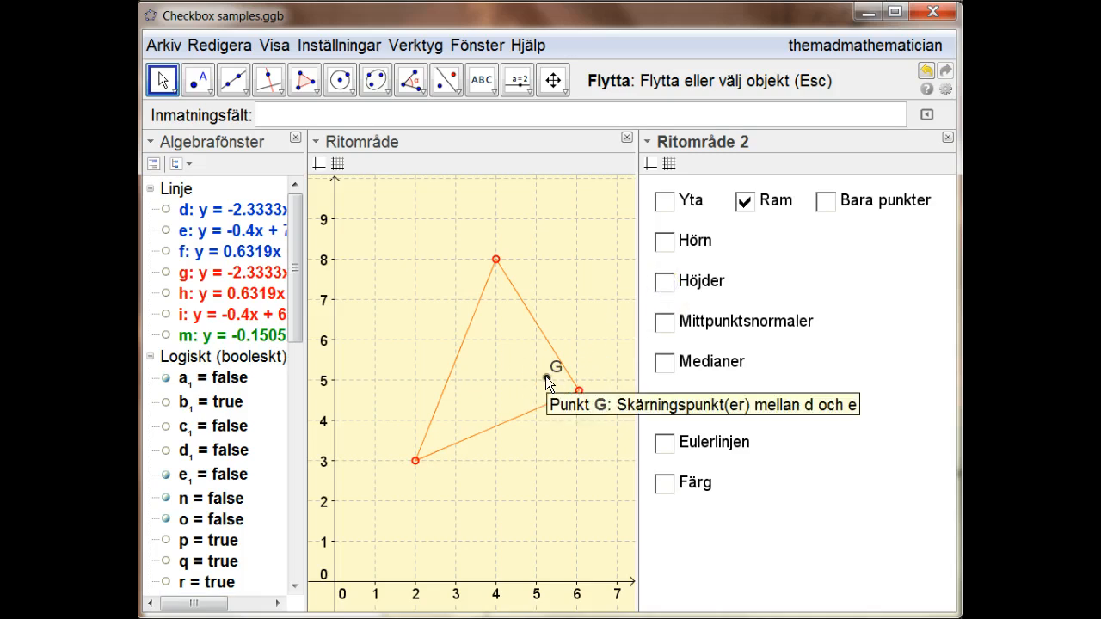
Show Mittpunktsnormaler, enable its Skärning point, and hide the perpendicular bisectors again.
click(662, 322)
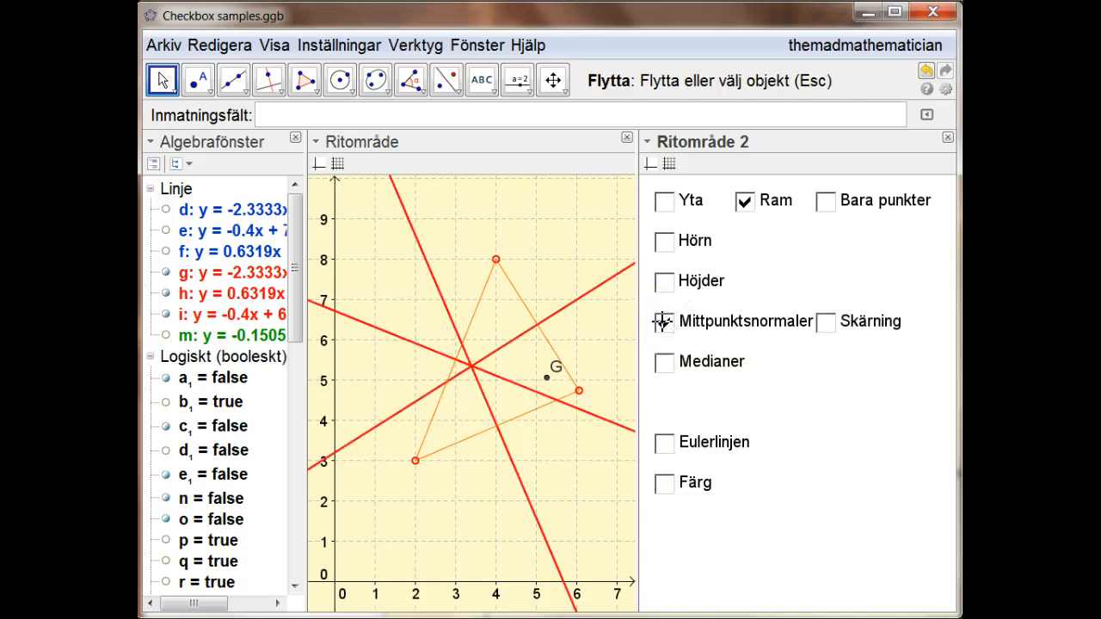
click(662, 324)
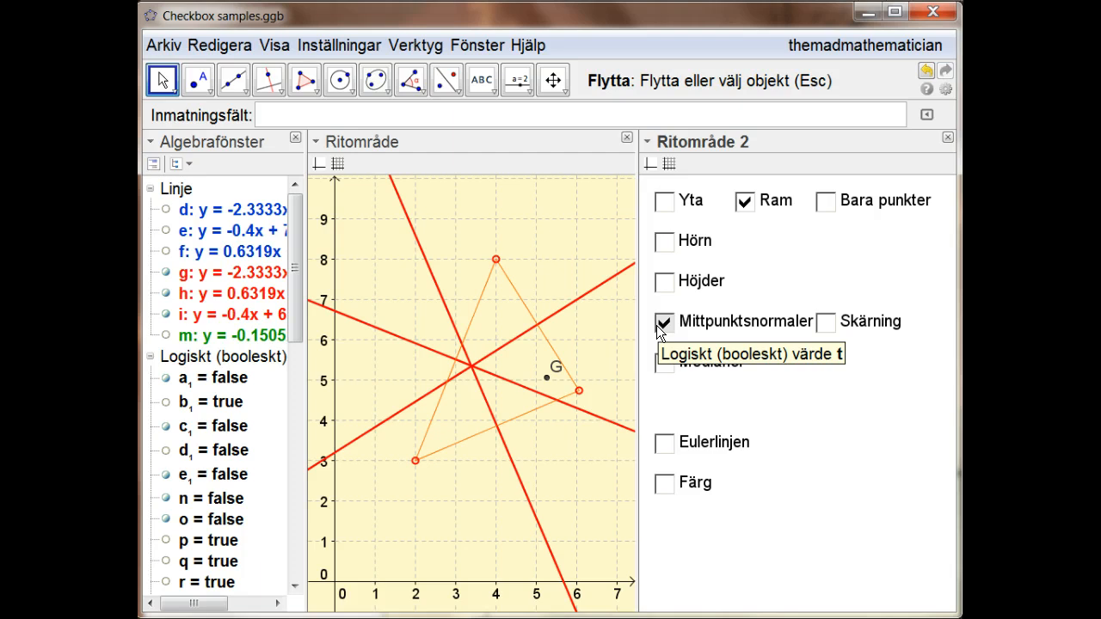
click(825, 323)
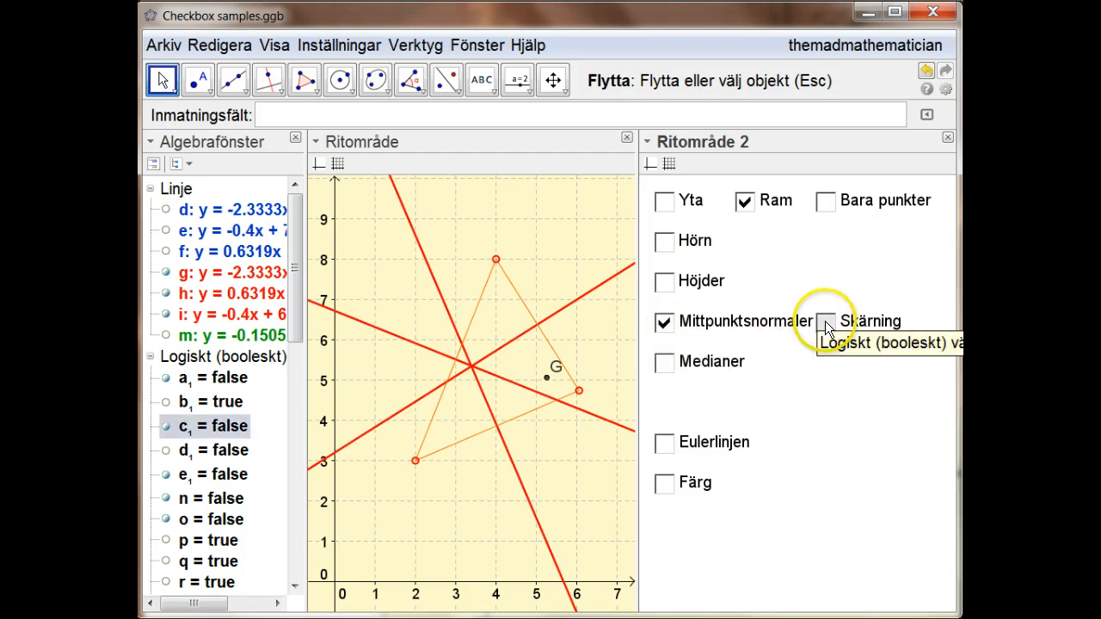
click(825, 323)
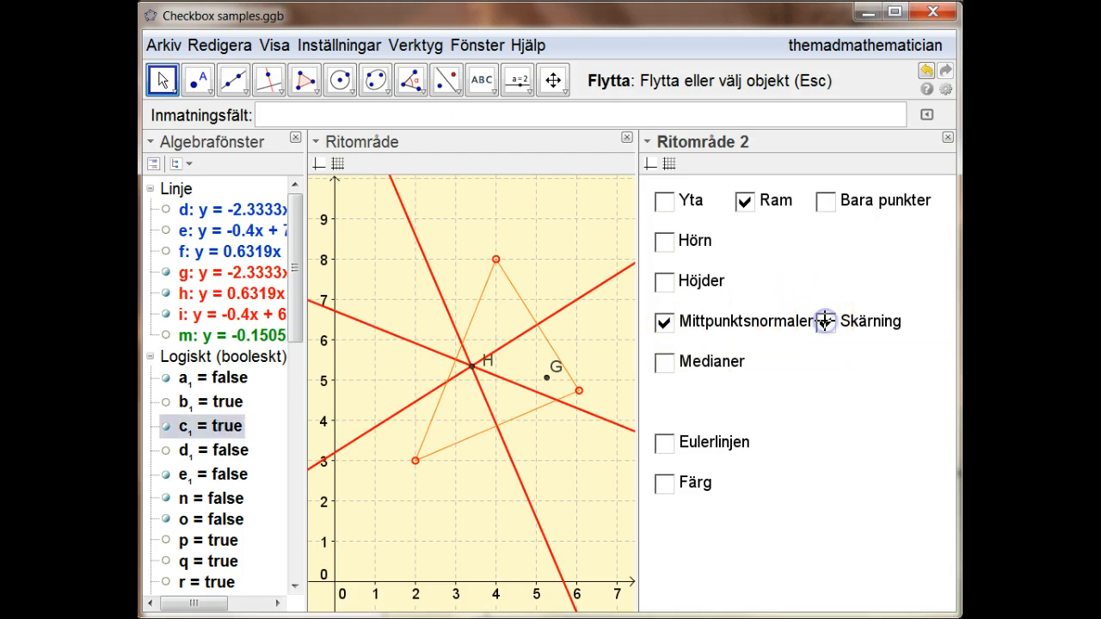
click(666, 331)
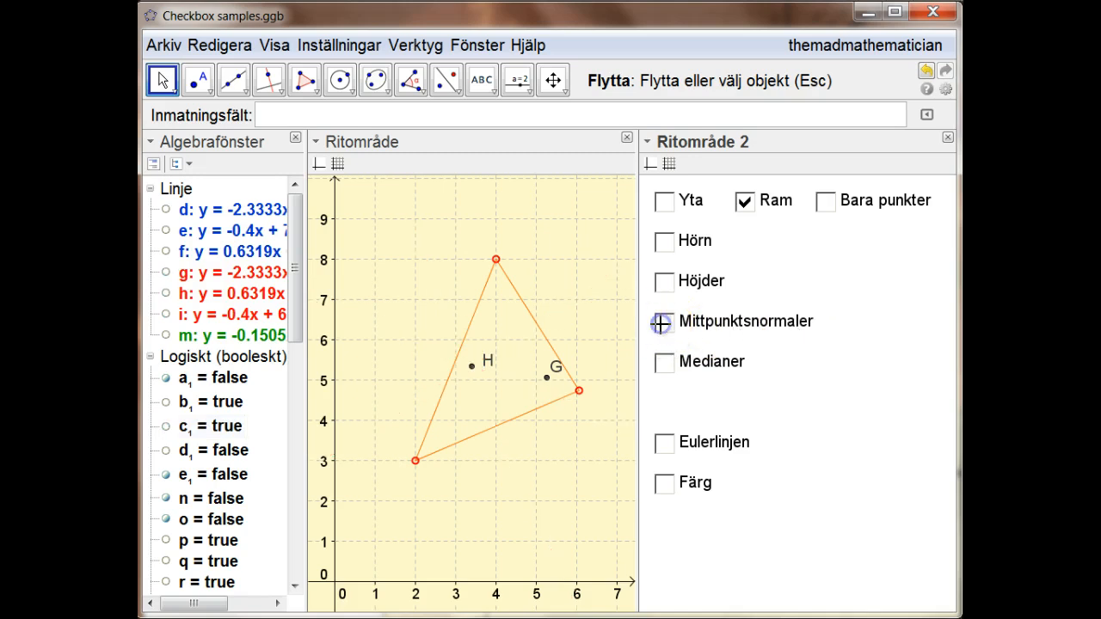
Show Medianer, enable its Skärning point, and hide the medians again.
click(666, 366)
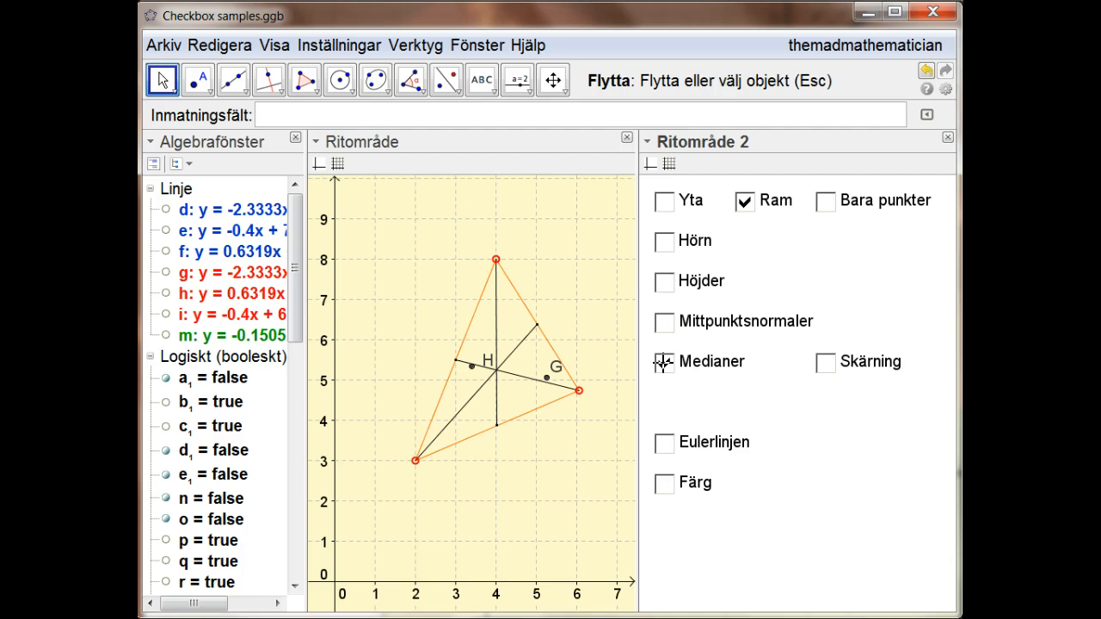
click(827, 365)
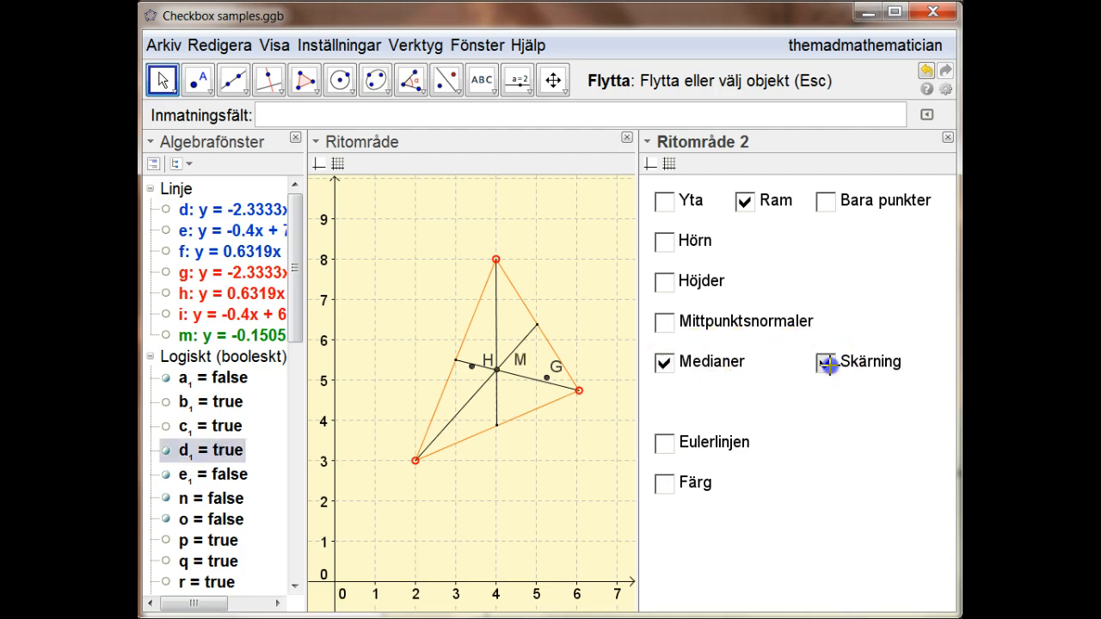
click(662, 365)
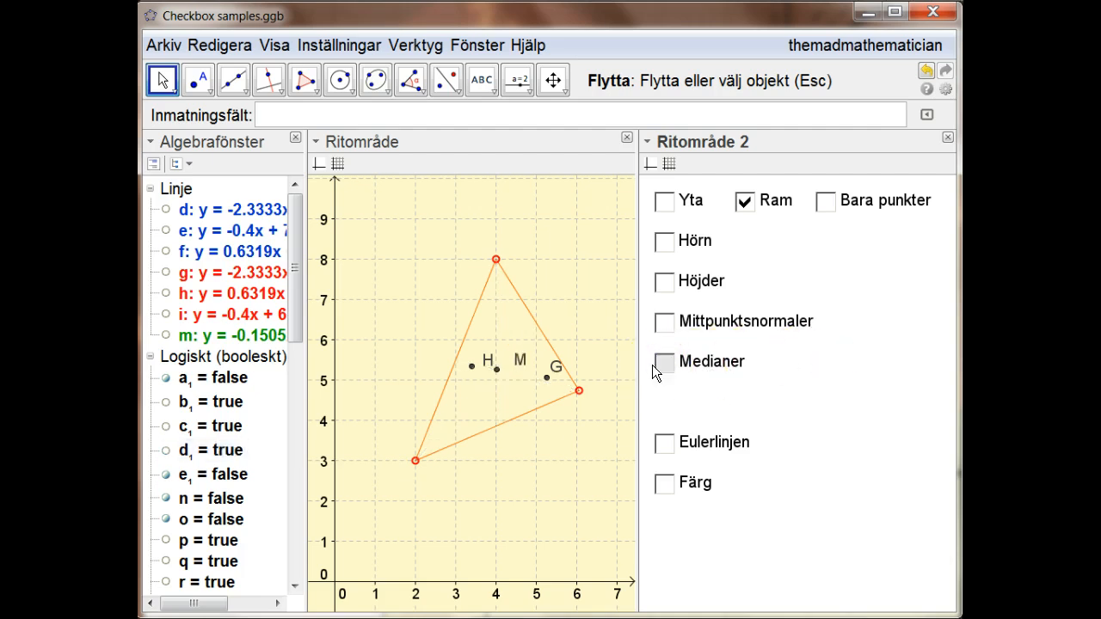
Show Eulerlinjen and, with Bara punkter on, move the triangle's lower-left corner to about (1.6, 3.7).
click(665, 443)
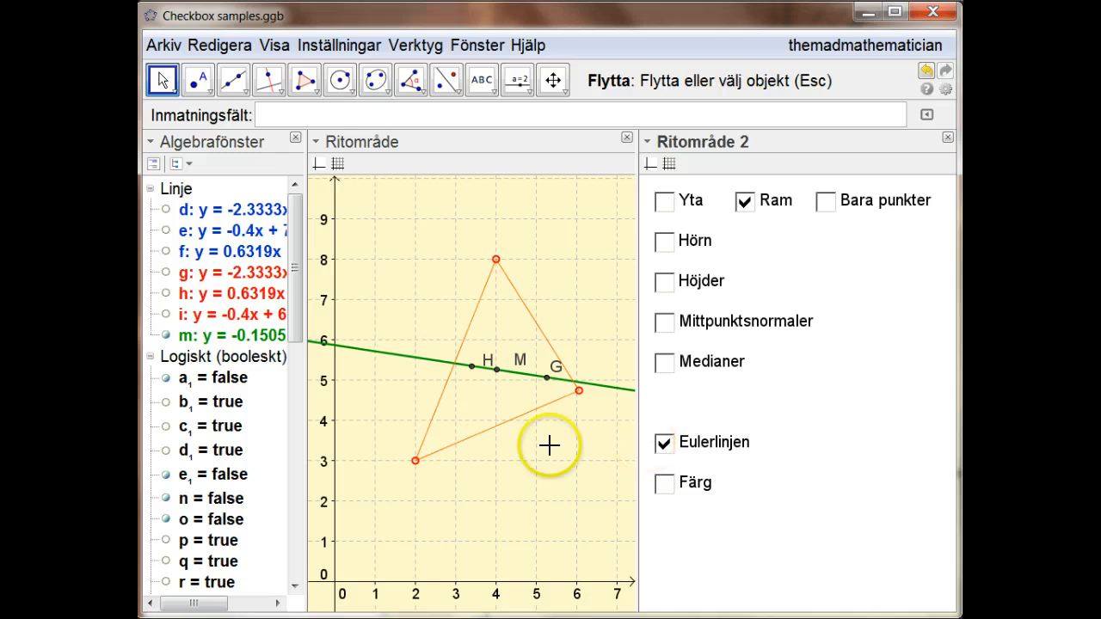
click(413, 461)
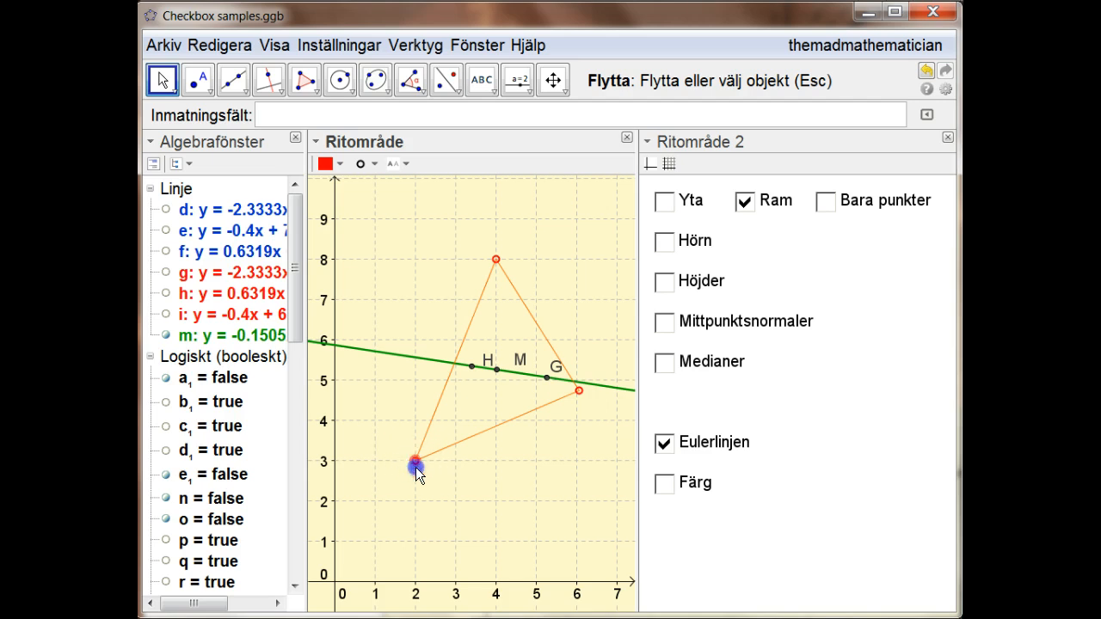
click(545, 449)
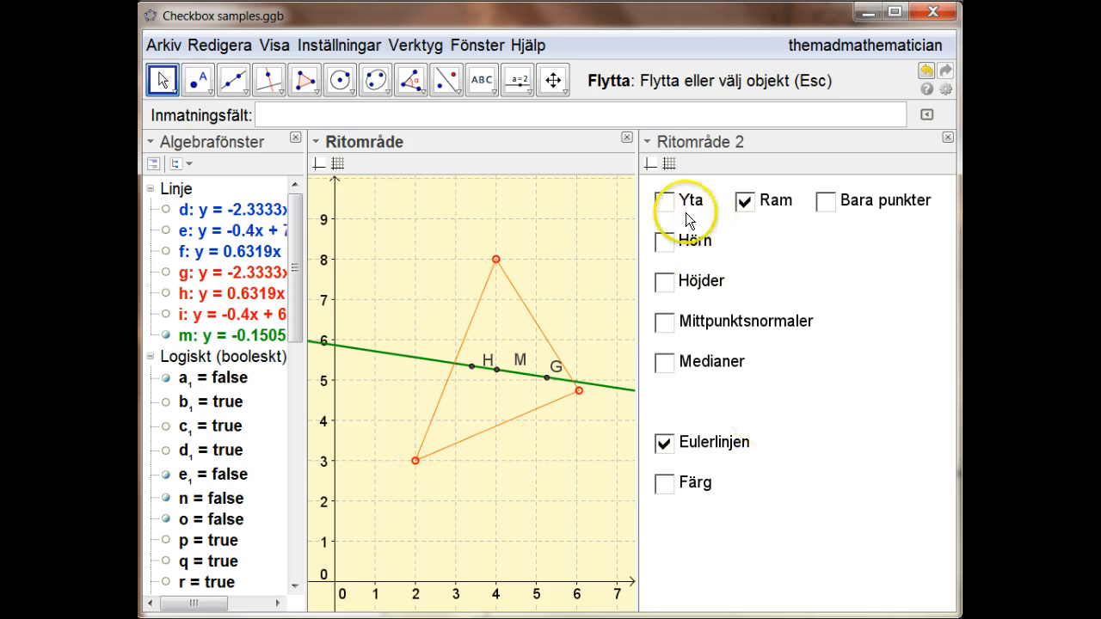
click(826, 201)
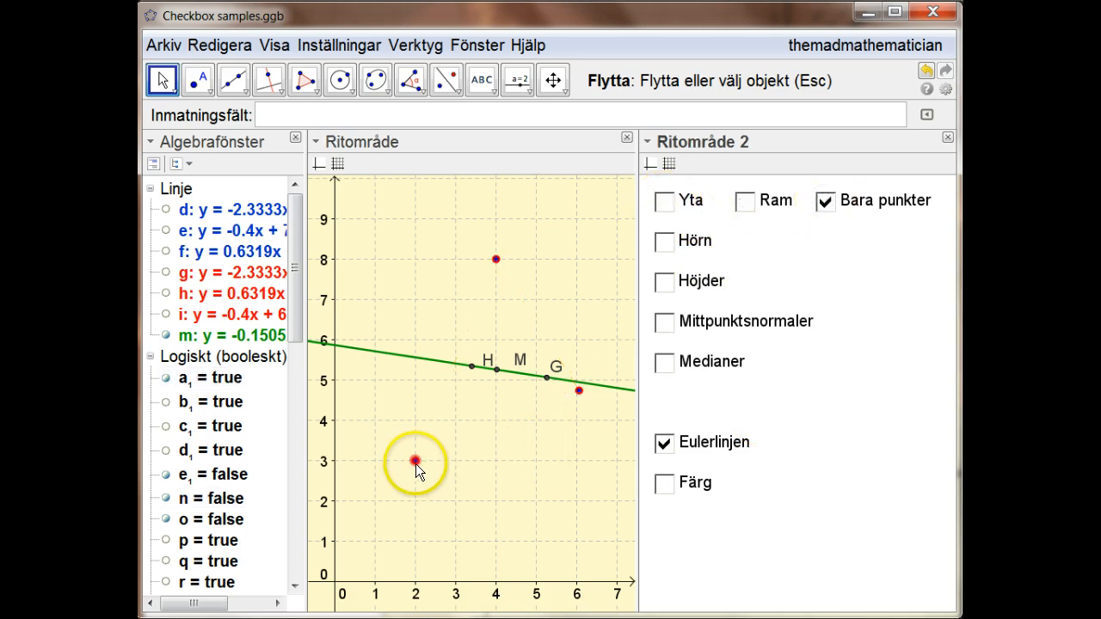
drag(415, 463, 397, 439)
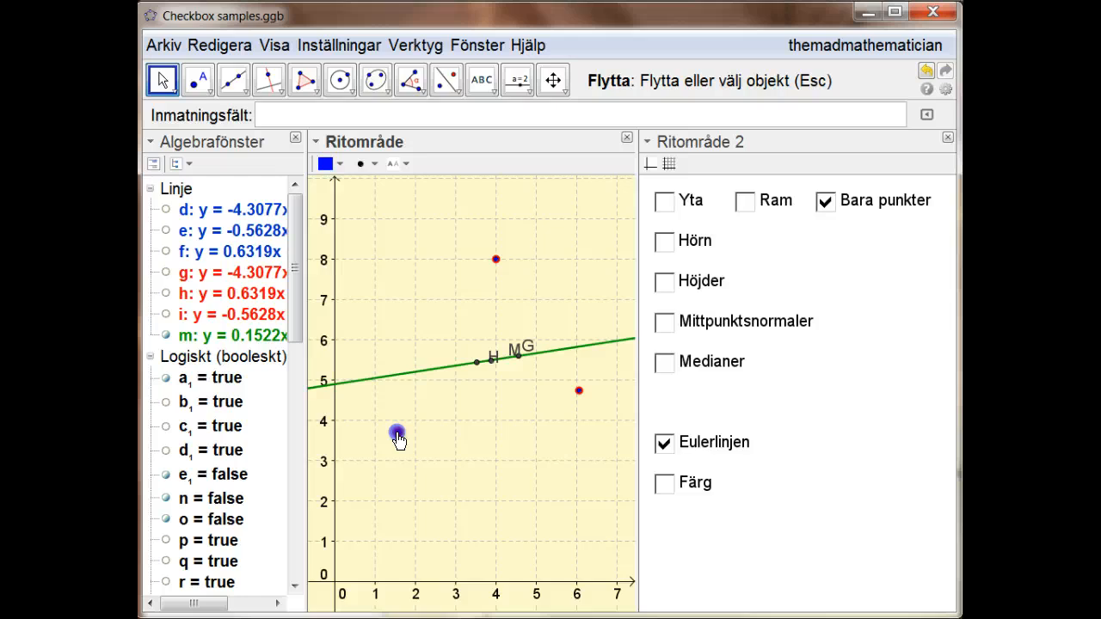
Switch the display to Yta, turn on Färg, and set the triangle's red component R to 0.
click(664, 200)
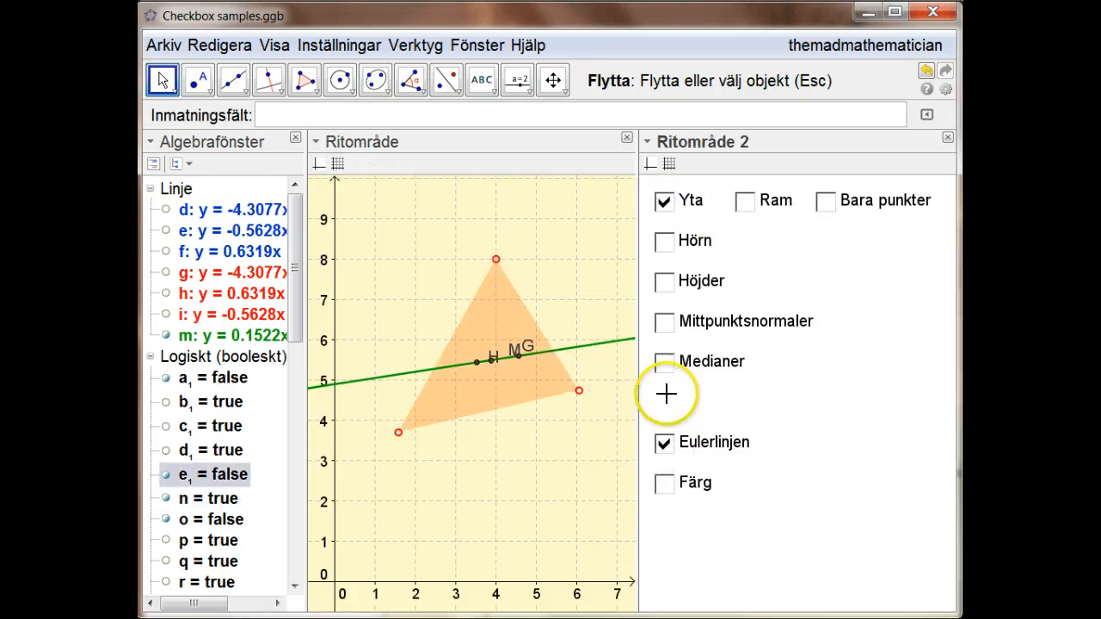
click(660, 486)
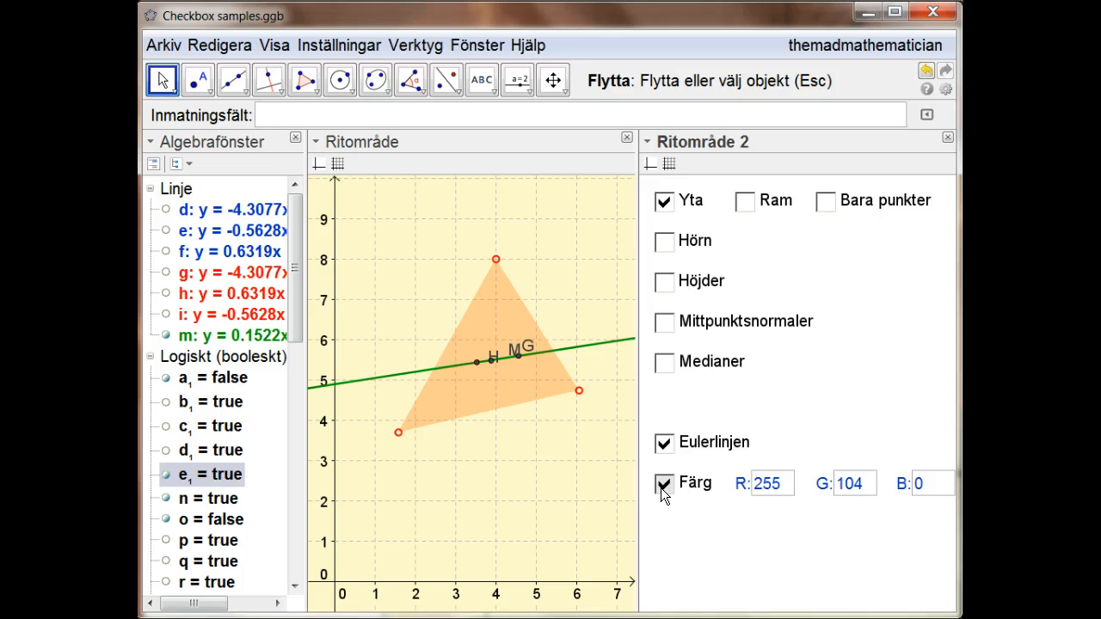
click(745, 497)
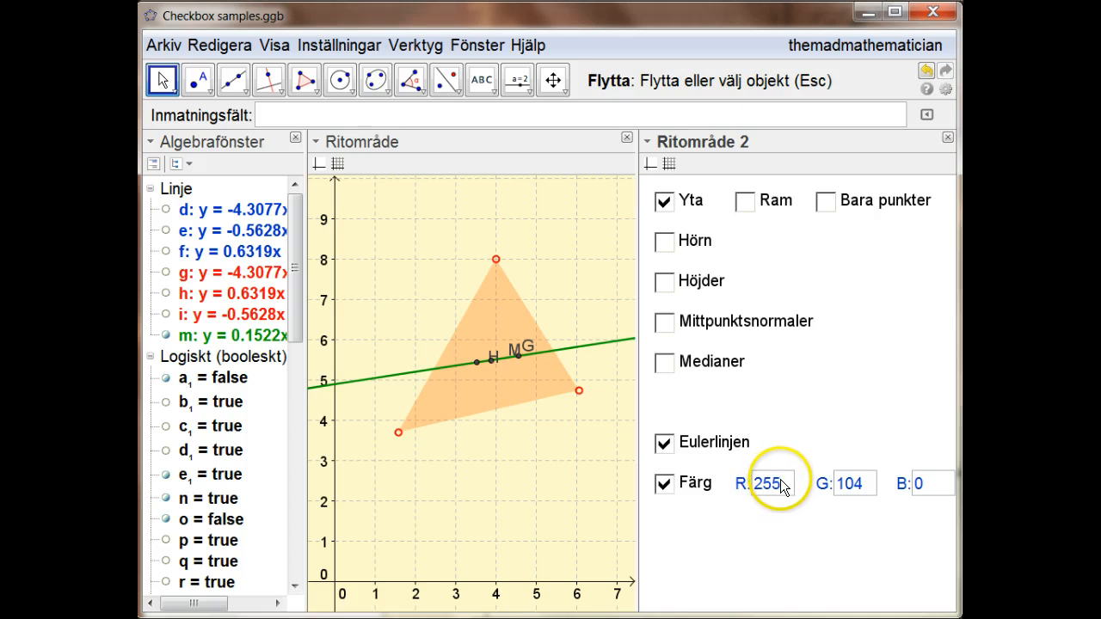
drag(780, 479, 734, 489)
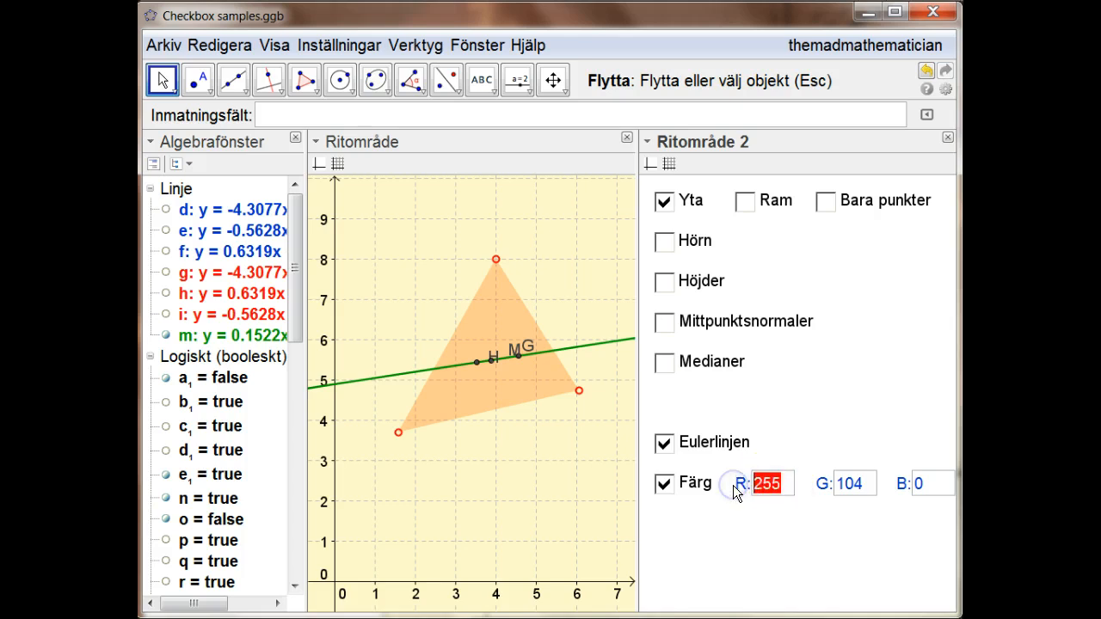
text(0)
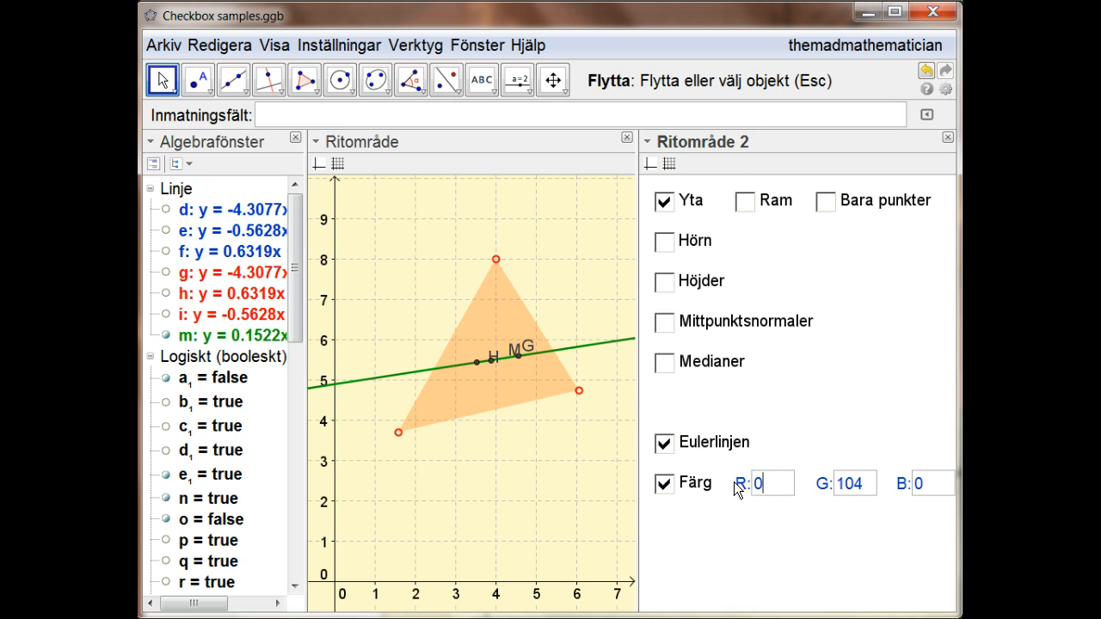
key(Return)
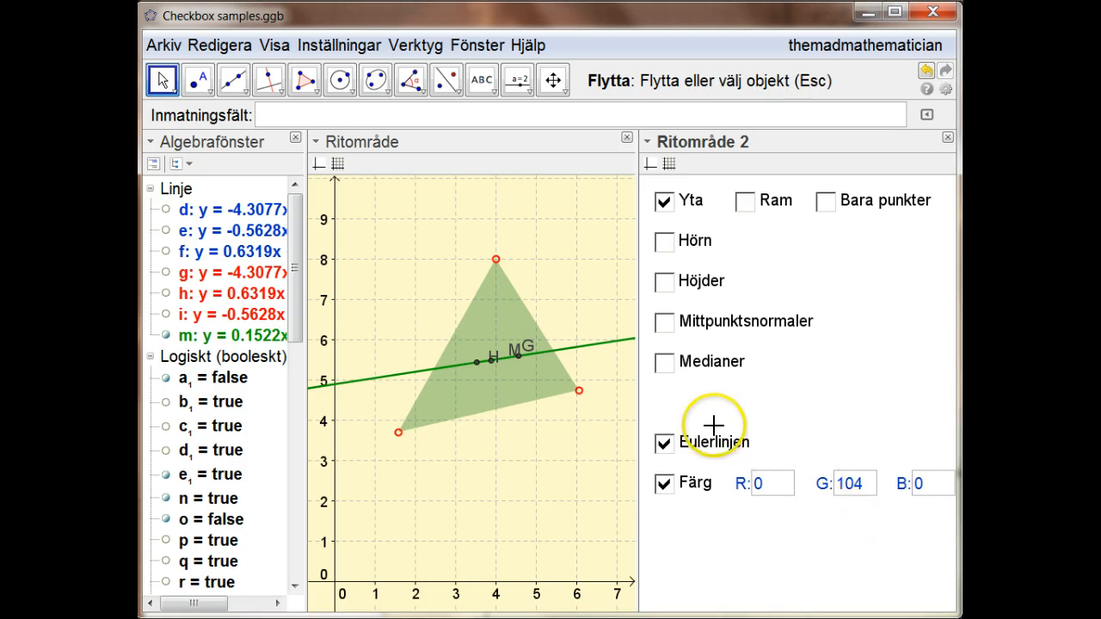
Turn on Medianer, Mittpunktsnormaler, Höjder and Hörn to show all nested check boxes together.
click(661, 363)
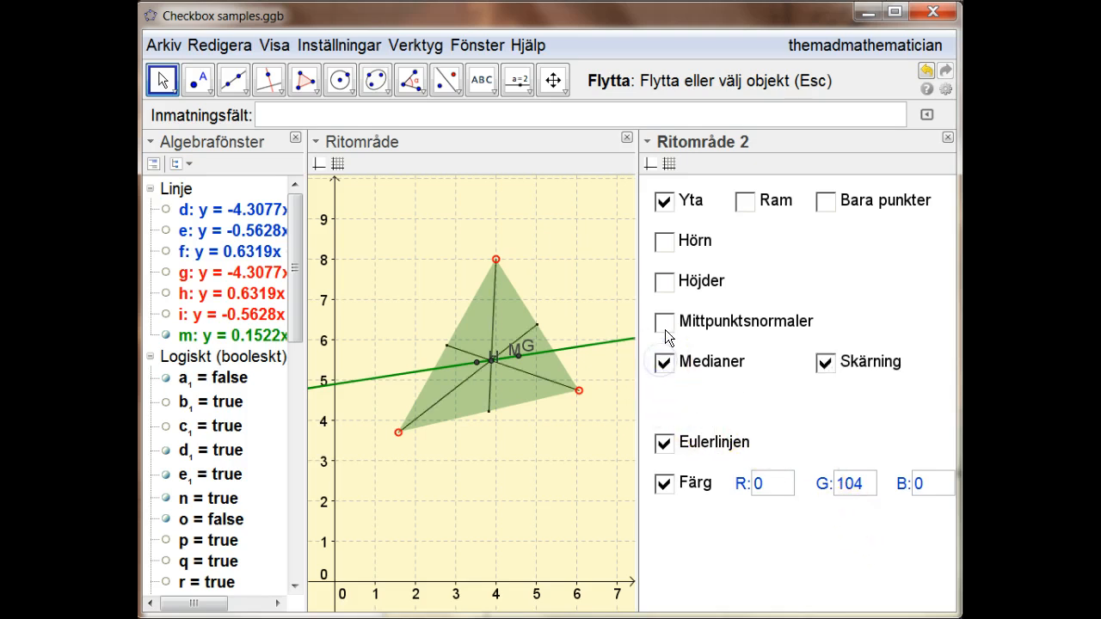
click(664, 328)
click(669, 288)
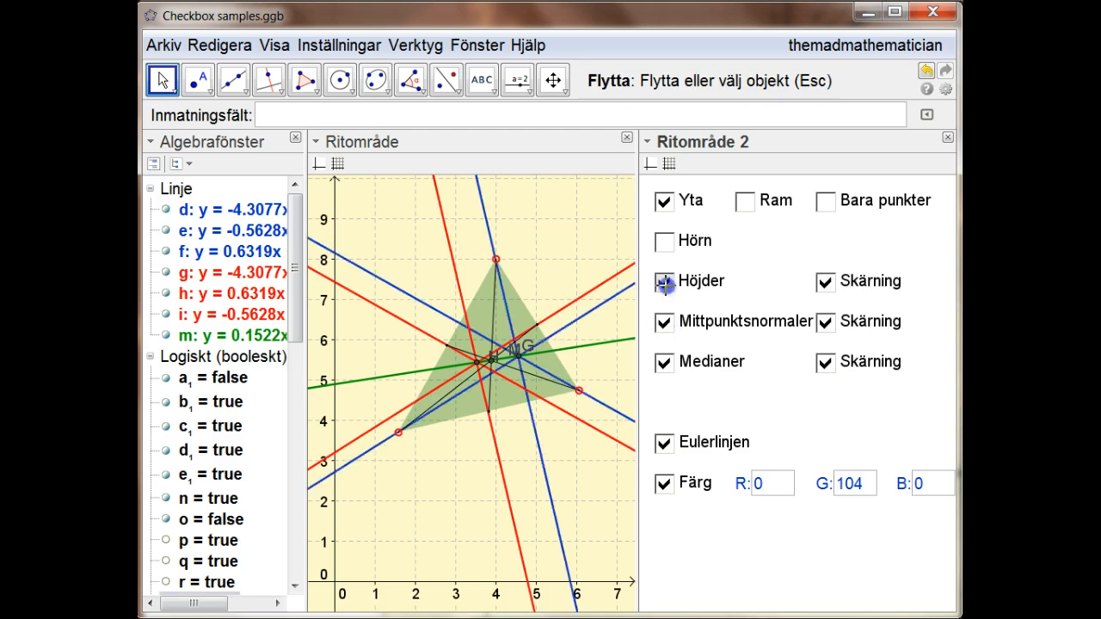
click(664, 244)
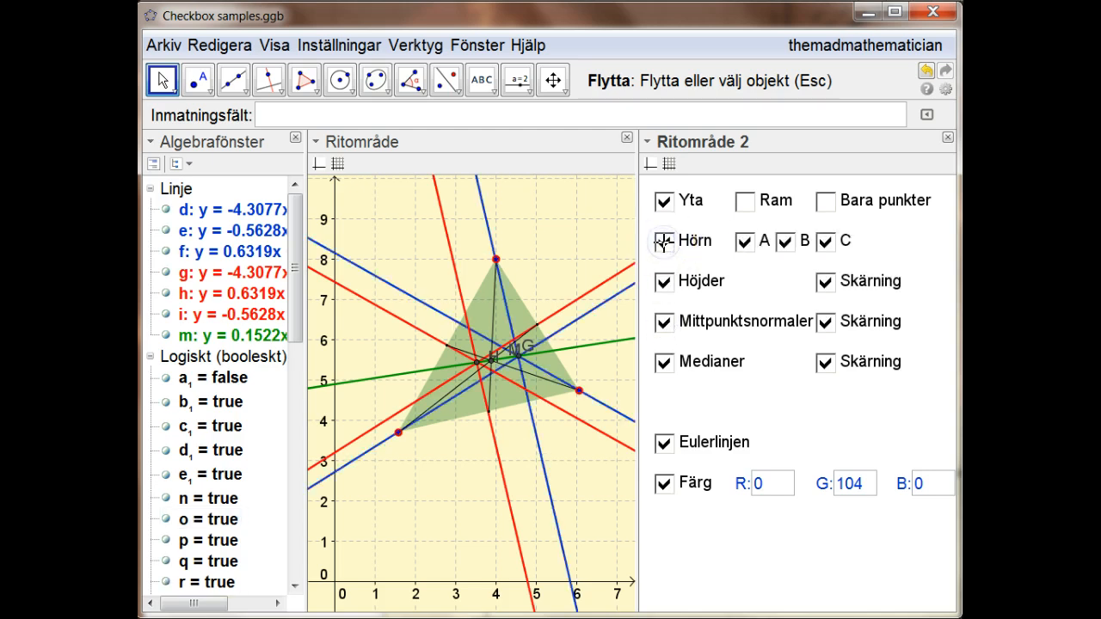
Turn off Hörn, Höjder, Mittpunktsnormaler and Medianer to hide their corner marks, lines and nested check boxes.
click(664, 244)
click(663, 320)
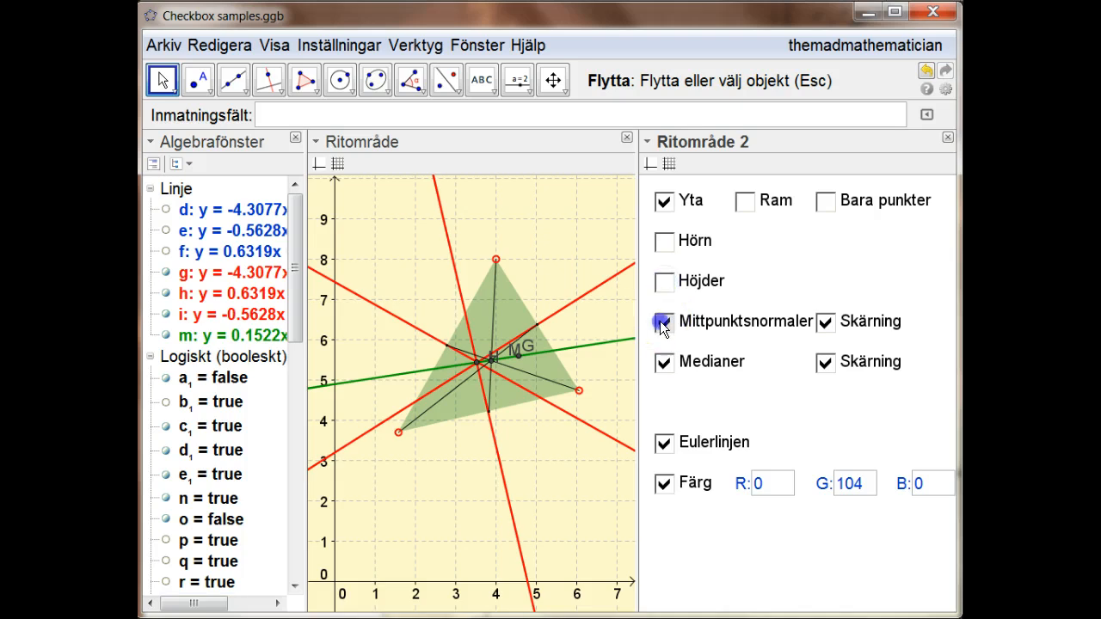
click(663, 364)
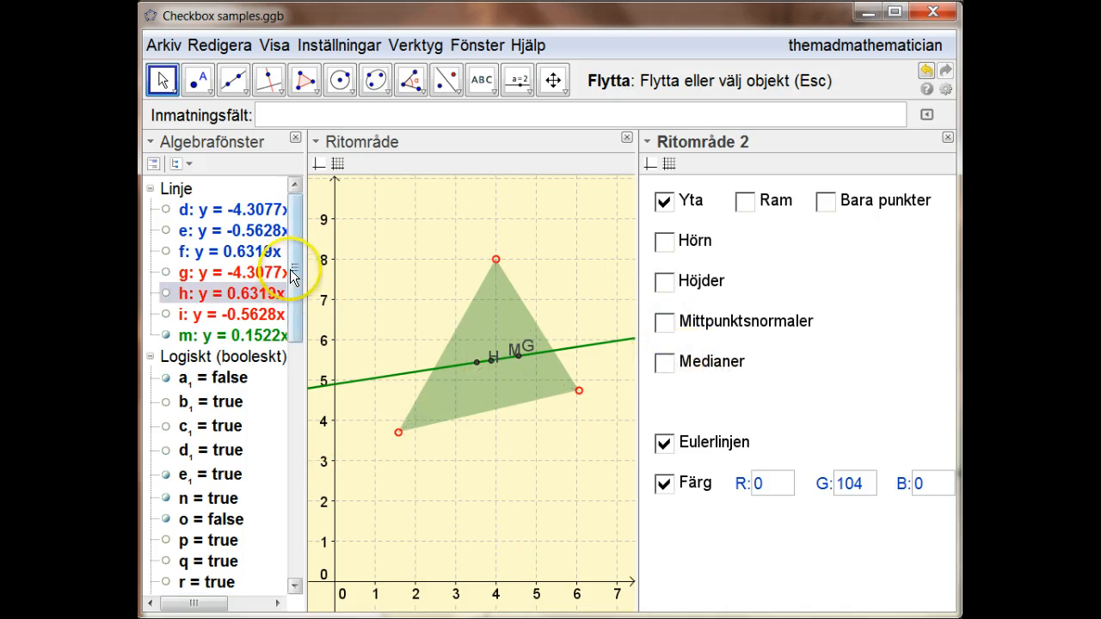
Bring the Boolean values into view, toggle Medianer while watching its value u, leave it on, and turn off its Skärning point.
drag(290, 270, 283, 330)
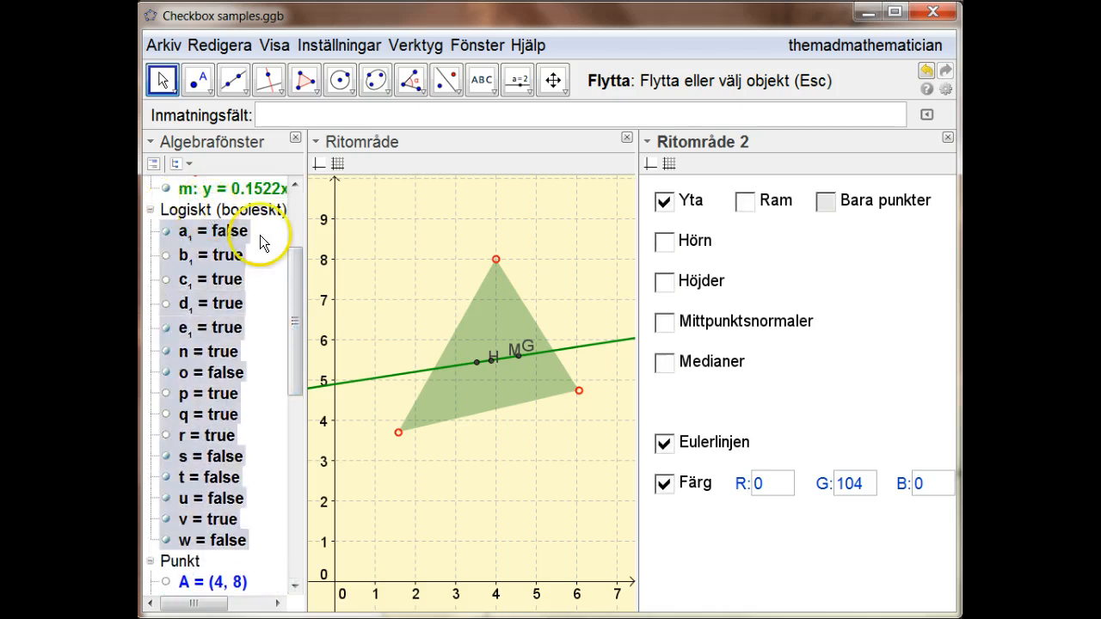
click(665, 364)
click(664, 363)
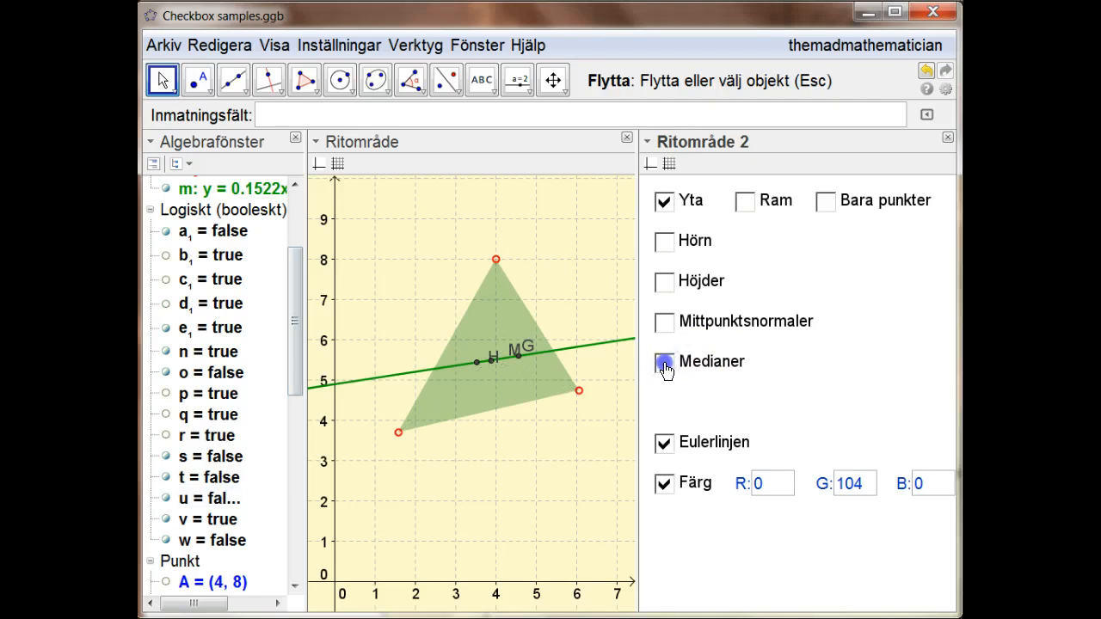
click(664, 362)
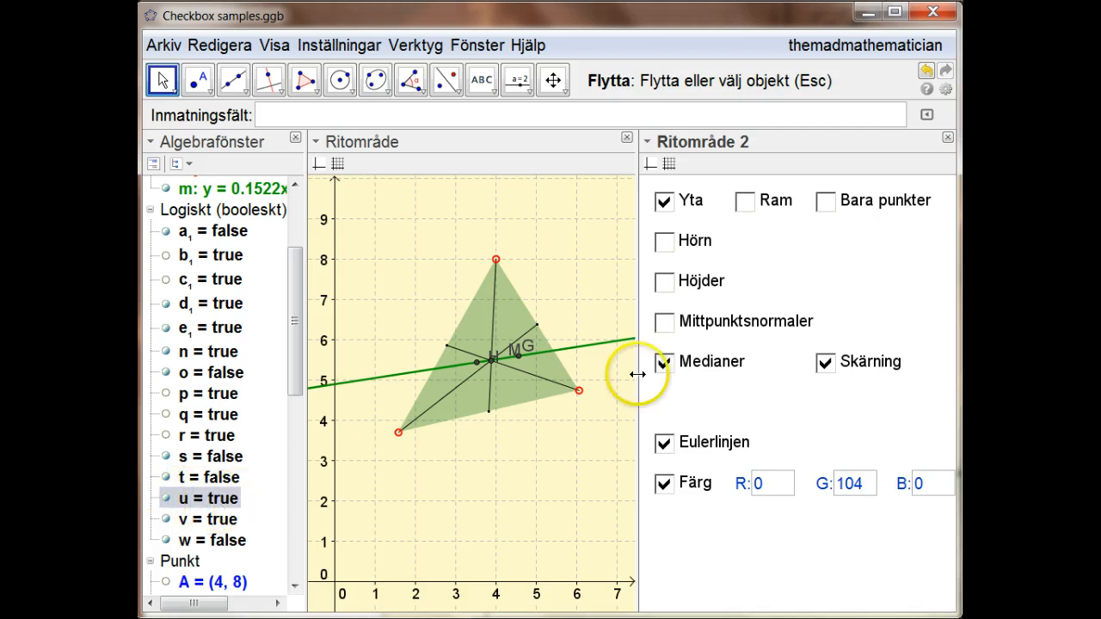
right_click(684, 364)
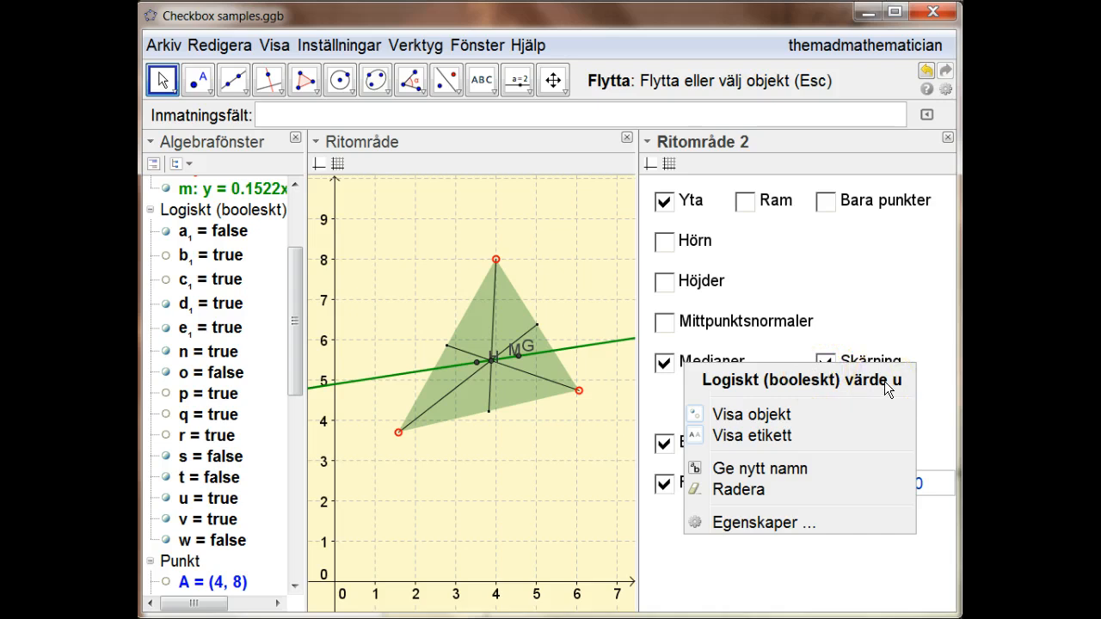
click(695, 361)
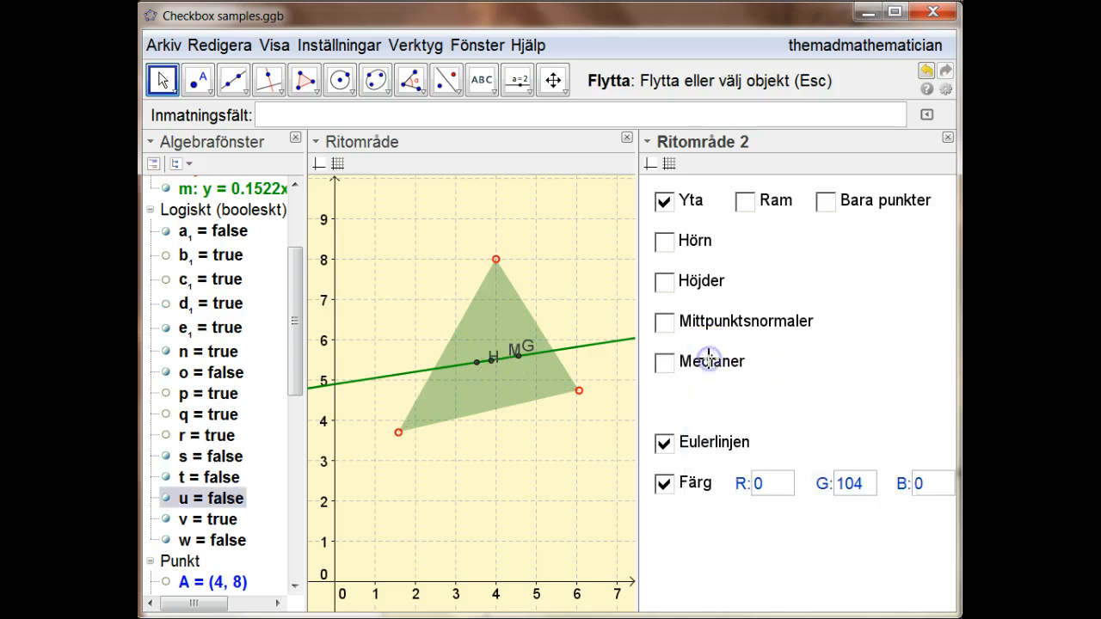
click(658, 366)
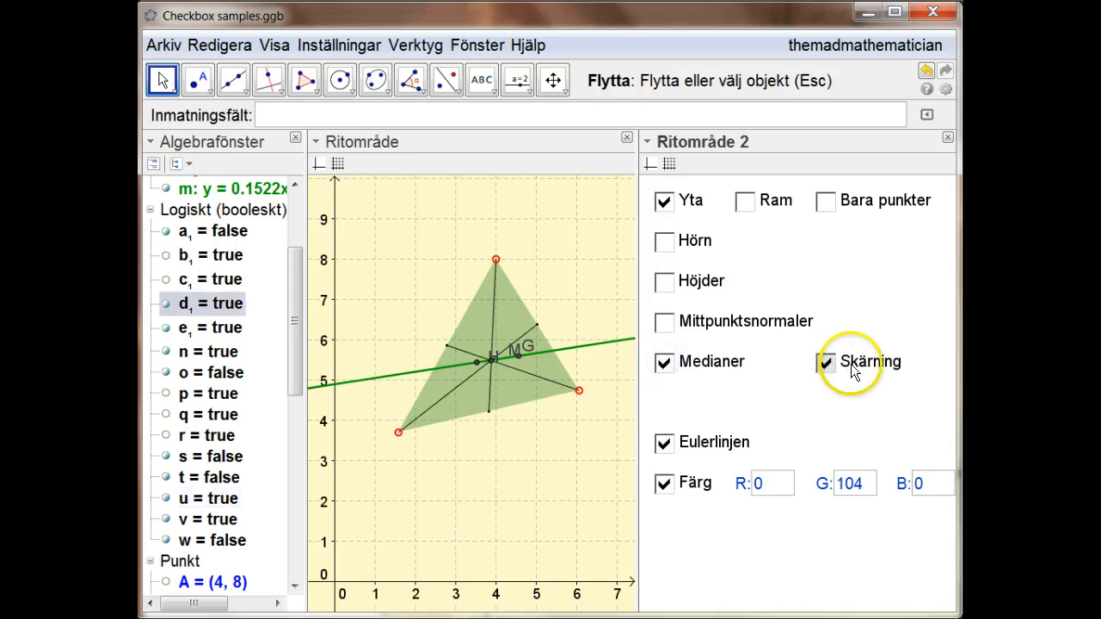
click(824, 363)
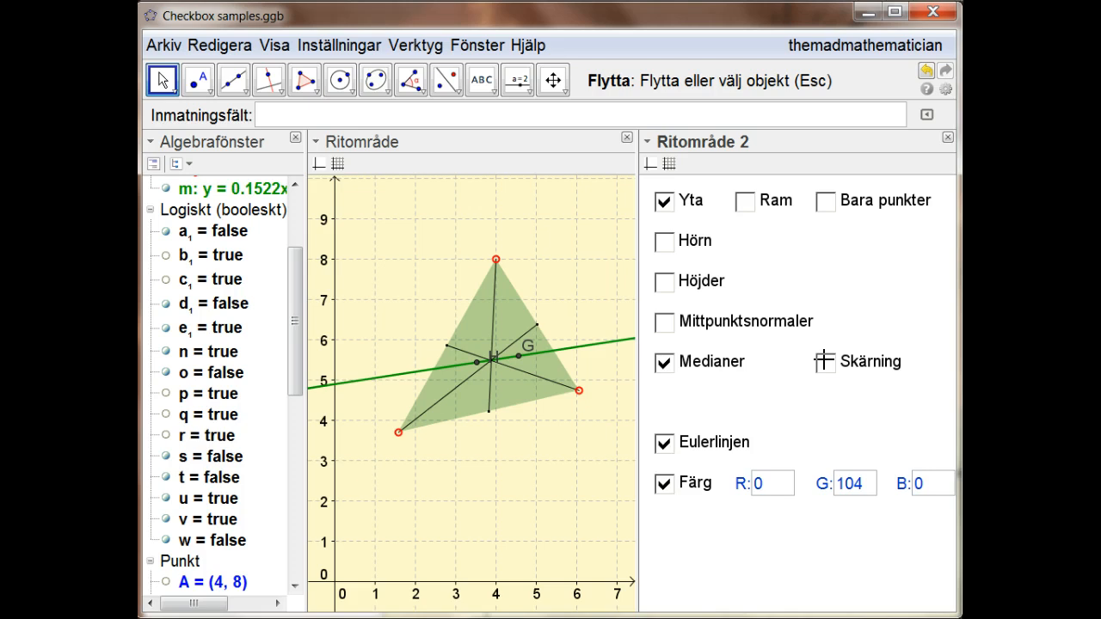
Examine the display condition in the advanced properties of the Skärning check box beside Medianer, and close the settings.
right_click(857, 363)
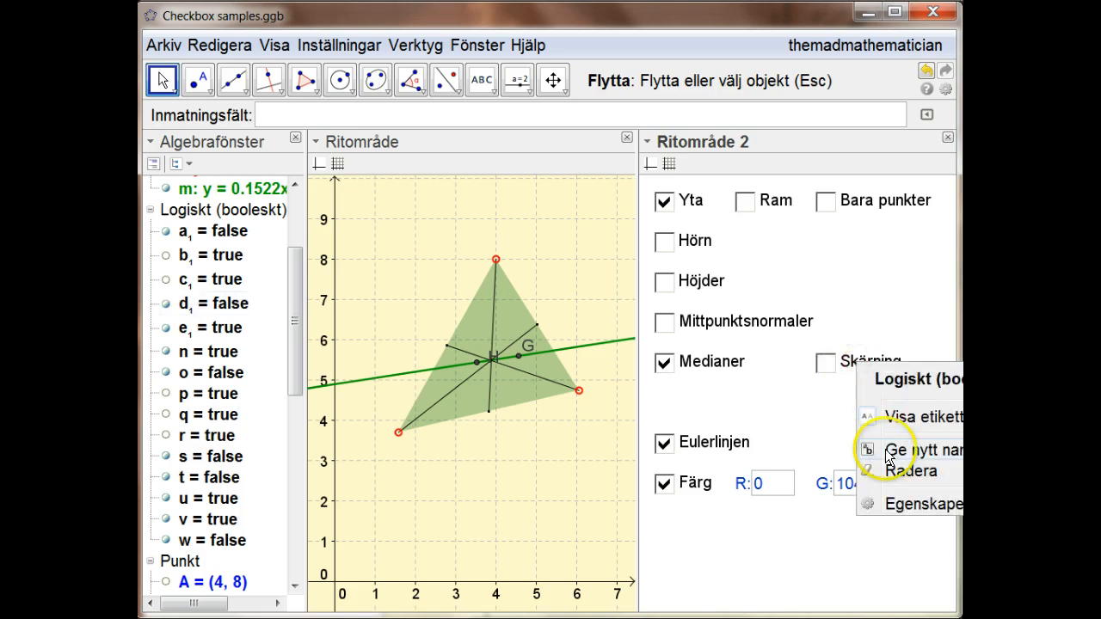
click(899, 503)
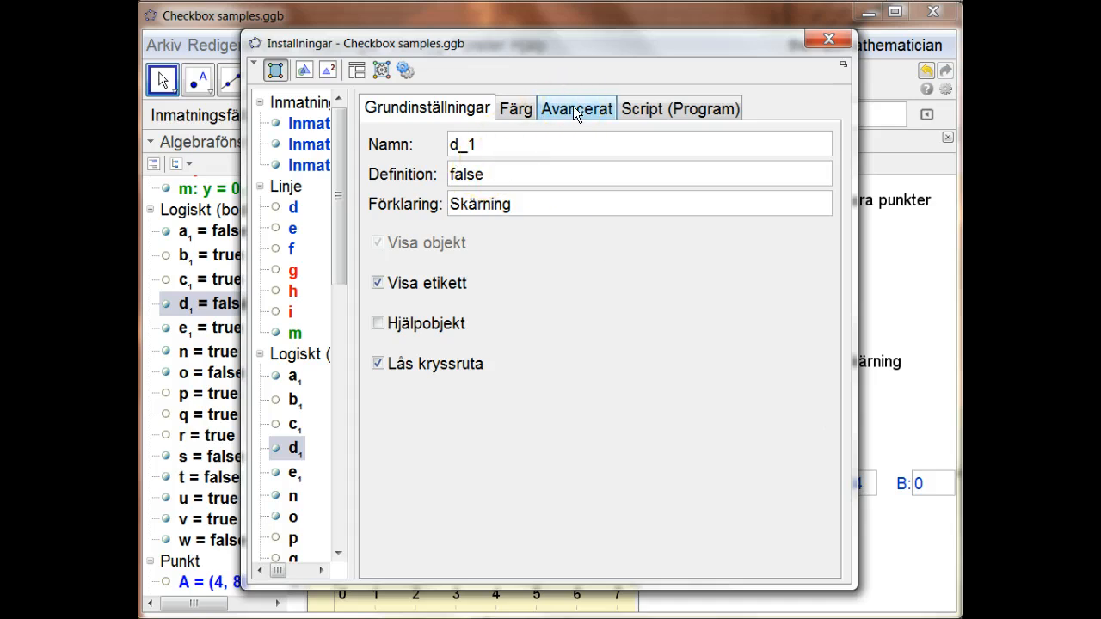
click(573, 107)
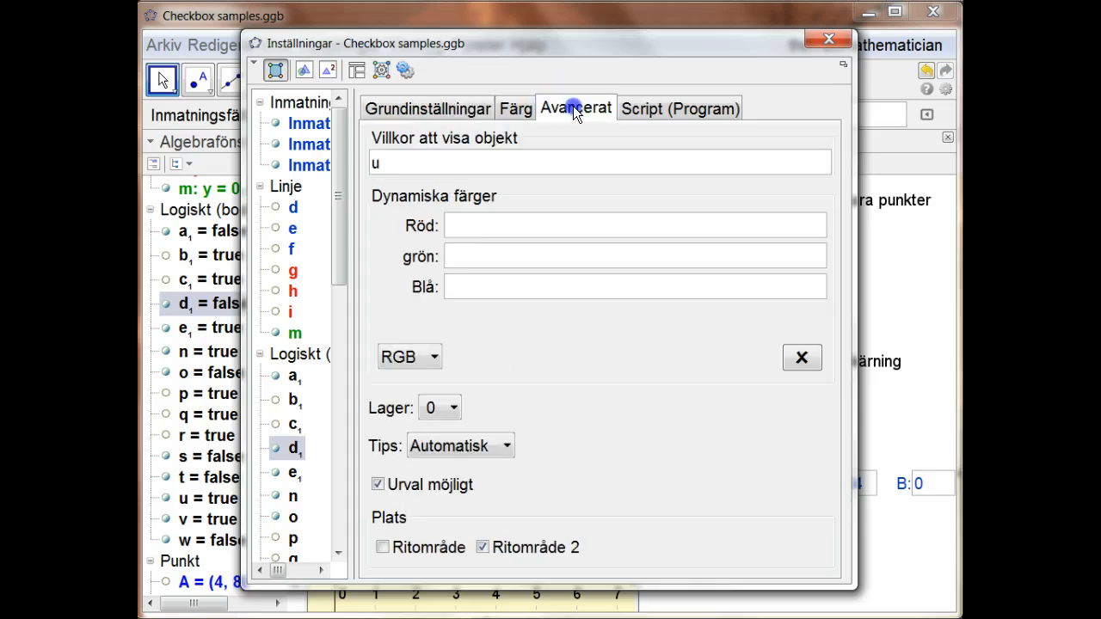
click(381, 163)
click(381, 161)
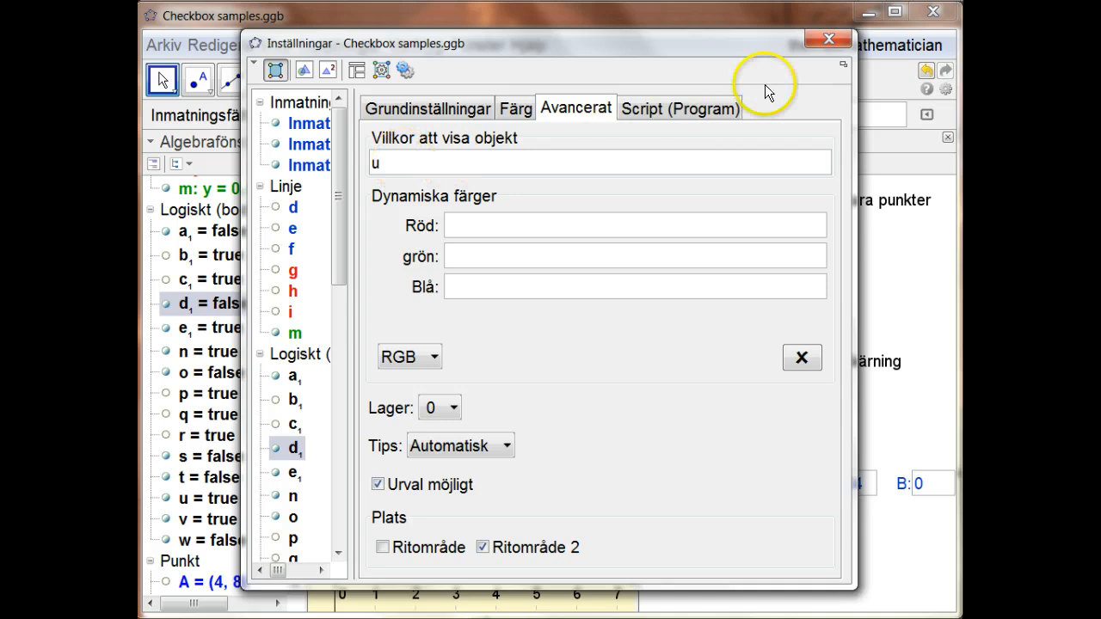
click(828, 45)
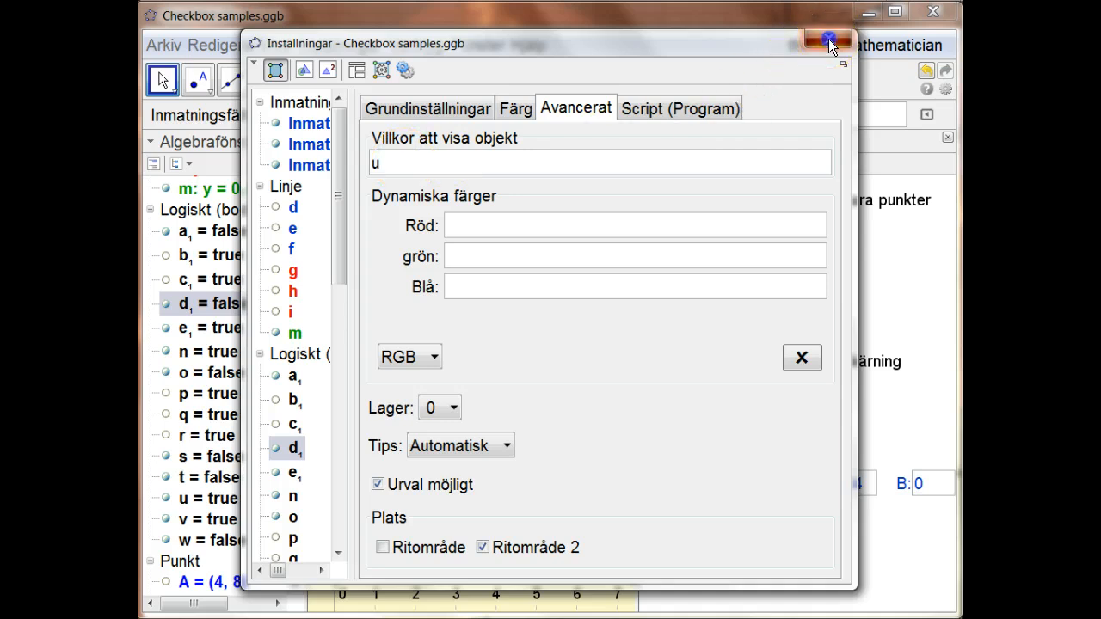
Turn off Medianer and leave Hörn turned off.
click(666, 365)
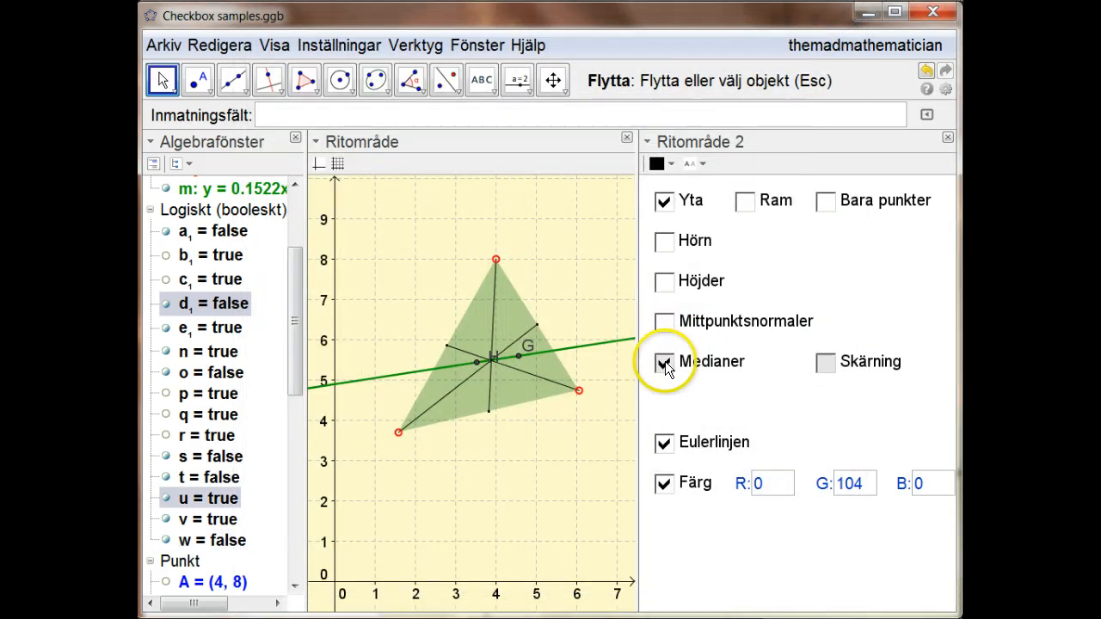
click(665, 362)
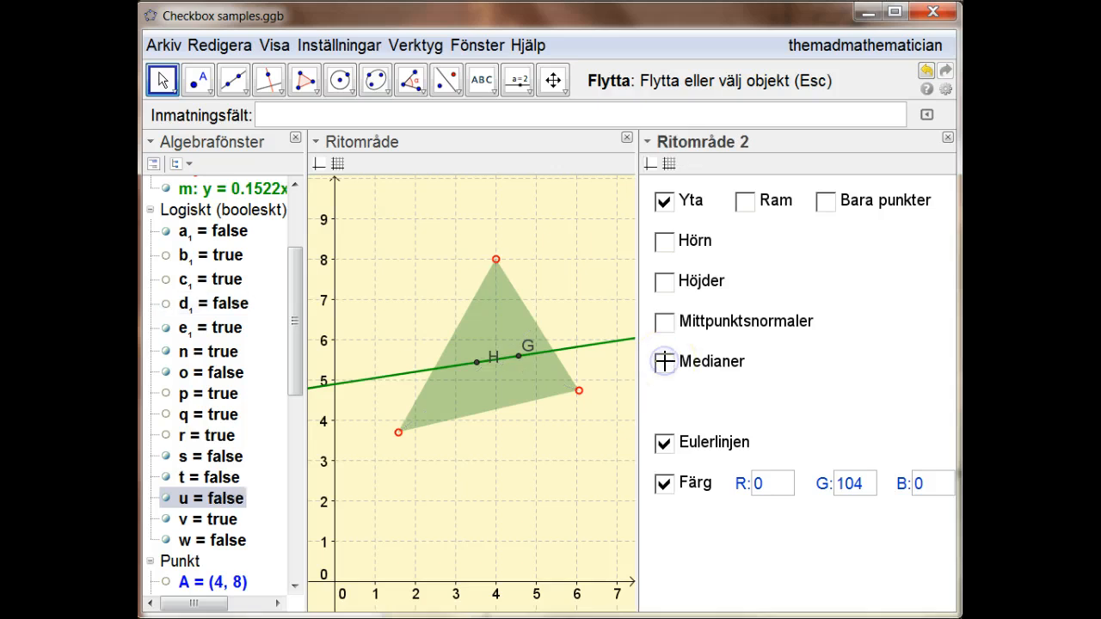
click(664, 240)
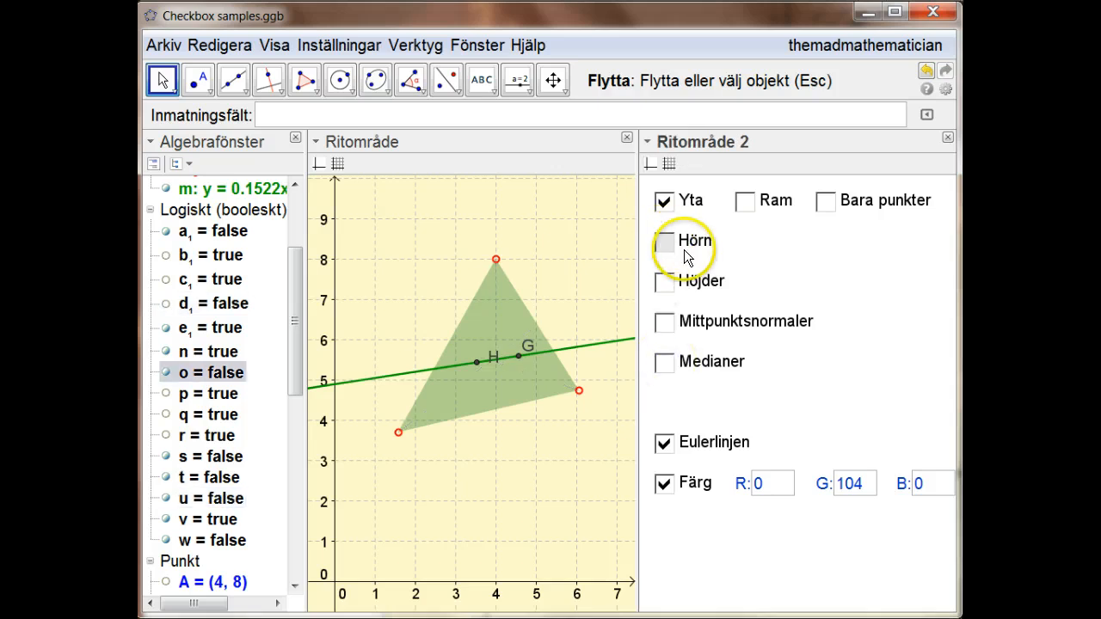
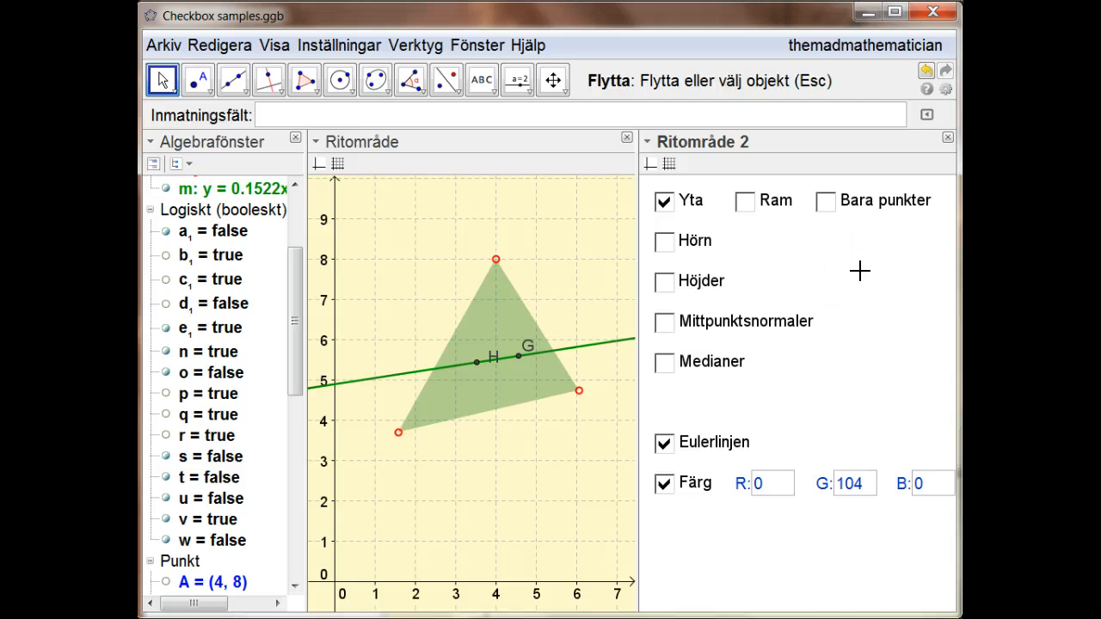
Switch the triangle display through the exclusive check boxes Ram and Bara punkter, and return to Yta.
click(748, 204)
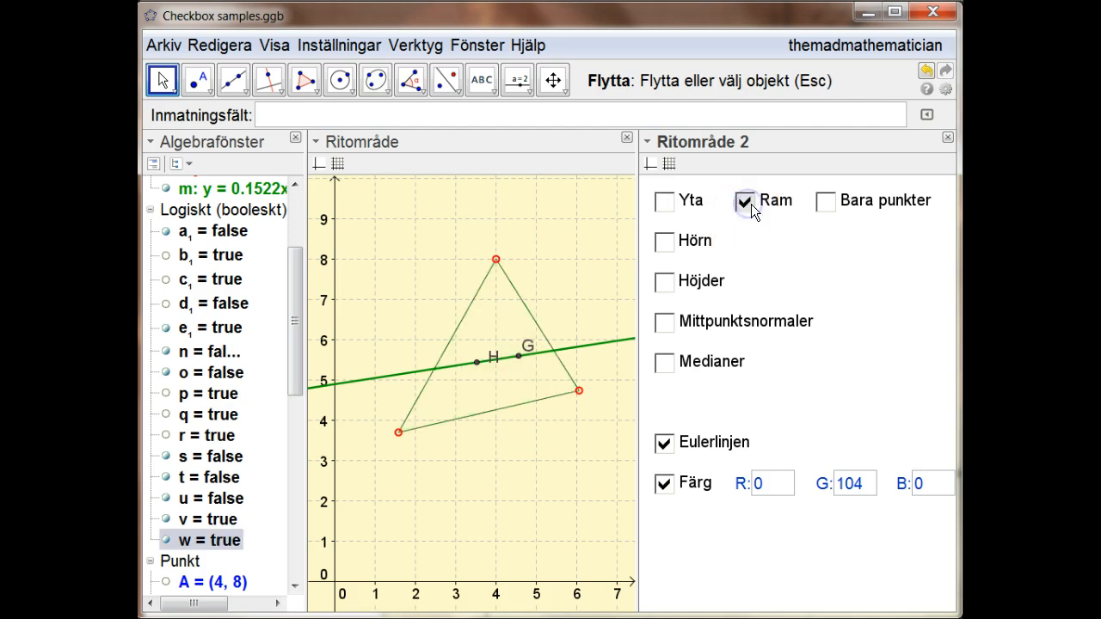
click(826, 202)
click(745, 200)
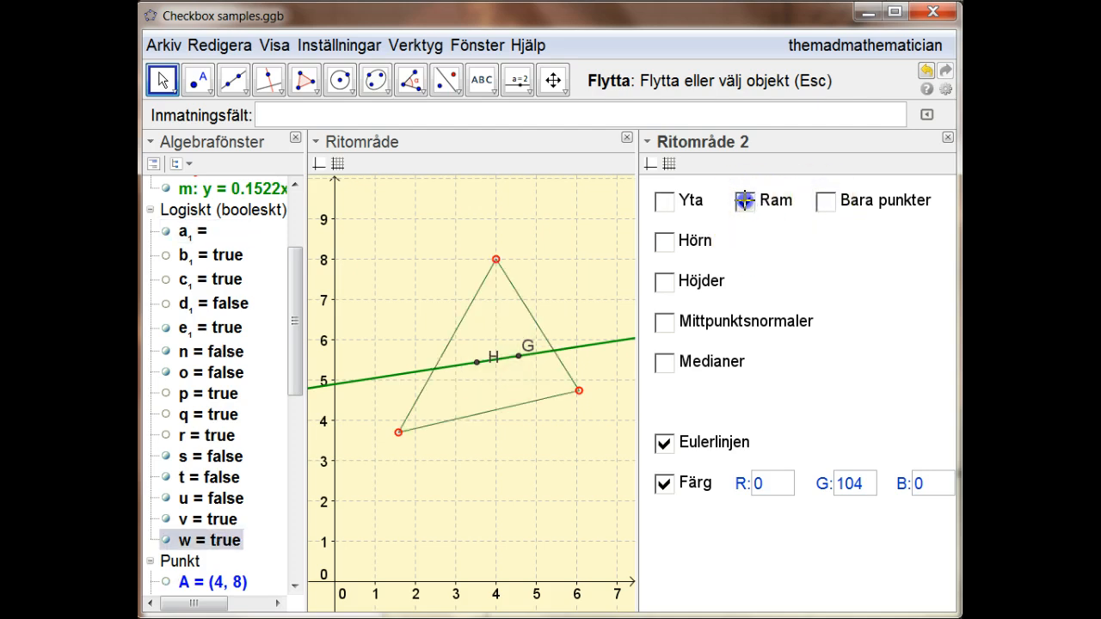
click(664, 202)
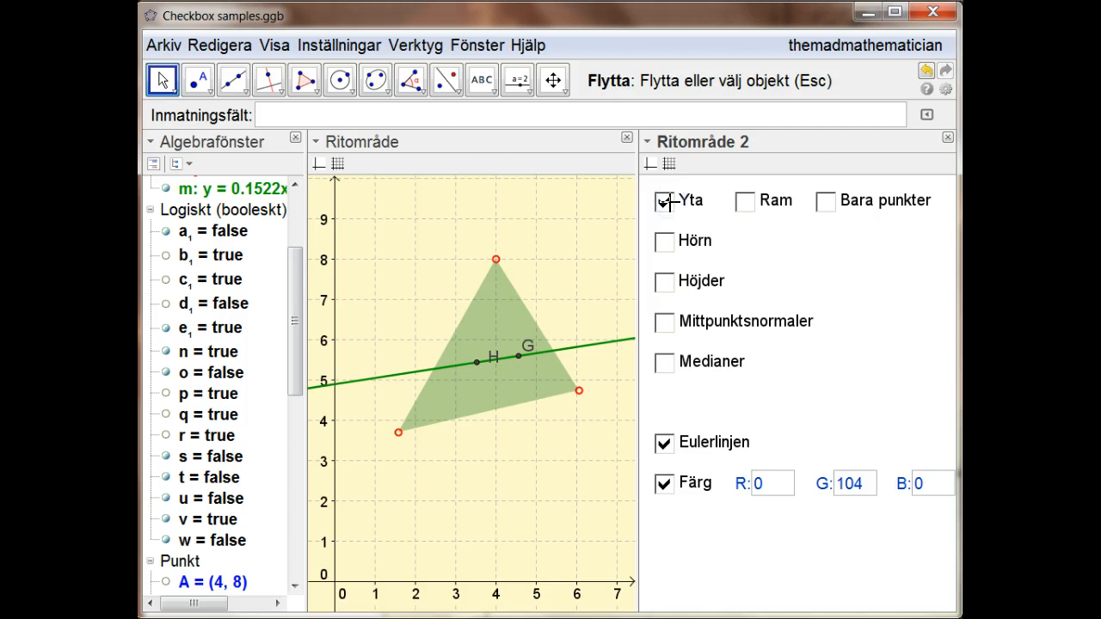
Identify the Boolean values behind Yta, Ram and Bara punkter, toggling Bara punkter to watch the values, and end with Yta on.
click(692, 205)
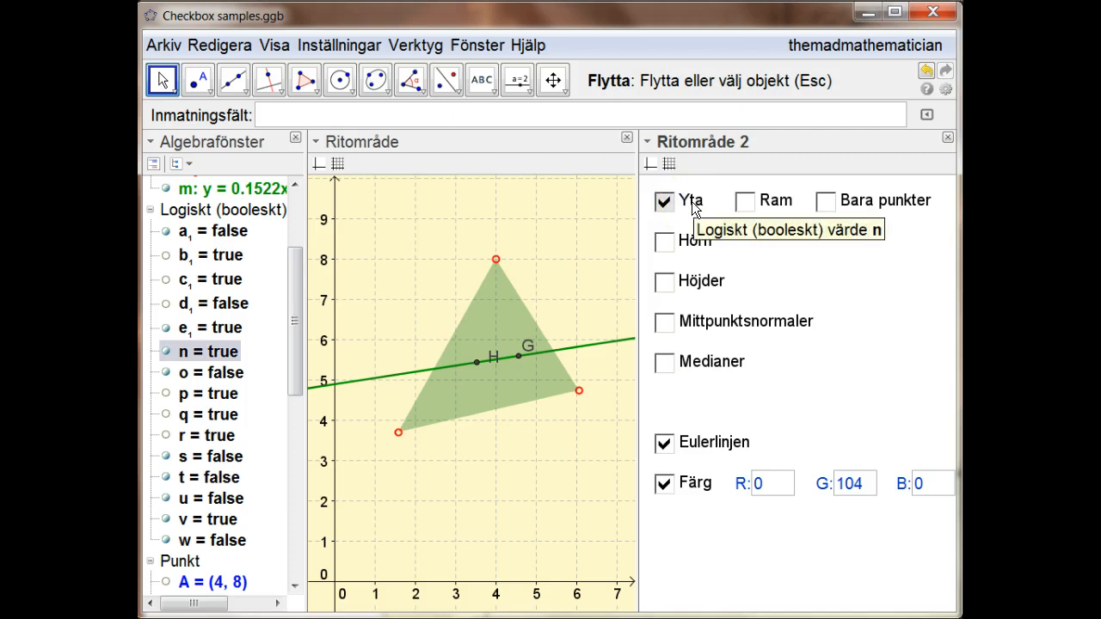
click(695, 205)
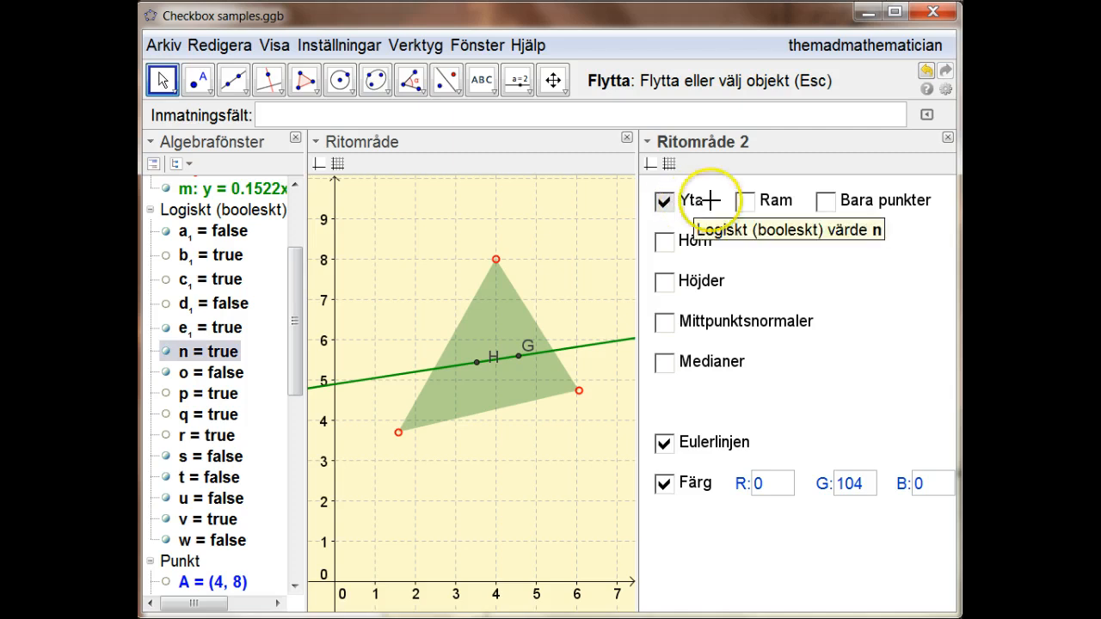
click(779, 204)
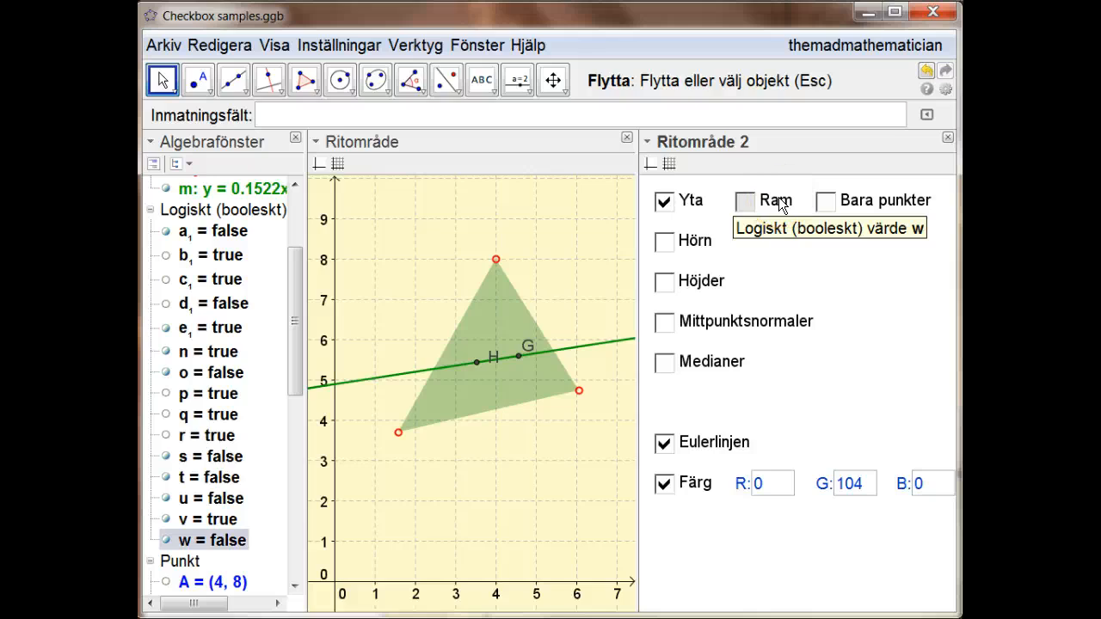
click(853, 202)
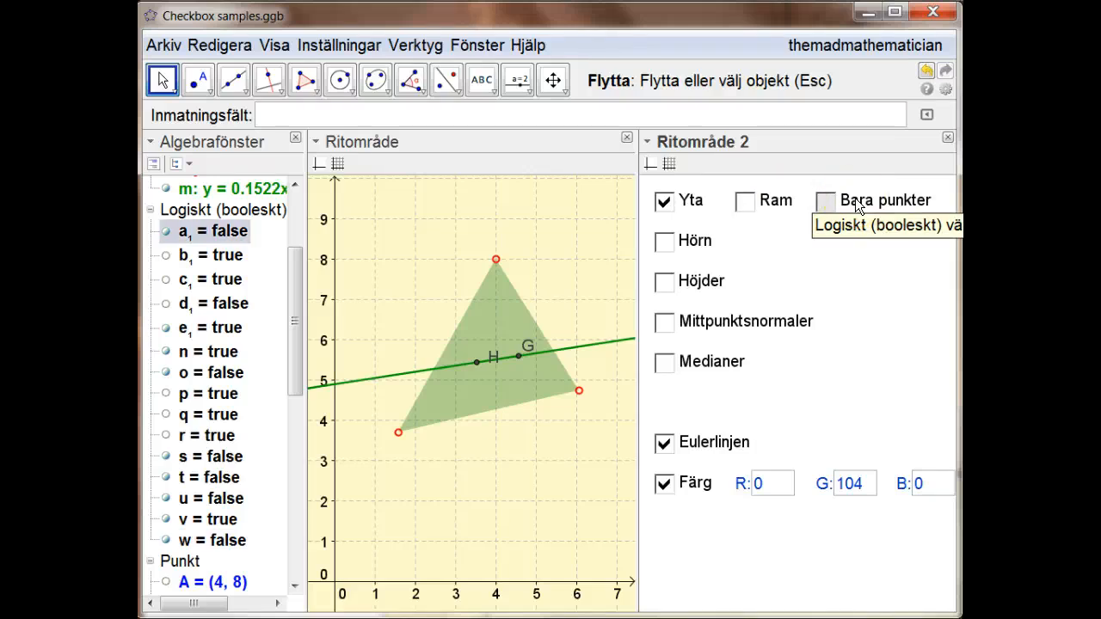
right_click(856, 202)
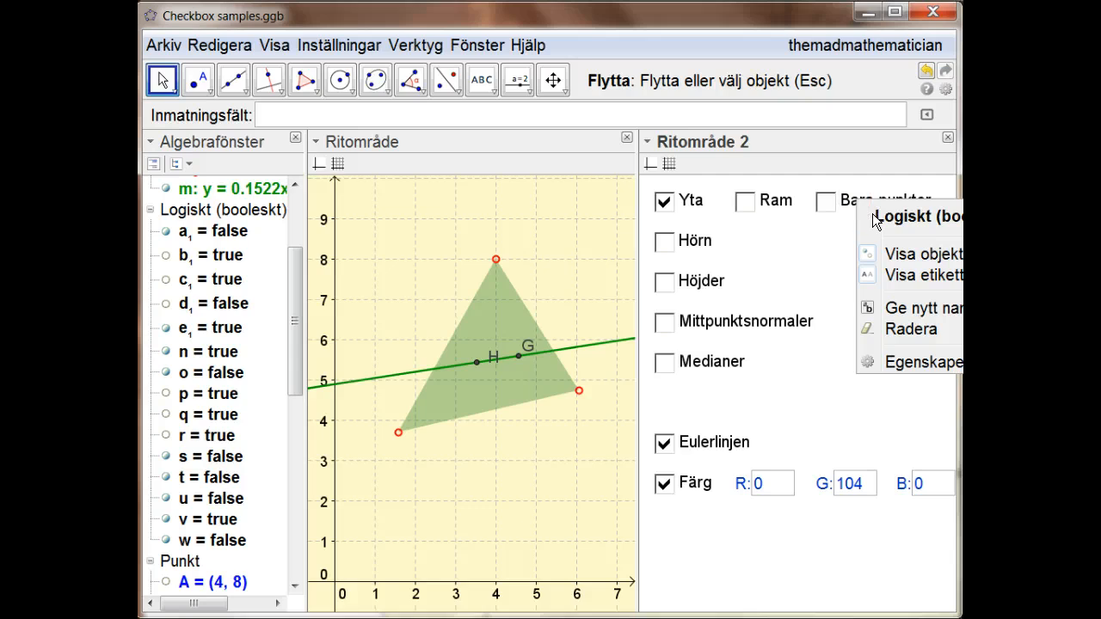
click(849, 204)
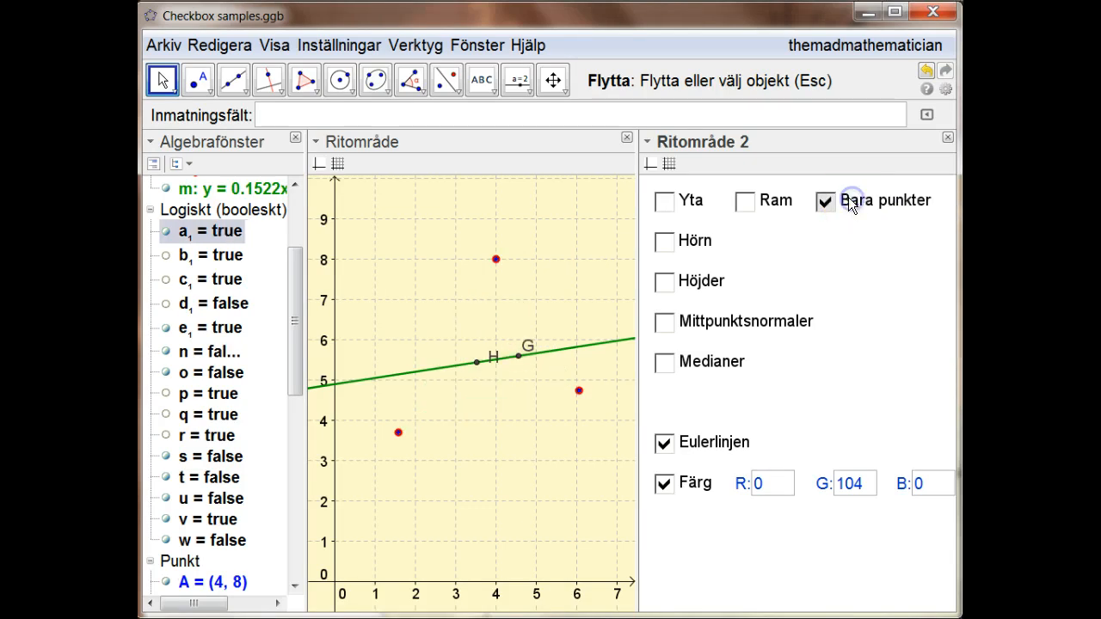
click(854, 204)
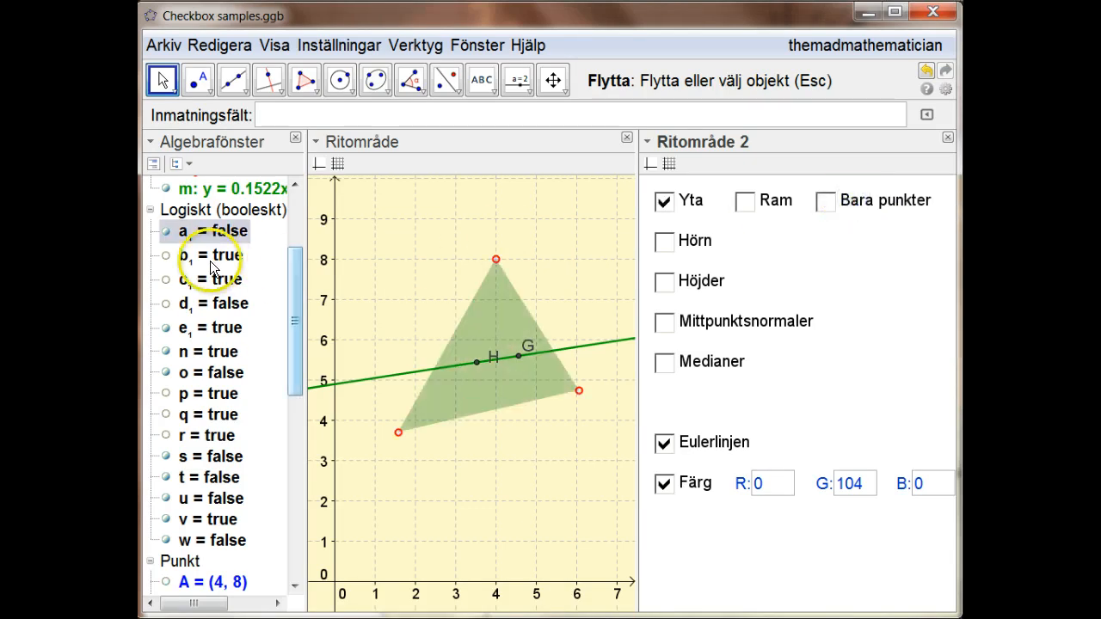
click(863, 206)
click(861, 202)
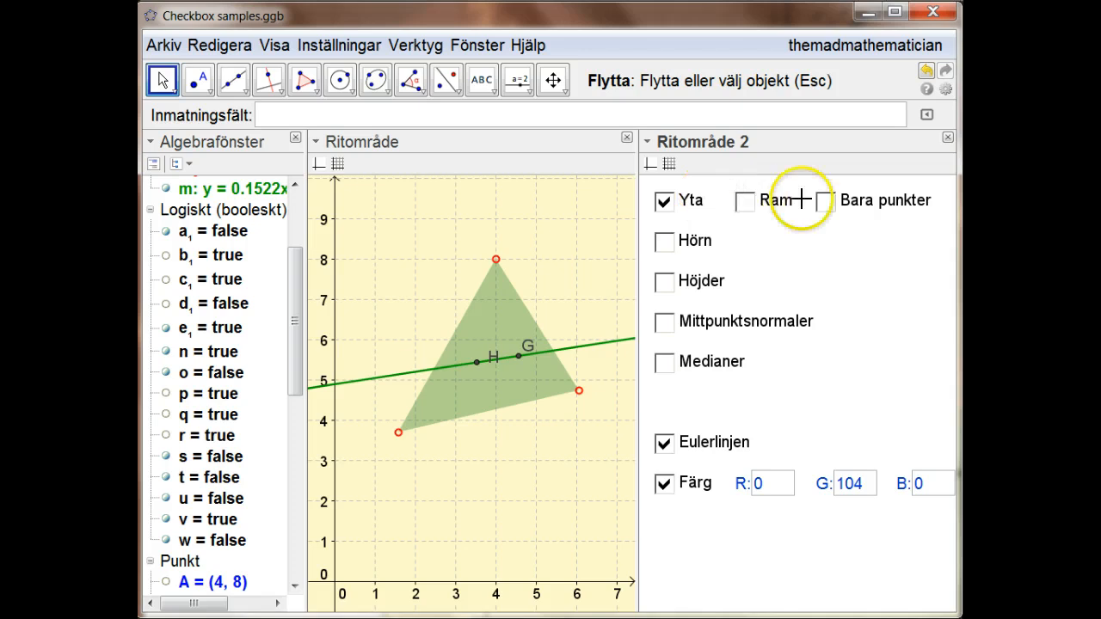
Open the onUpdate script of the Yta check box and move the settings window aside to uncover the Bara punkter check box.
right_click(690, 203)
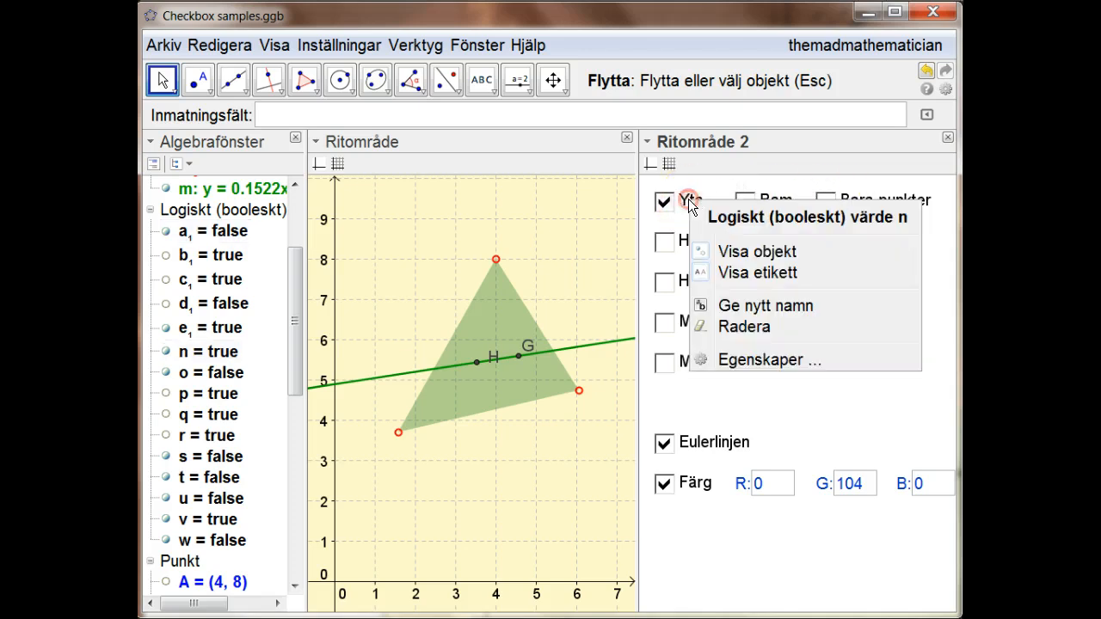
click(728, 360)
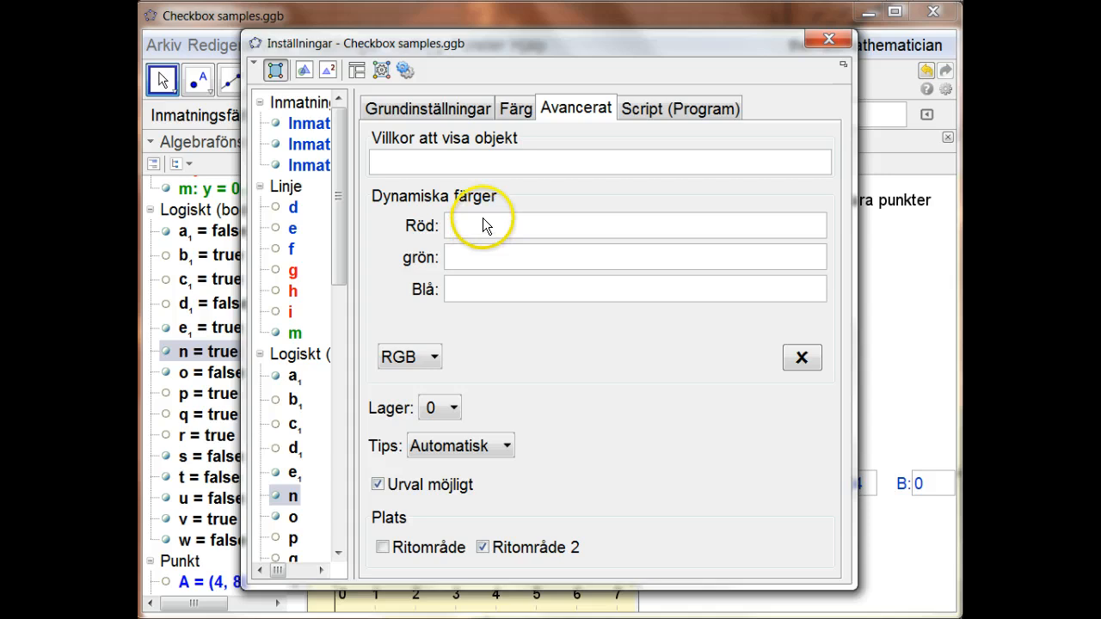
click(648, 108)
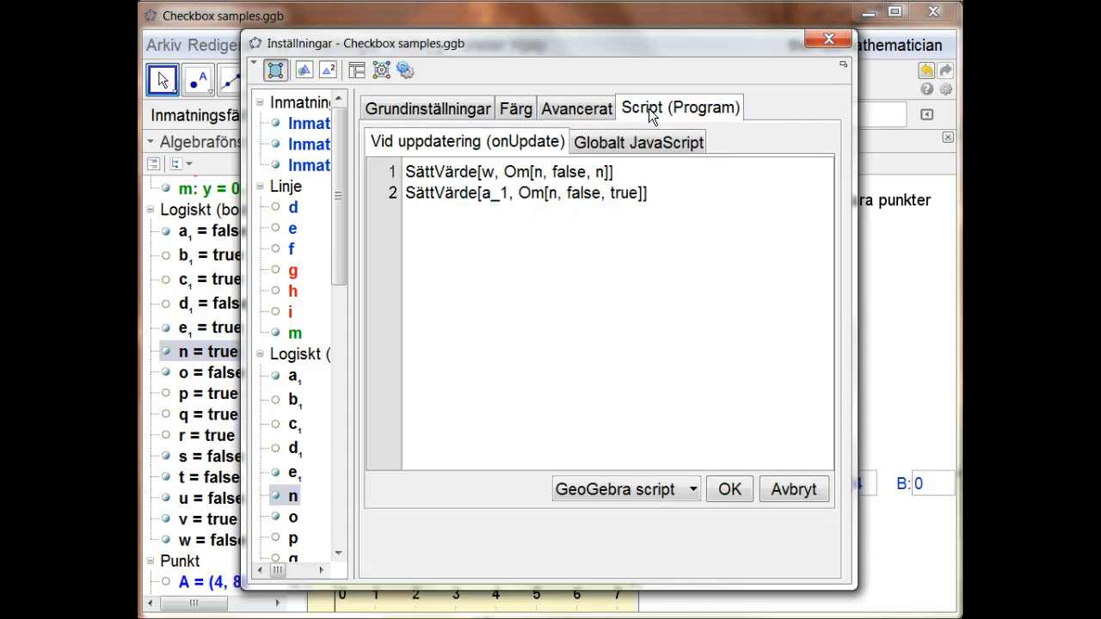
click(645, 51)
drag(645, 50, 583, 42)
Examine the two SättVärde commands for w and a_1 in the Yta check box's onUpdate script.
click(475, 151)
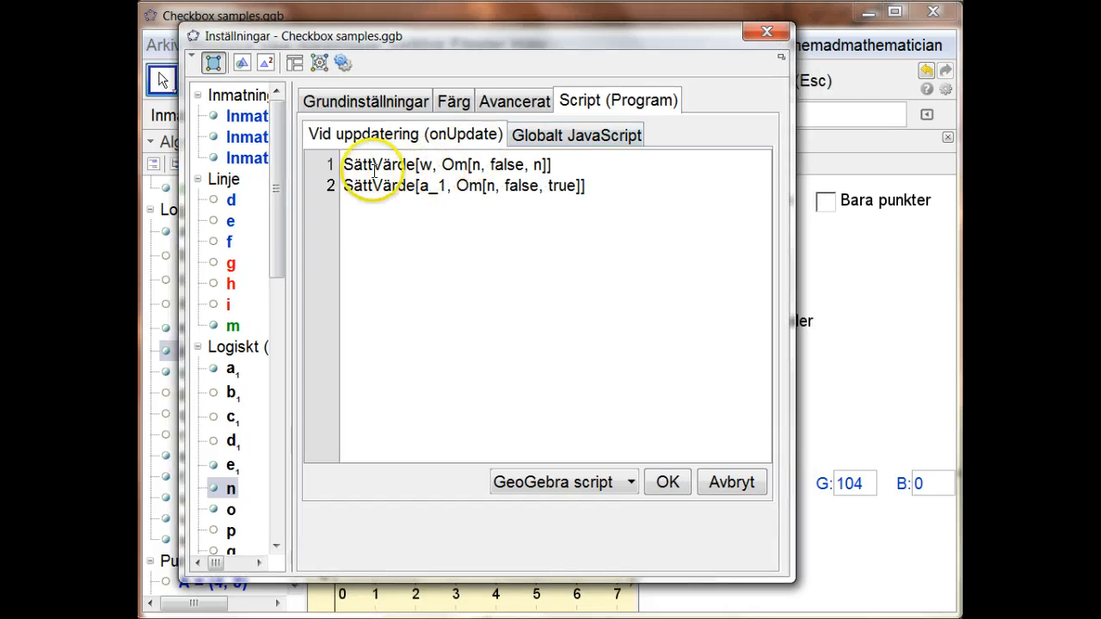
click(421, 165)
click(430, 161)
click(421, 184)
click(447, 185)
click(424, 181)
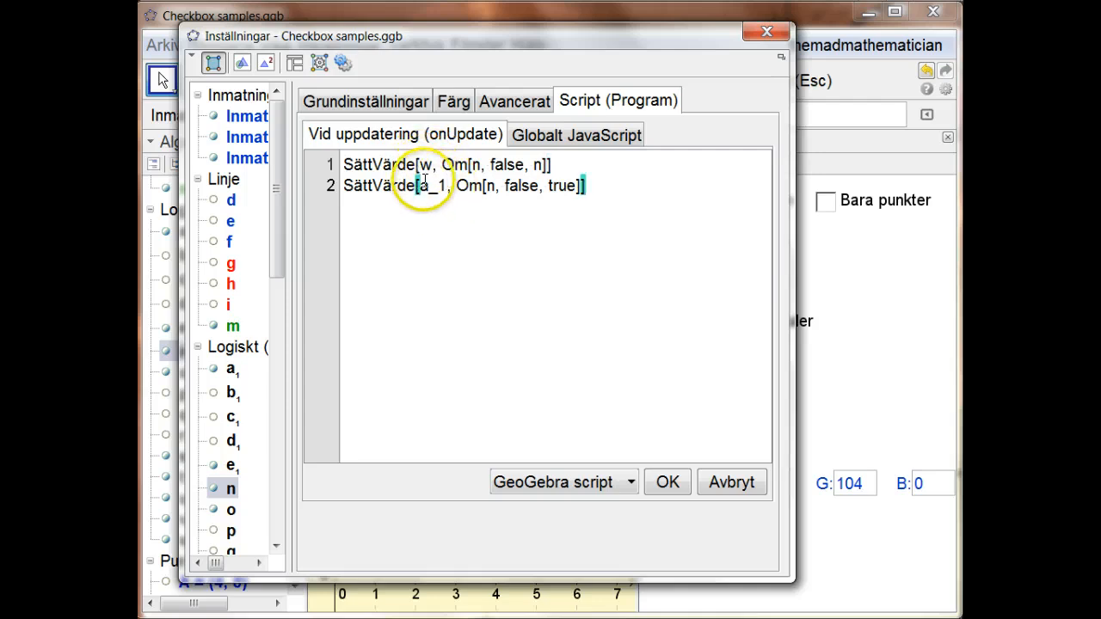
click(448, 186)
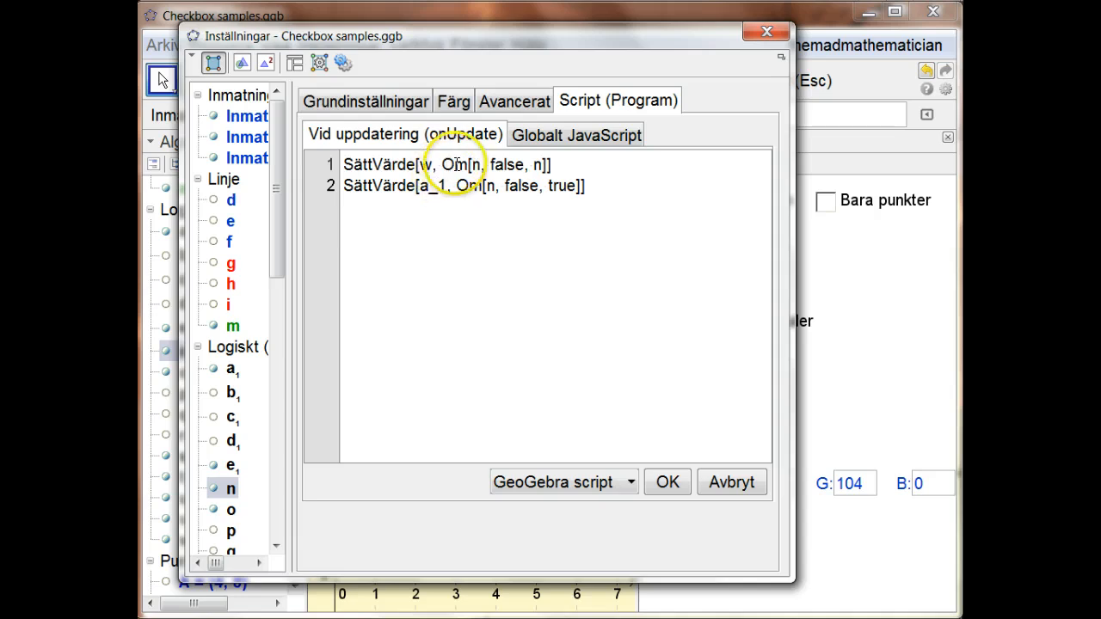
Examine the Om condition, with its test n and both outcomes, in the script command that sets w.
click(470, 164)
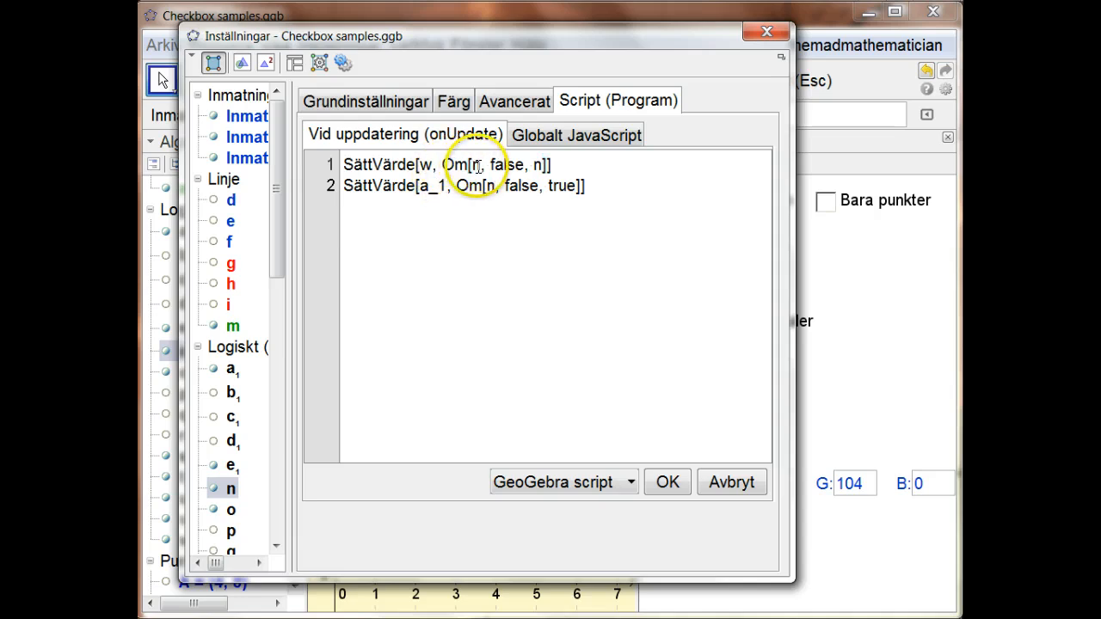
click(471, 164)
drag(471, 166, 478, 167)
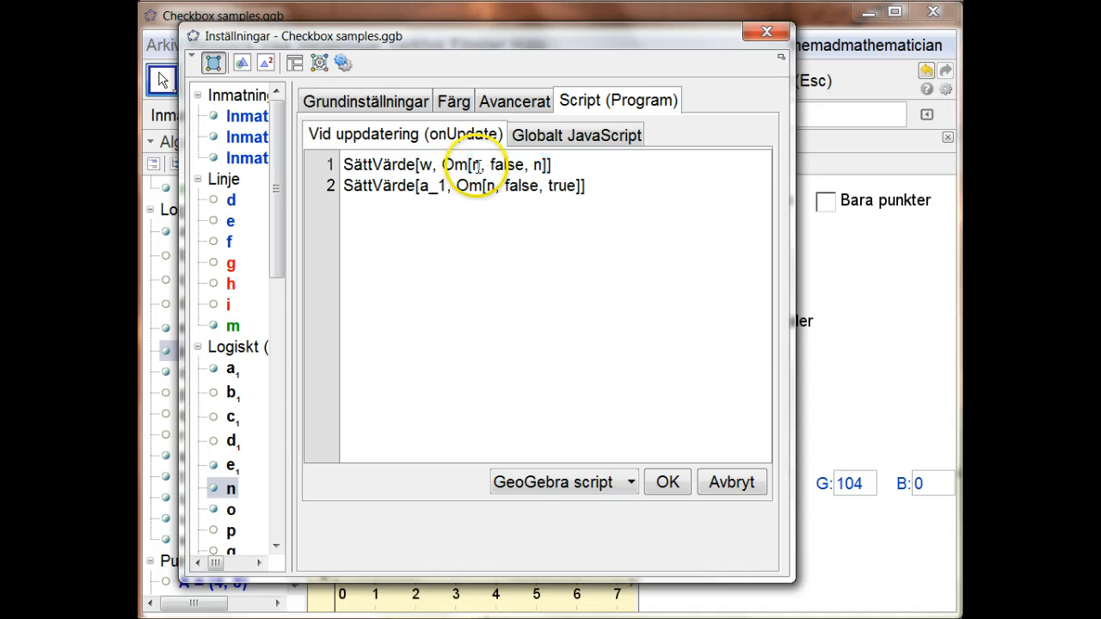
click(534, 163)
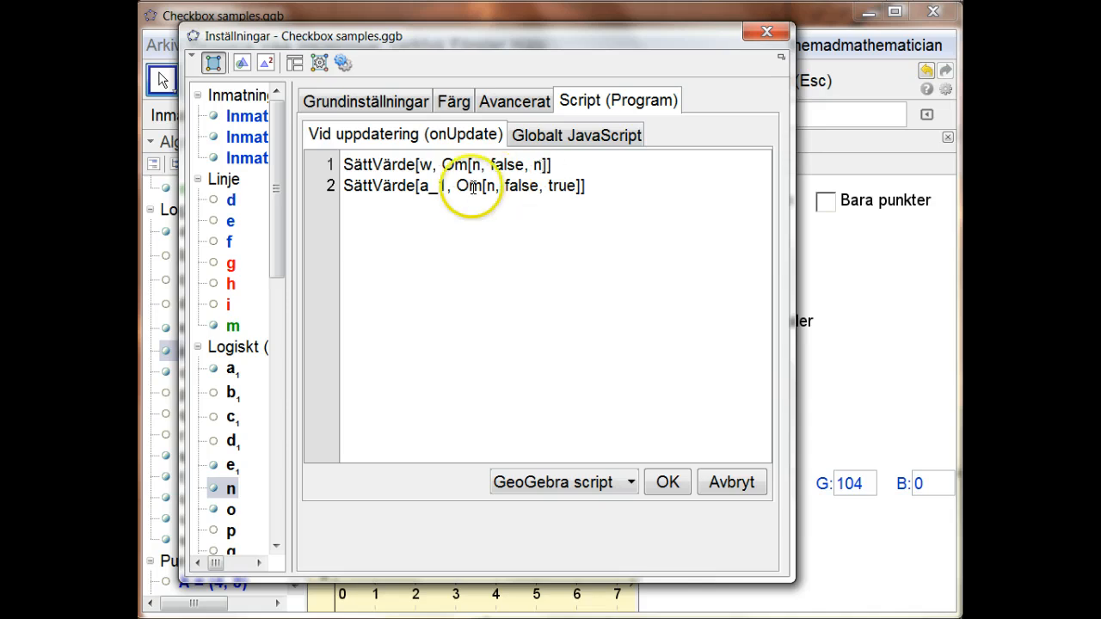
Examine the Om condition and its false and true outcomes in the script command that sets a_1.
click(420, 191)
click(442, 191)
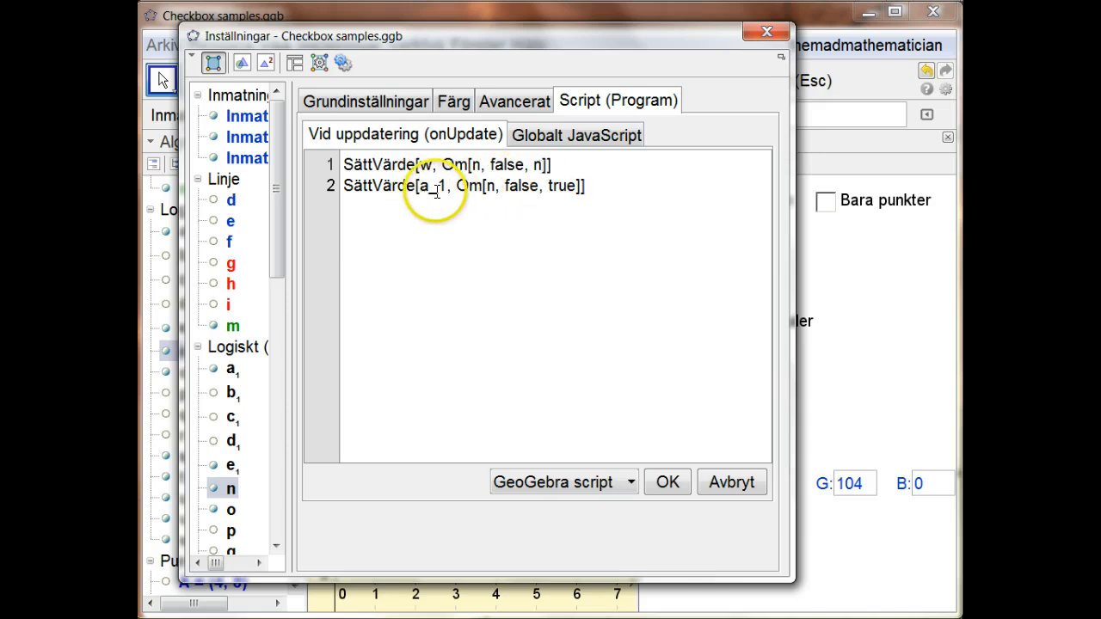
click(490, 188)
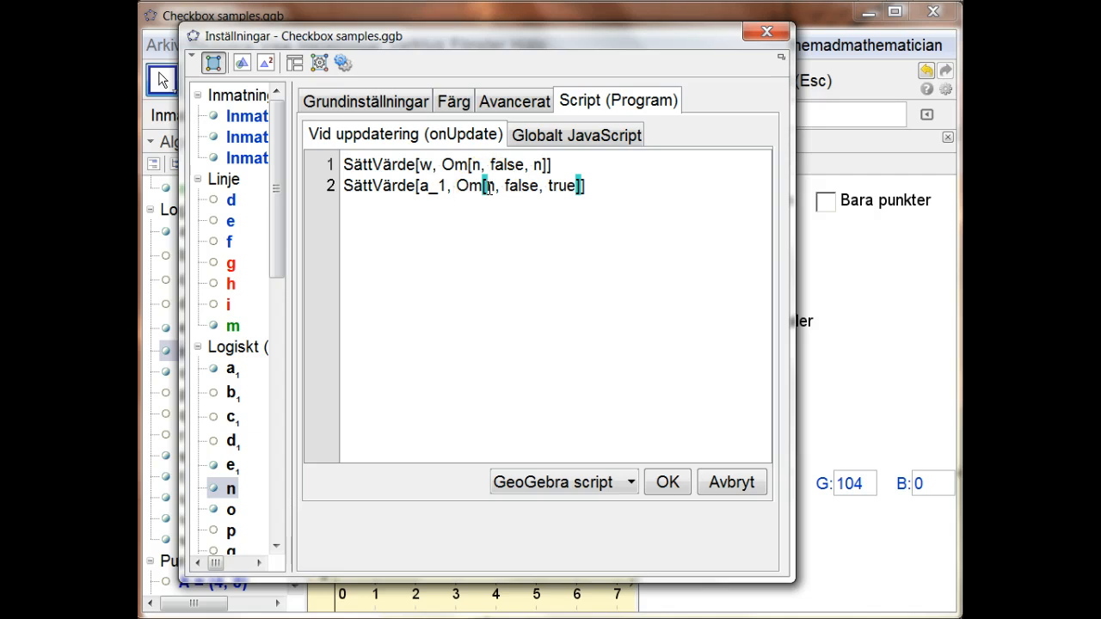
click(441, 190)
click(487, 190)
click(436, 191)
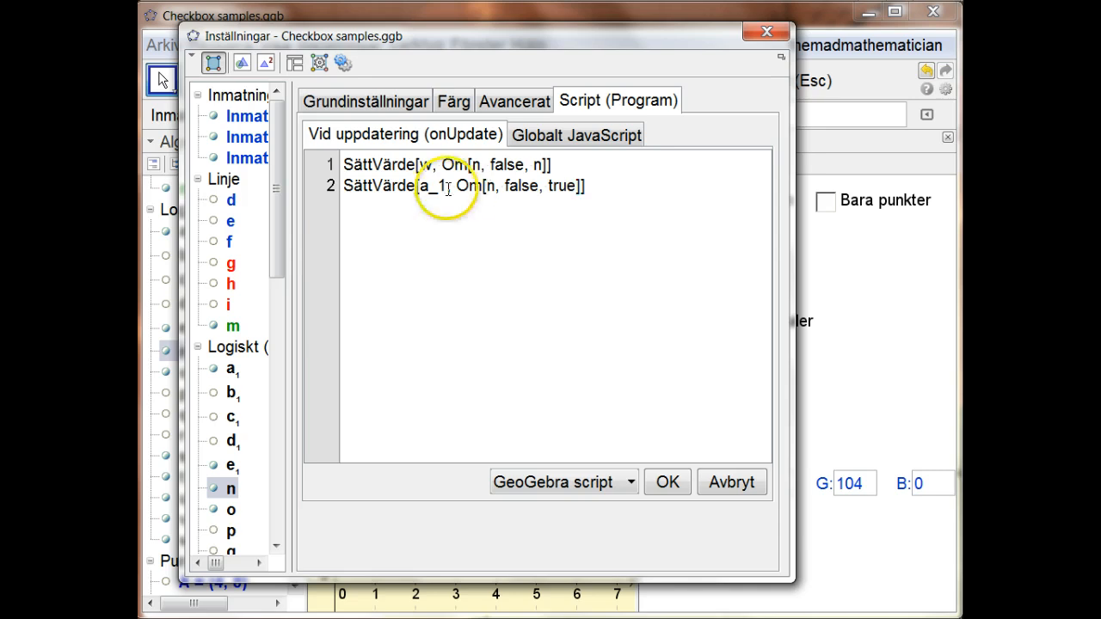
click(566, 195)
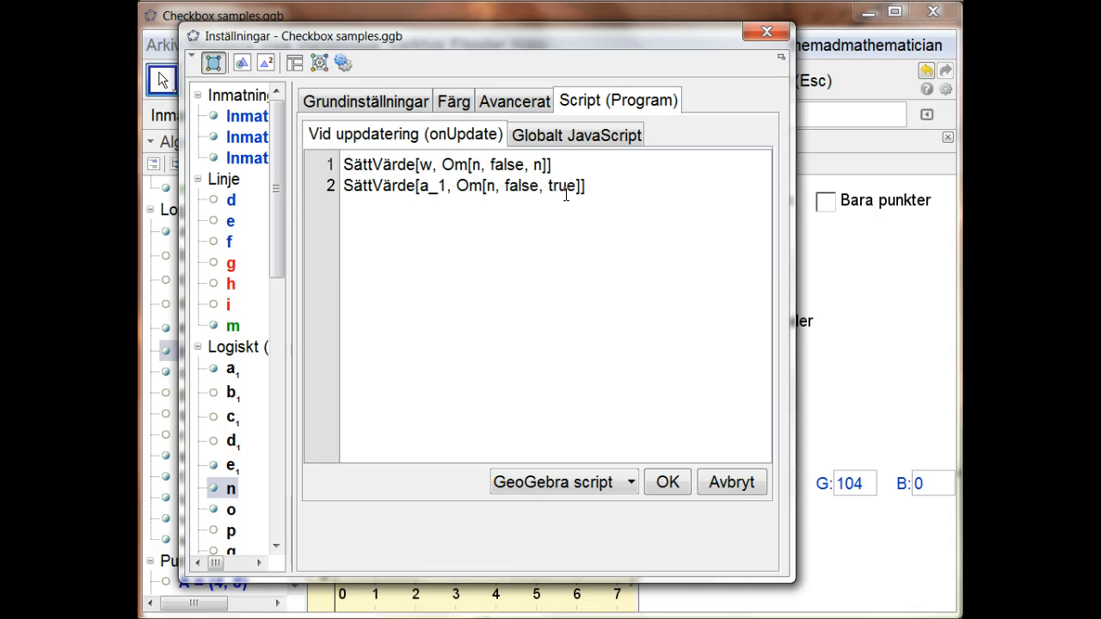
click(533, 197)
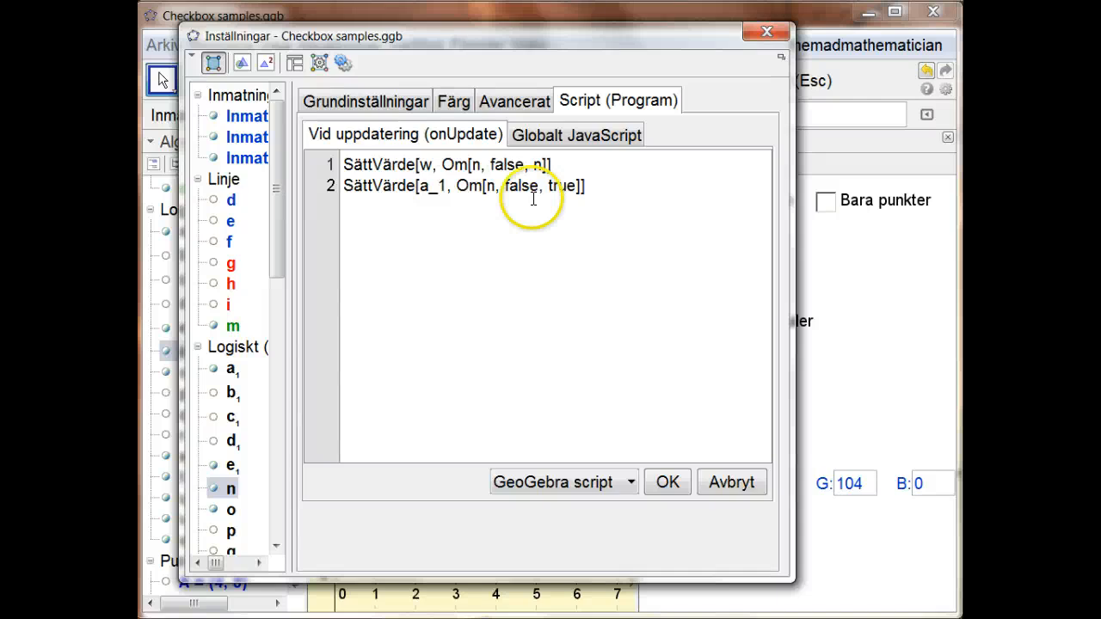
click(420, 190)
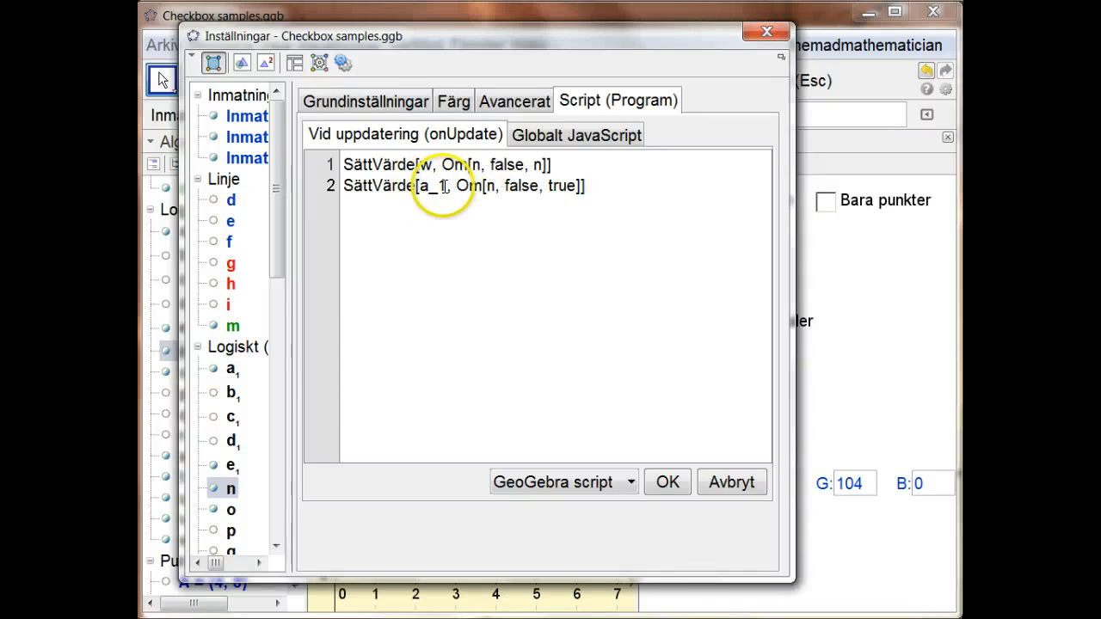
click(446, 187)
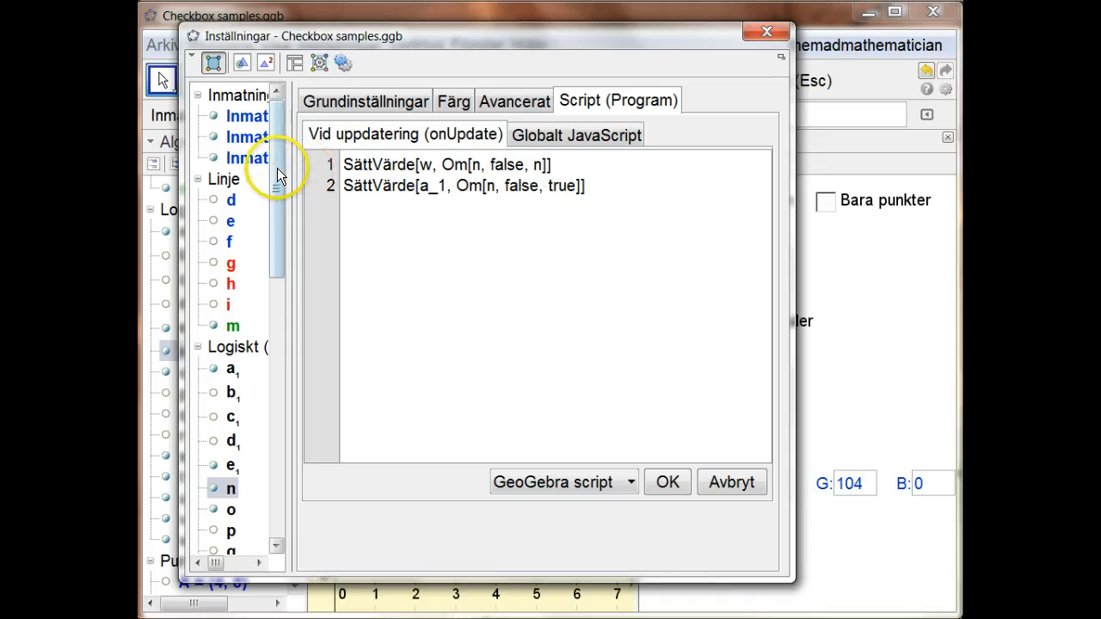
Open the onUpdate script of the Boolean value w and examine its SättVärde commands for n and a_1.
drag(278, 176, 290, 256)
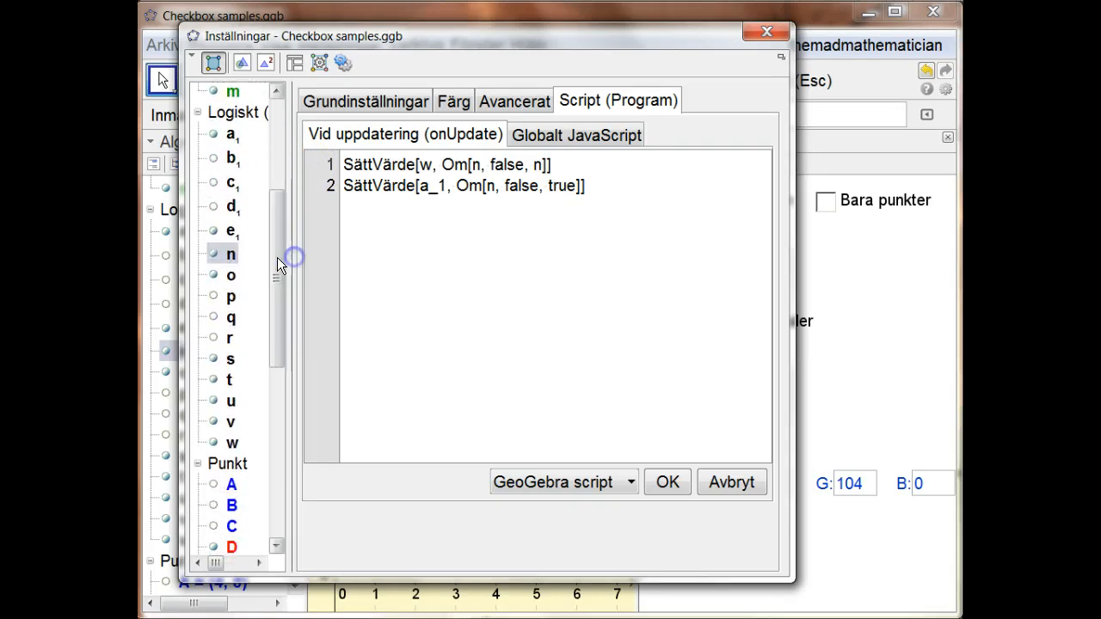
ctrl+click(232, 443)
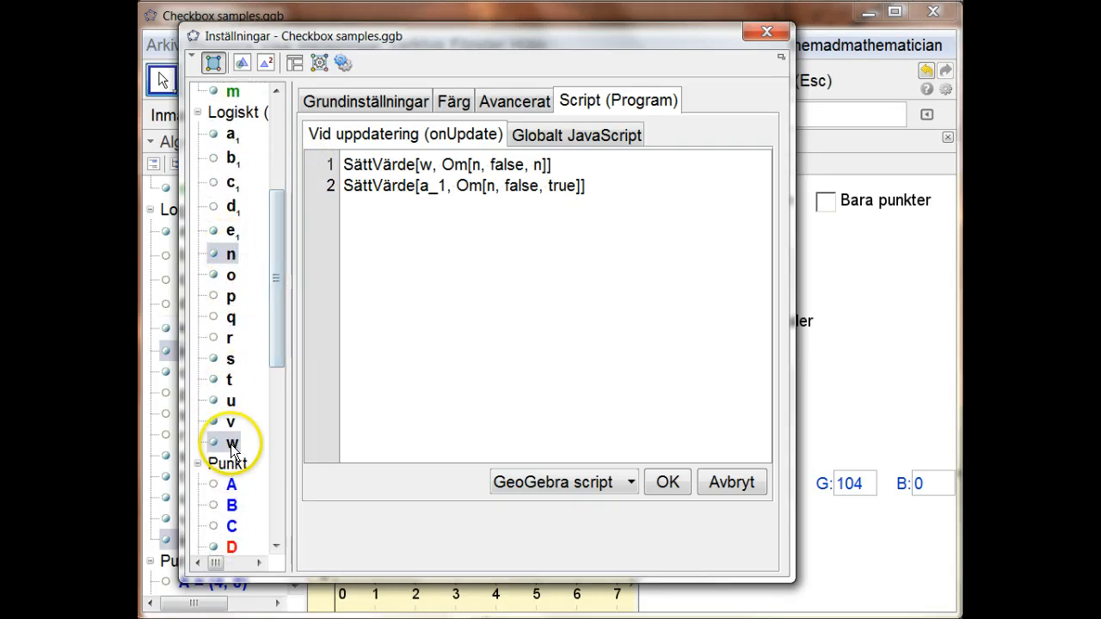
click(232, 444)
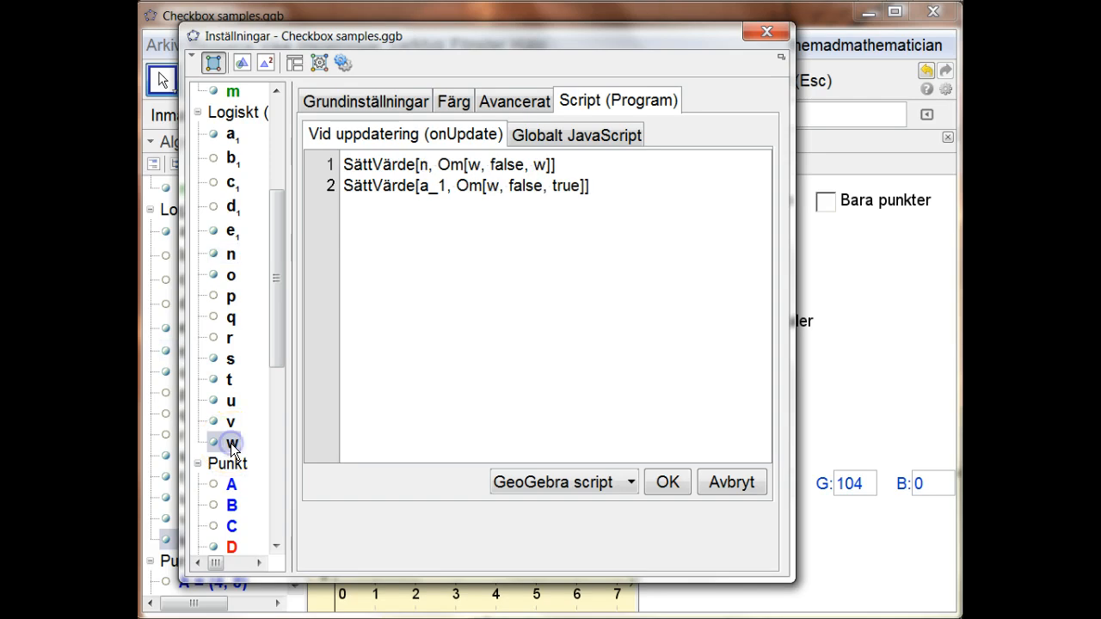
click(396, 290)
click(424, 184)
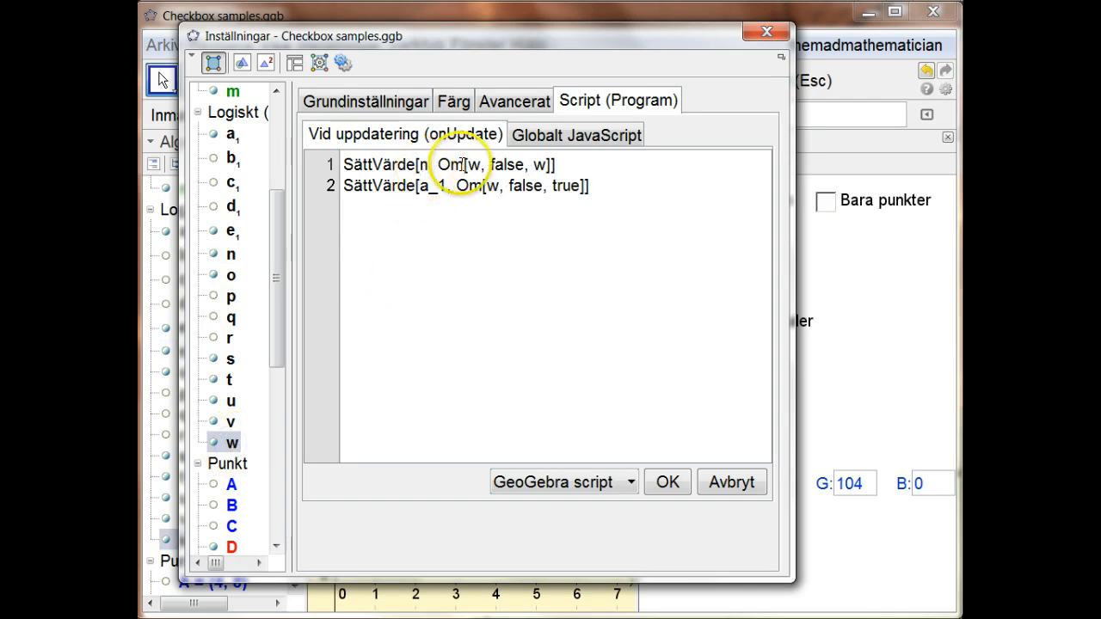
click(493, 200)
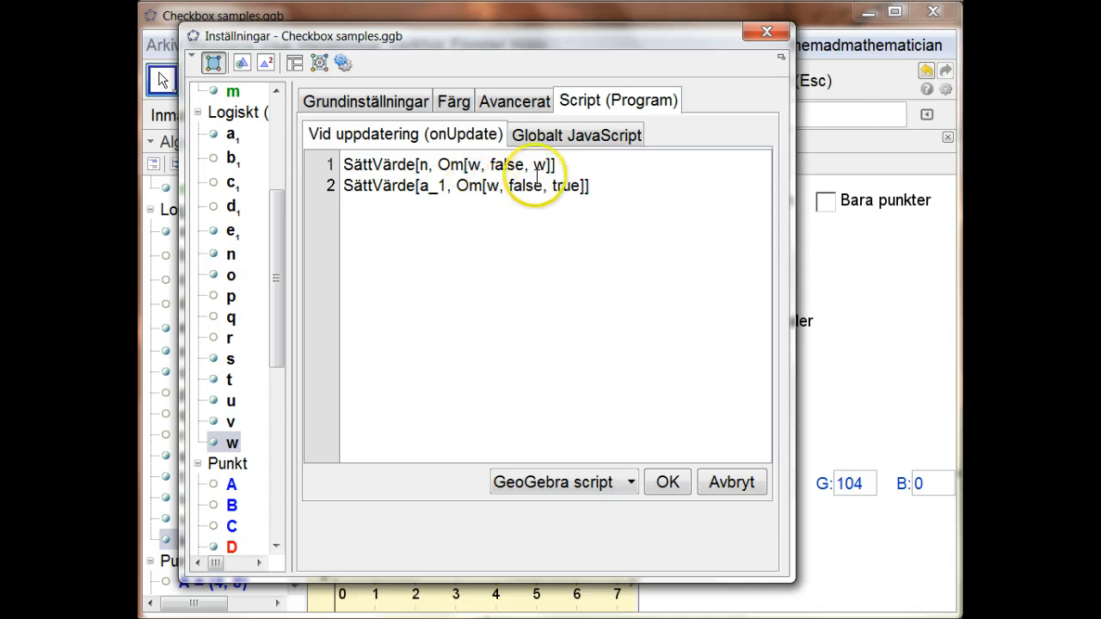
click(442, 204)
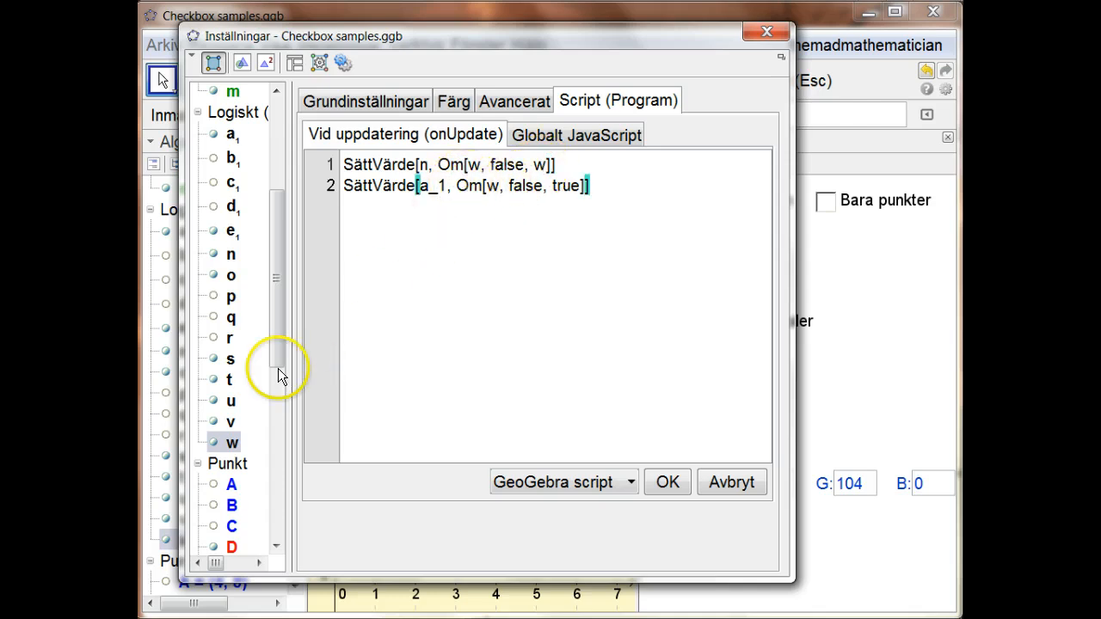
Examine the onUpdate script of the Boolean value a_1, covering its commands for w and n, and close the settings without changes.
click(234, 143)
click(436, 171)
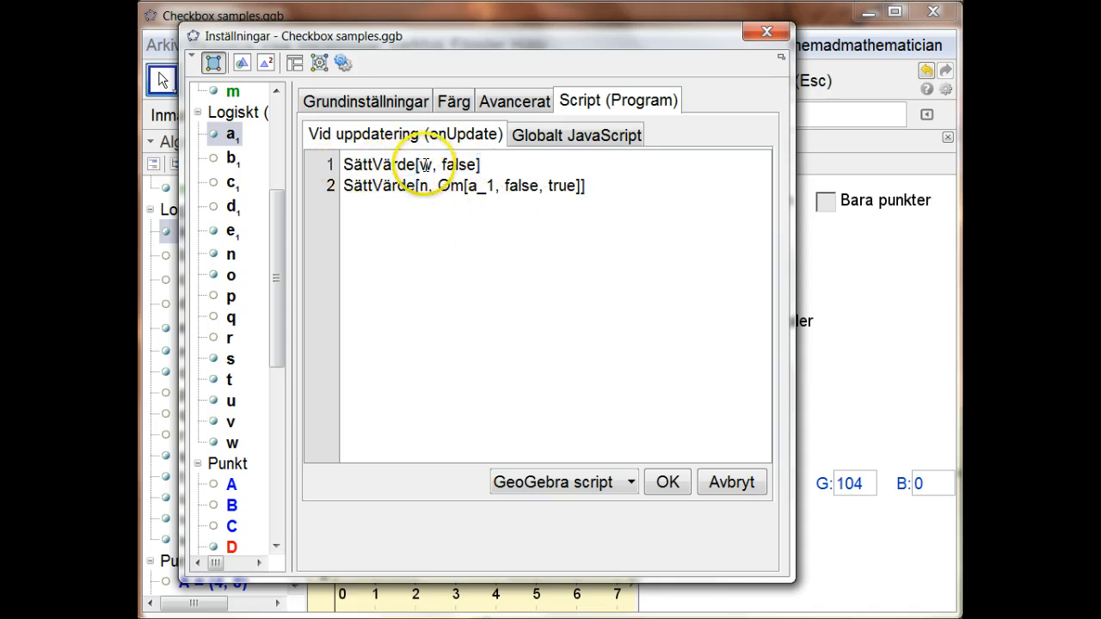
click(418, 191)
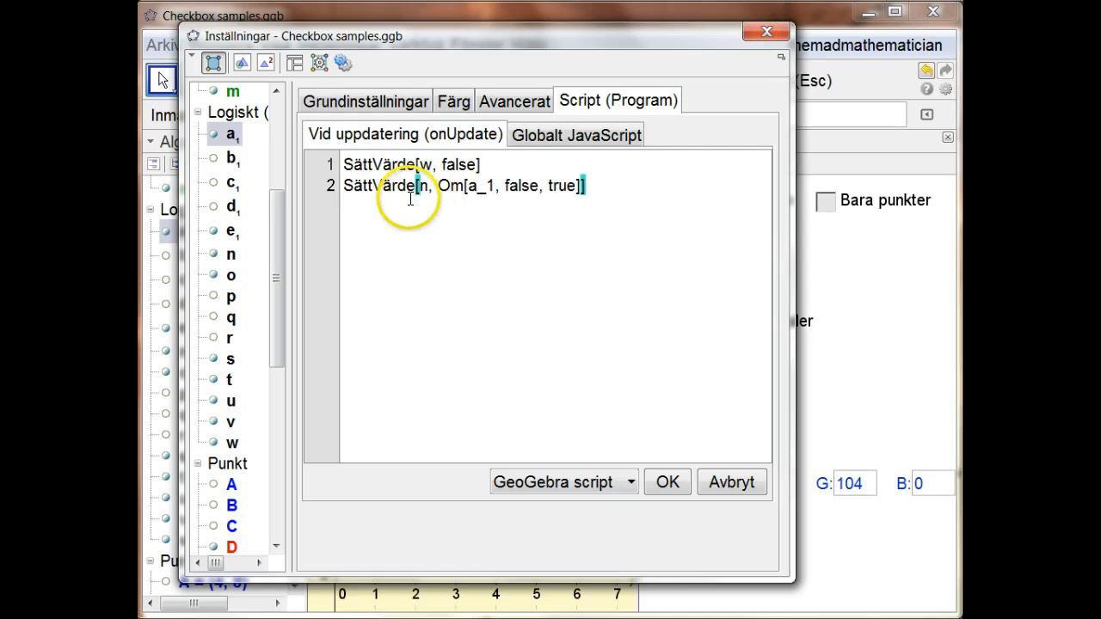
click(444, 165)
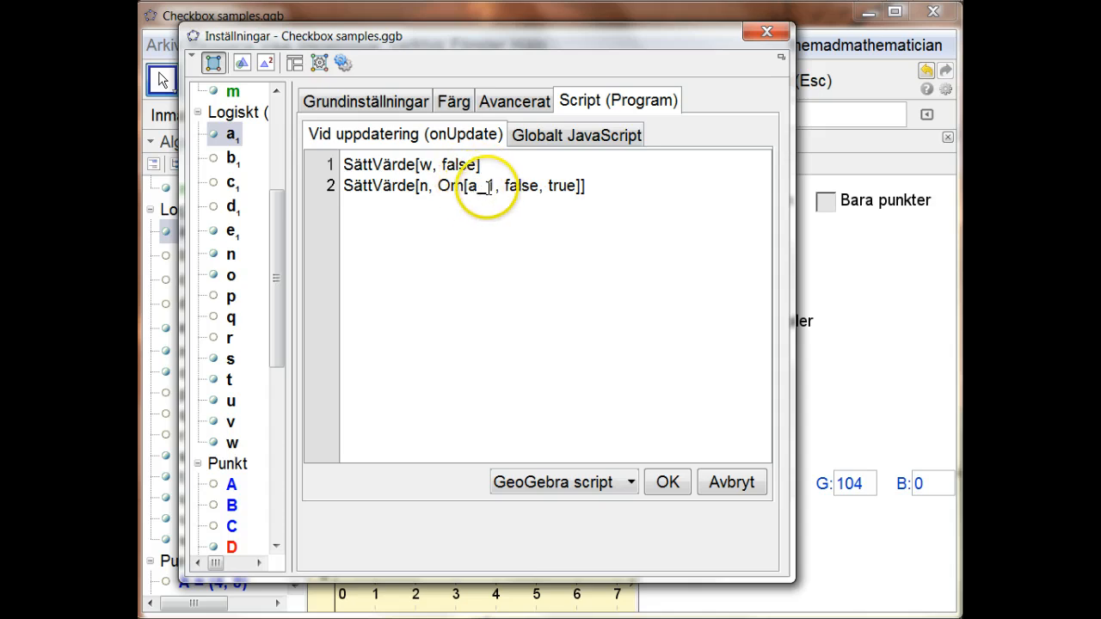
click(570, 285)
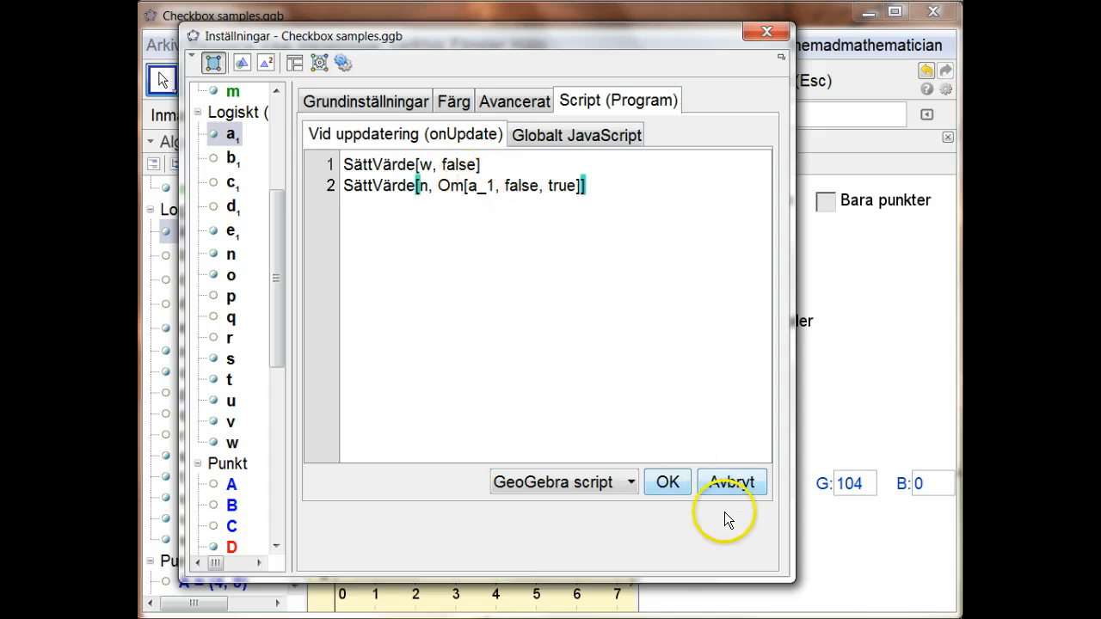
click(726, 483)
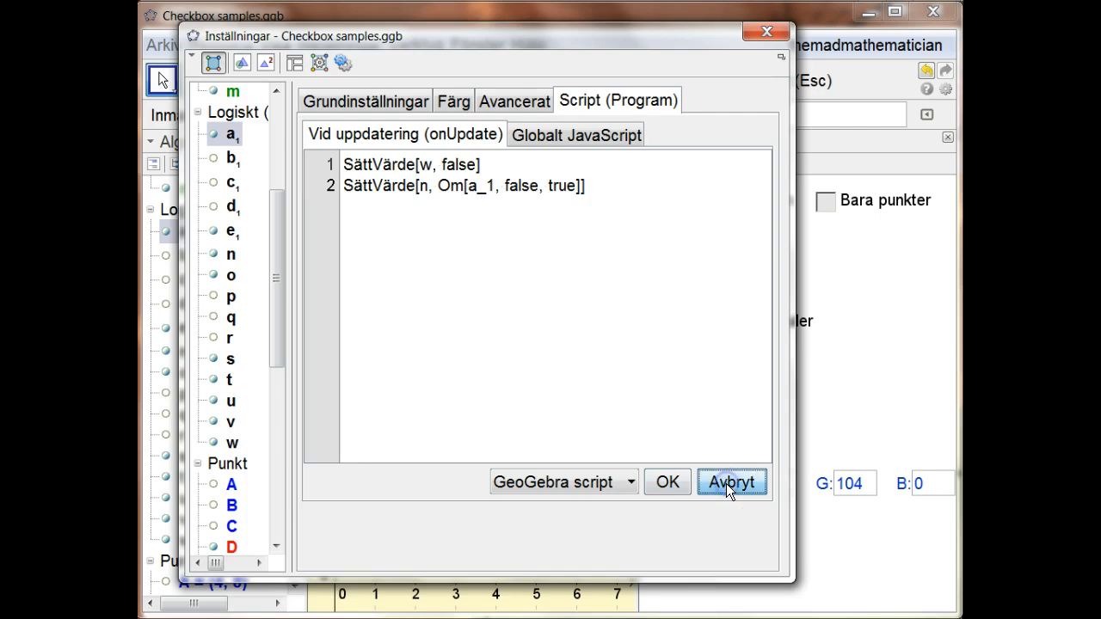
click(768, 31)
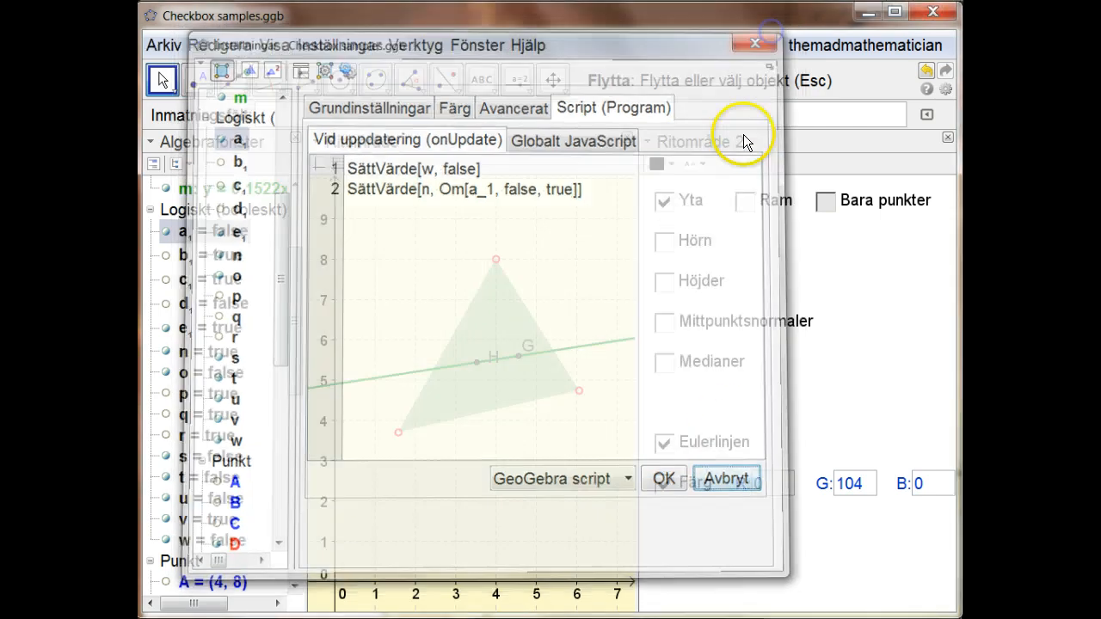
Test the exclusive check boxes by switching among Ram, Bara punkter and Yta, ending with Yta on.
click(744, 206)
click(822, 204)
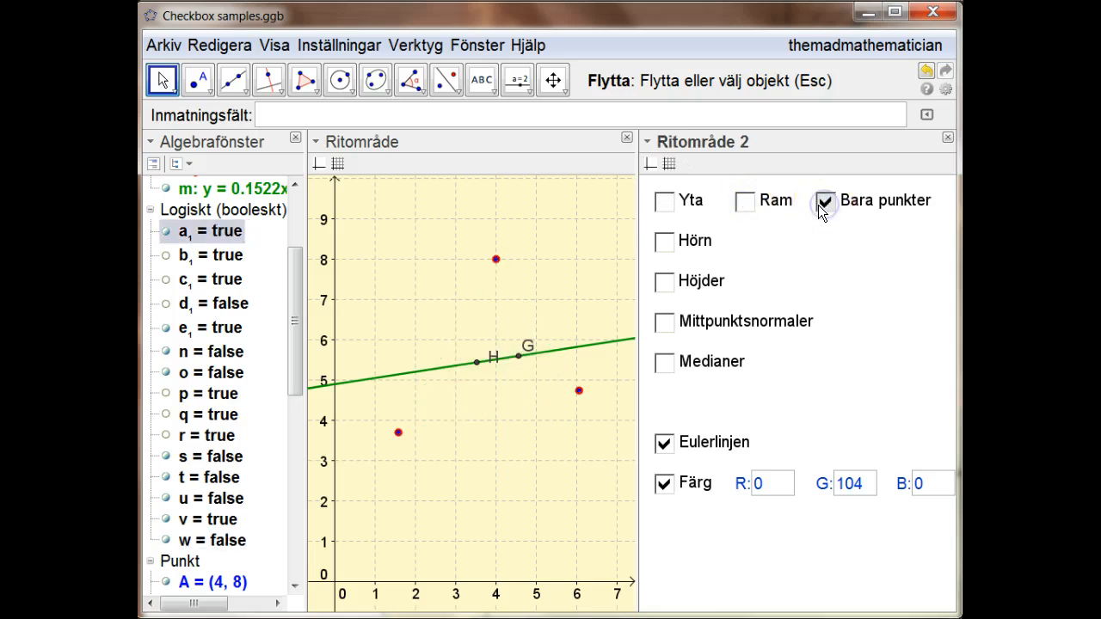
click(745, 207)
click(668, 205)
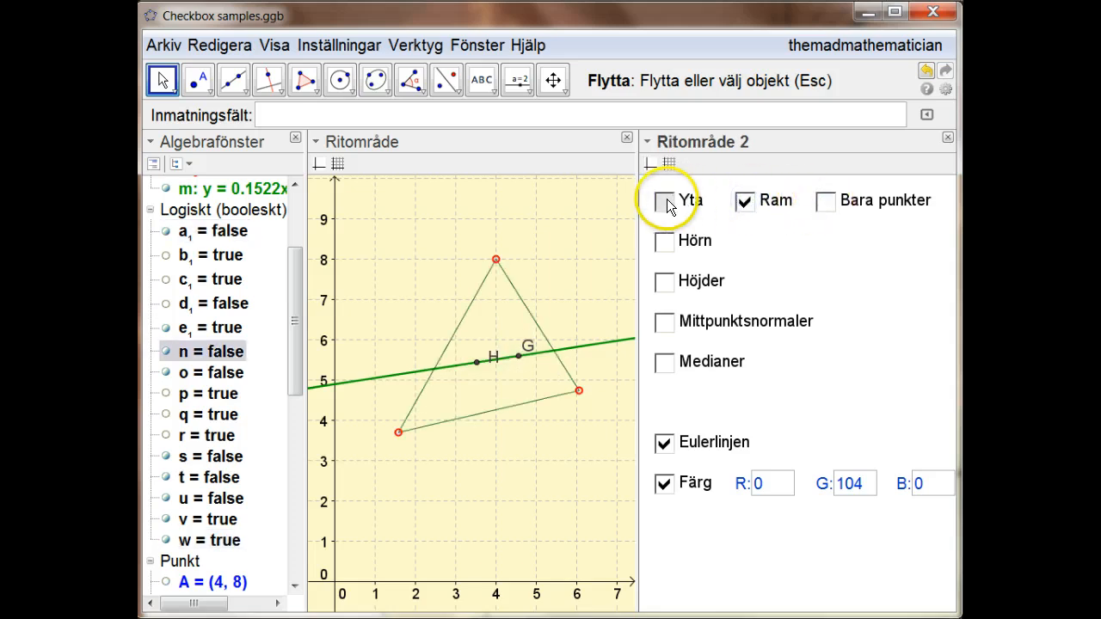
click(667, 204)
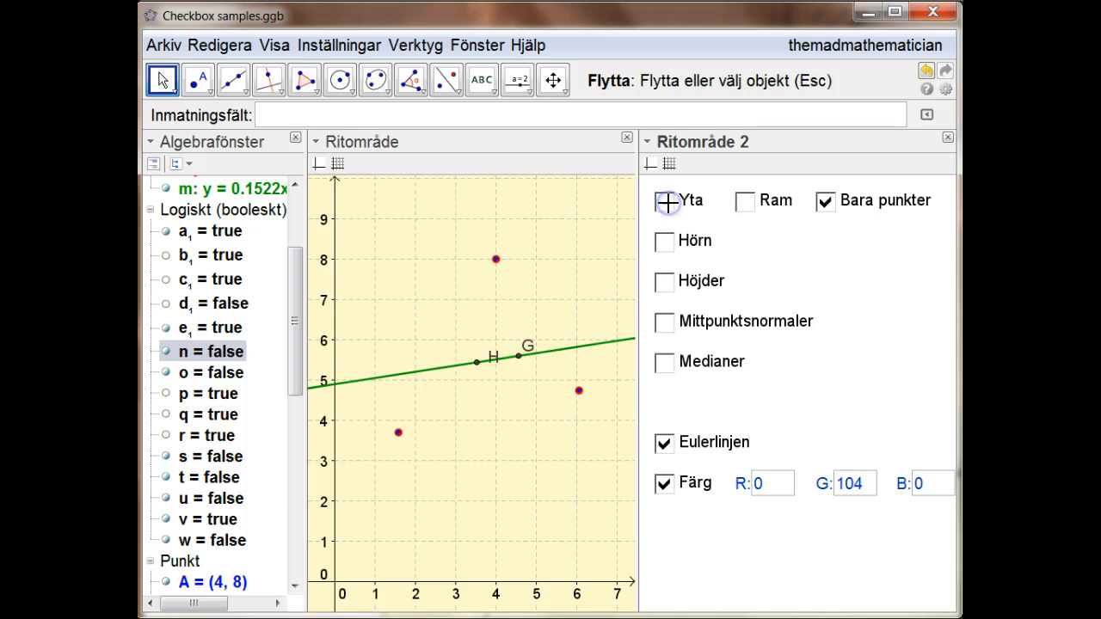
click(667, 204)
Check the display condition of the filled triangle poly1 in its advanced properties, and close the settings.
click(526, 310)
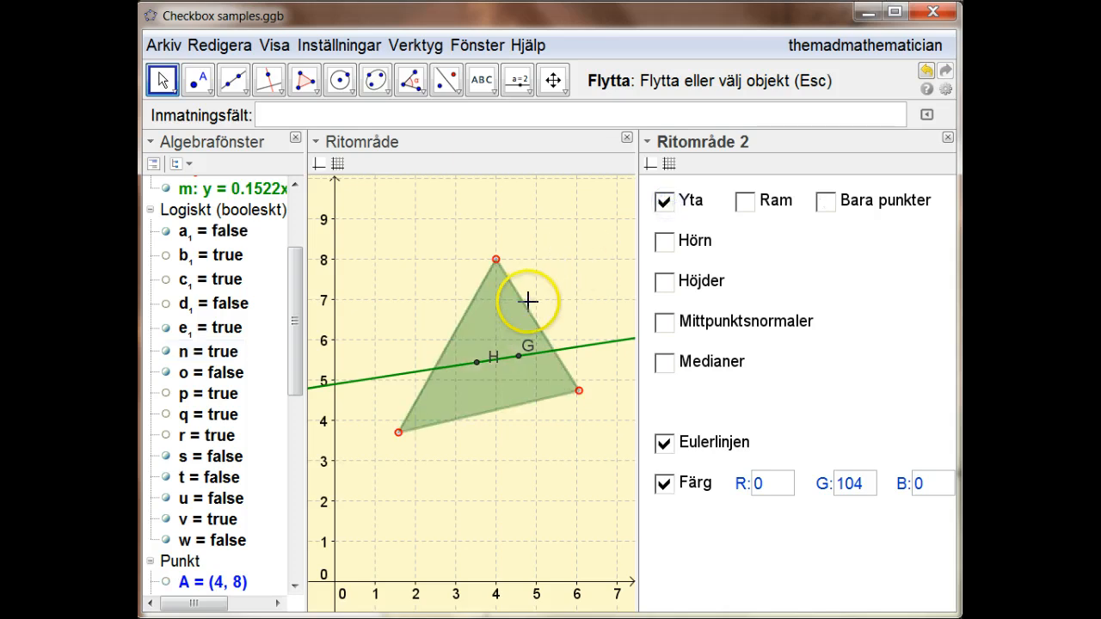
click(486, 315)
right_click(486, 314)
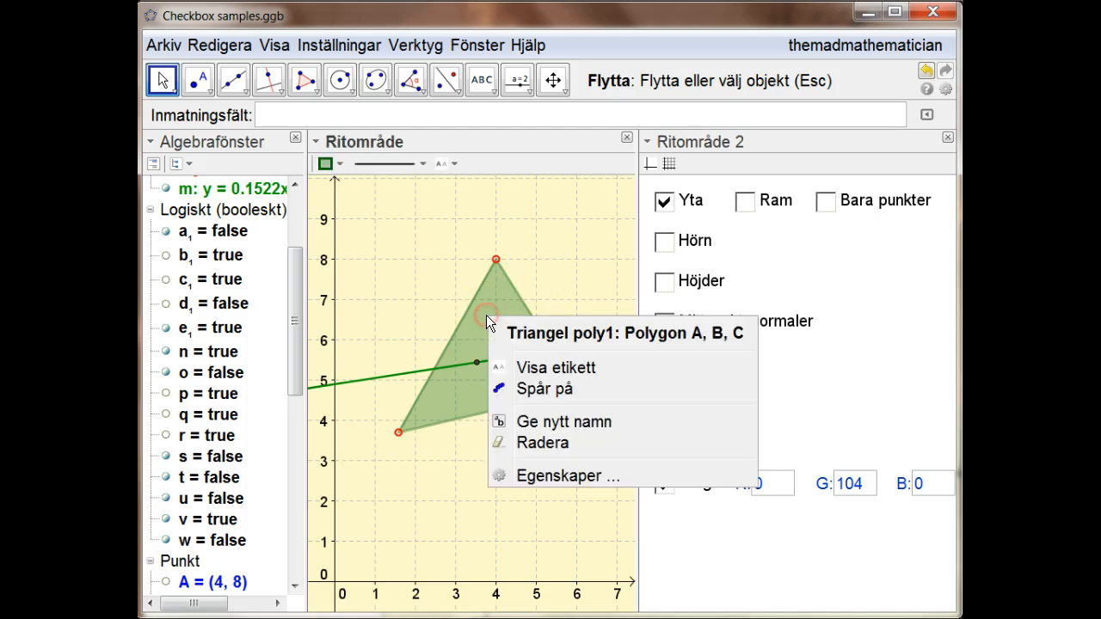
click(531, 475)
click(579, 103)
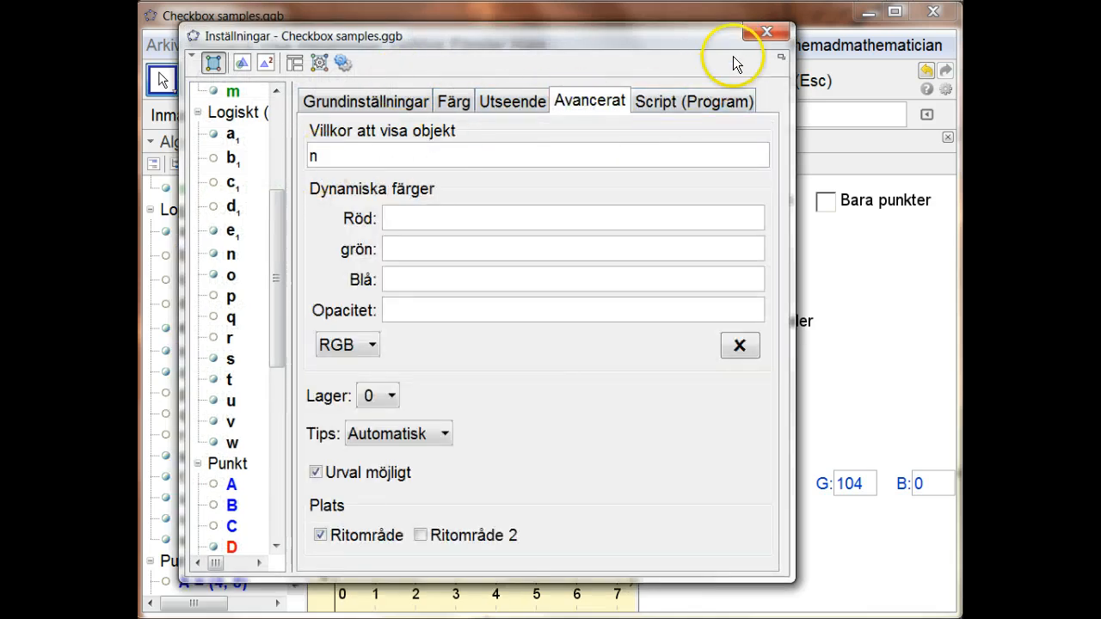
click(767, 32)
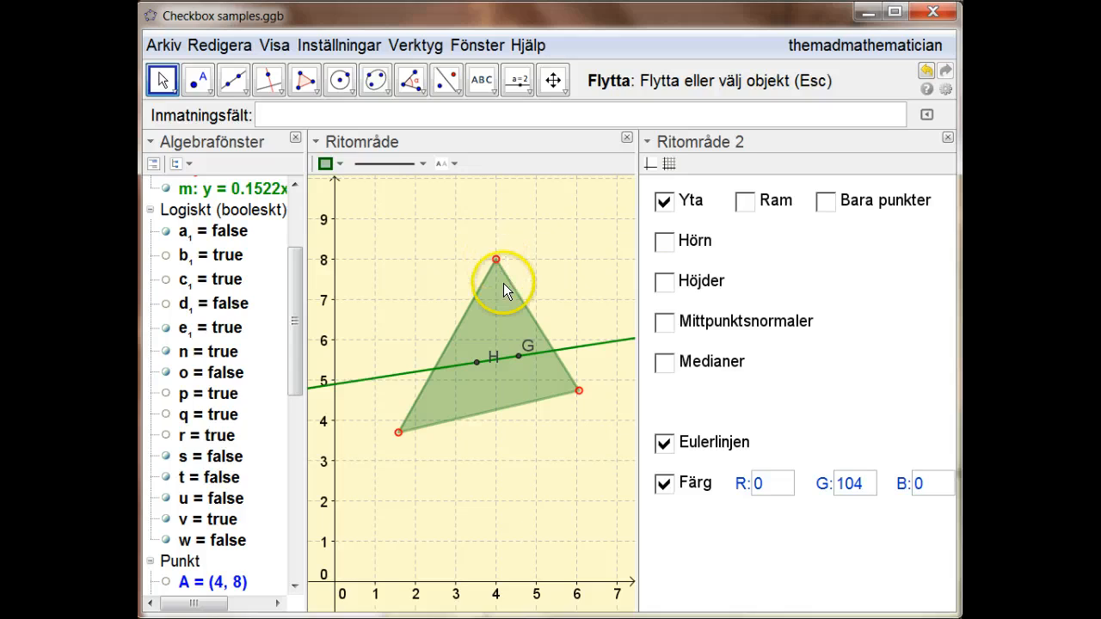
Turn on Ram and check the display condition of triangle side AB in its advanced properties, closing the settings again.
click(514, 288)
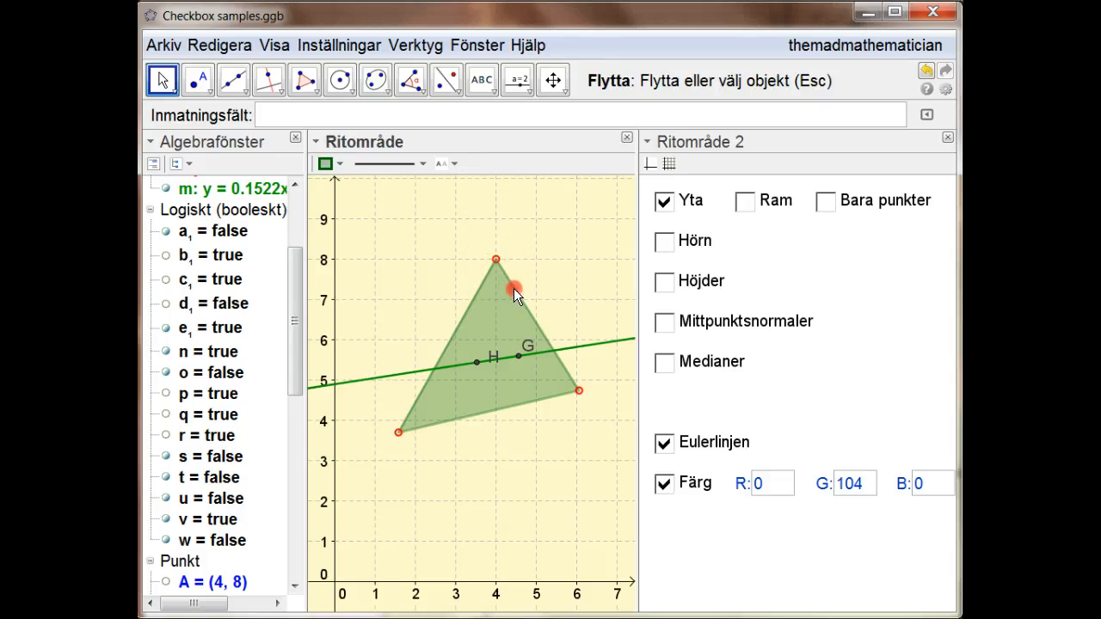
right_click(514, 289)
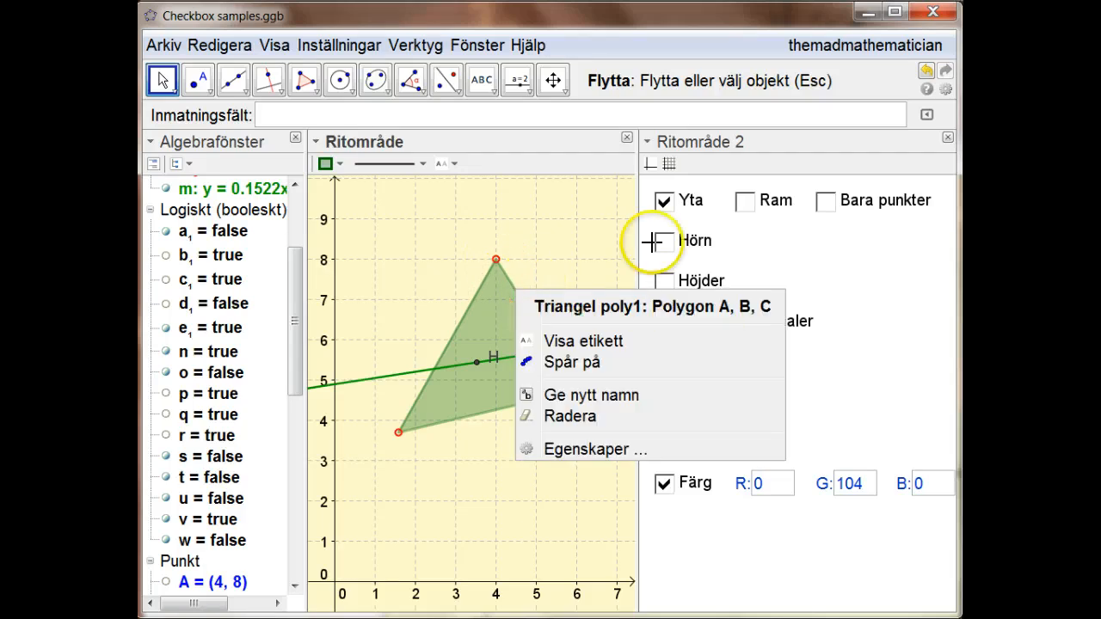
click(742, 200)
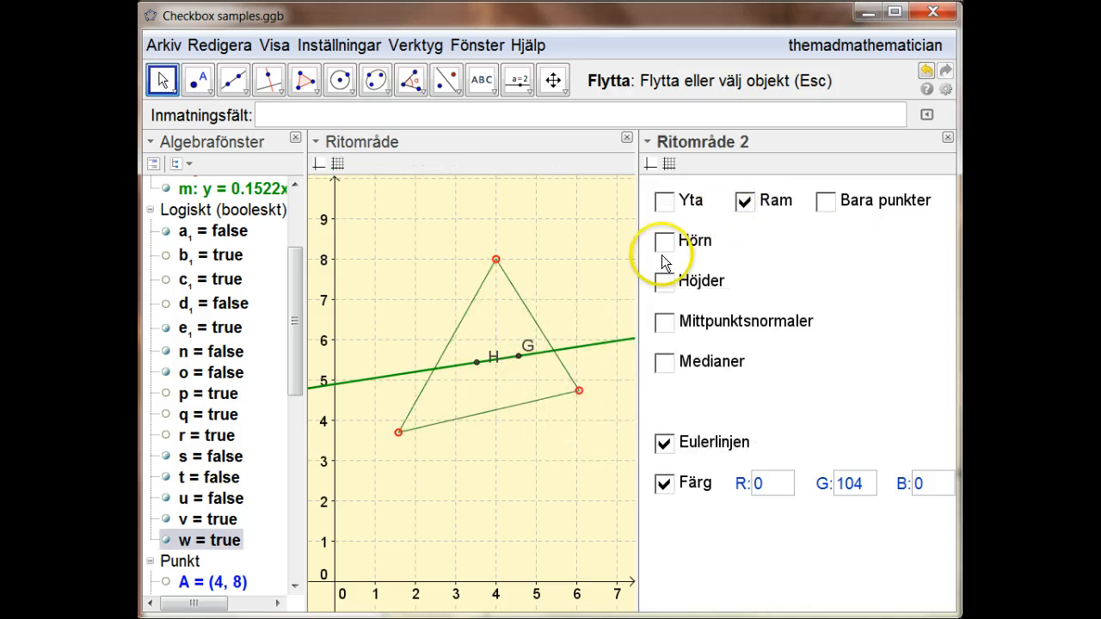
right_click(526, 307)
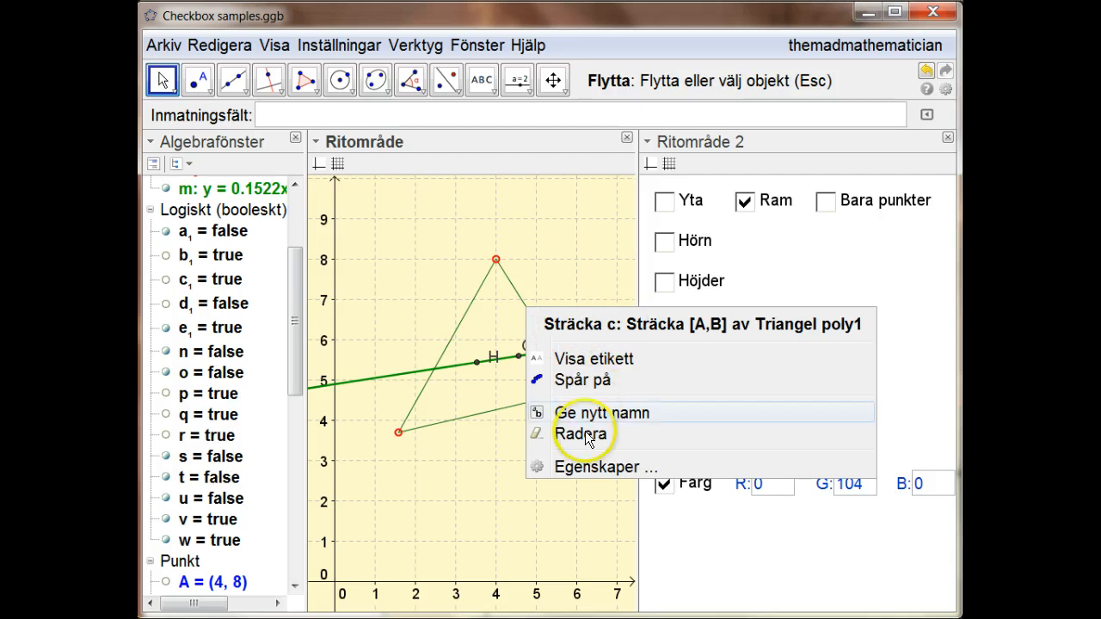
click(579, 465)
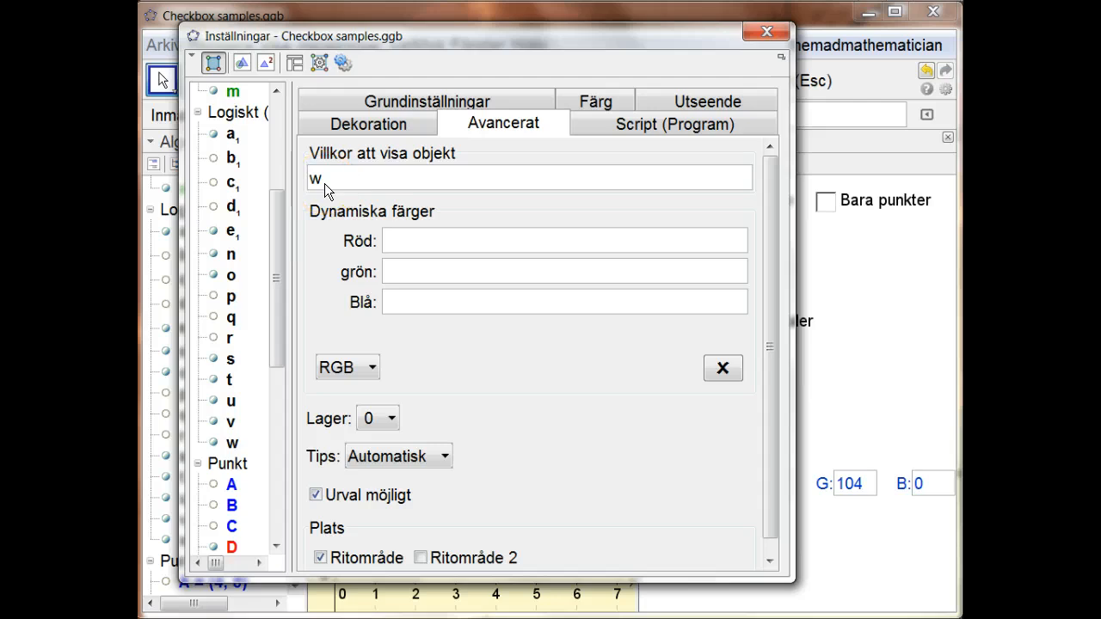
click(769, 33)
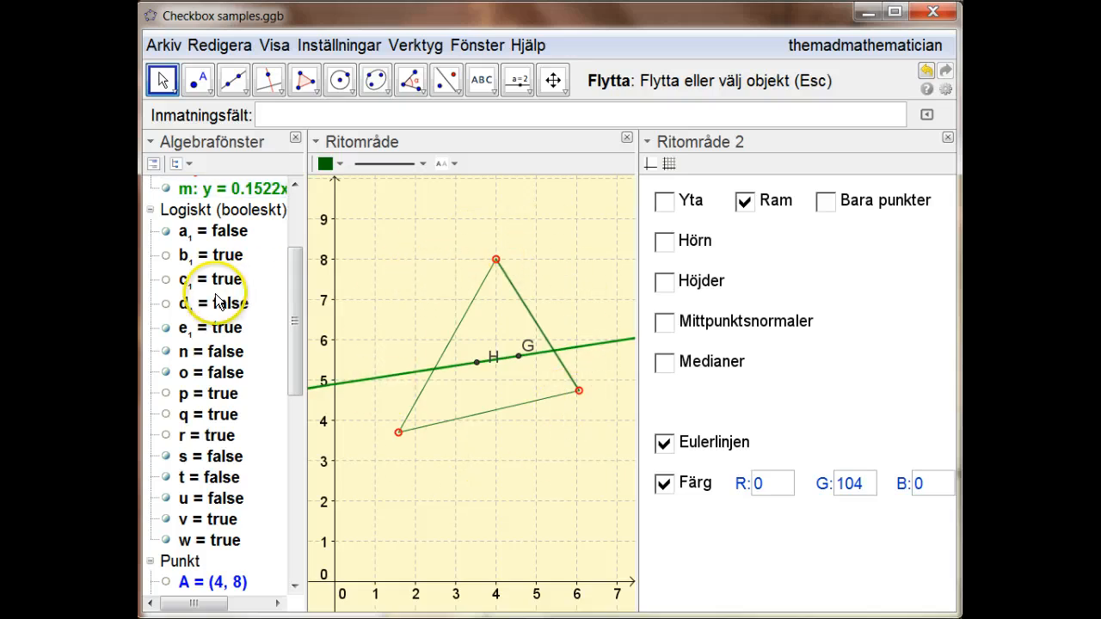
Turn on Medianer with its Skärning, Mittpunktsnormaler, Höjder and Hörn, and switch the triangle display to Yta.
click(665, 363)
click(843, 363)
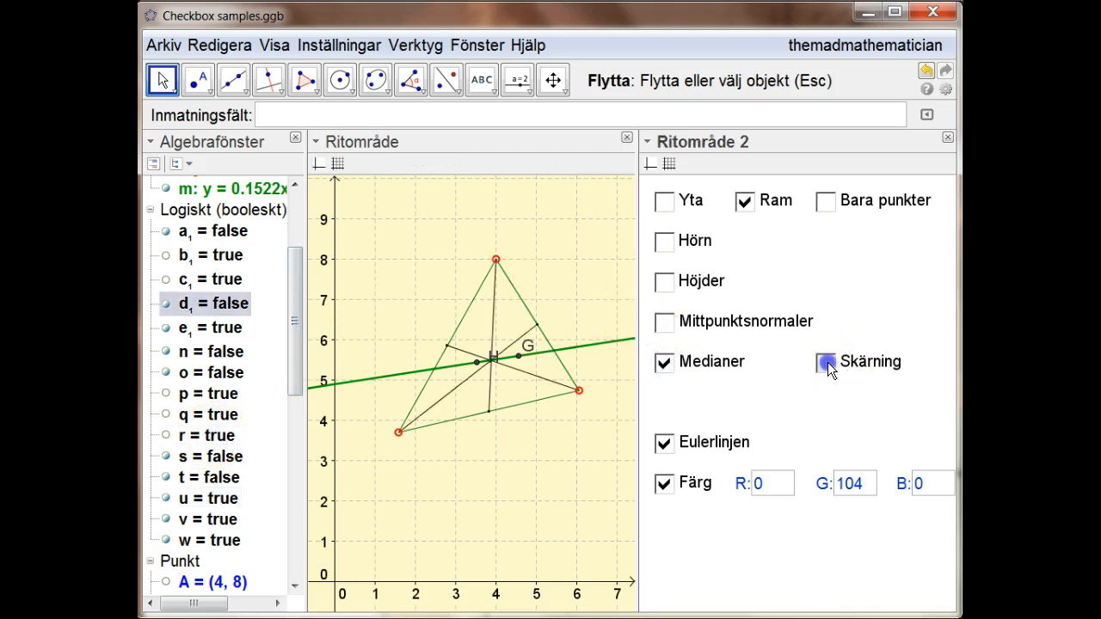
click(665, 324)
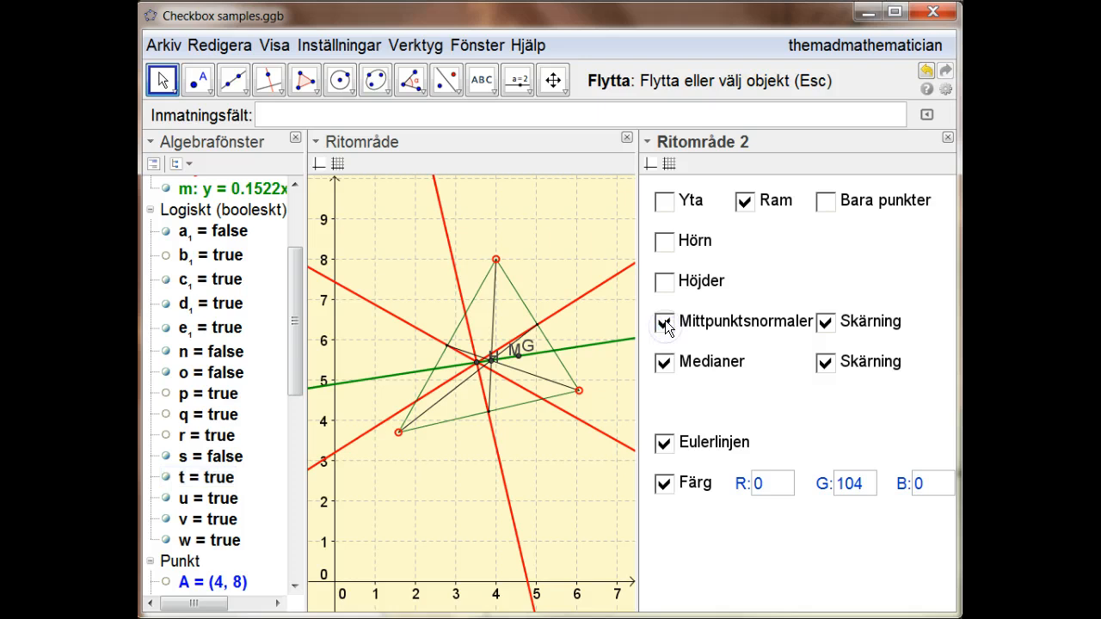
click(664, 281)
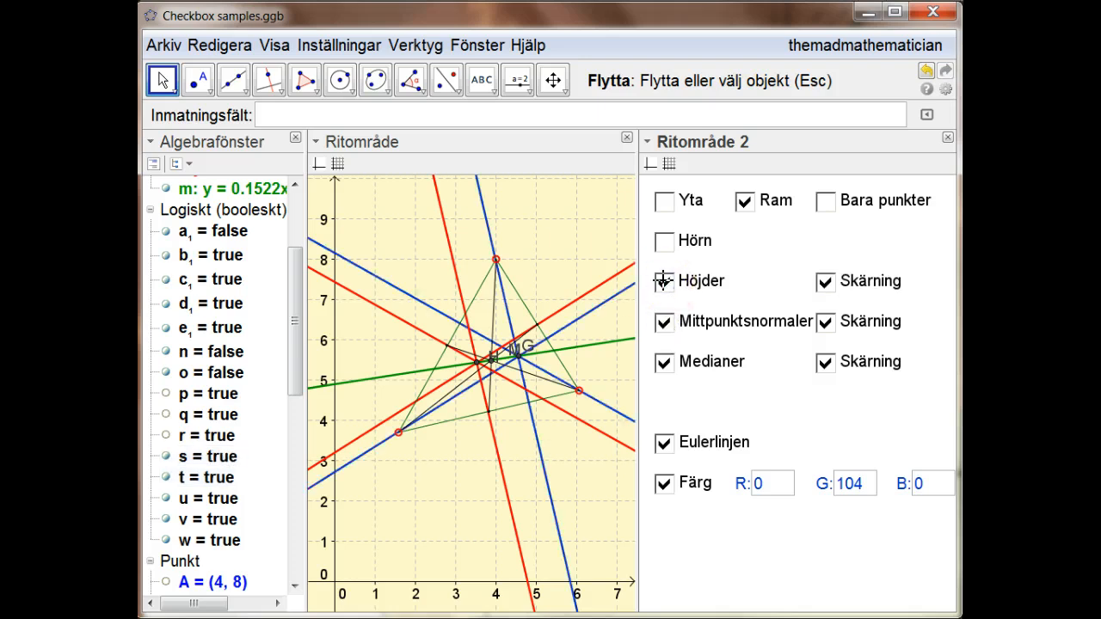
click(664, 241)
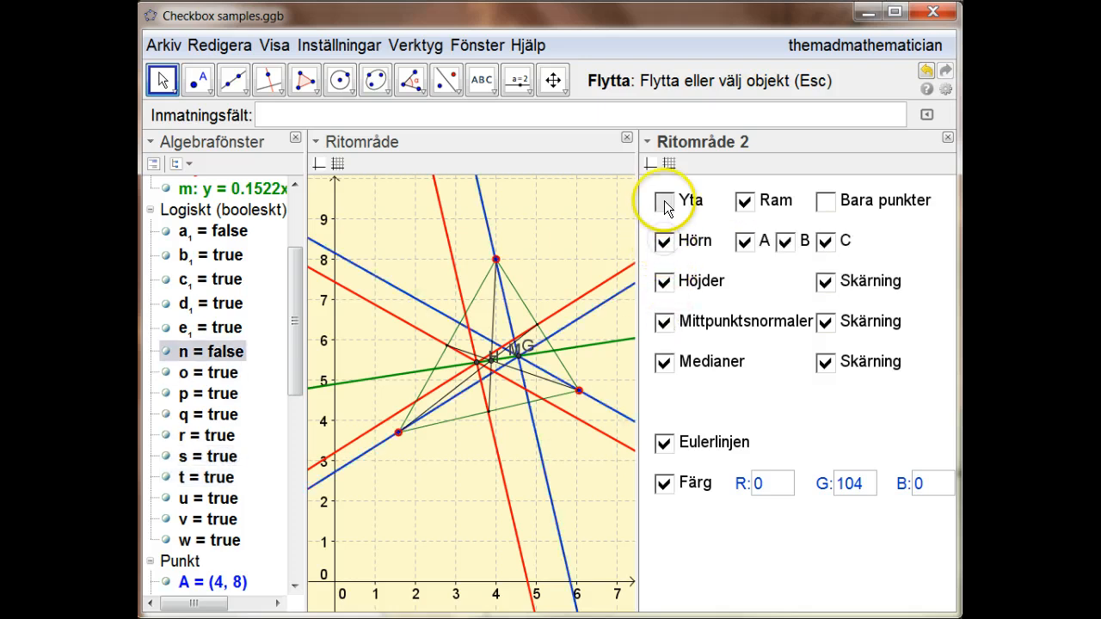
click(664, 203)
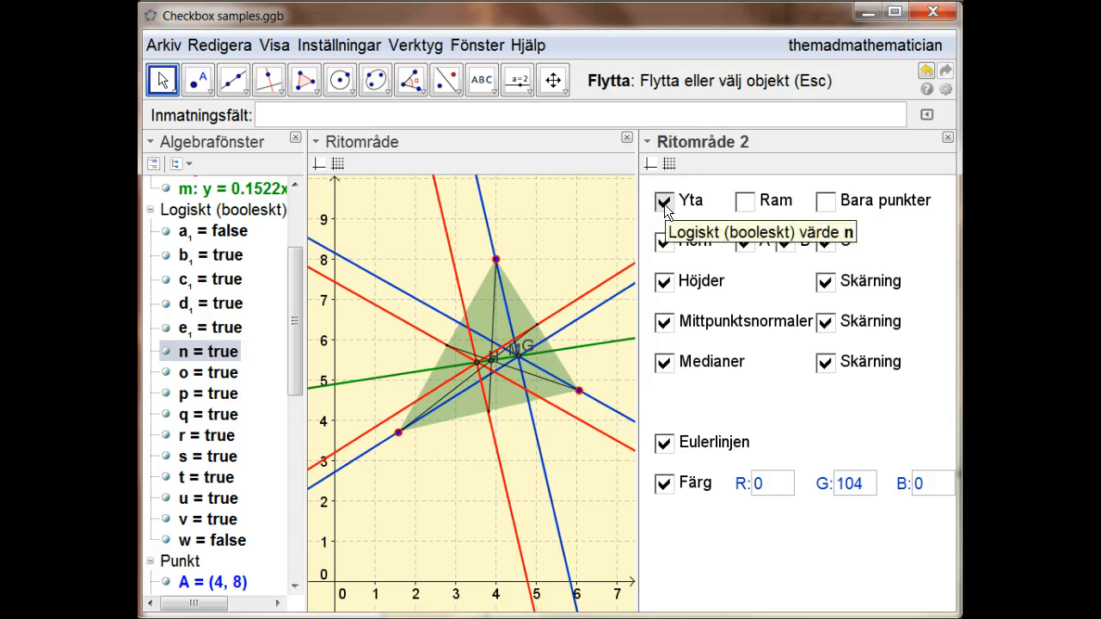
click(448, 407)
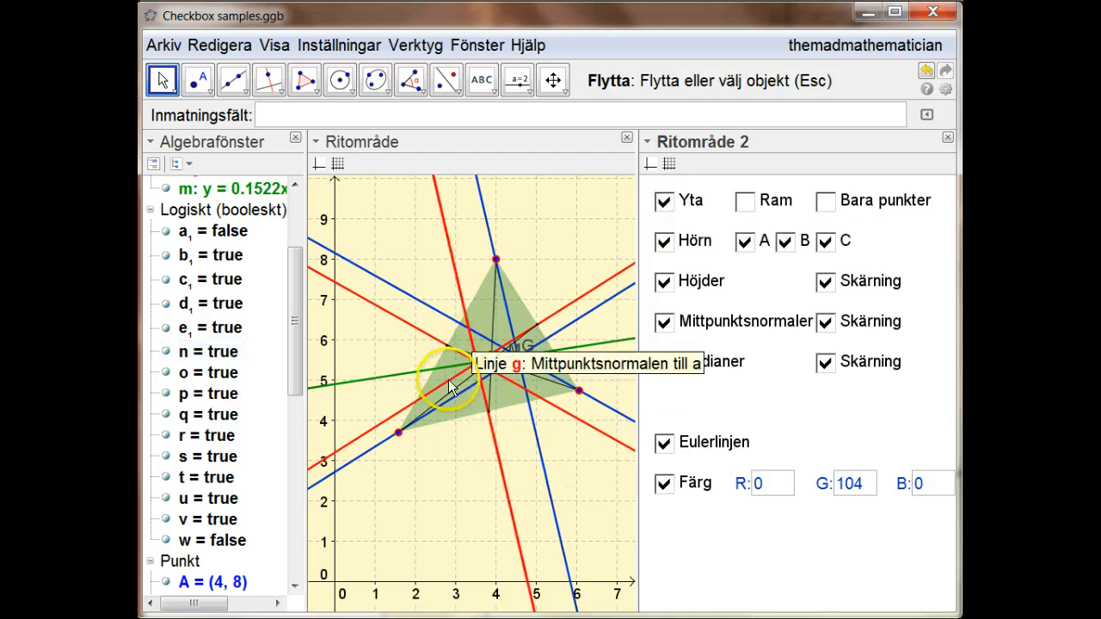
Hide the triangle's special lines by turning off Höjder, Mittpunktsnormaler and Medianer.
click(662, 204)
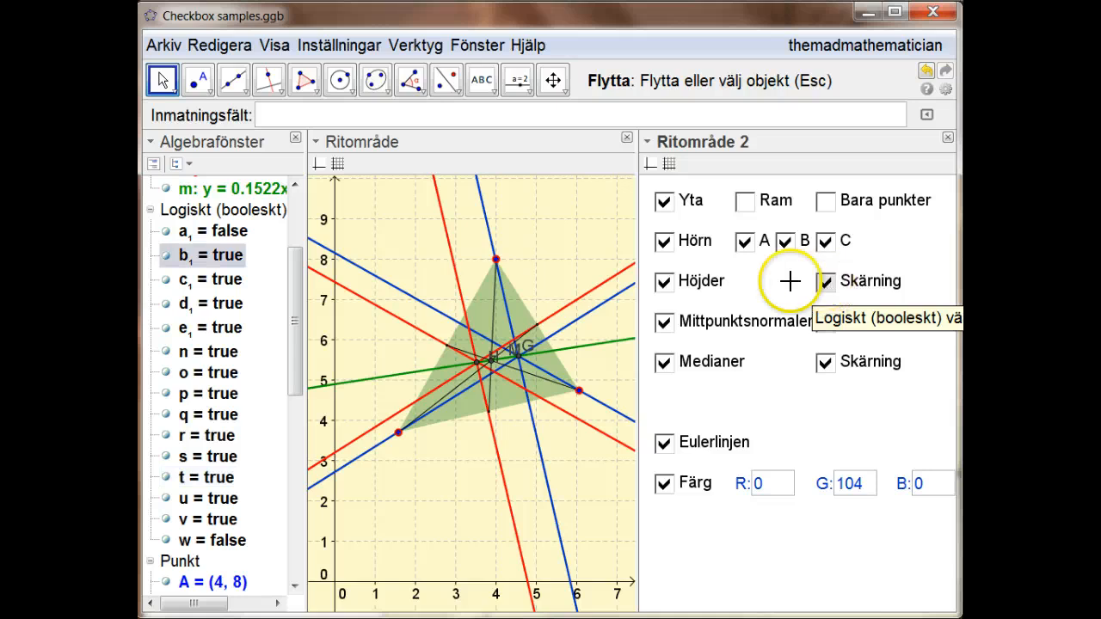
click(663, 282)
click(664, 322)
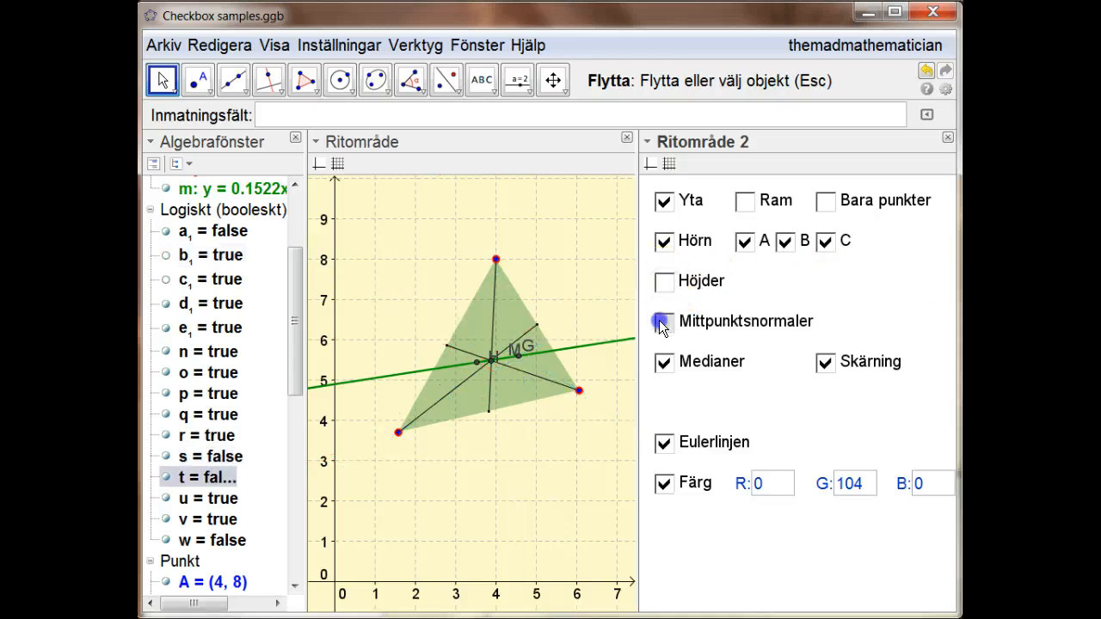
click(663, 363)
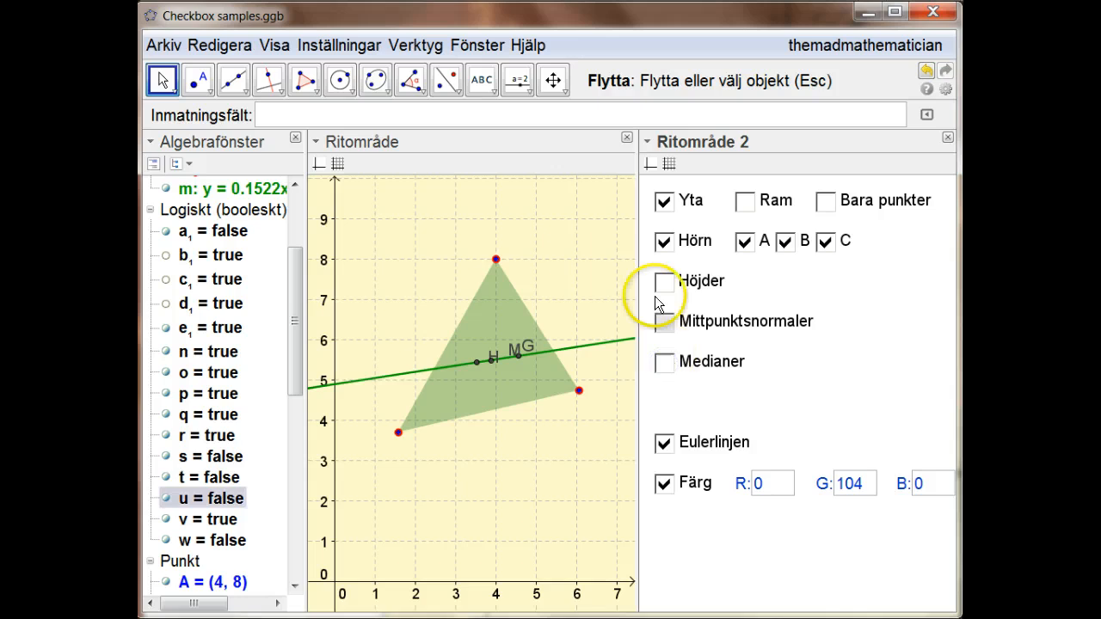
Turn off the corner markers A, B and C, and the parent check box Hörn.
click(746, 242)
click(785, 243)
click(825, 242)
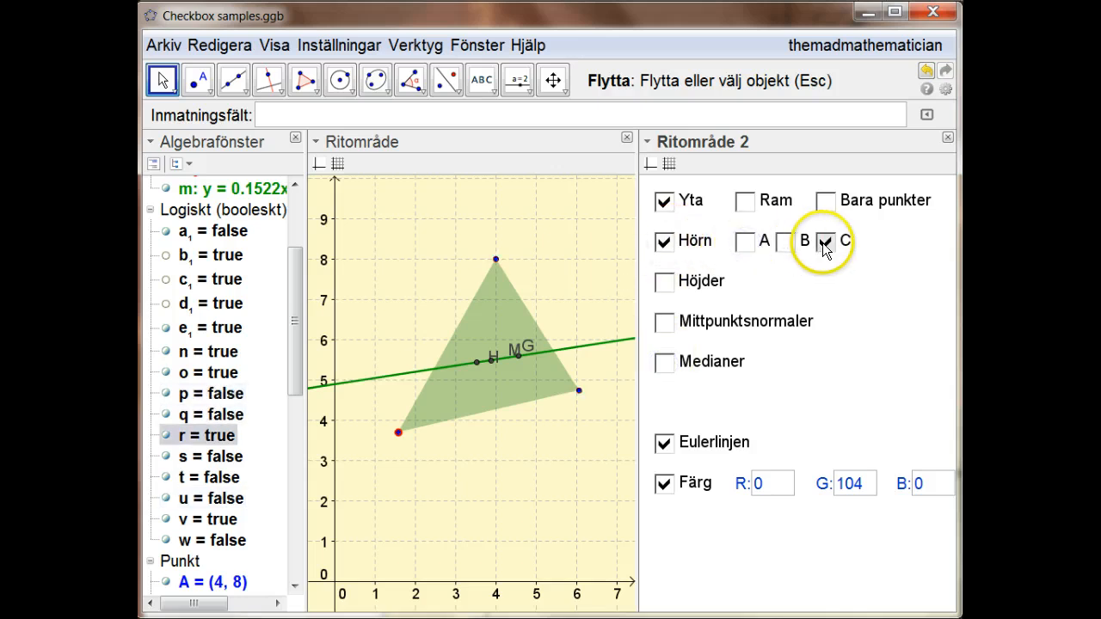
click(663, 241)
click(695, 201)
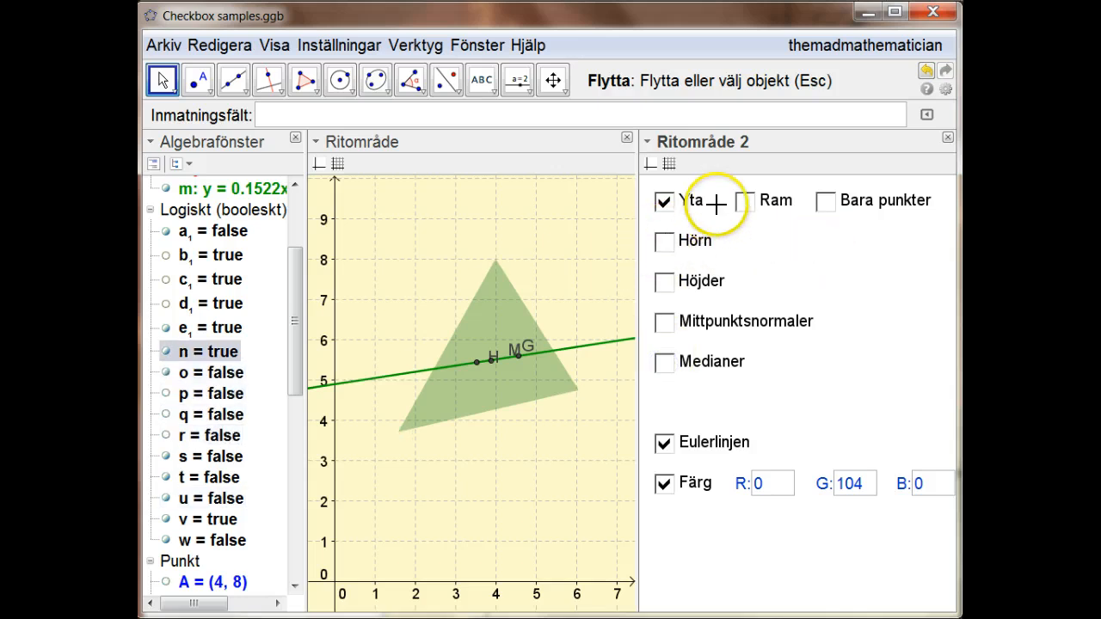
Switch the triangle display to Ram and set the red colour value R to 255.
click(745, 202)
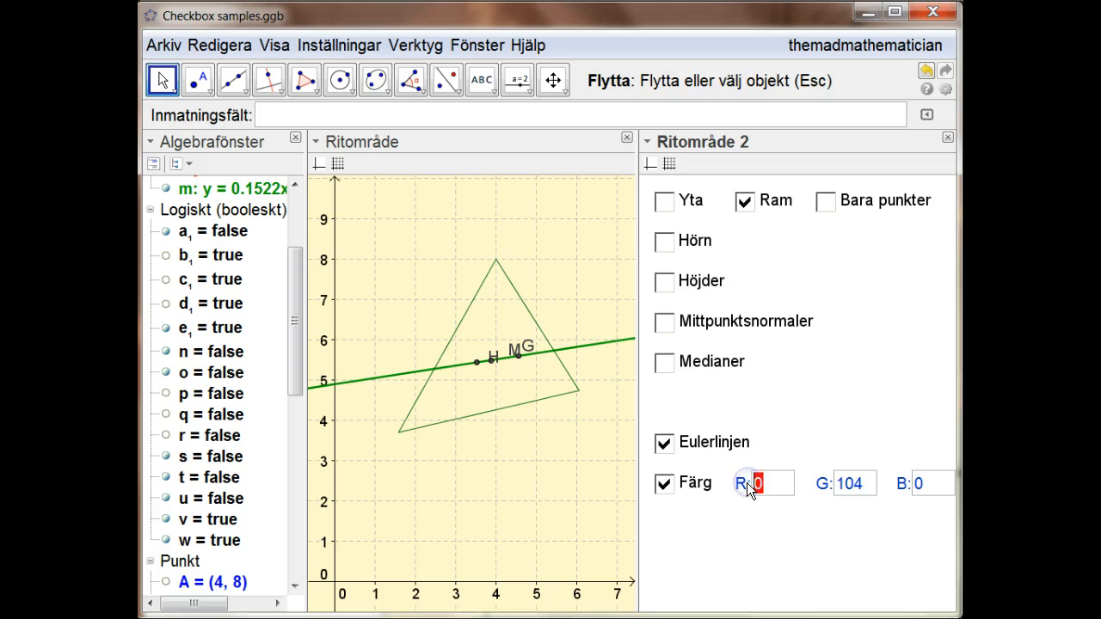
key(Return)
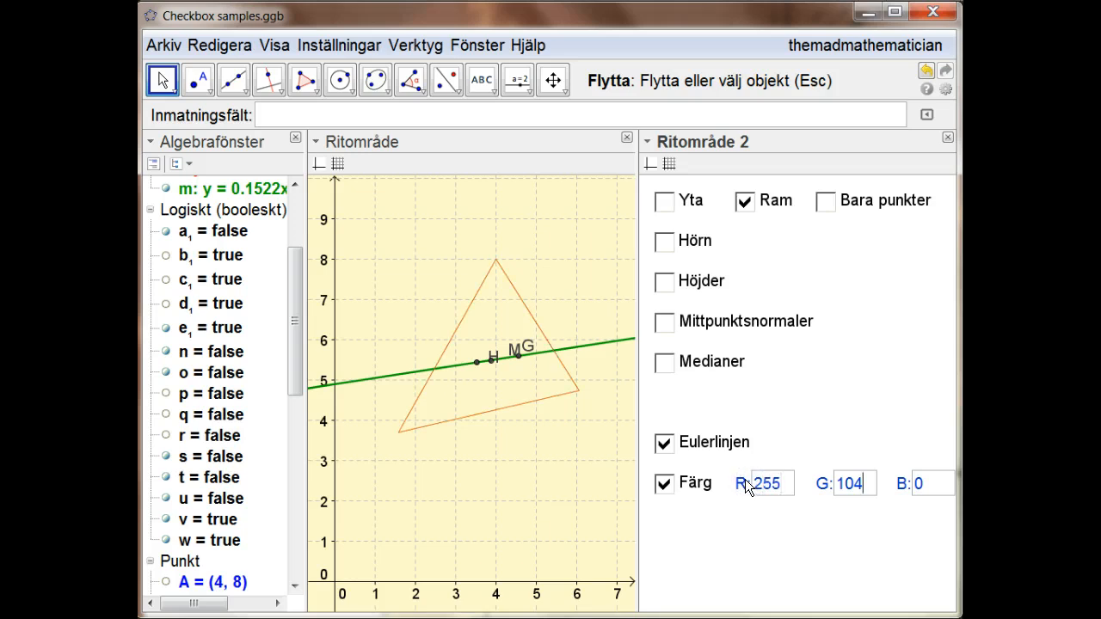
click(677, 405)
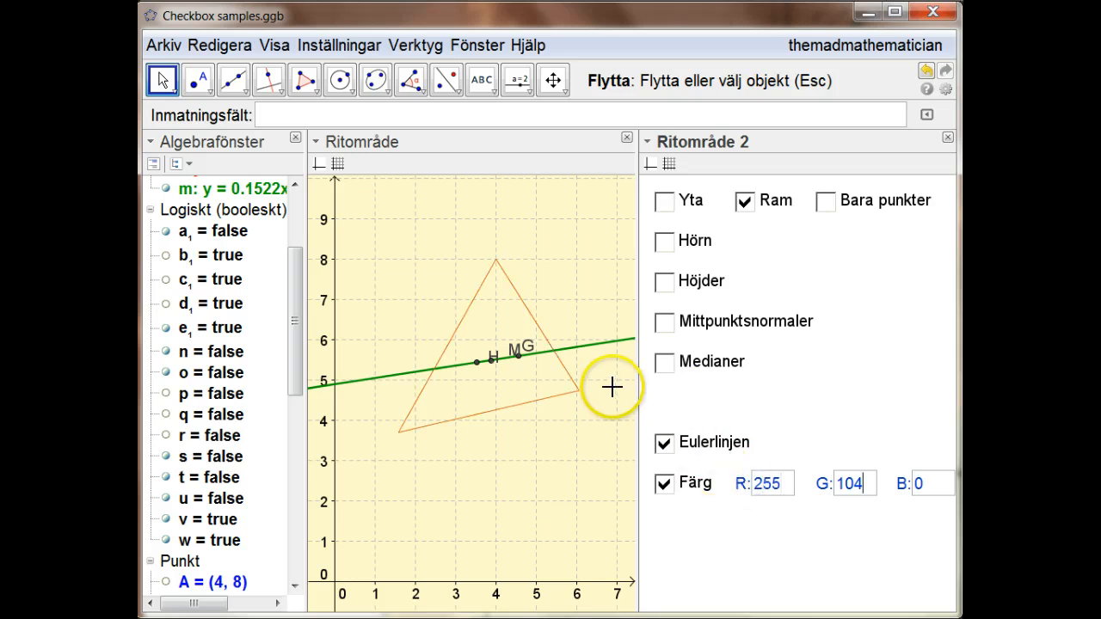
Show Bara punkter, move the lower-right vertex to about (4, 4.4), and switch the display back to Ram.
click(824, 203)
drag(578, 391, 496, 404)
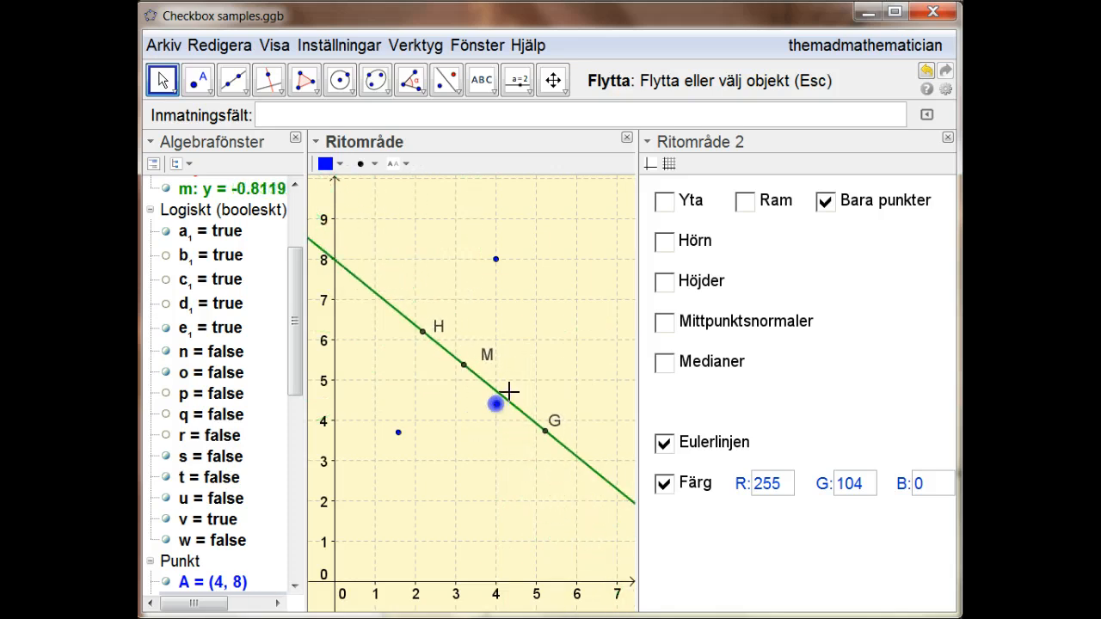
click(745, 201)
click(747, 365)
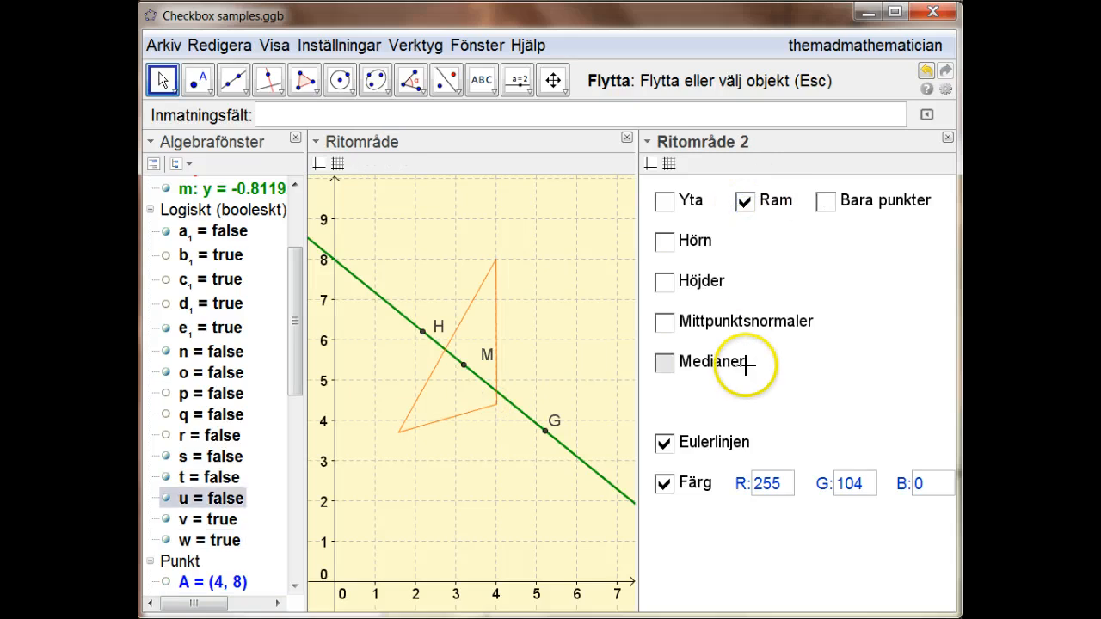